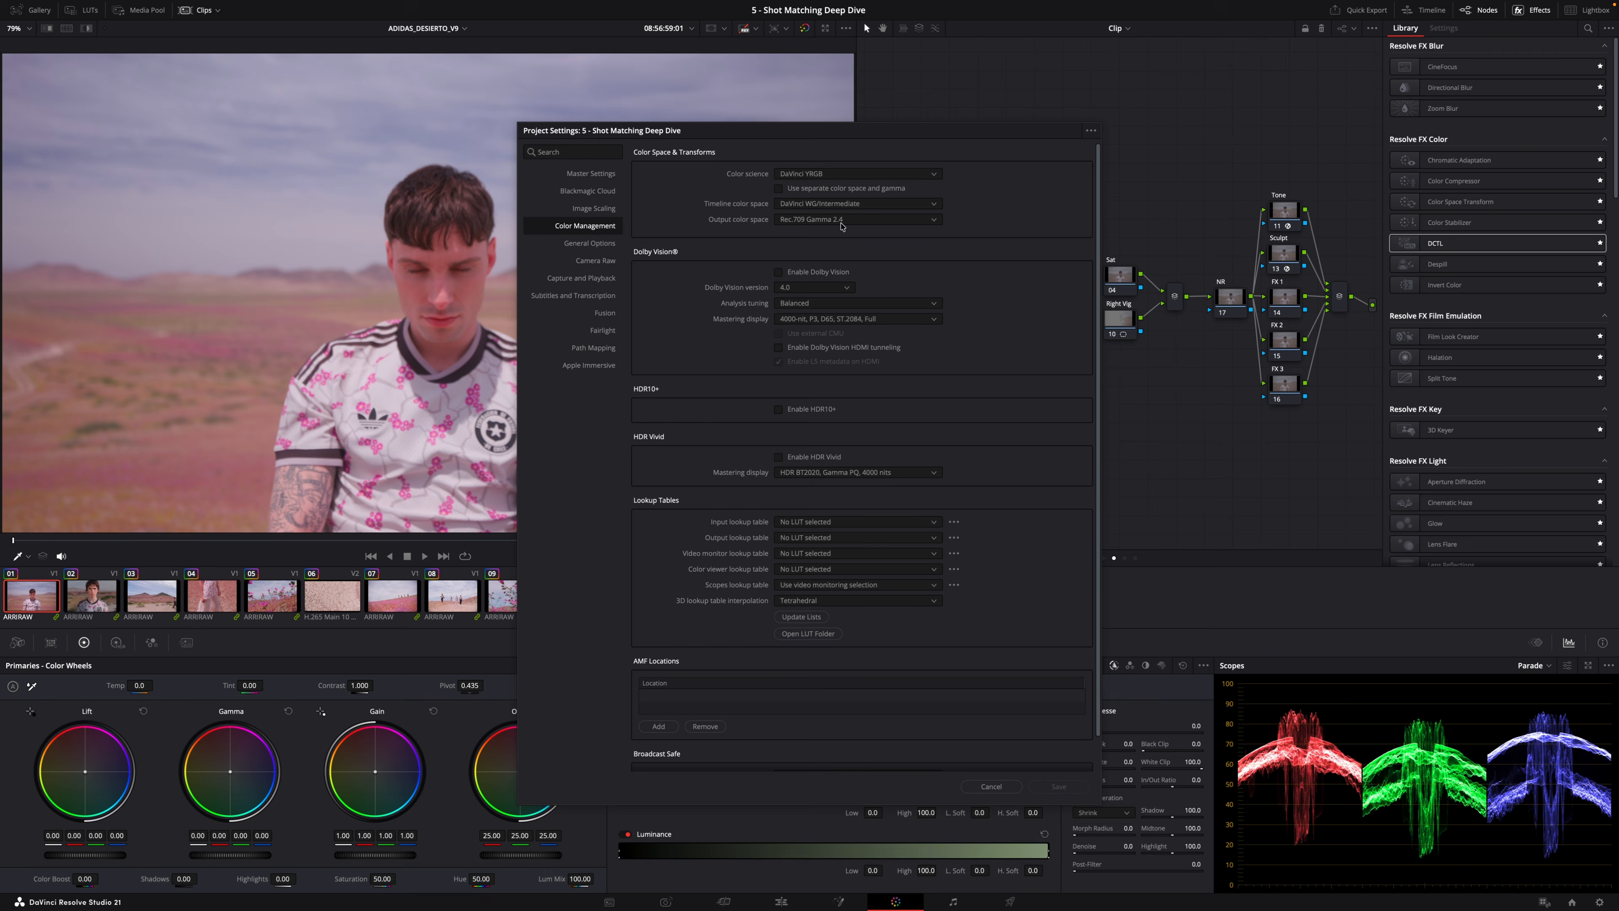
Close the project settings and show the group pre-clip node graph.
key("Escape")
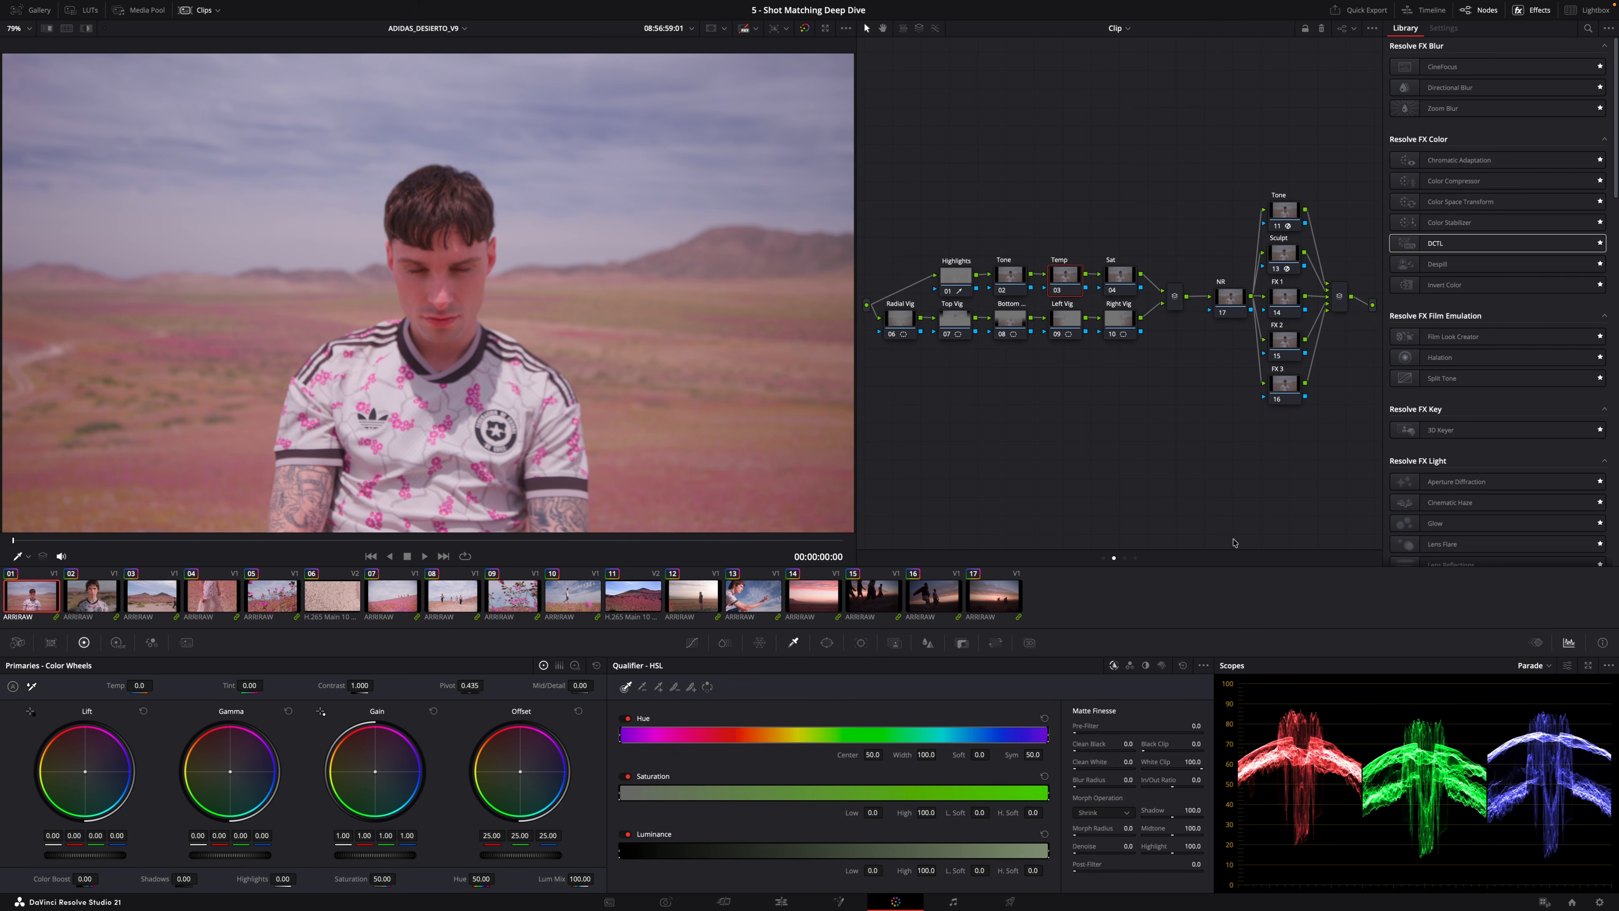
left_click(1104, 558)
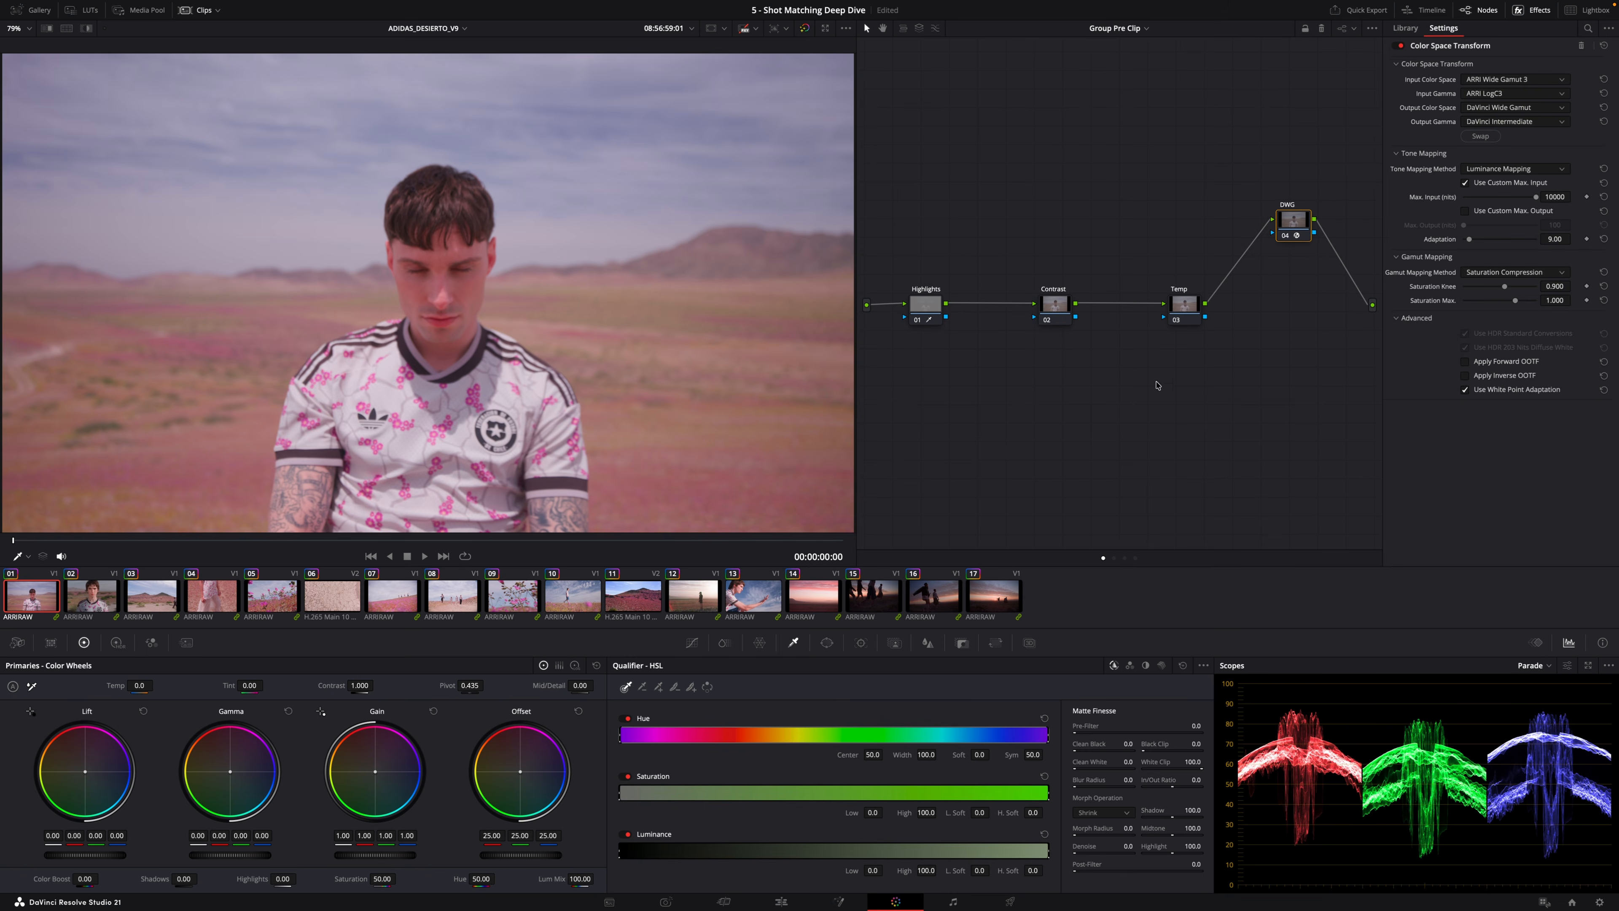
Toggle the DWG color space transform node off and back on to compare the image.
left_click(1290, 235)
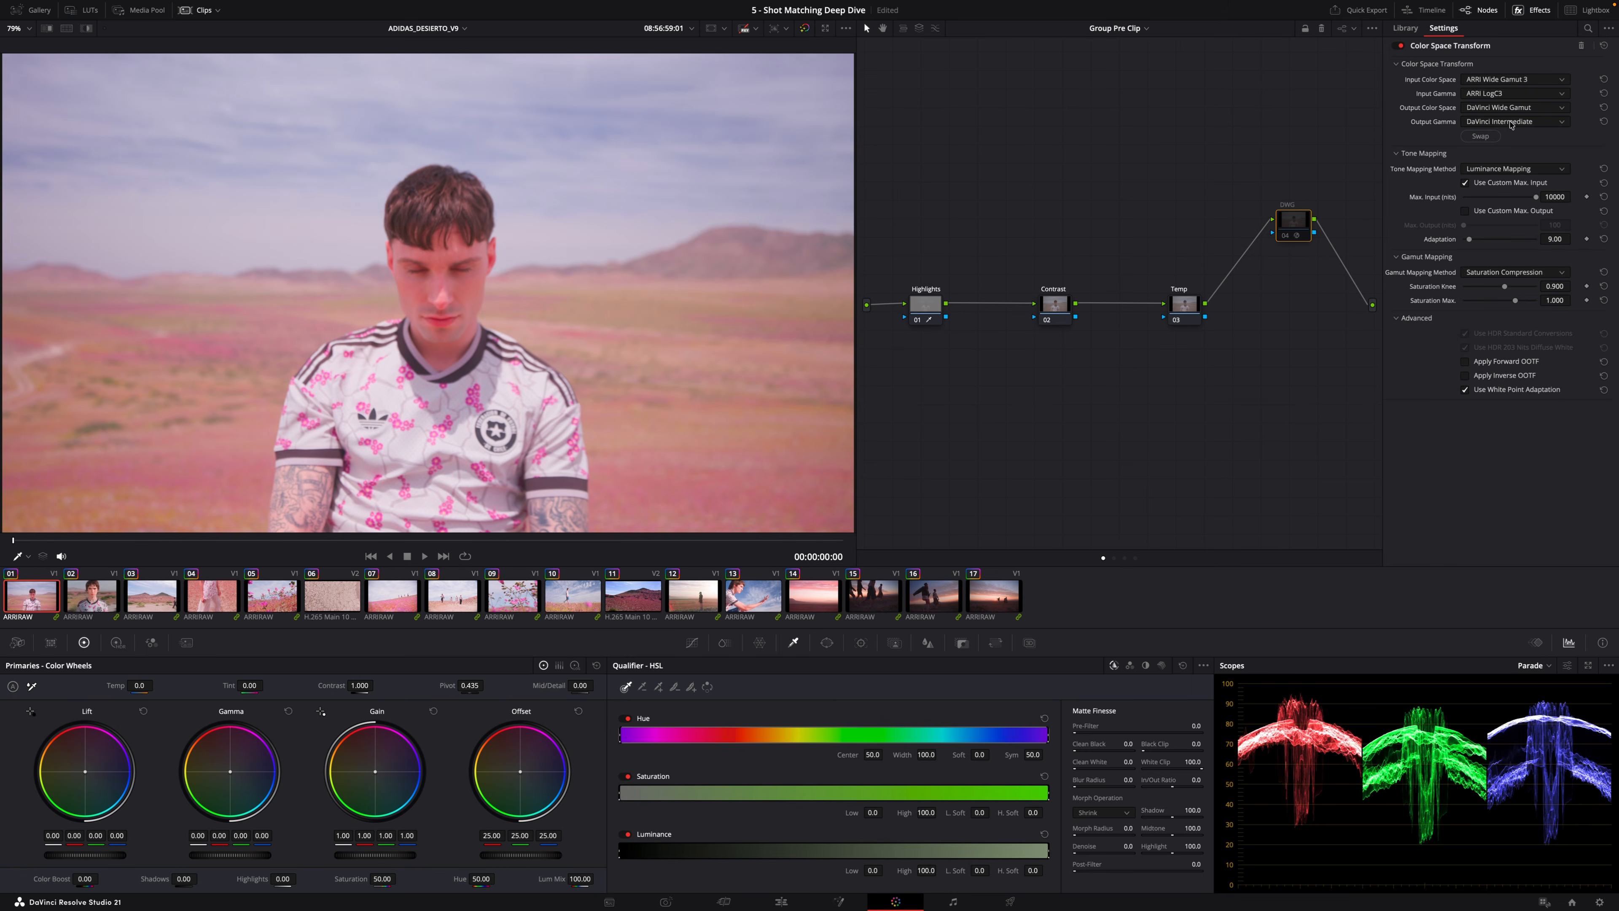
key("ctrl+d")
Switch to the group post-clip node graph and select the 709 node to inspect its color space transform settings.
left_click(1125, 558)
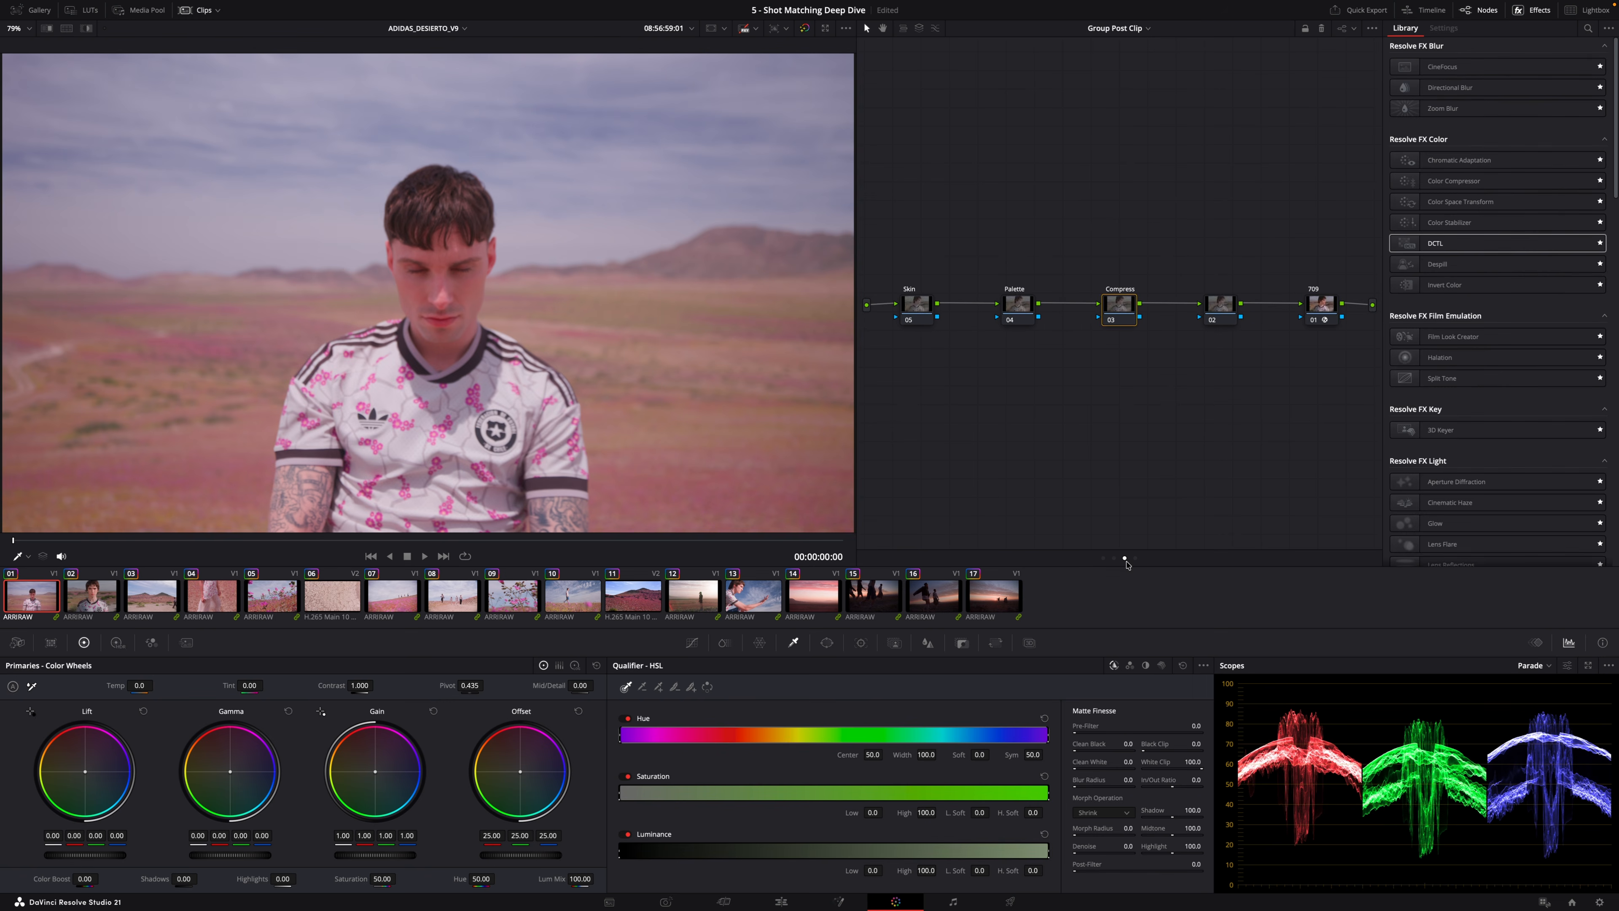
left_click(1320, 306)
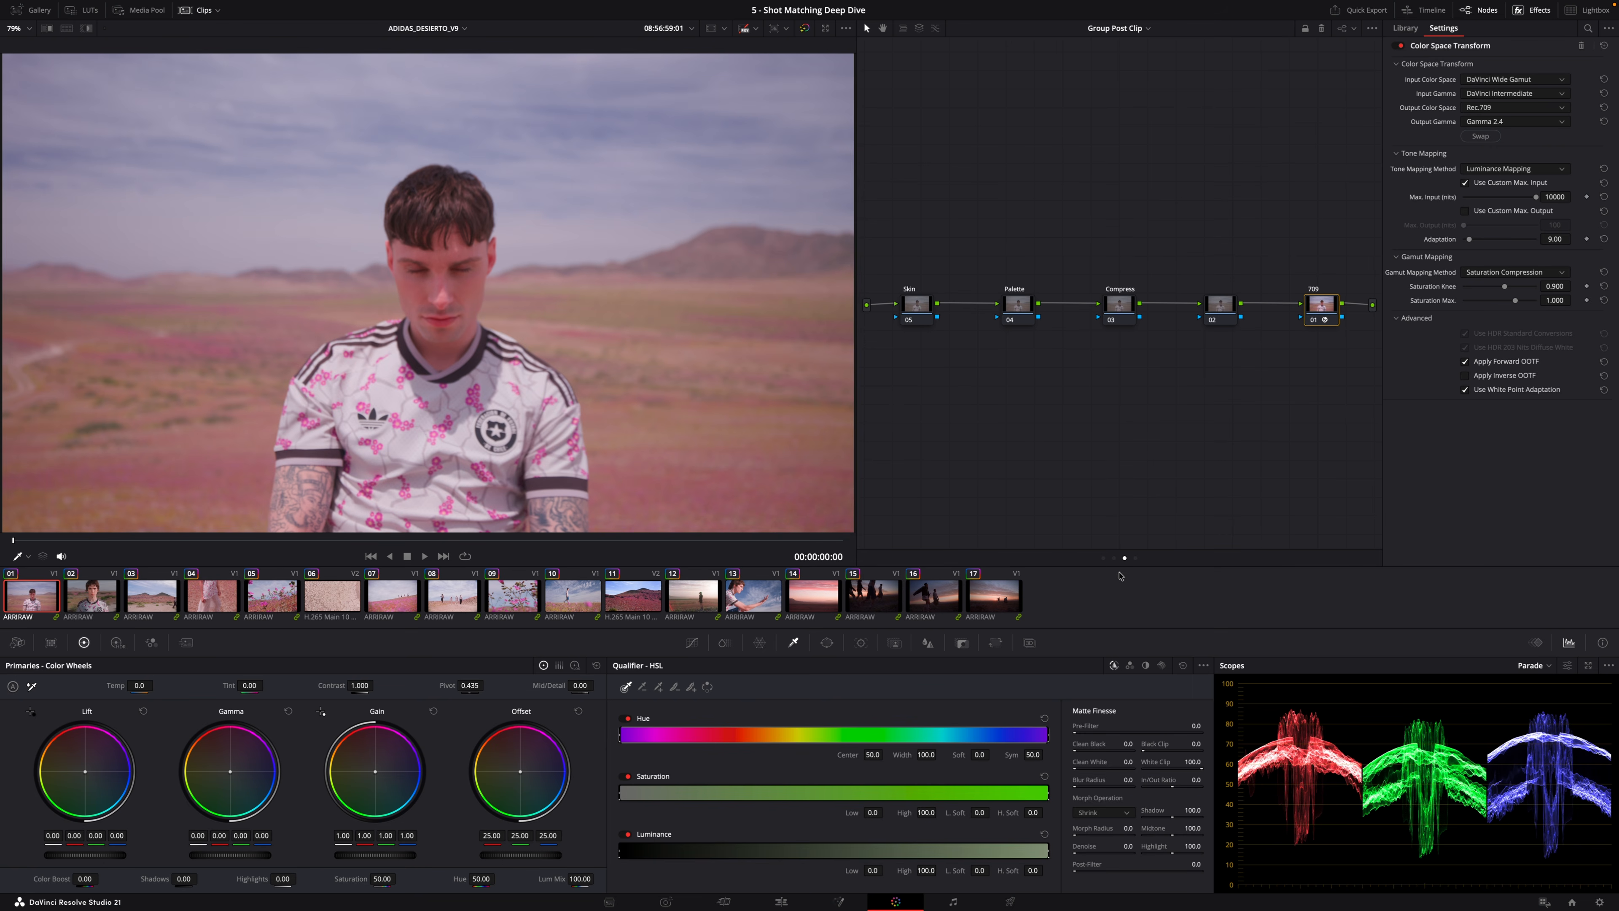
Switch to the clip node graph and select the Highlights, Tone, Temp, Sat and Radial Vig nodes in turn.
left_click(1114, 557)
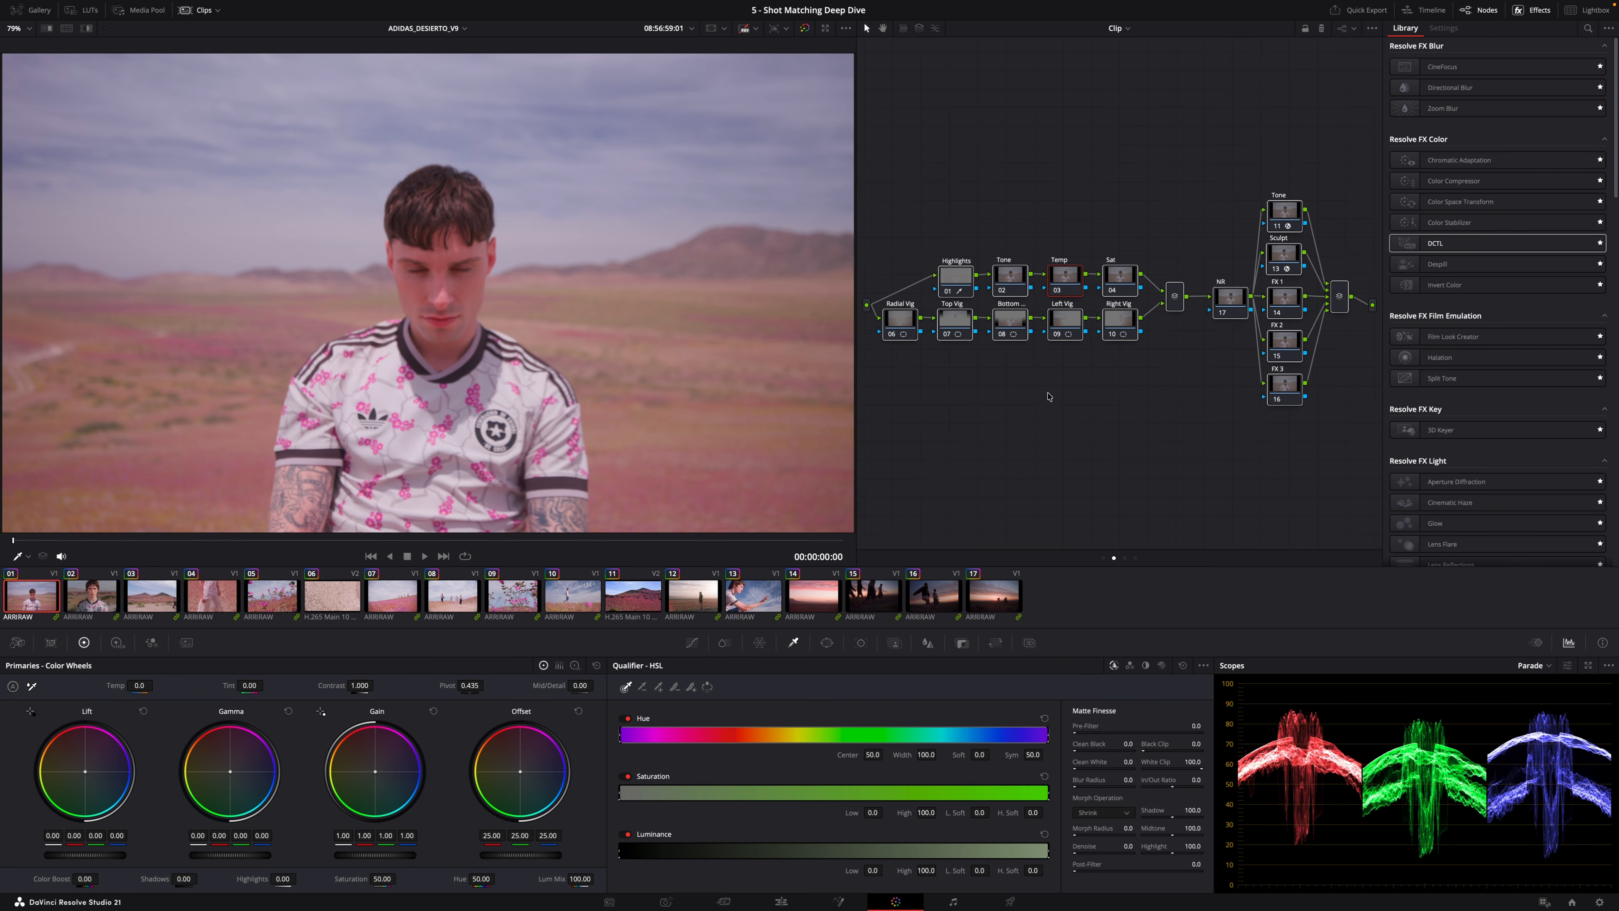
left_click(959, 278)
left_click(1007, 279)
left_click(1063, 278)
left_click(1117, 278)
left_click(898, 324)
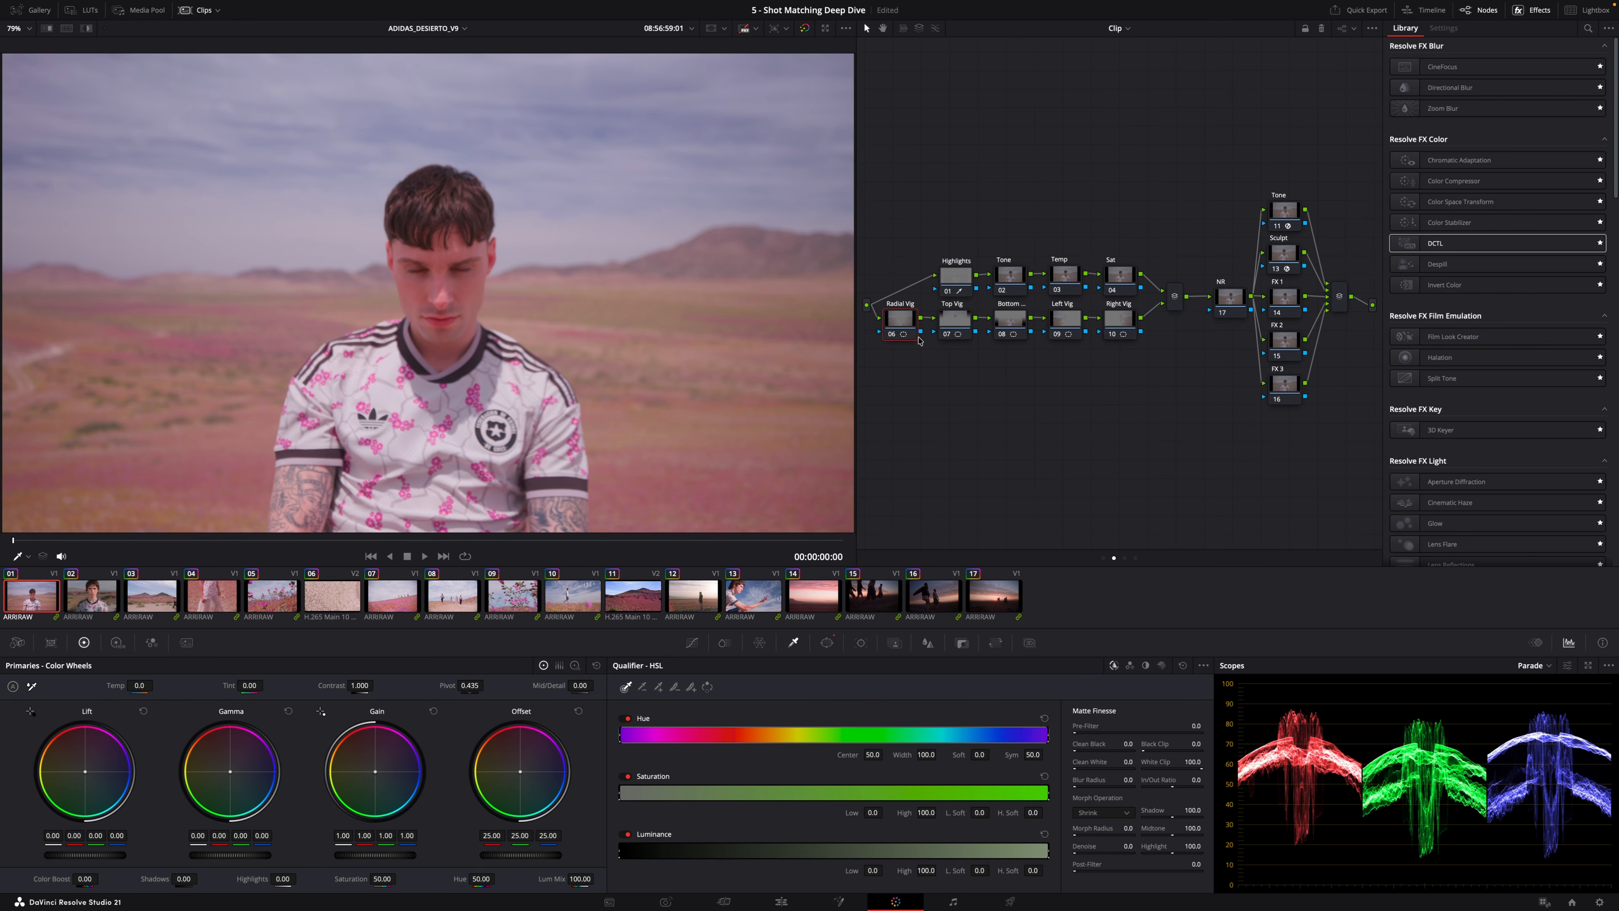
Cycle between the group pre-clip, group post-clip and timeline node graphs to review each level.
left_click(1103, 559)
left_click(1113, 559)
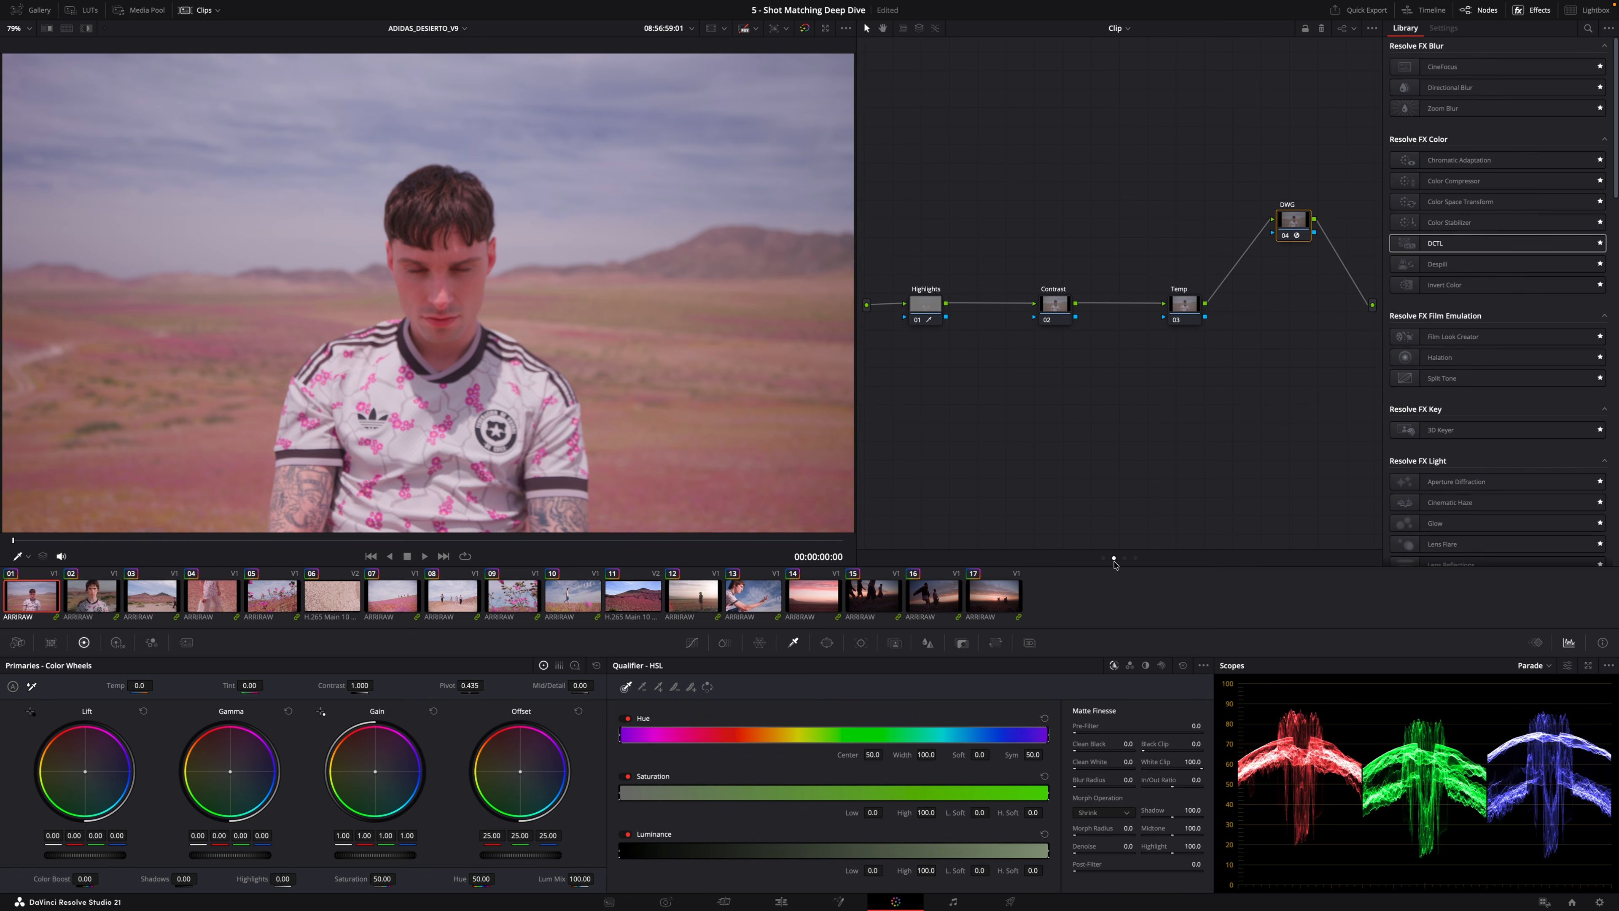
left_click(1124, 559)
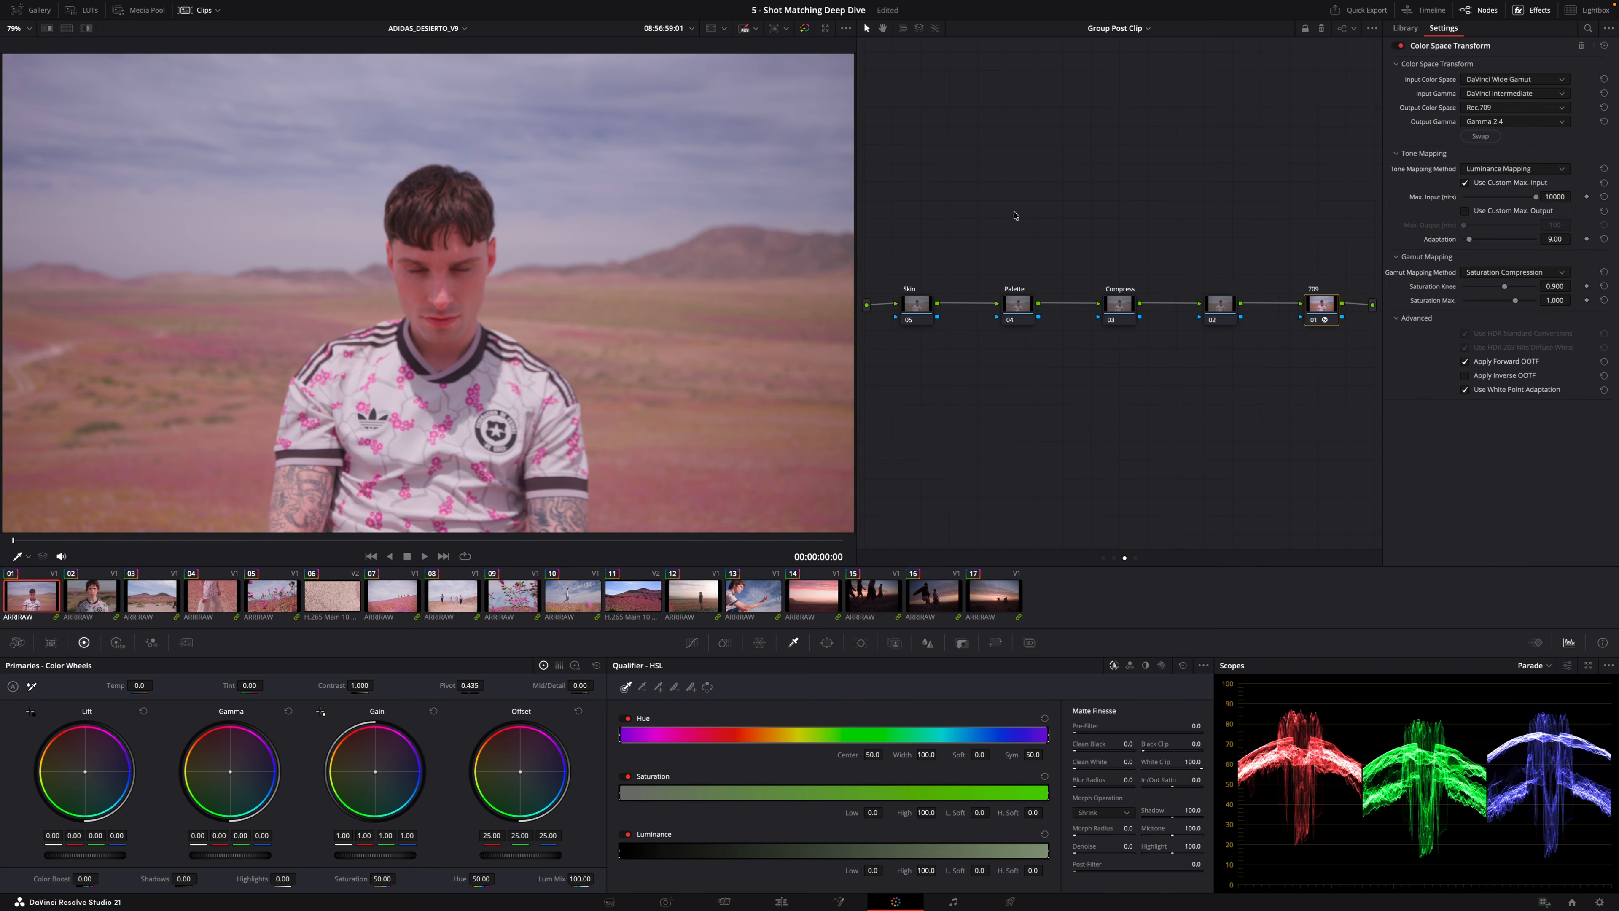
left_click(1136, 558)
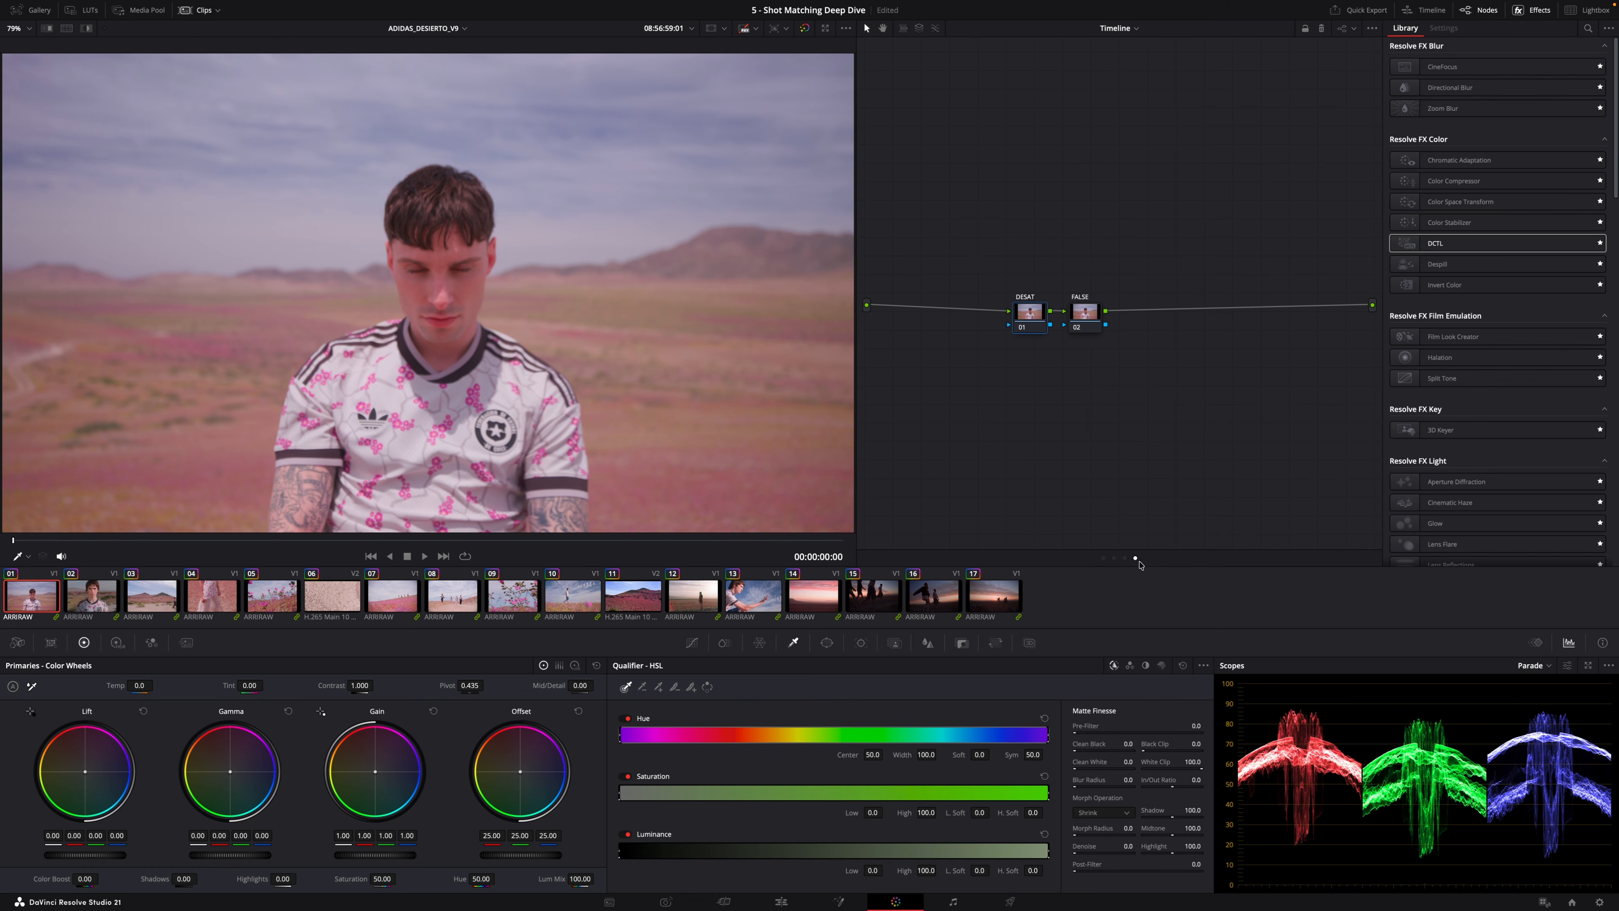
left_click(1103, 558)
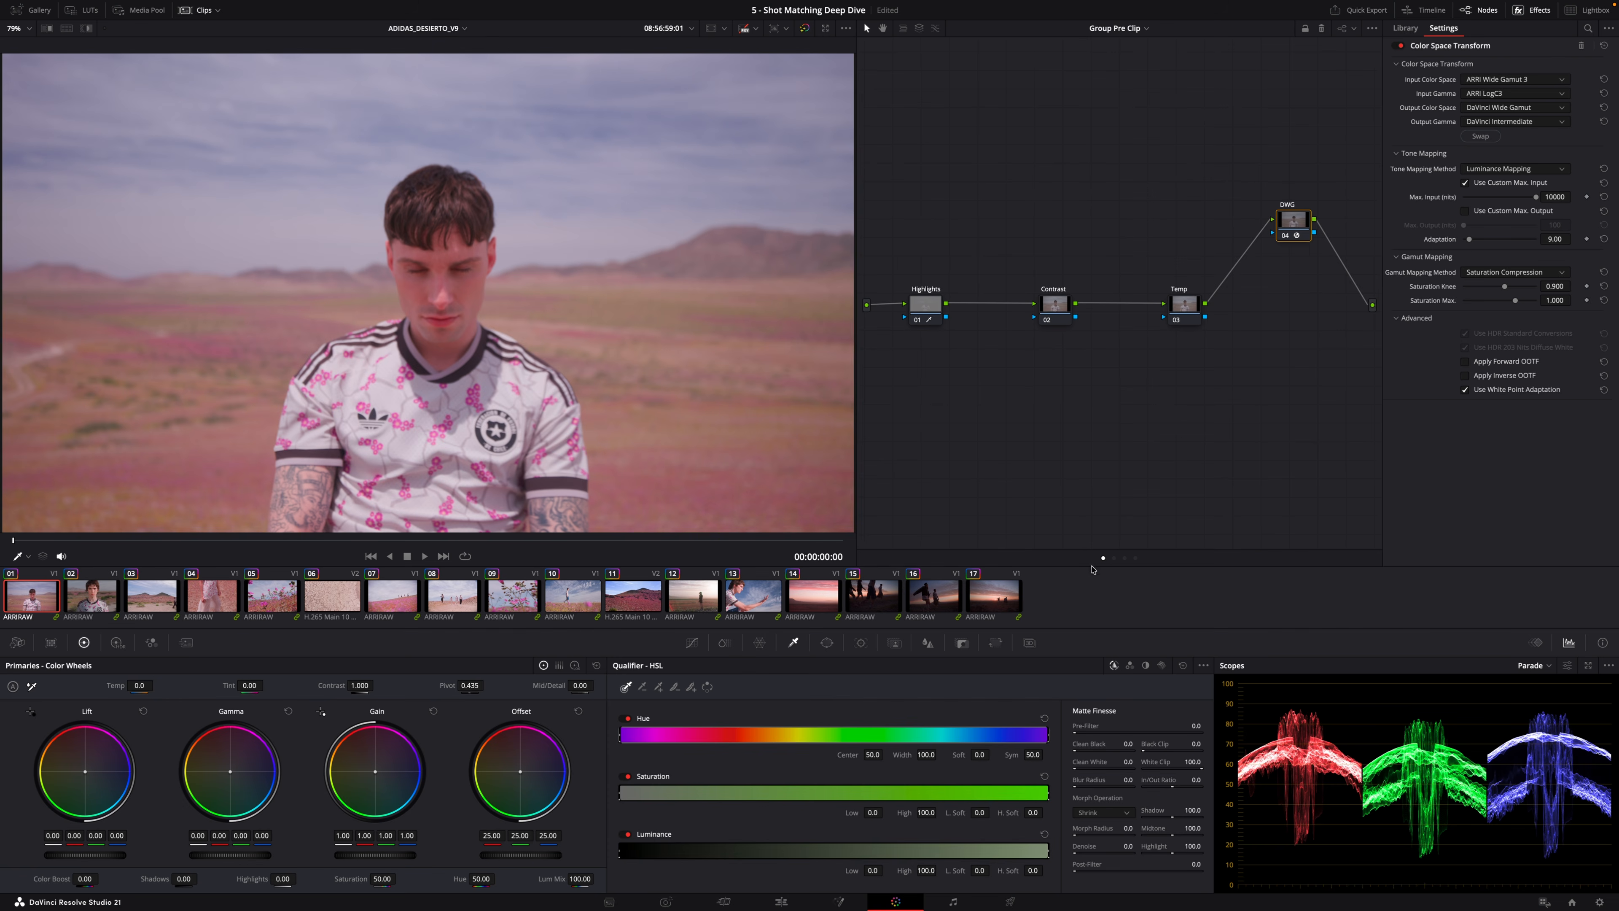
left_click(1125, 558)
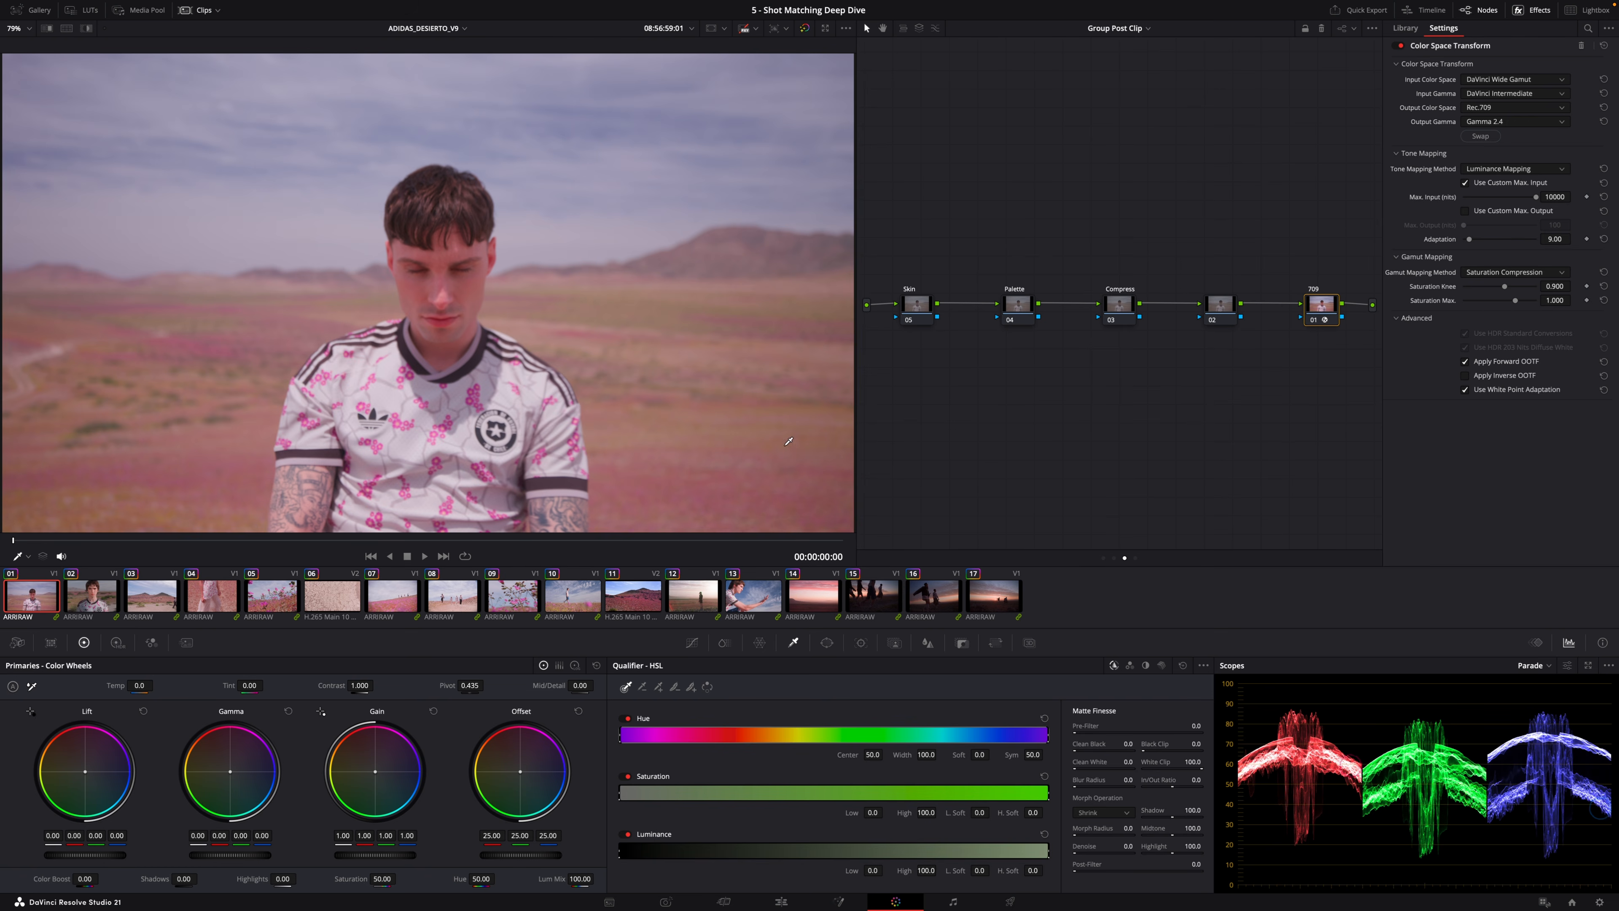
Step through the timeline clips one by one to review their looks.
left_click(90, 616)
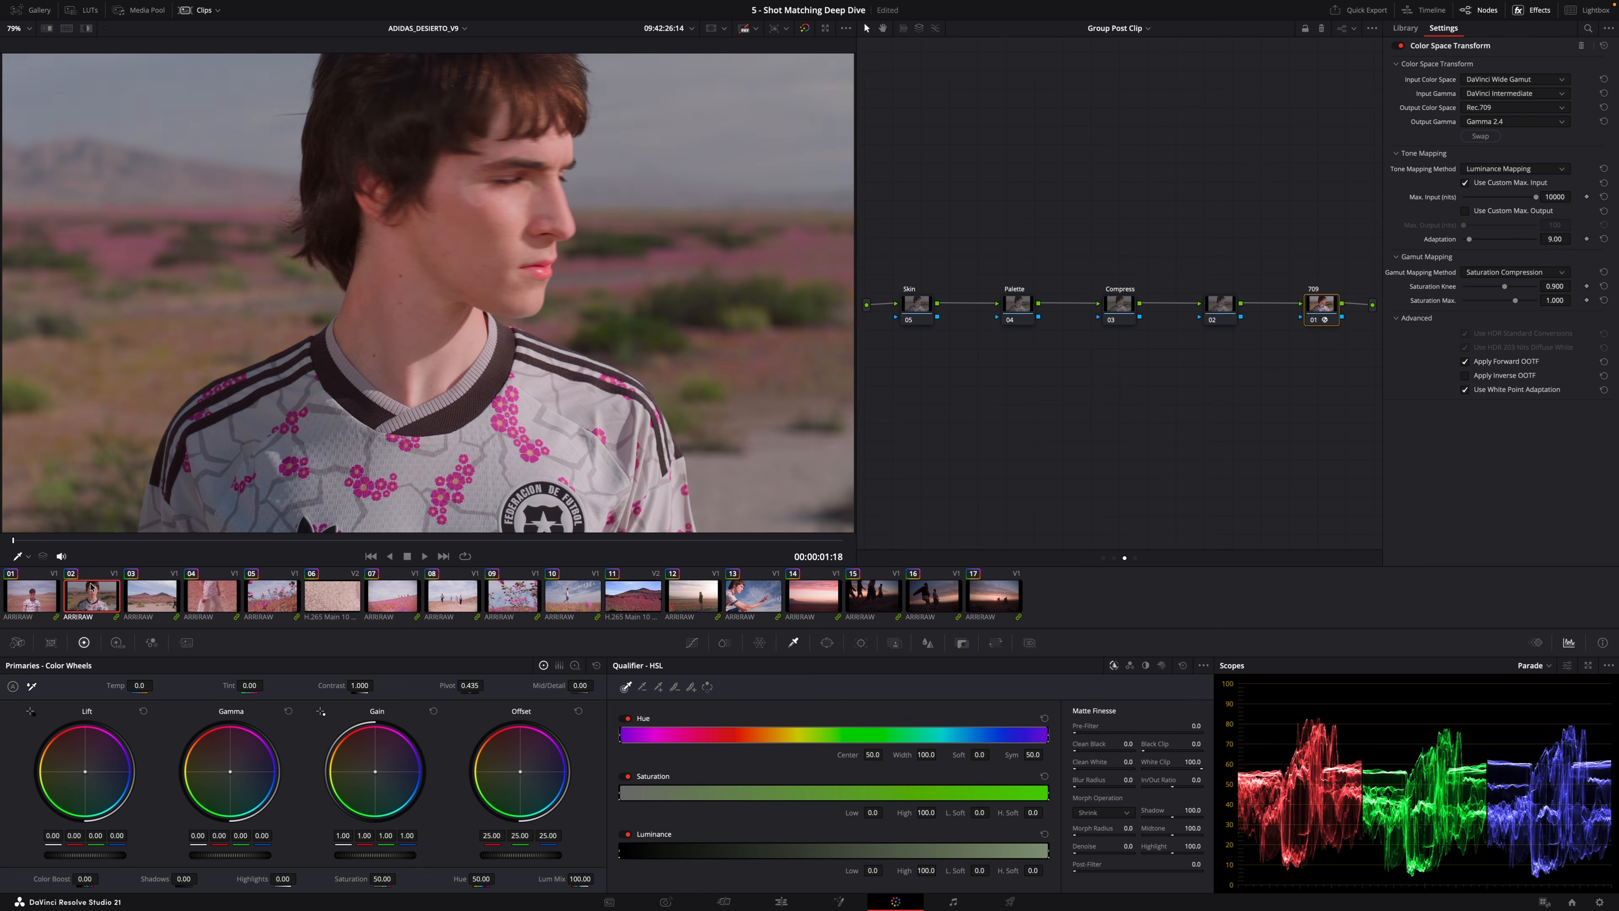
key("Down")
key("Down")
key("Down")
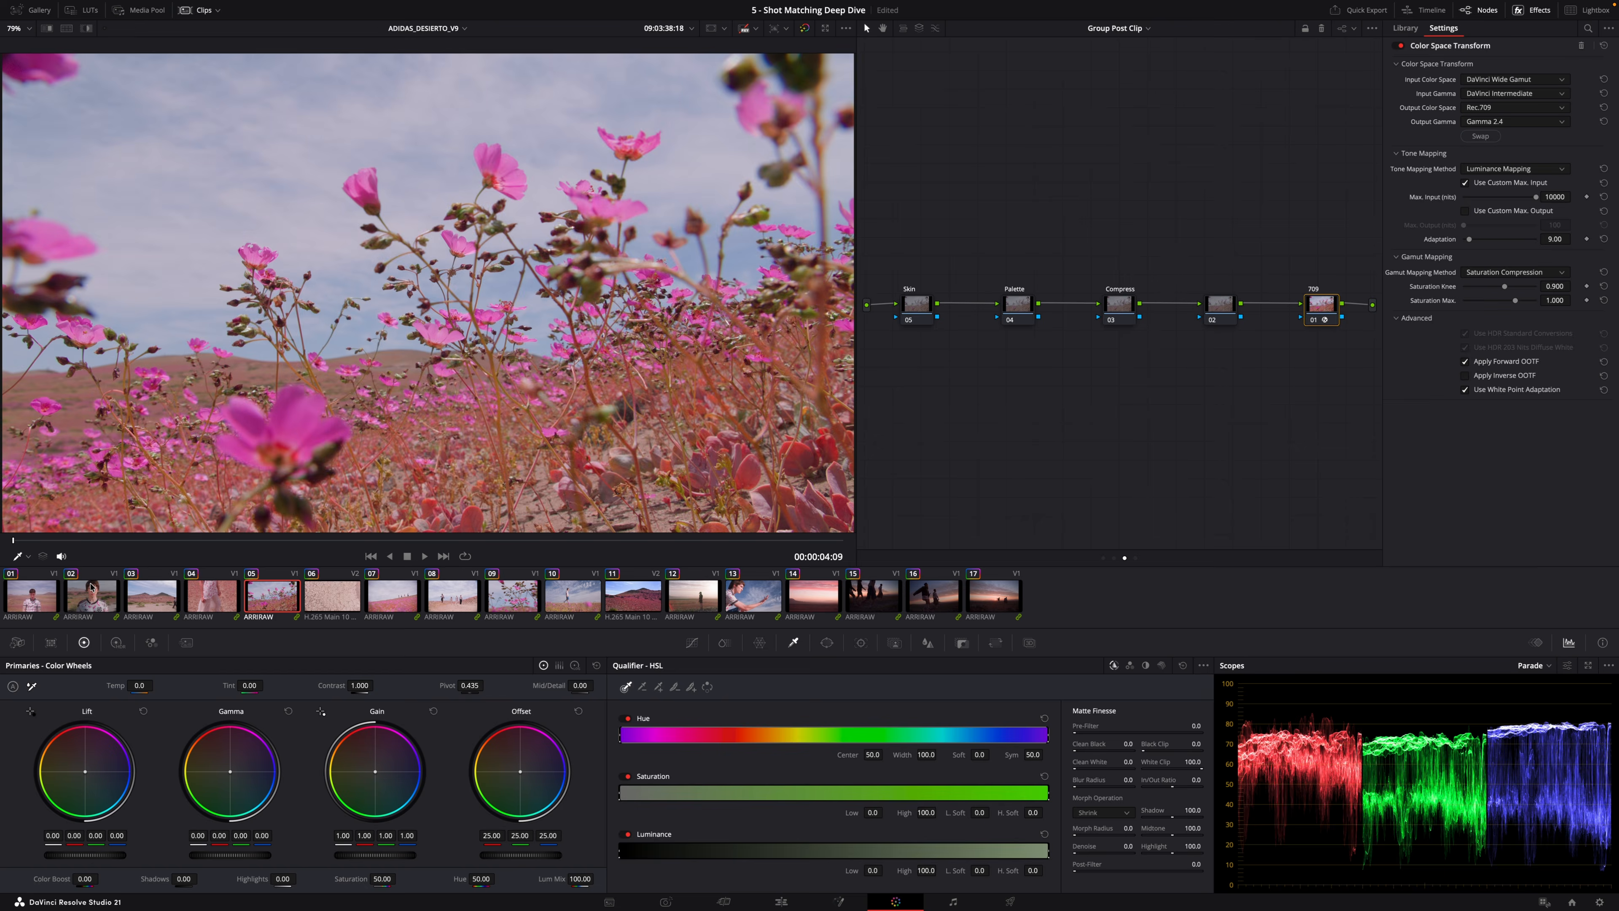
key("Down")
key("Down")
key("Down")
key("Down")
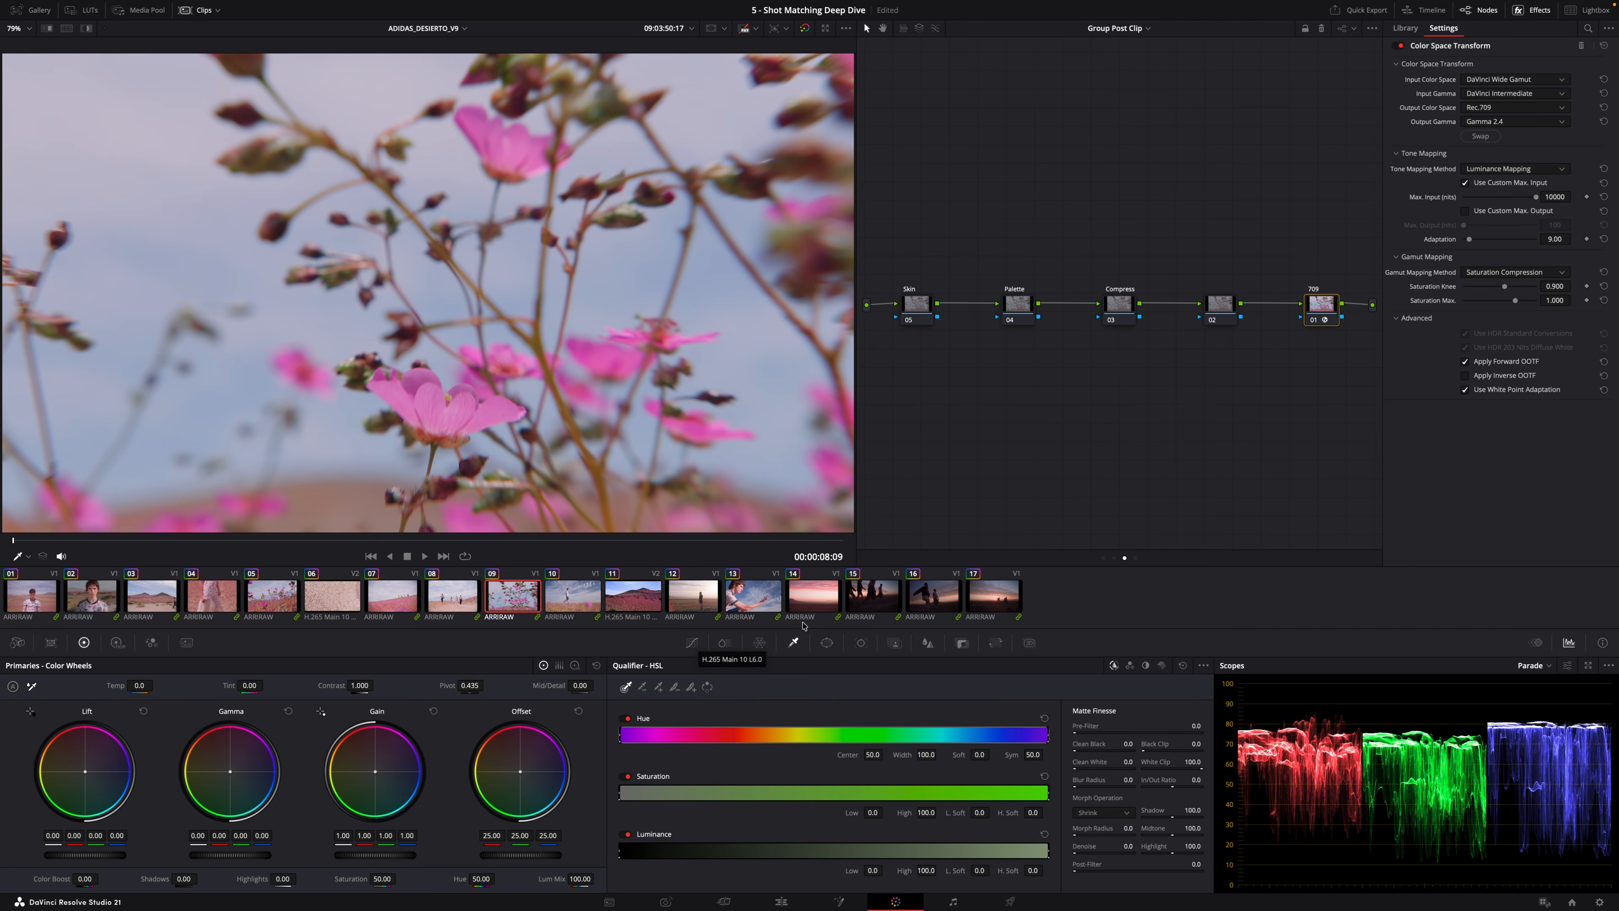
key("Down")
key("Down")
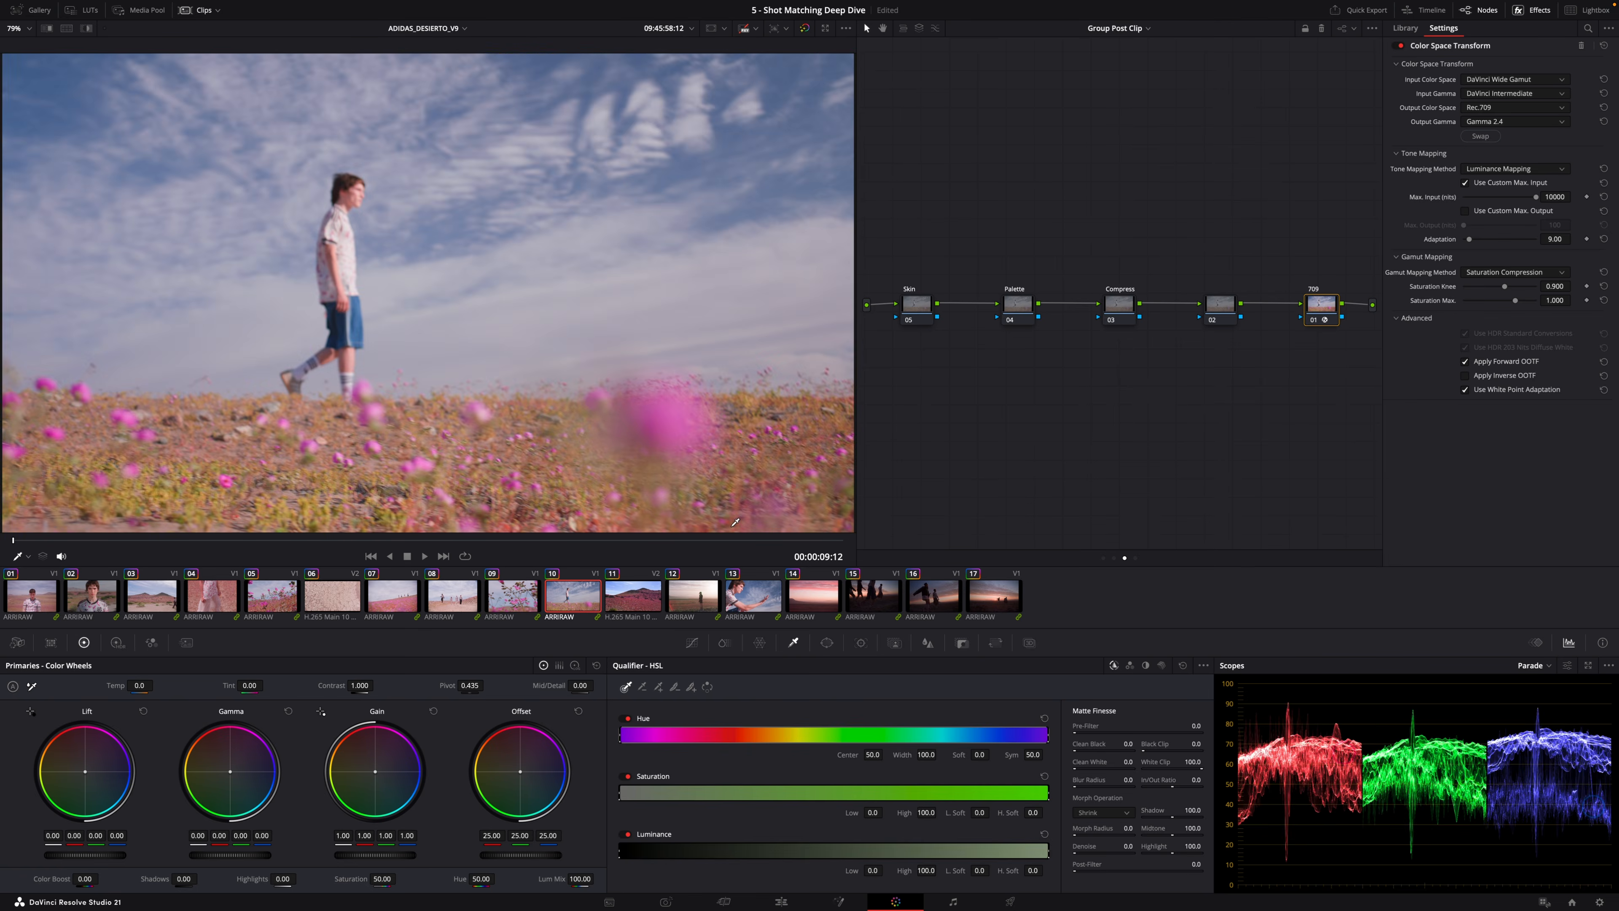
Switch between the first and second clips to compare them.
left_click(82, 590)
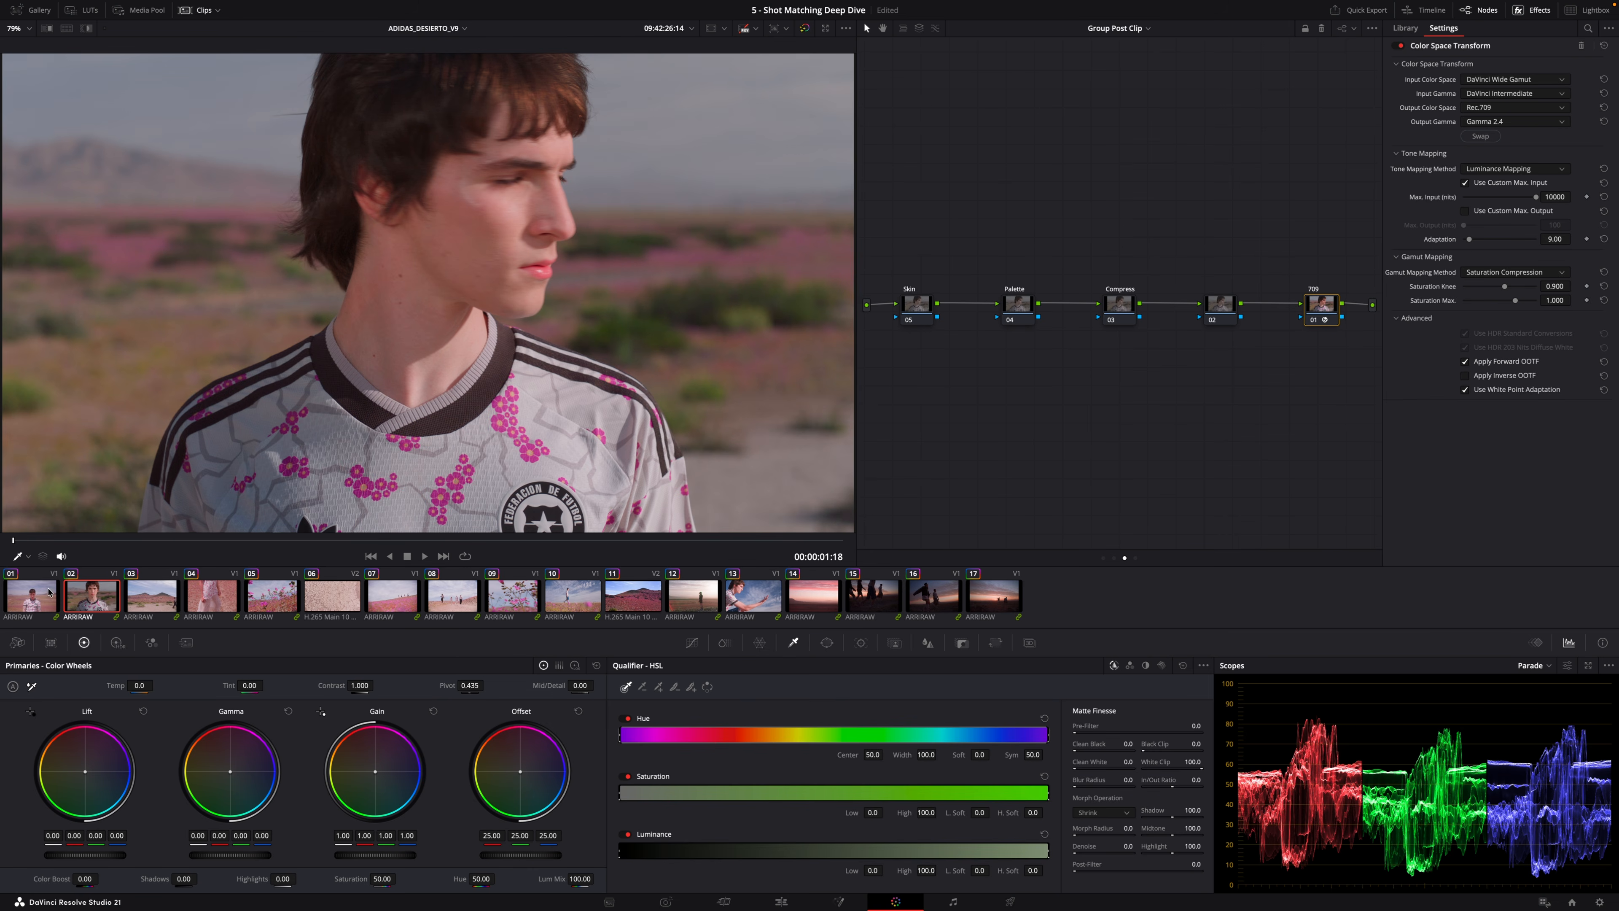
left_click(33, 595)
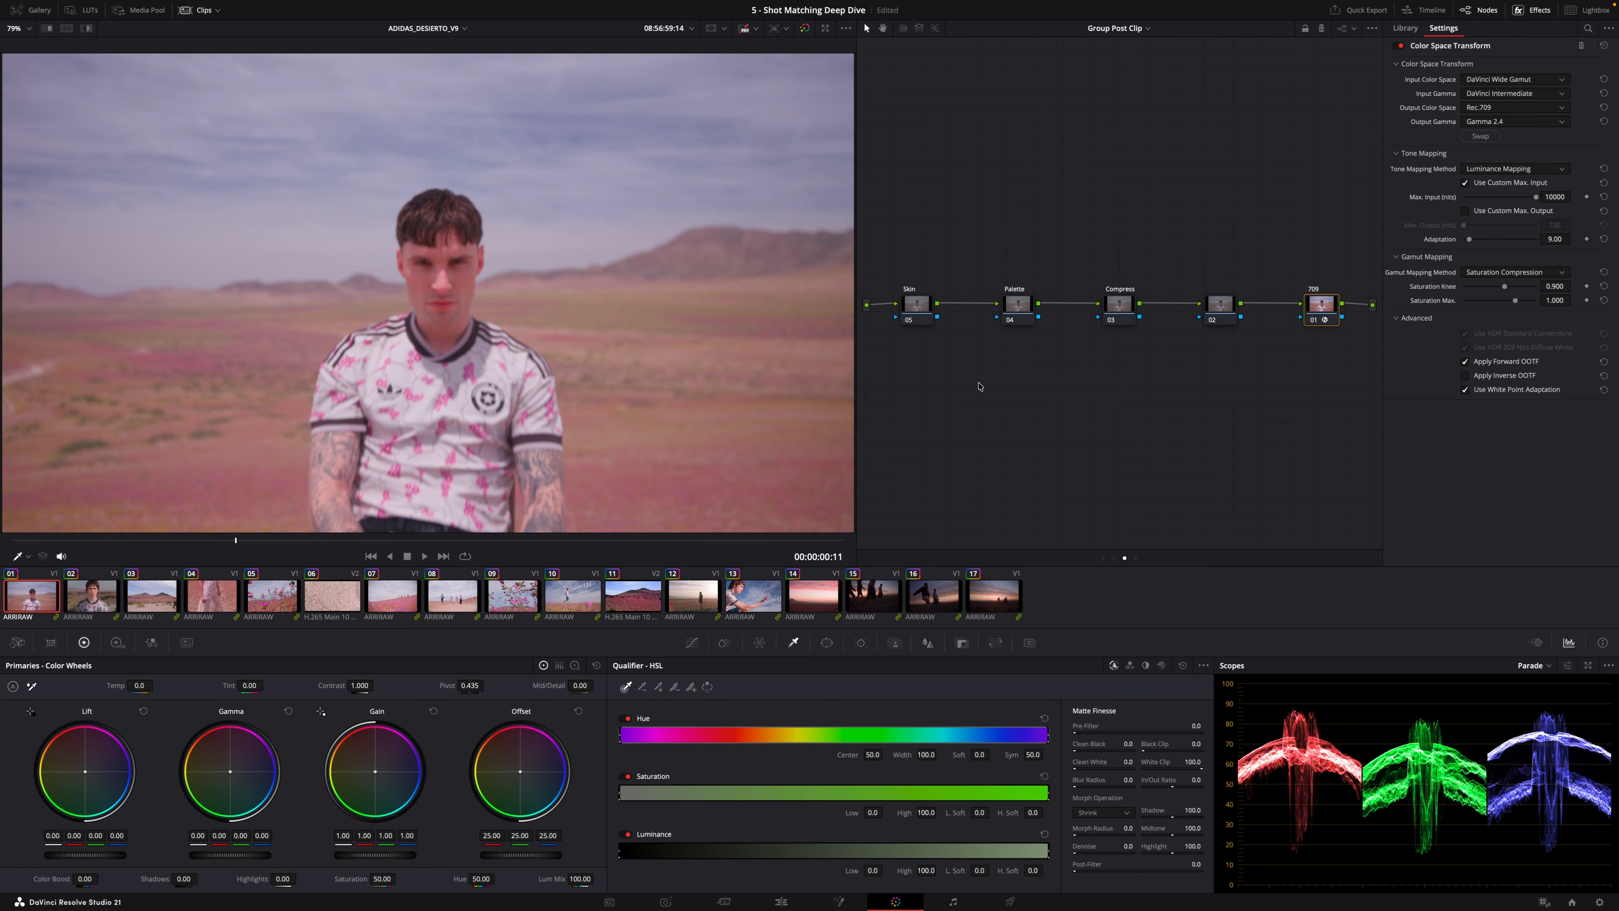
left_click(70, 595)
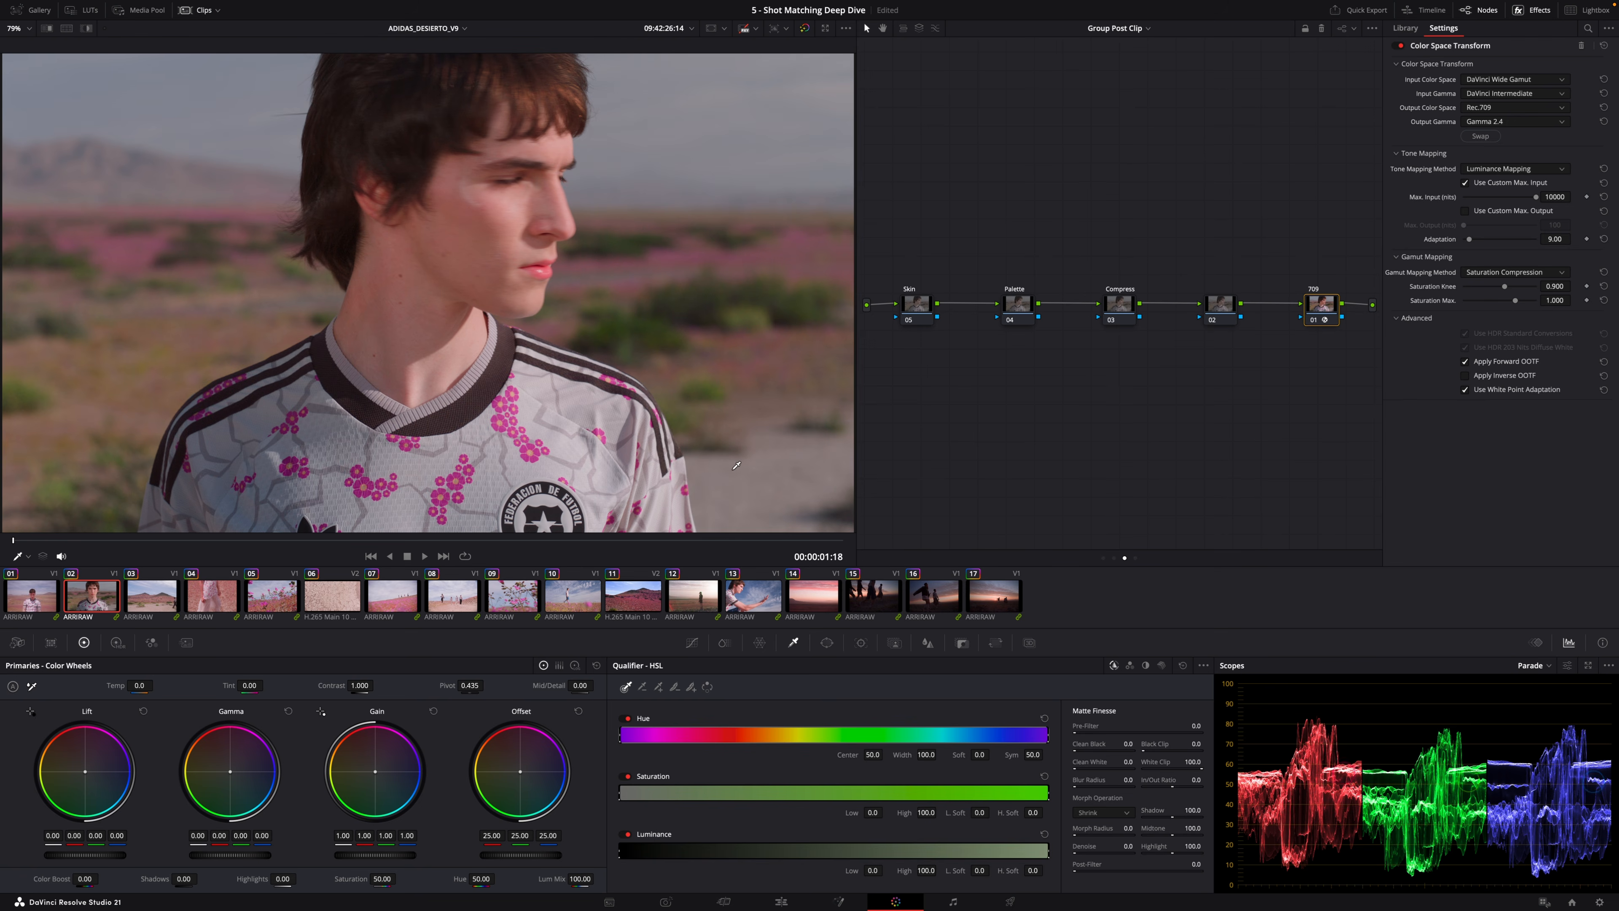
left_click(56, 587)
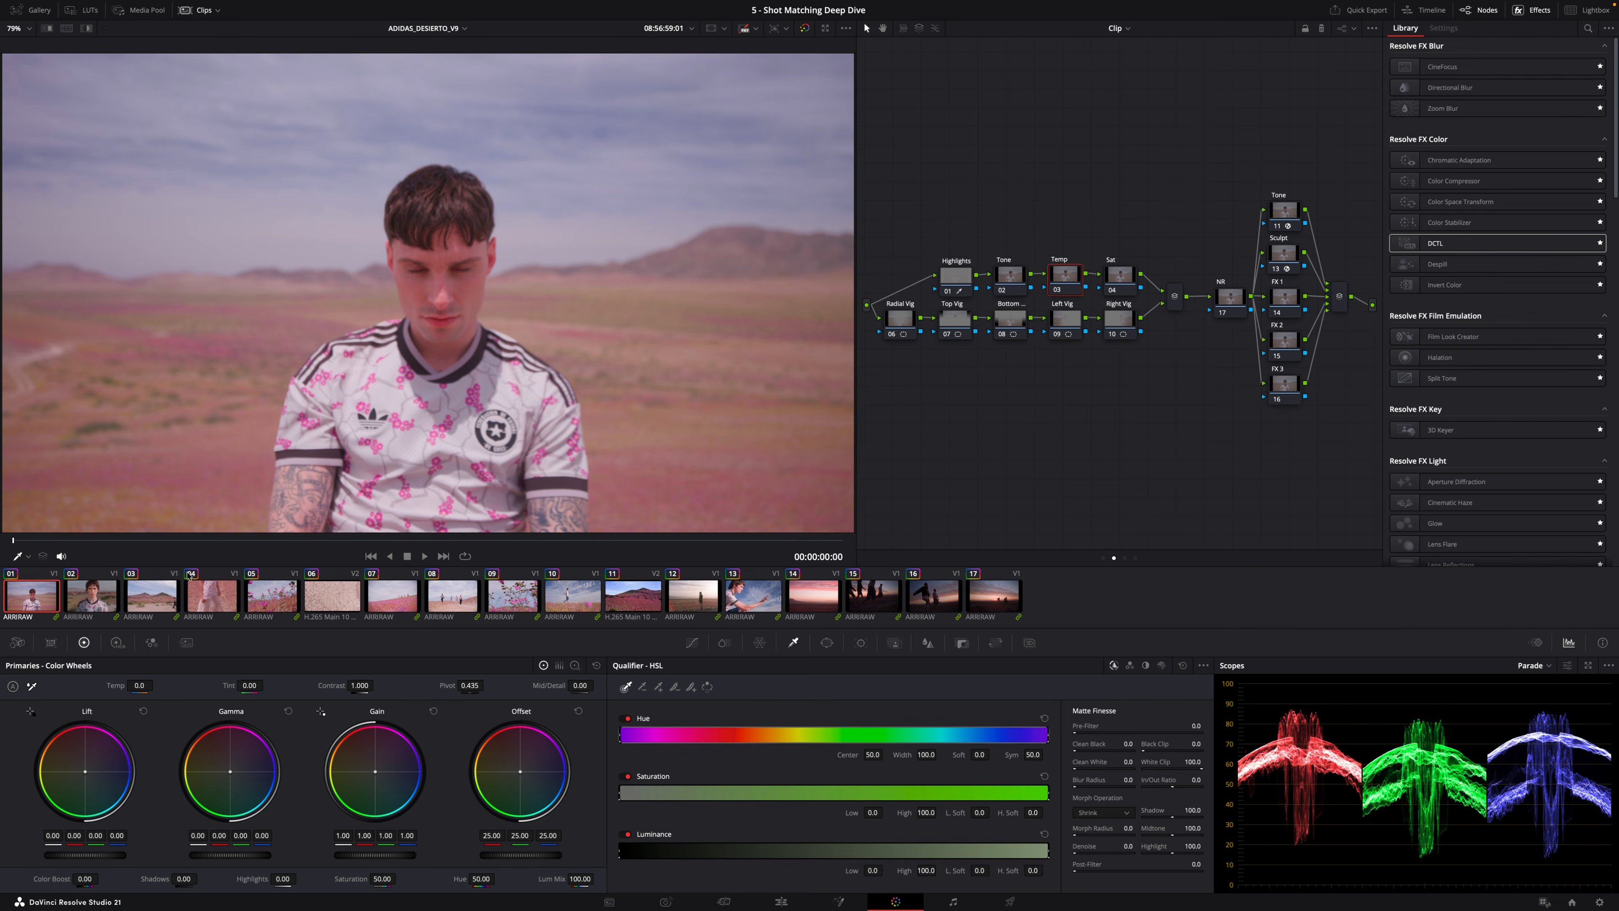
Scrub through the first clip and select its Tone node.
left_click_drag(193, 542, 905, 587)
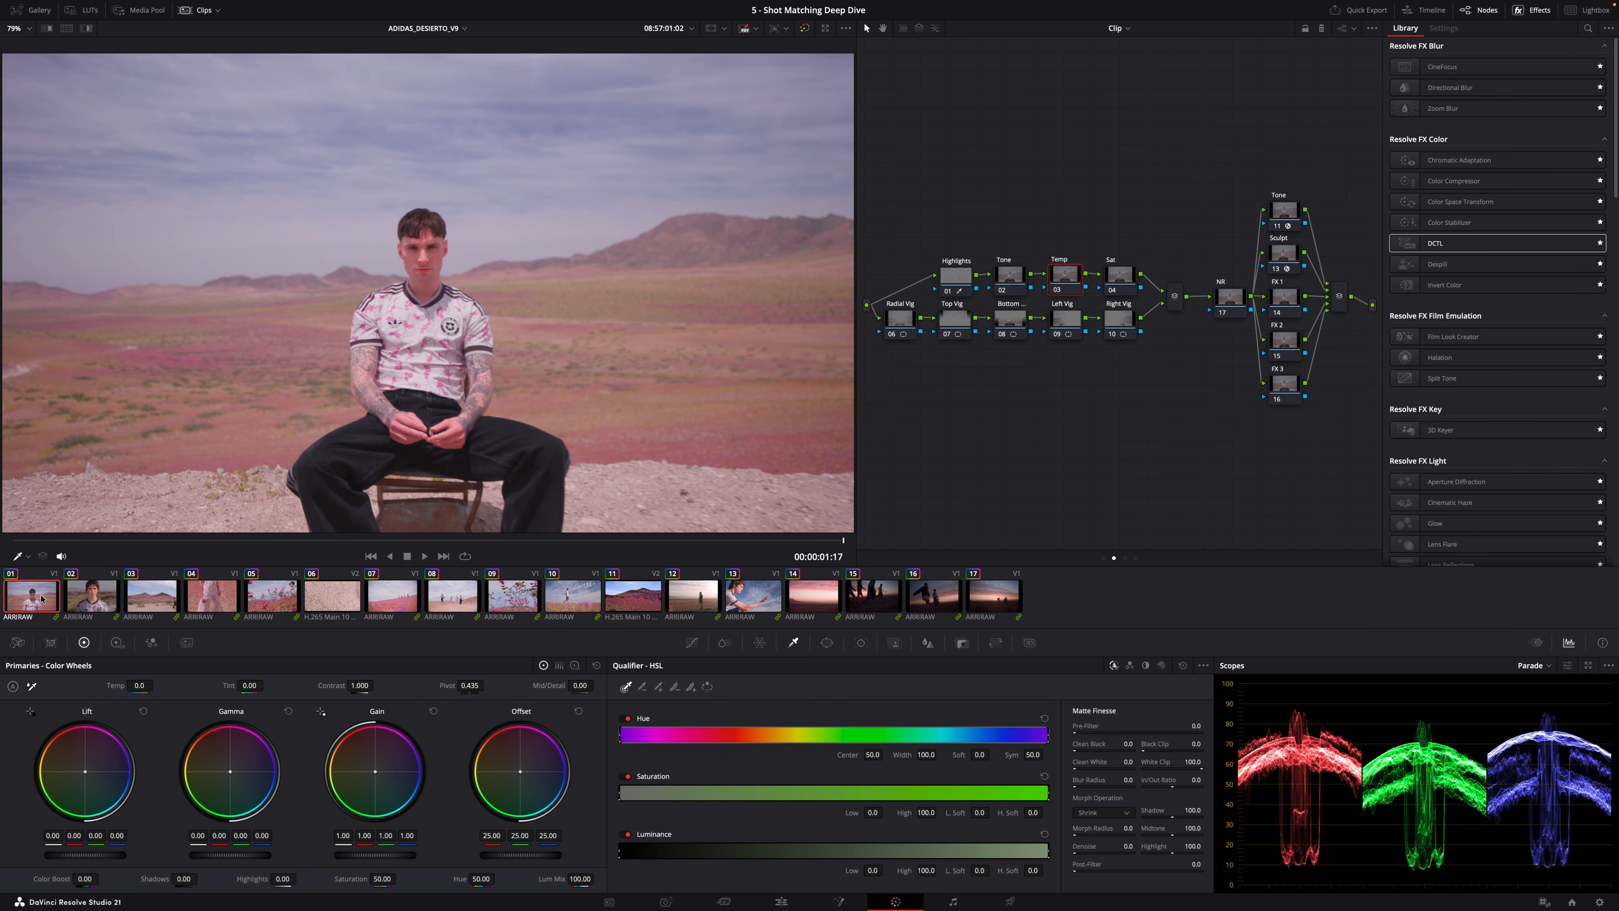
left_click(1010, 276)
left_click(641, 541)
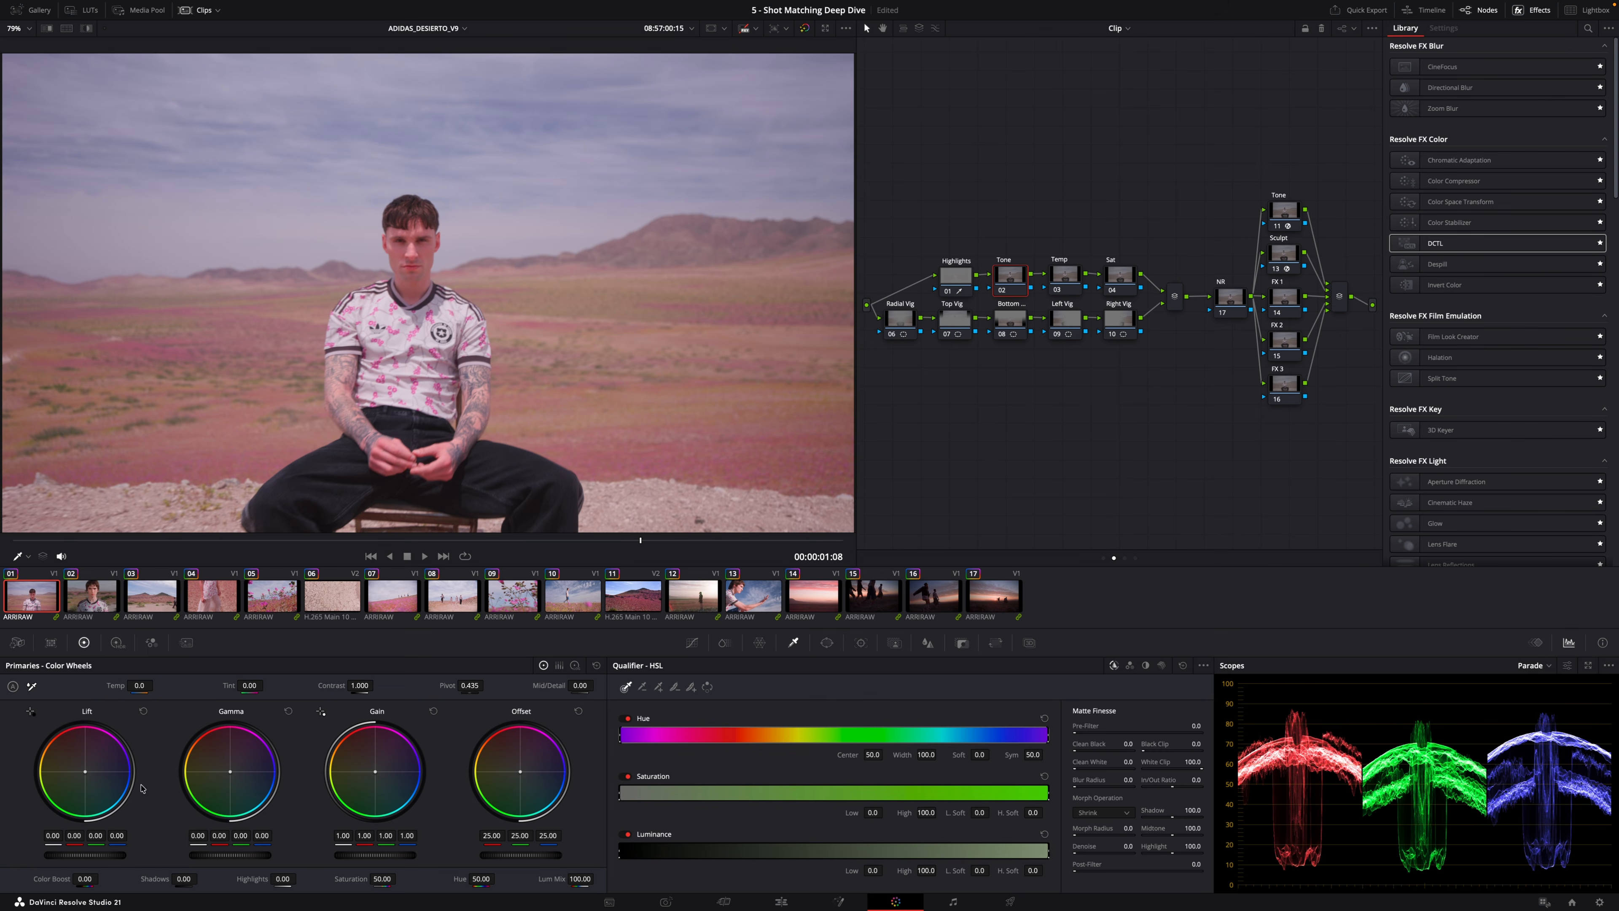
Select the eighth clip and lower the Global exposure in the HDR wheels to -1.36.
left_click(473, 601)
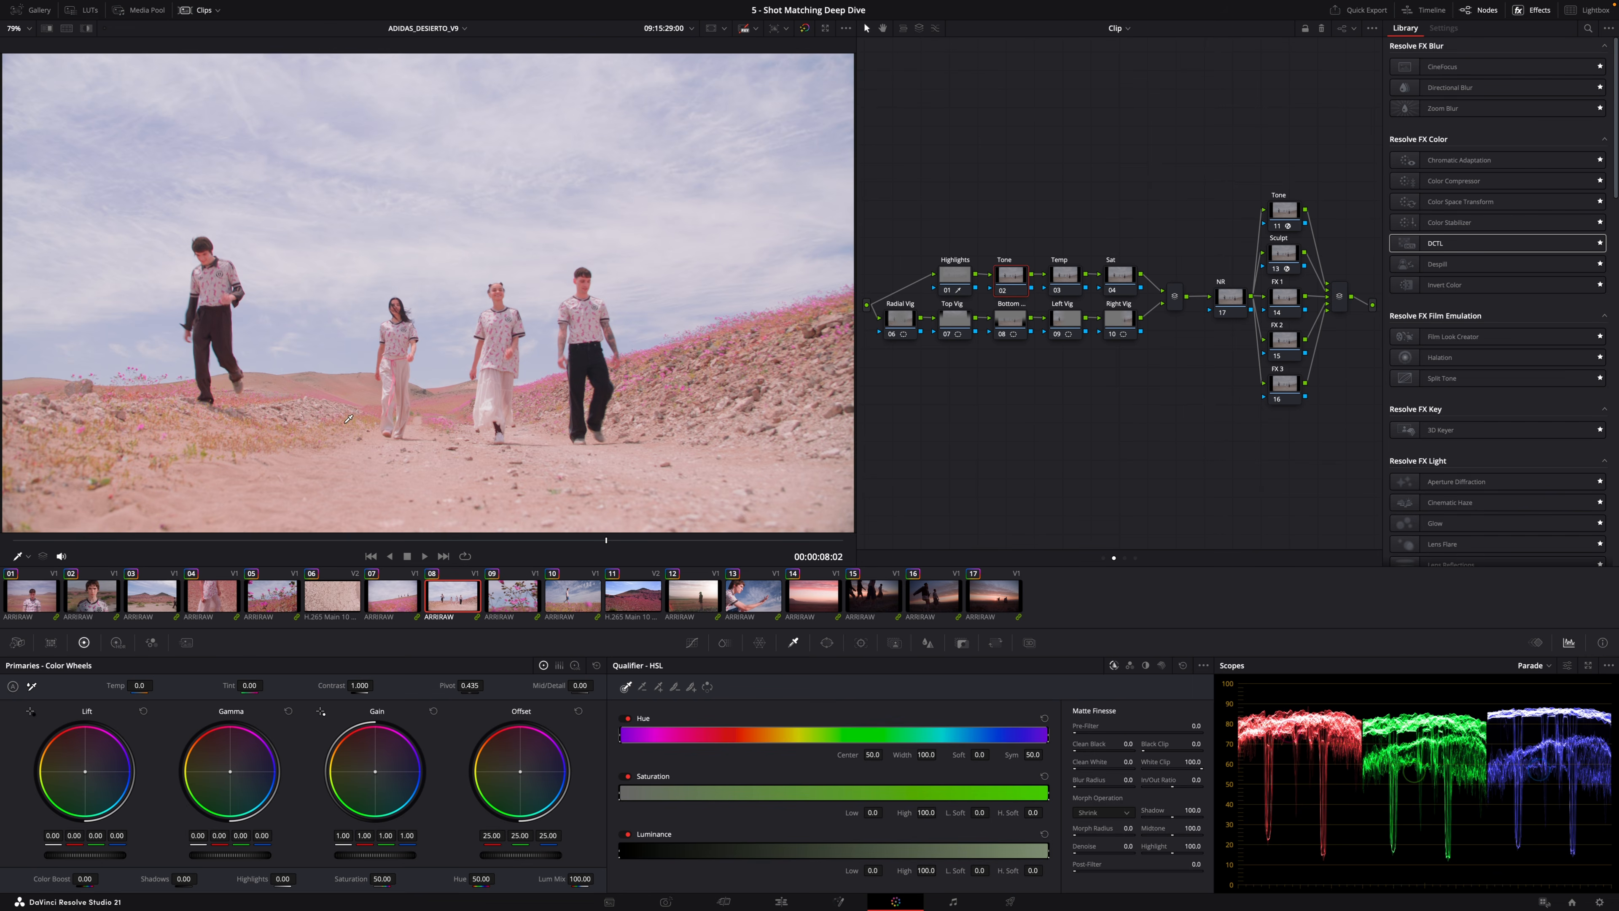
left_click(117, 643)
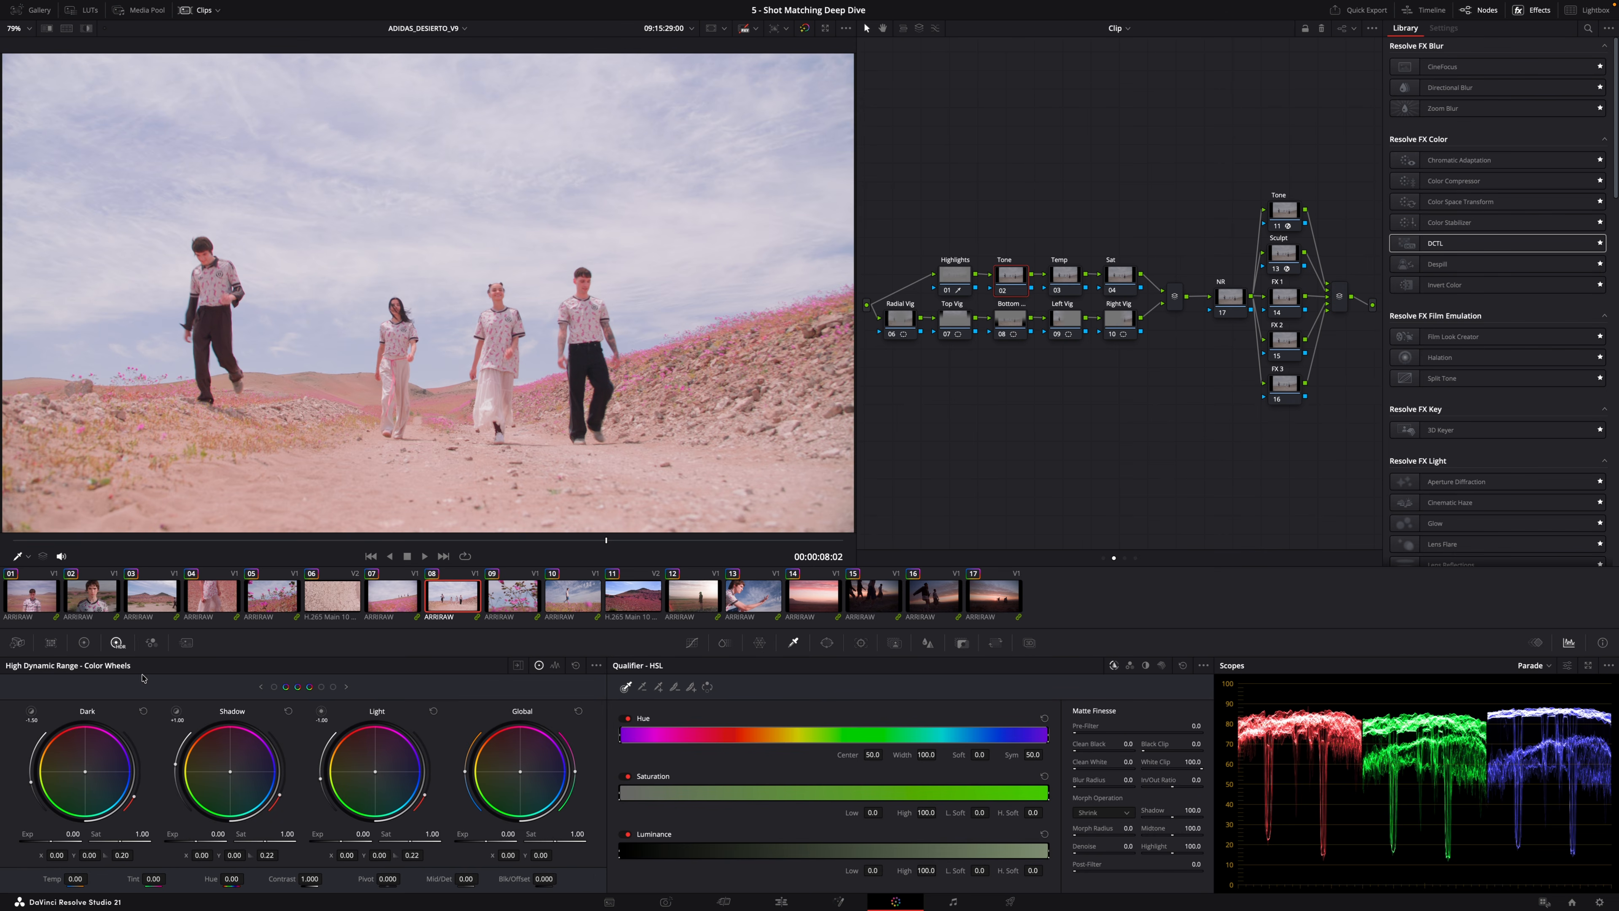
mouse_move(489, 840)
left_mouse_down()
mouse_move(465, 840)
mouse_move(494, 841)
left_mouse_up()
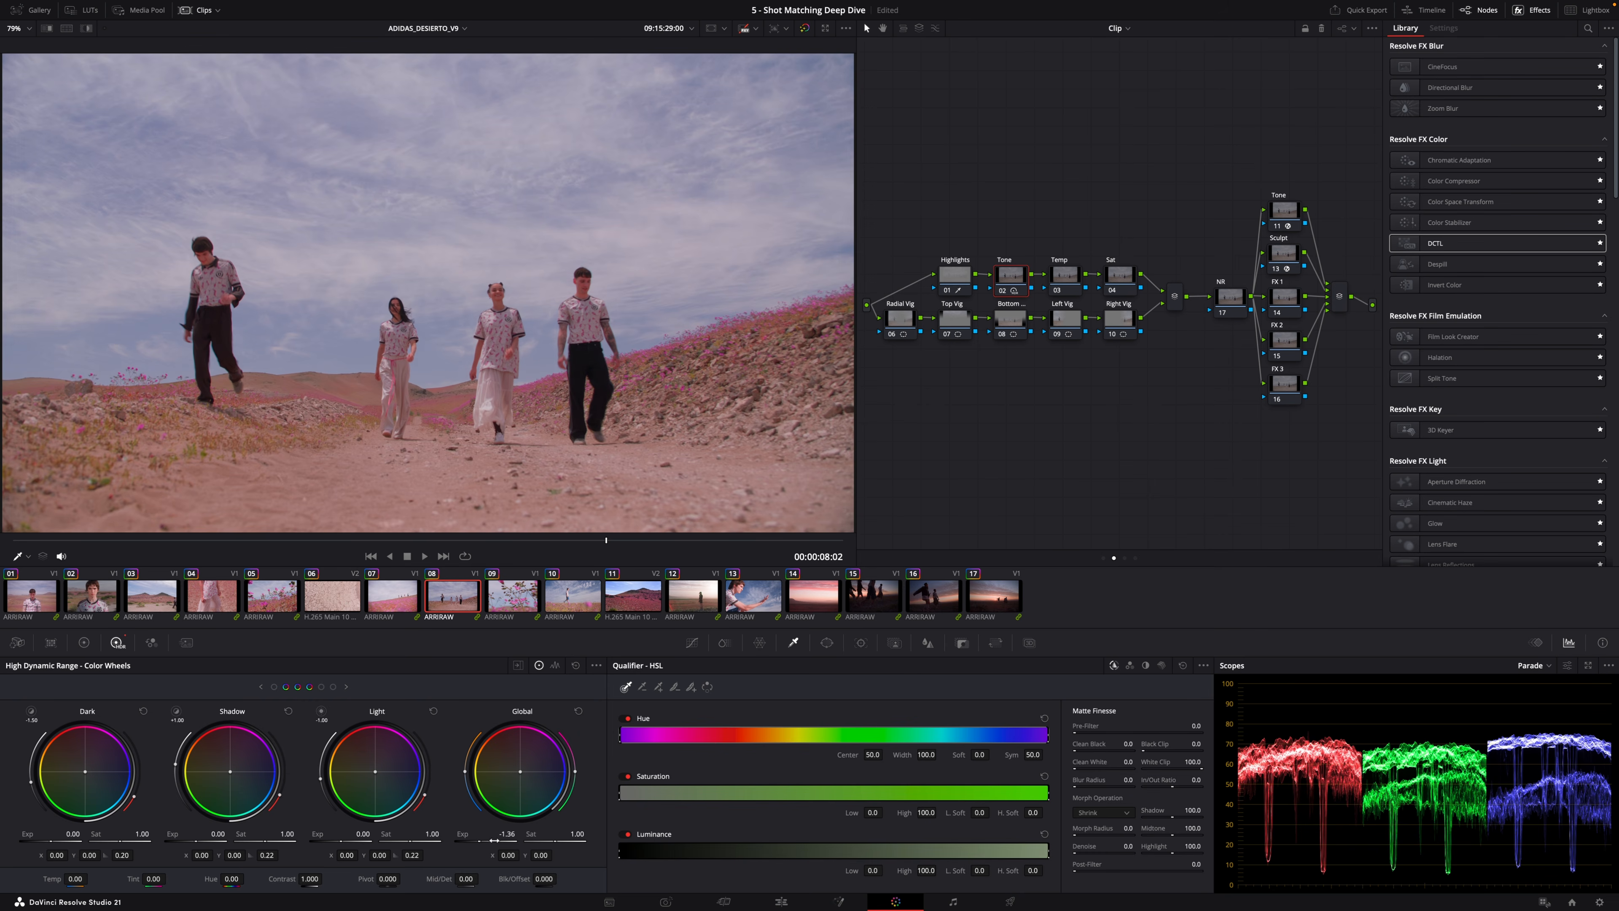
Select the second clip and set Lift to -0.01, Gamma to -0.02 and Gain to 1.13.
left_click(387, 594)
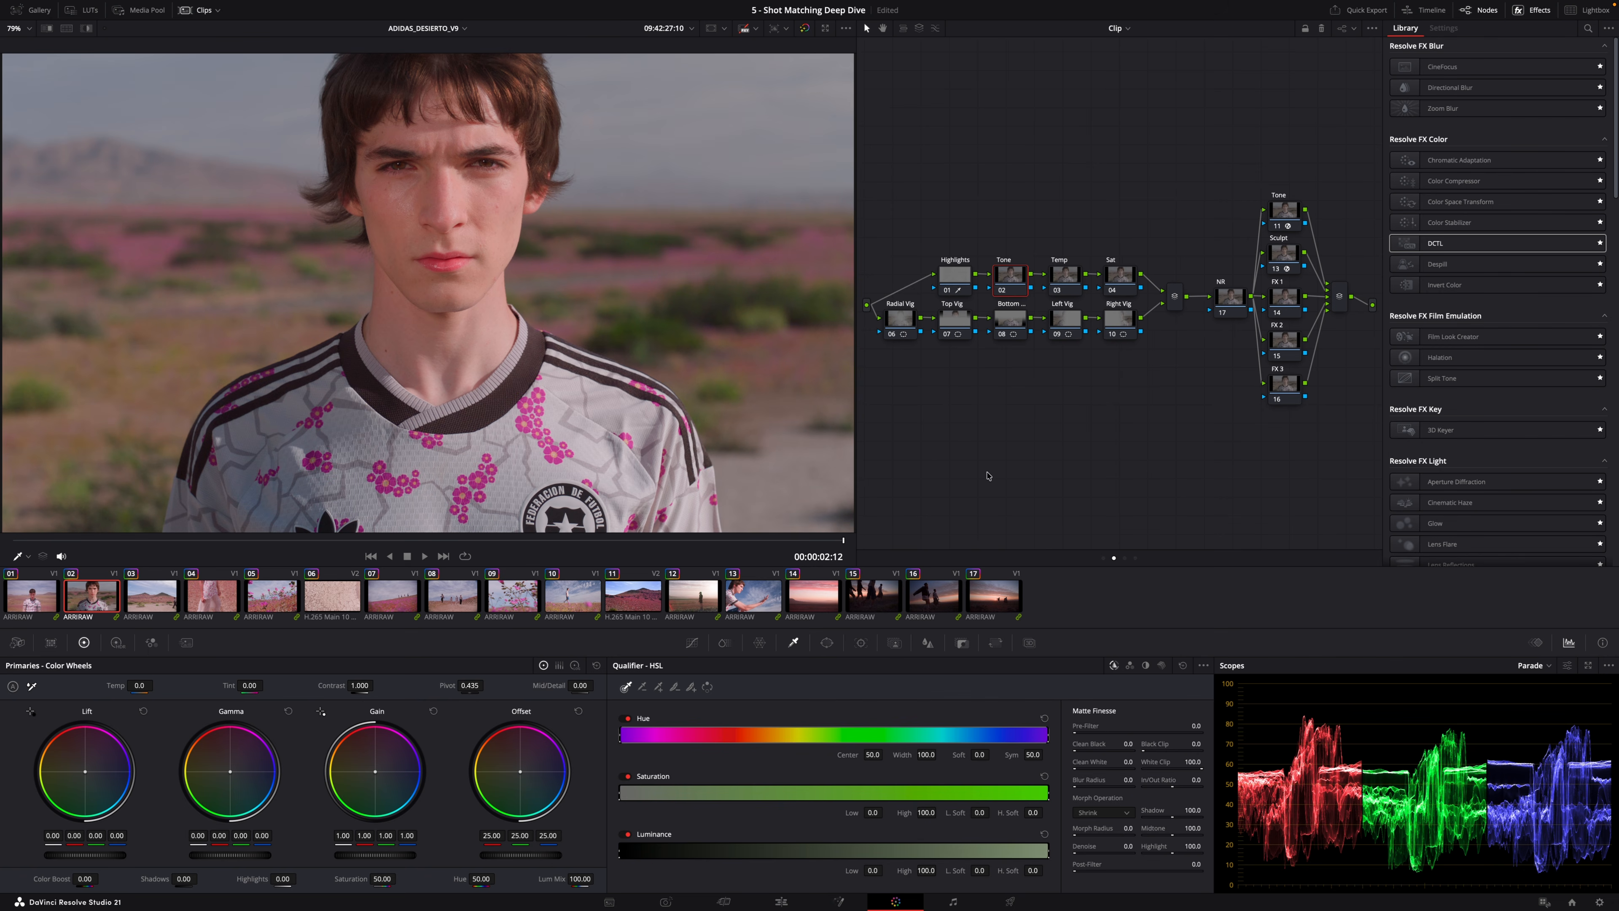
left_click_drag(247, 854, 229, 855)
left_click_drag(115, 856, 105, 856)
left_click_drag(391, 855, 411, 855)
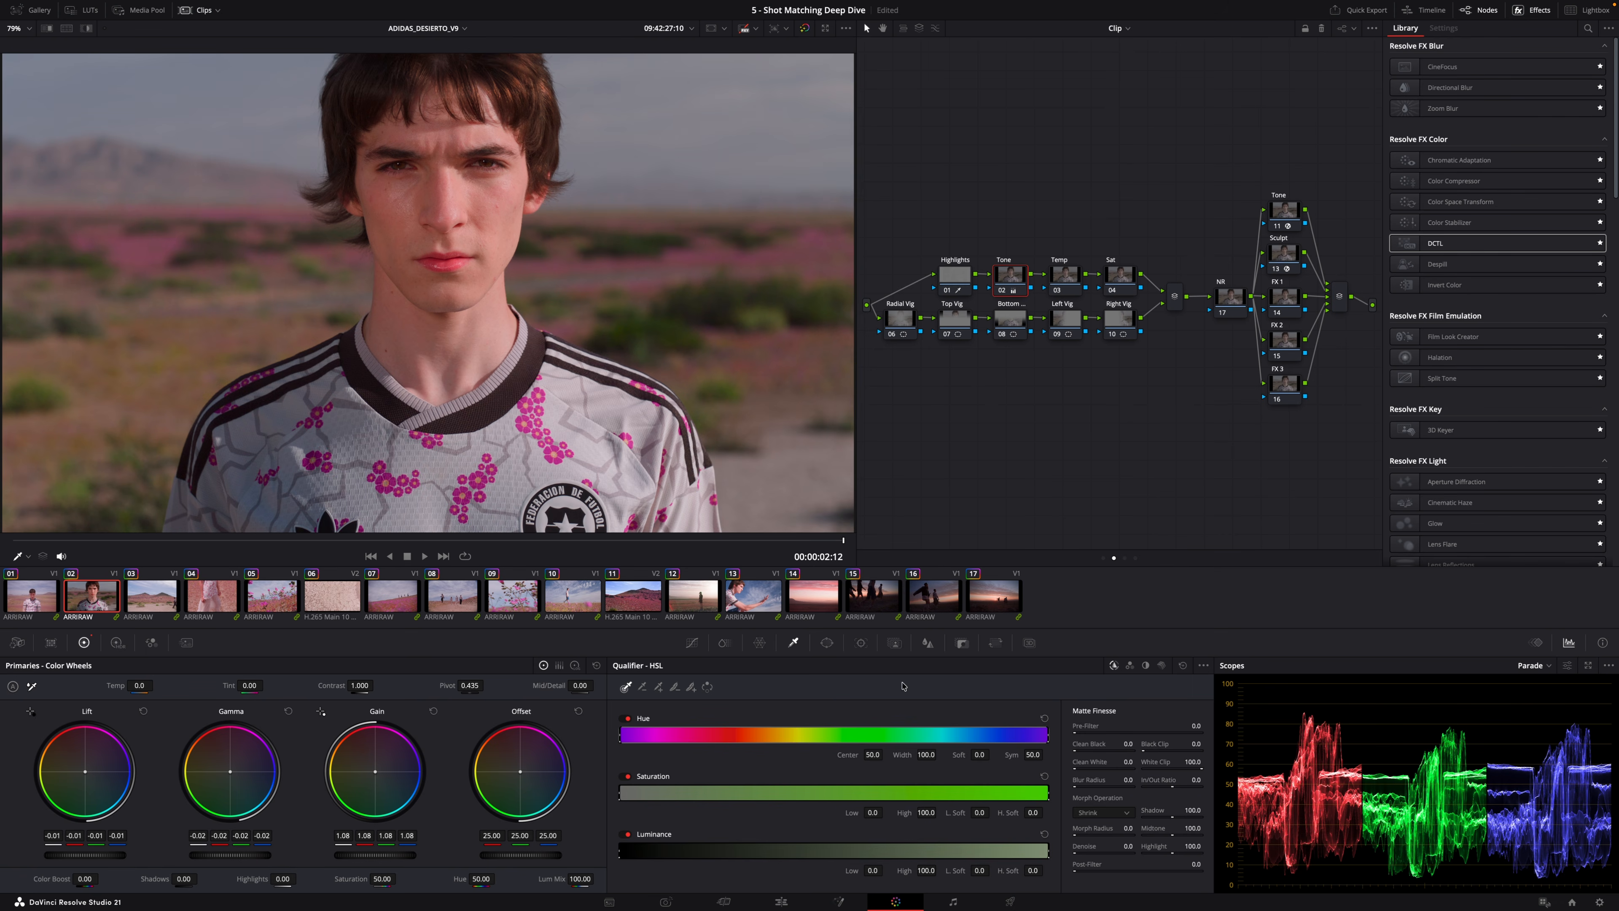
mouse_move(408, 857)
left_mouse_down()
mouse_move(439, 858)
mouse_move(398, 857)
left_mouse_up()
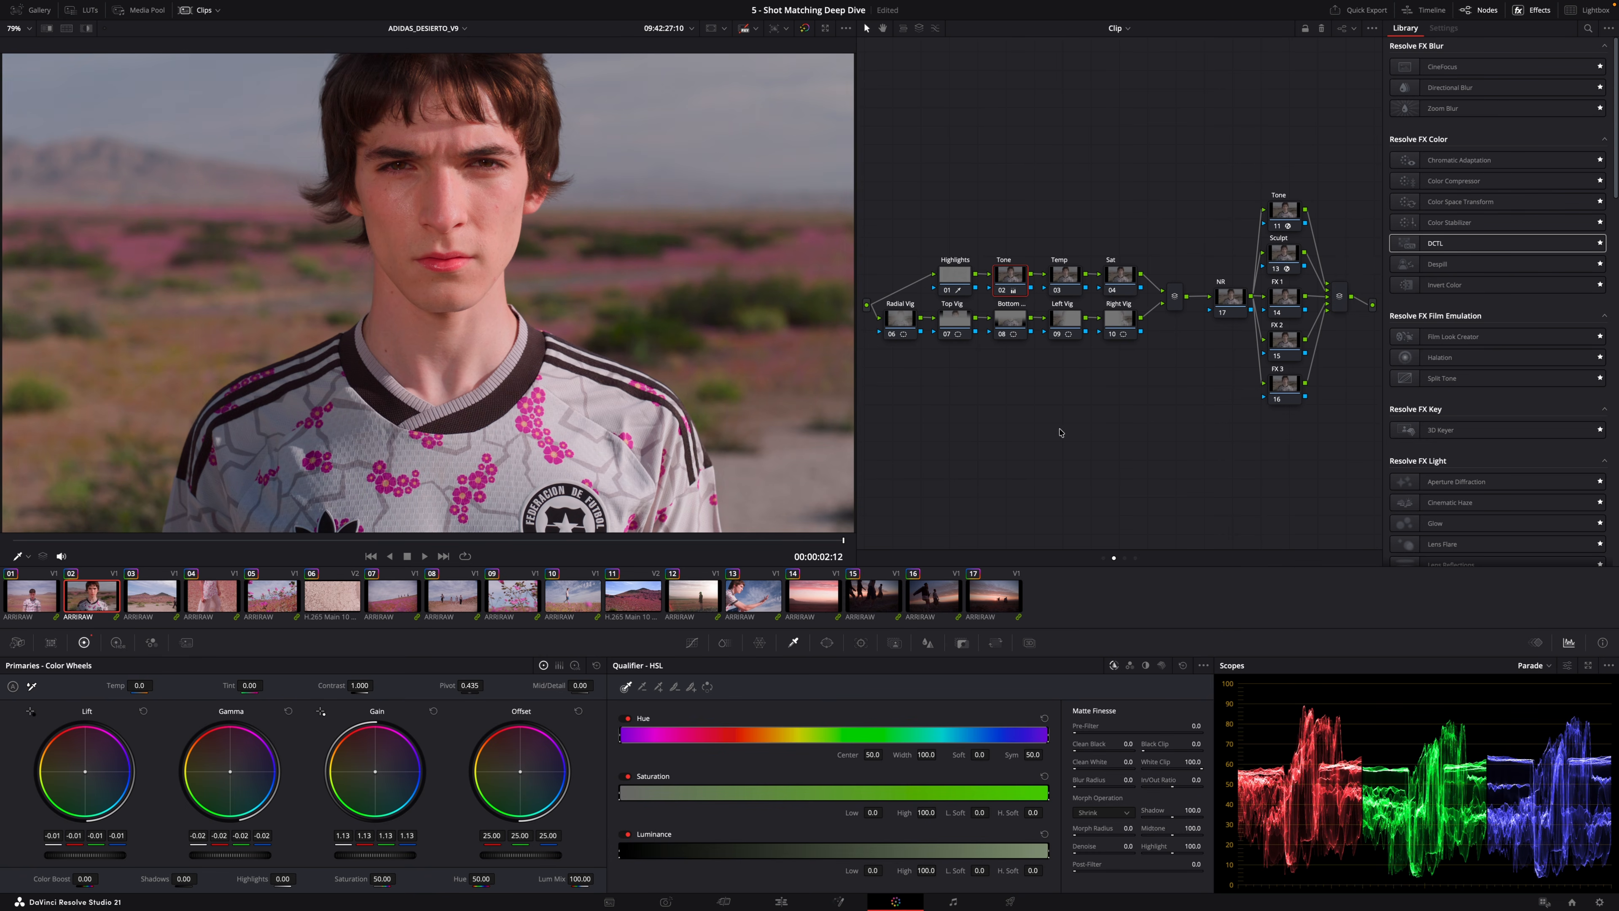
Grab a still of the second clip's frame from the viewer.
right_click(494, 203)
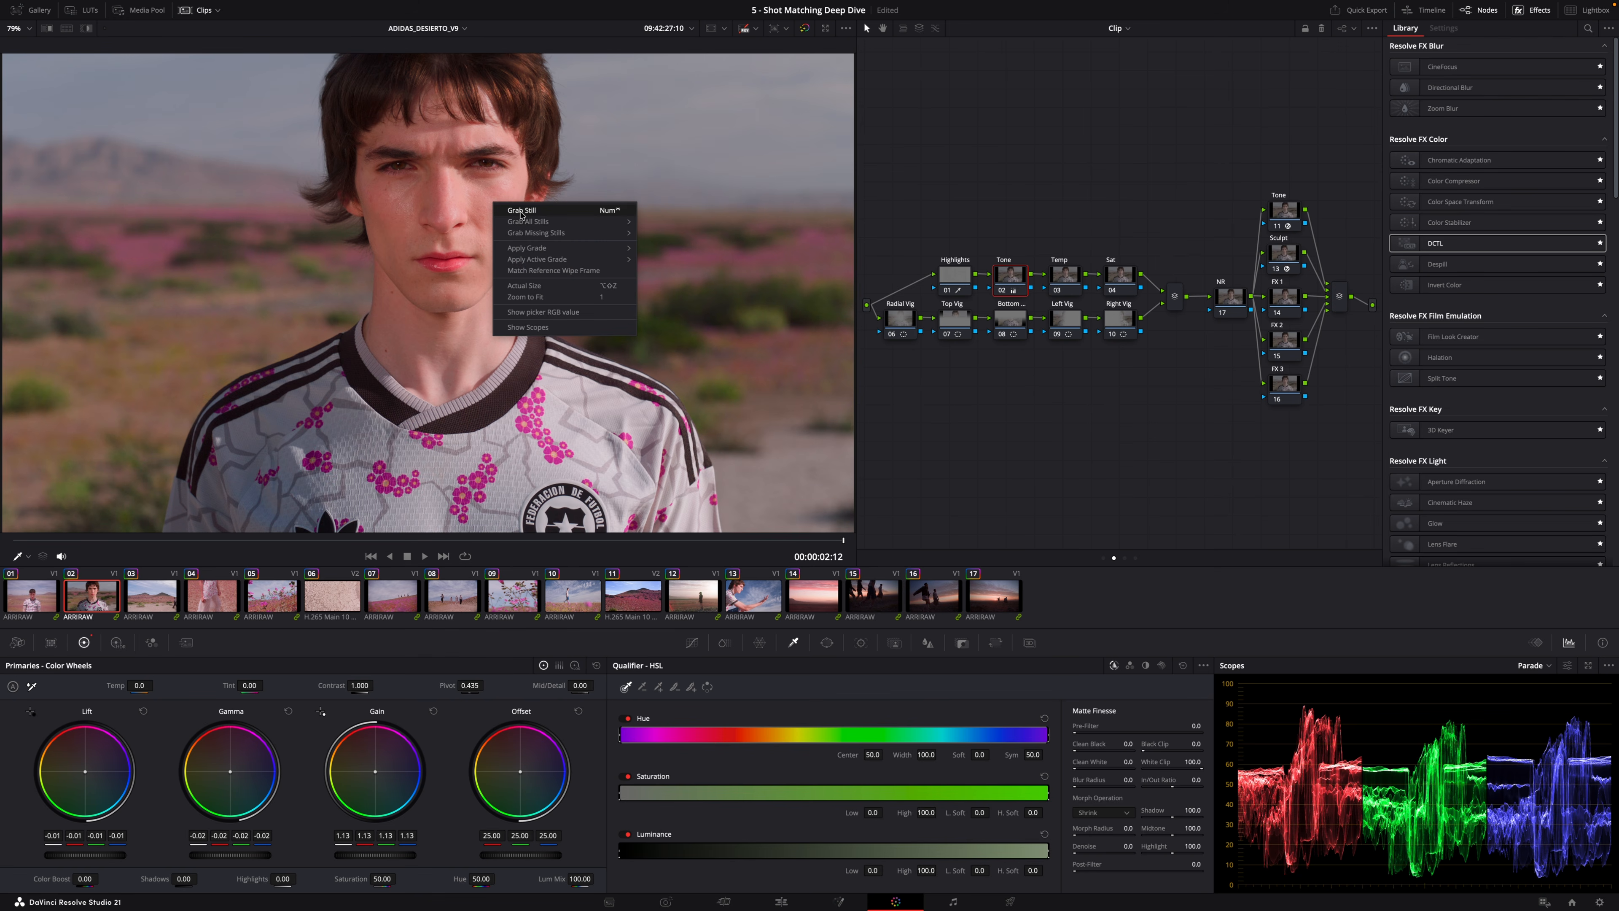
left_click(521, 212)
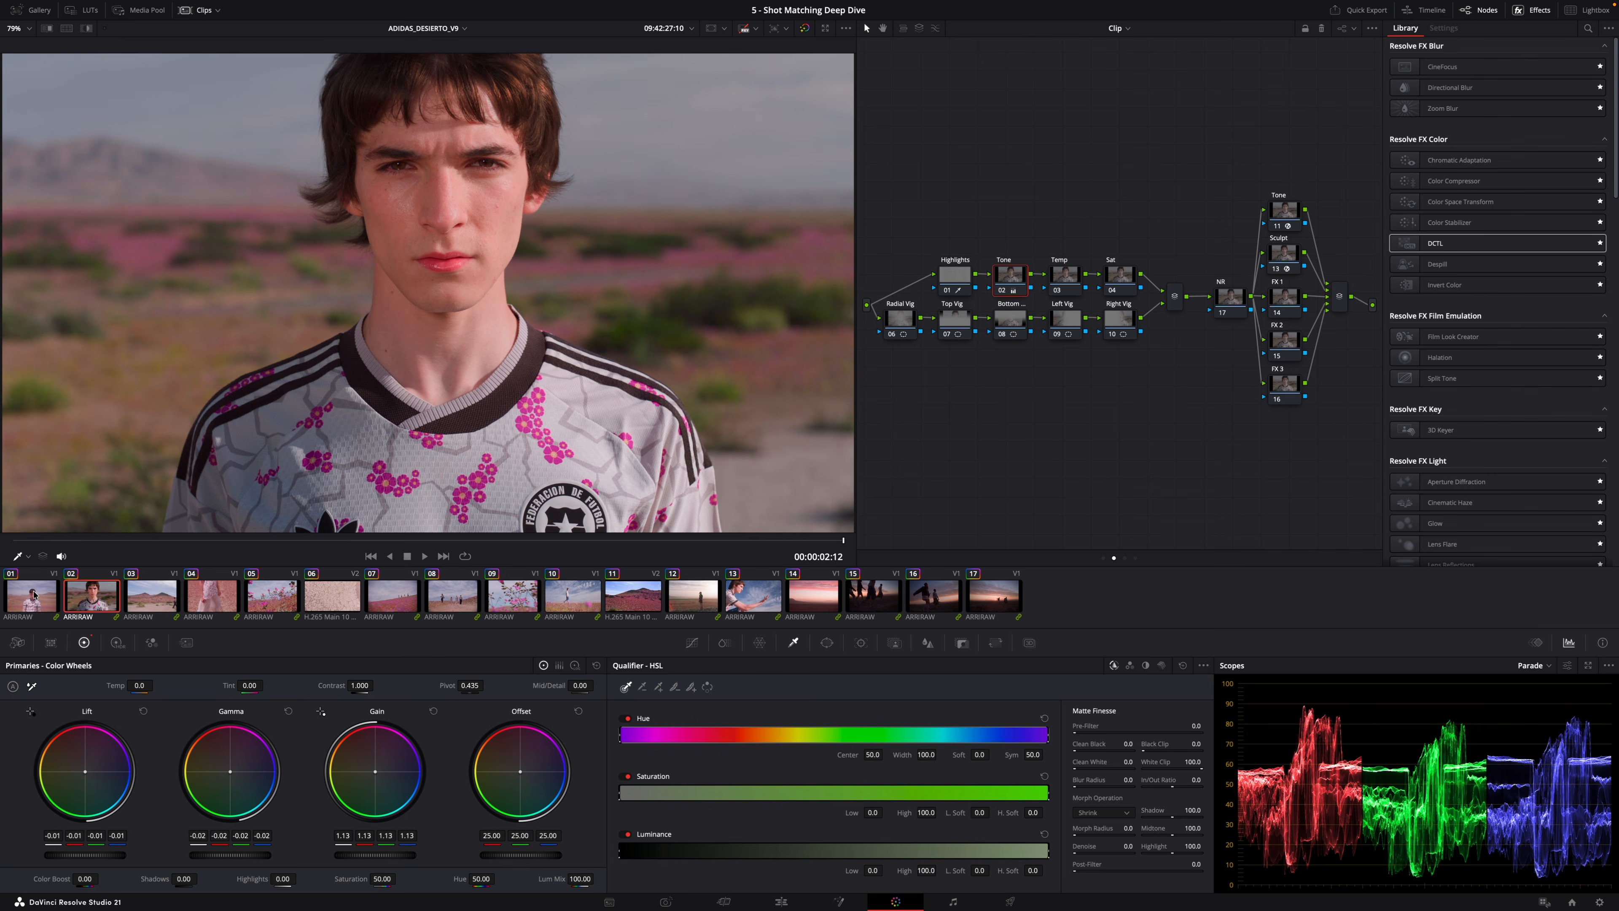
Select the third clip and display the grabbed still as a reference wipe in the viewer.
left_click(151, 595)
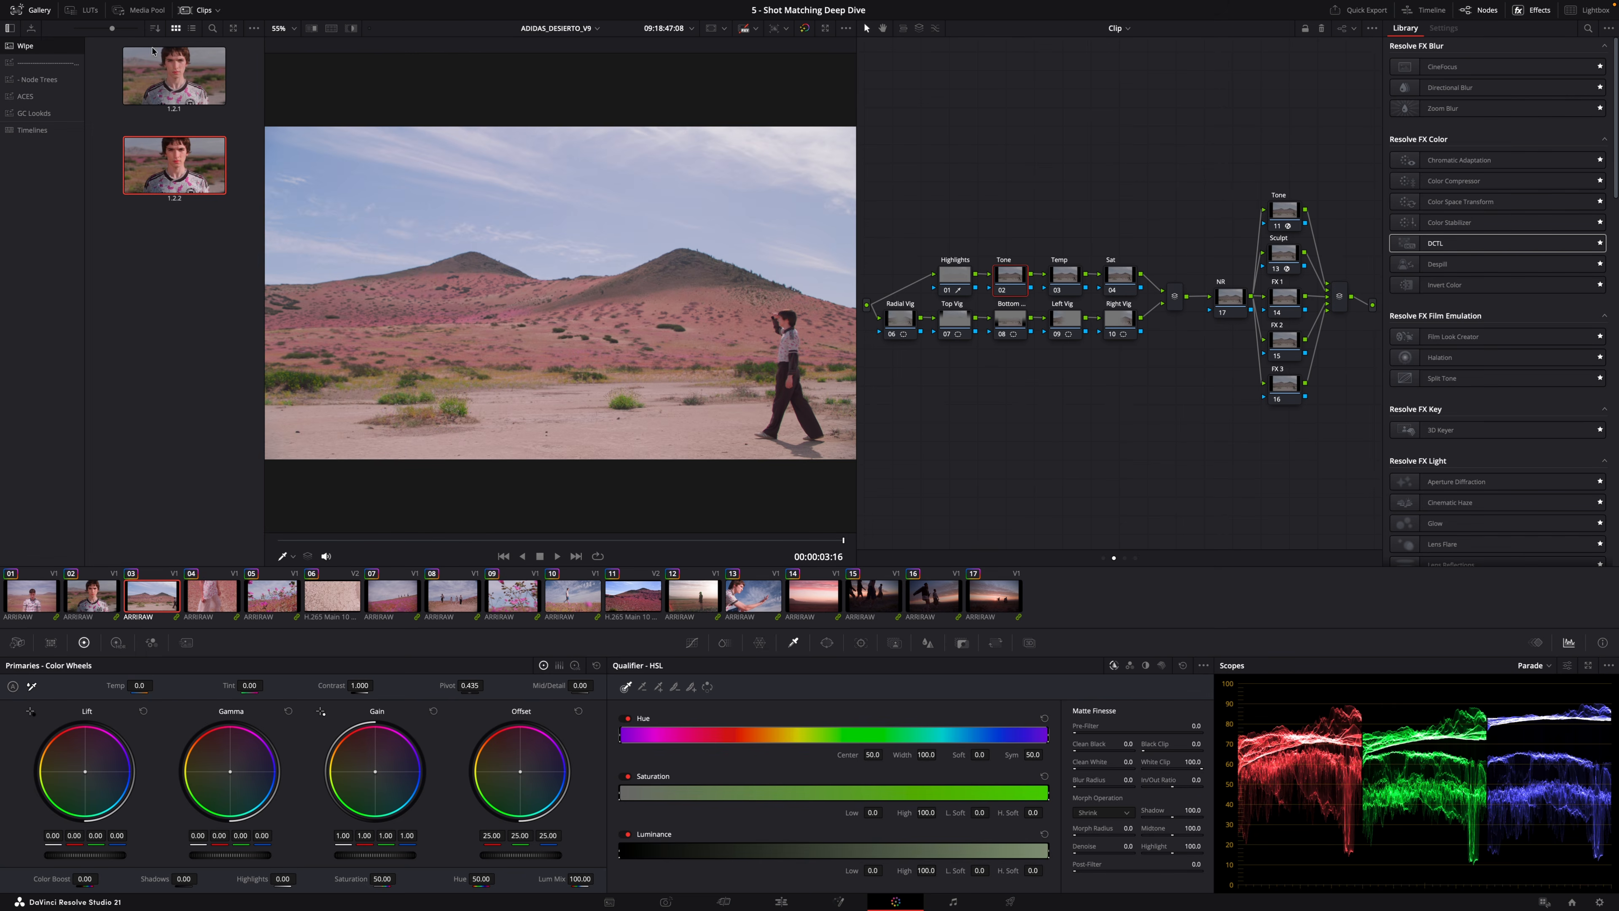
left_click(38, 10)
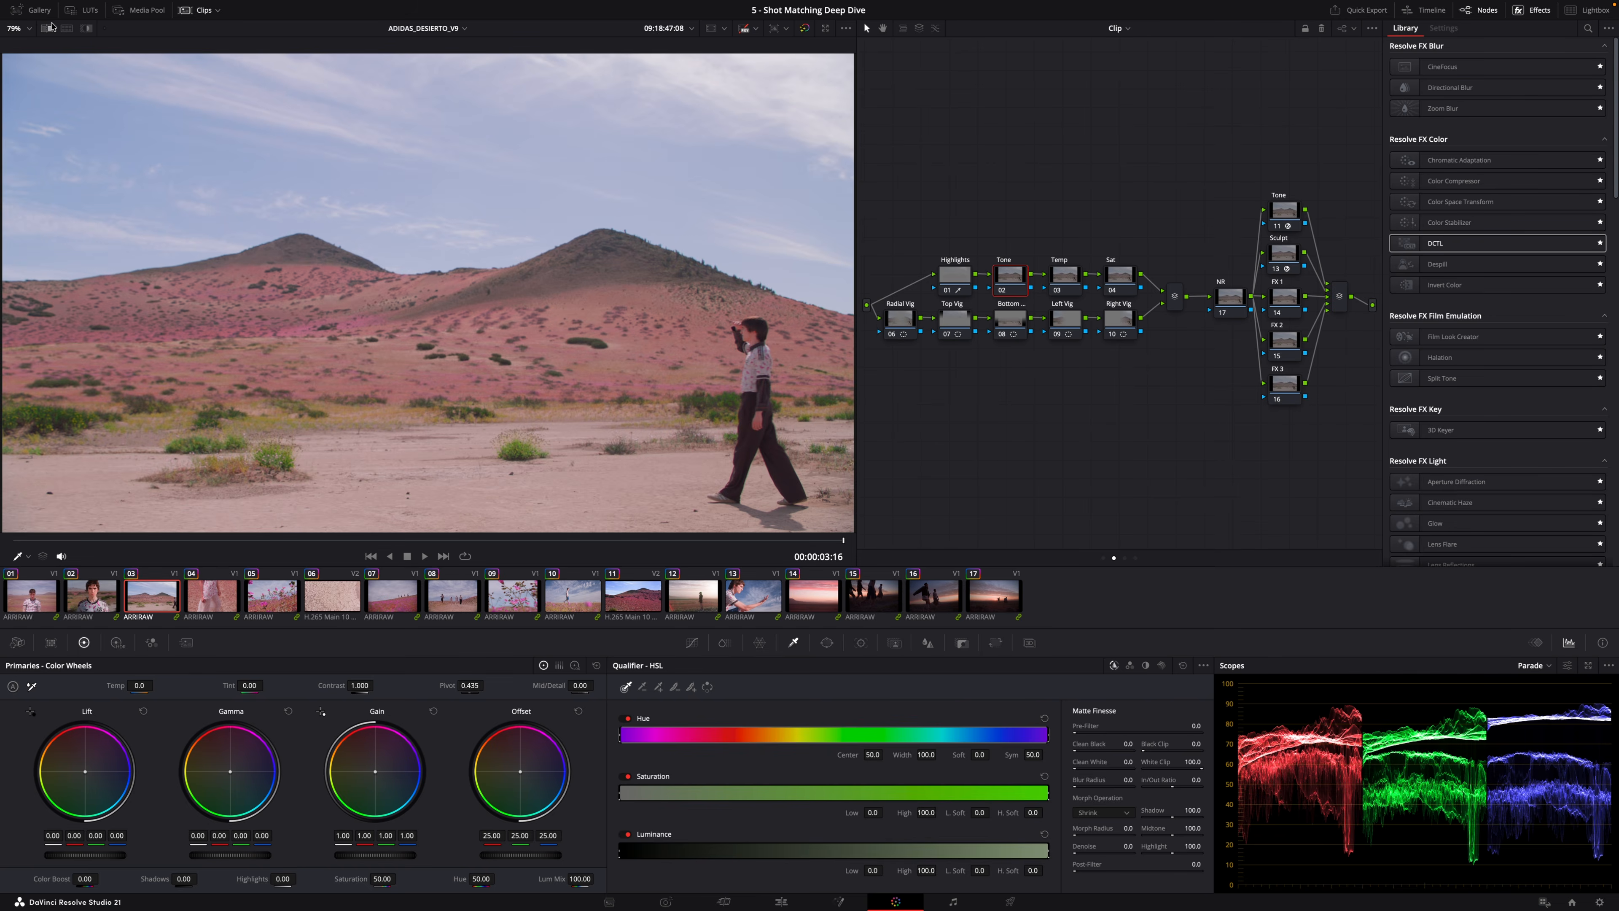
left_click(46, 30)
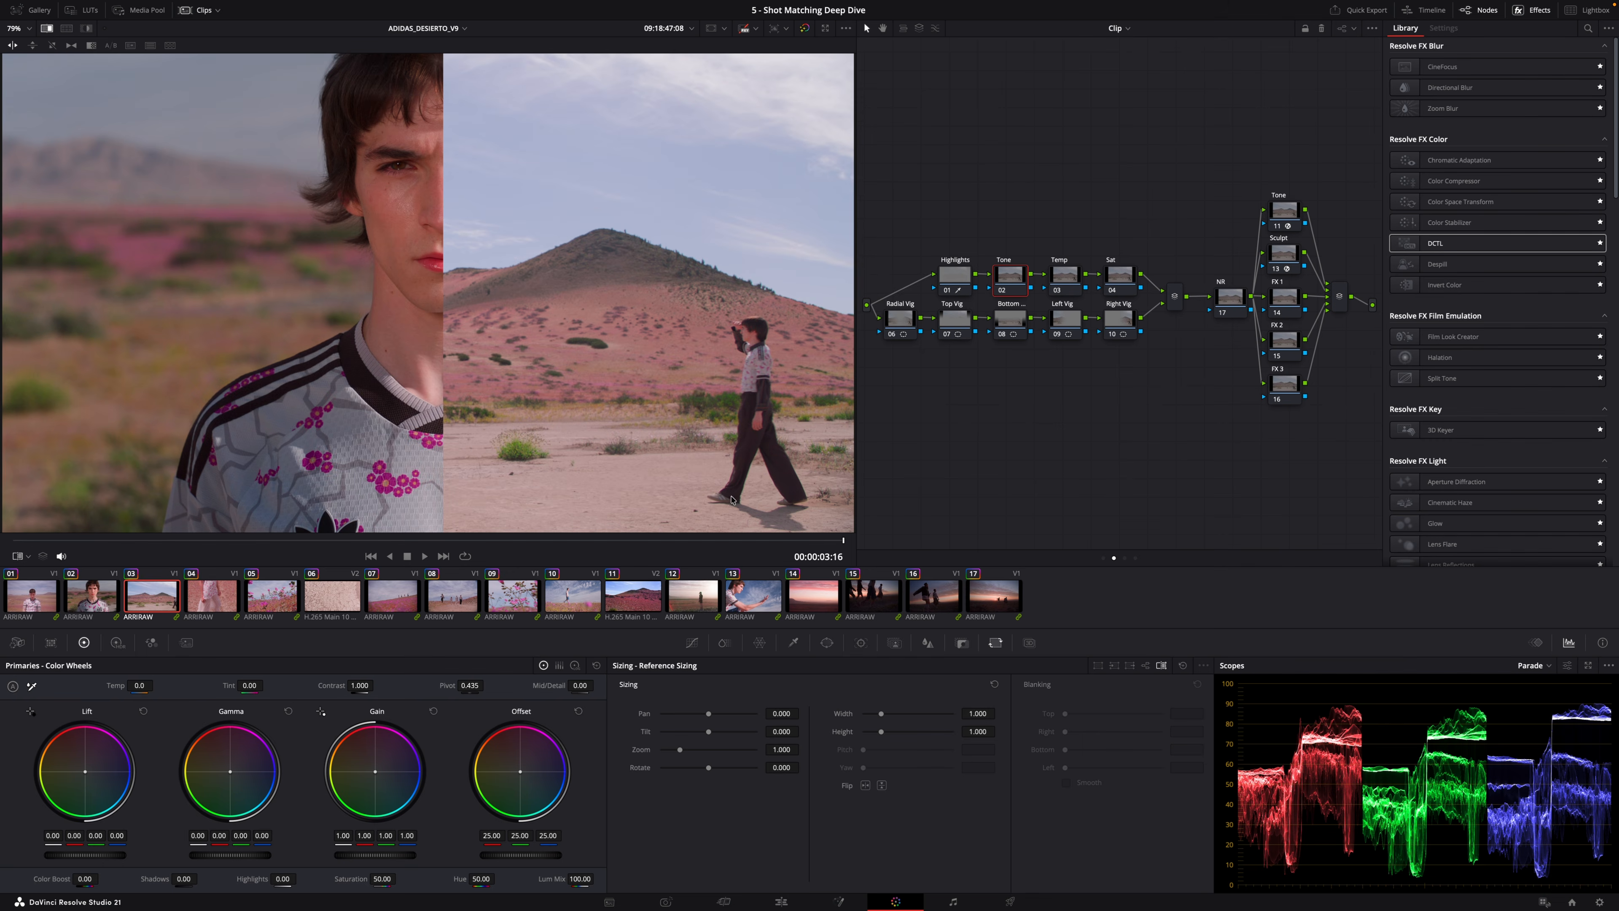
Scrub the third clip and balance it against the still, setting Lift to -0.03, Gamma to -0.03 and Gain to 1.06.
left_click_drag(506, 545, 689, 542)
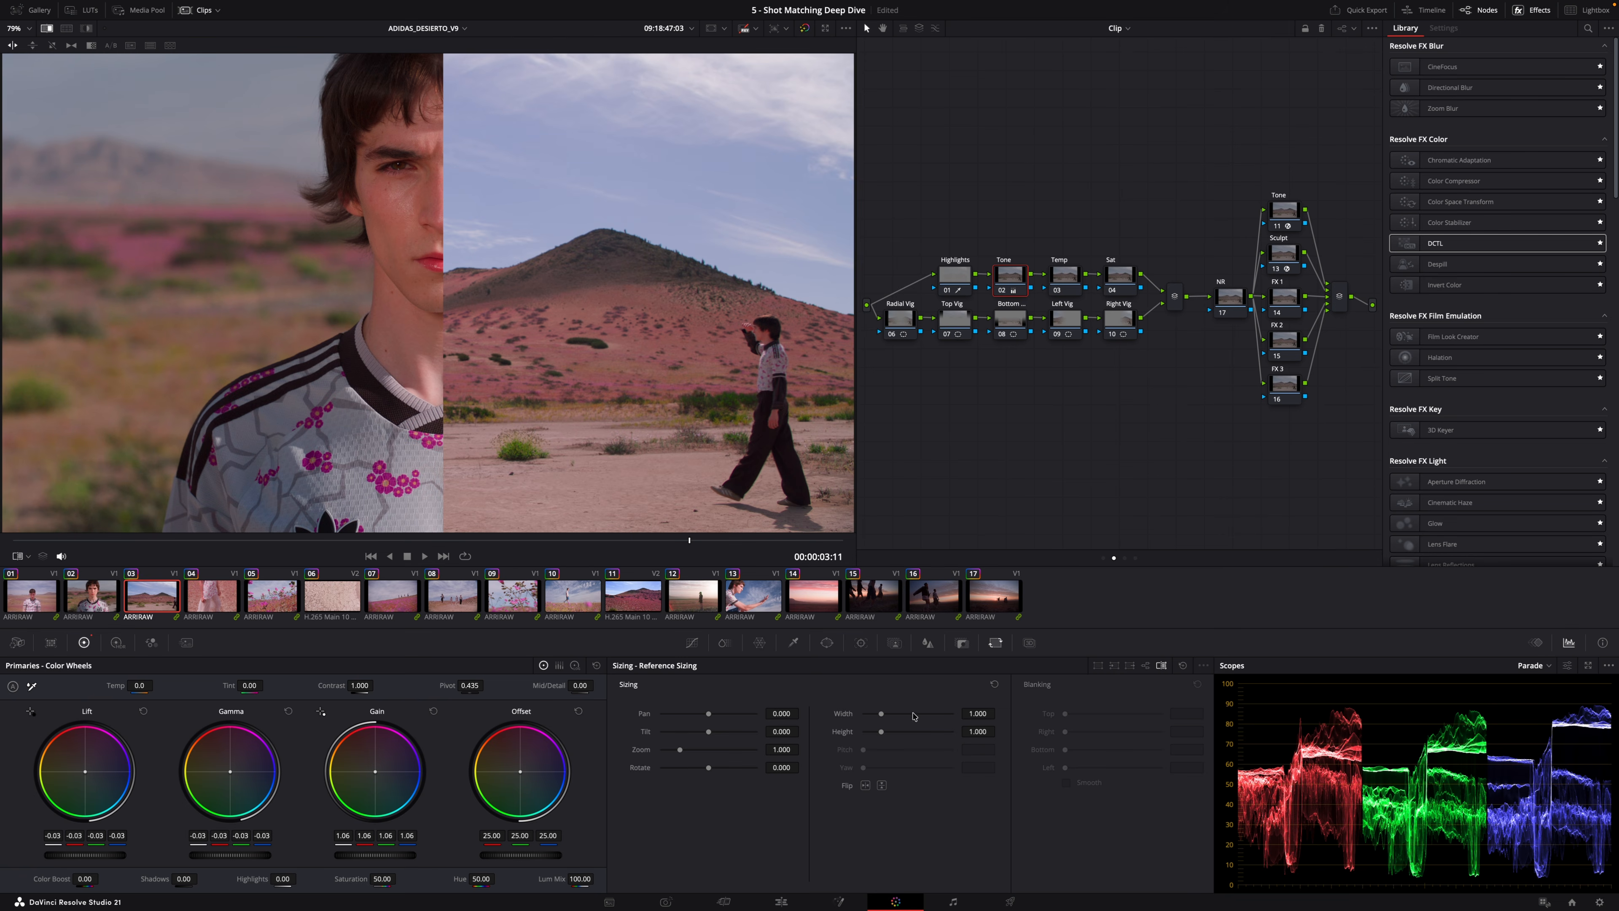
left_click(691, 642)
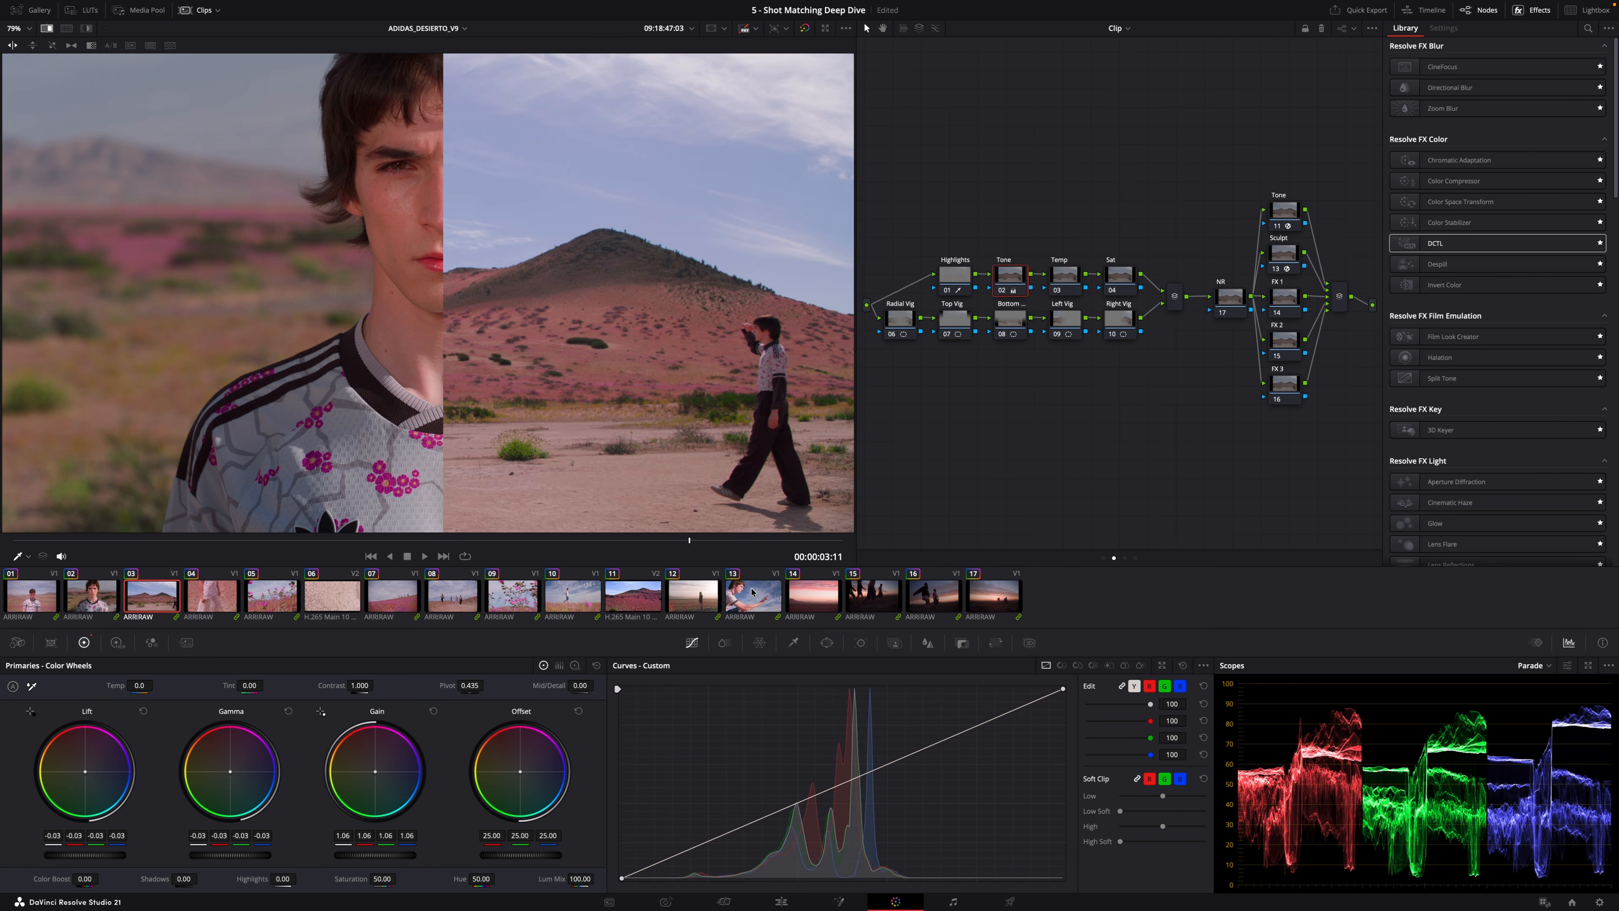
Switch sizing to Reference Sizing and pan the reference still to -1369.825.
left_click(994, 642)
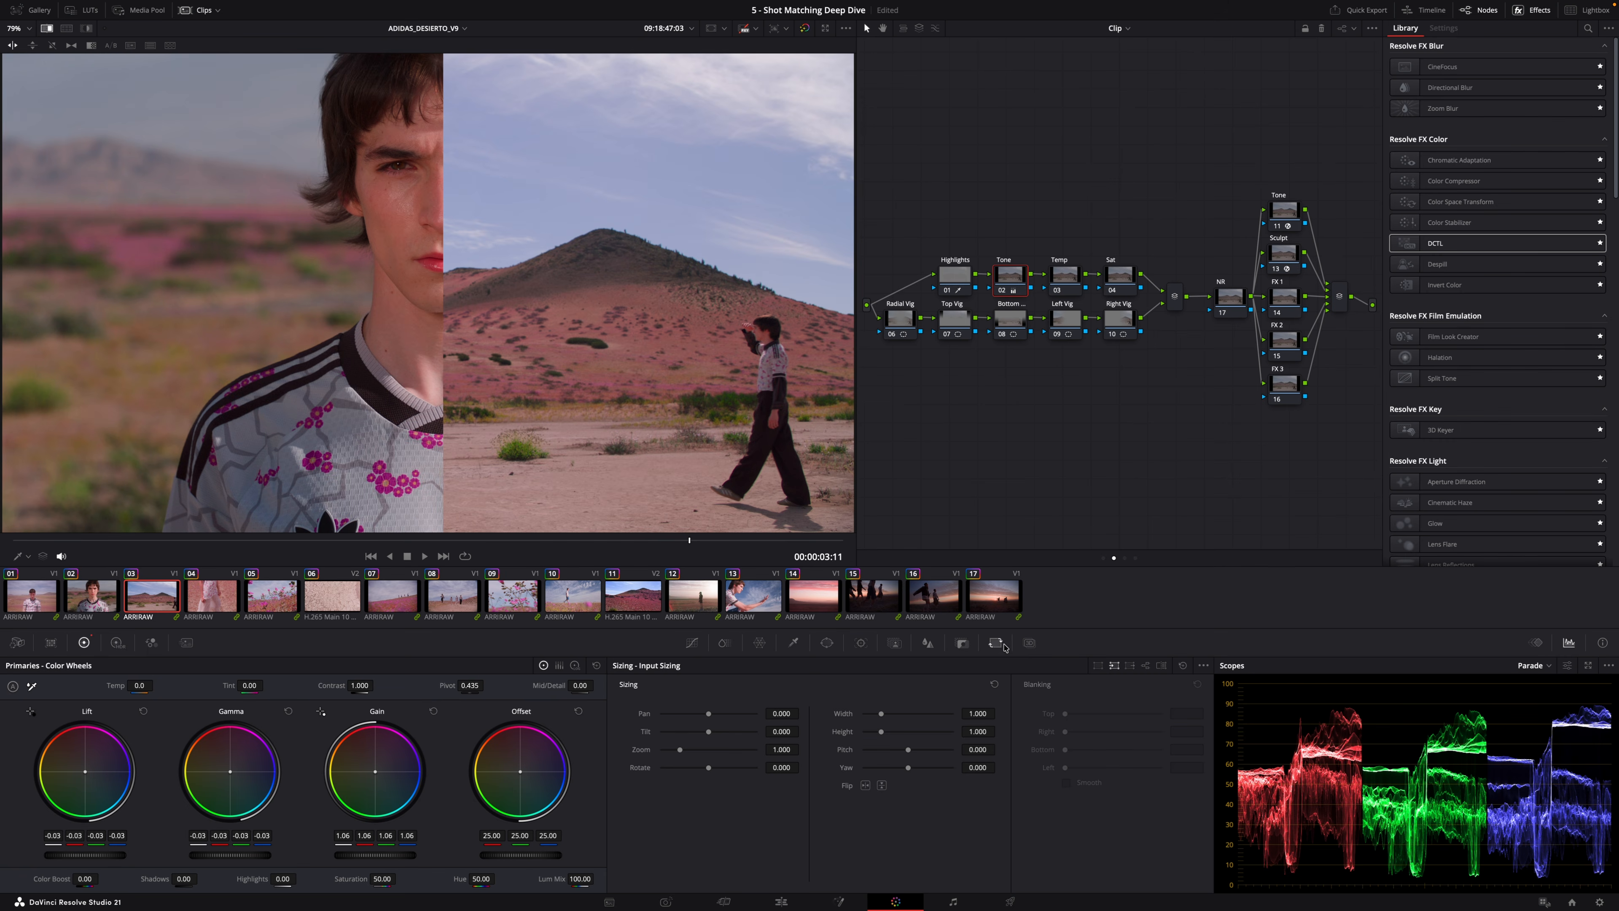
left_click(1162, 665)
left_click_drag(709, 717, 697, 719)
key("ctrl+z")
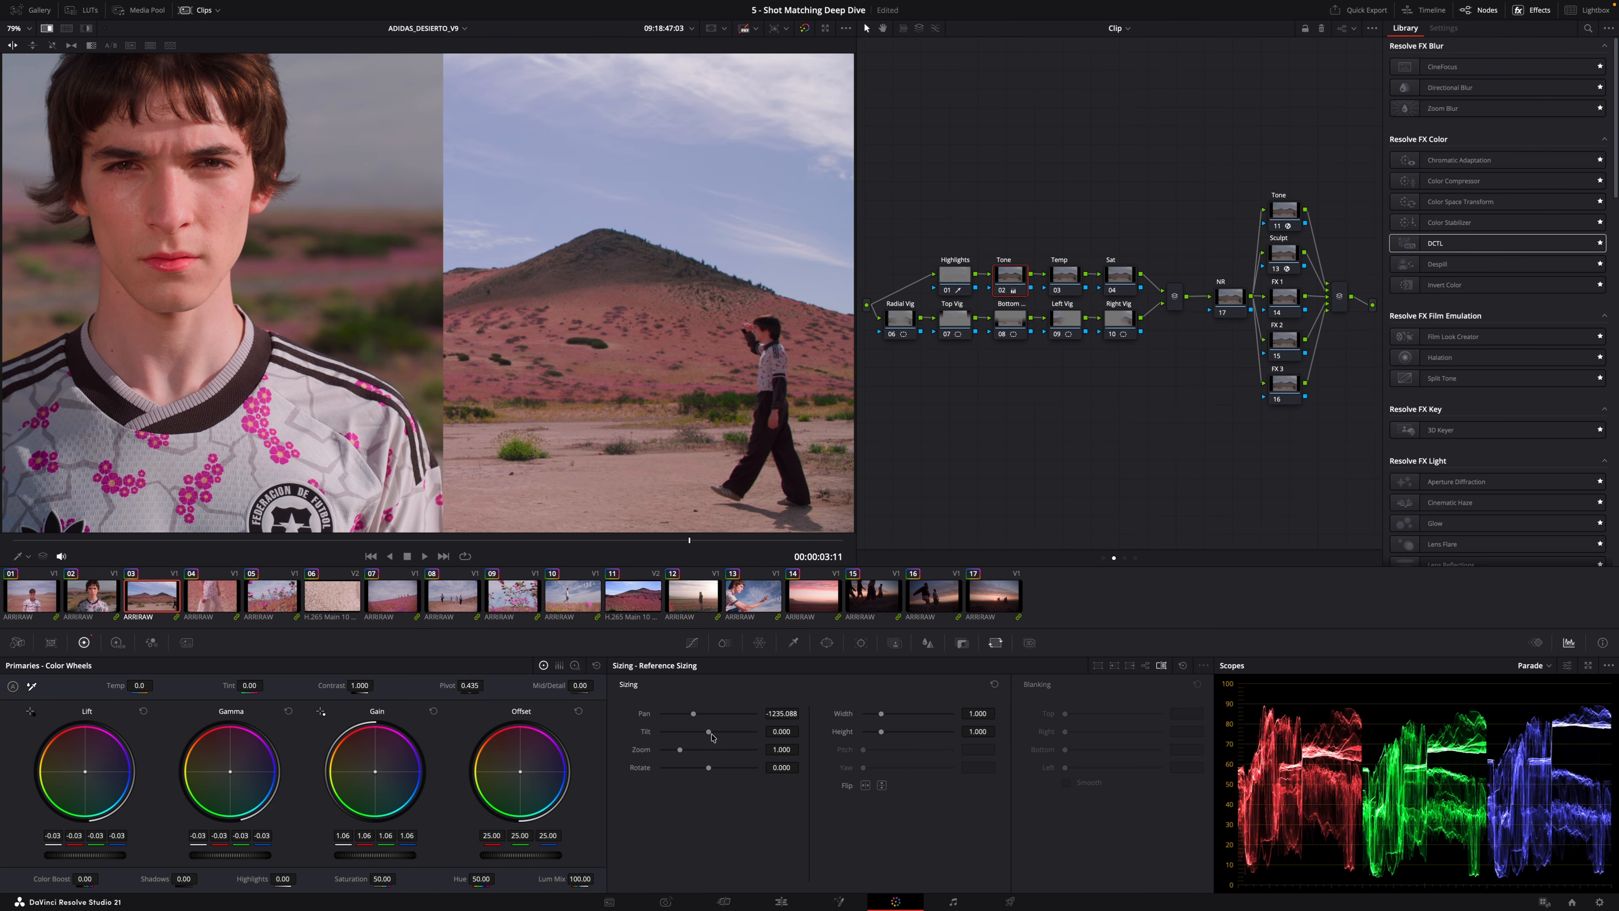
left_click_drag(633, 749, 667, 696)
key("ctrl+z")
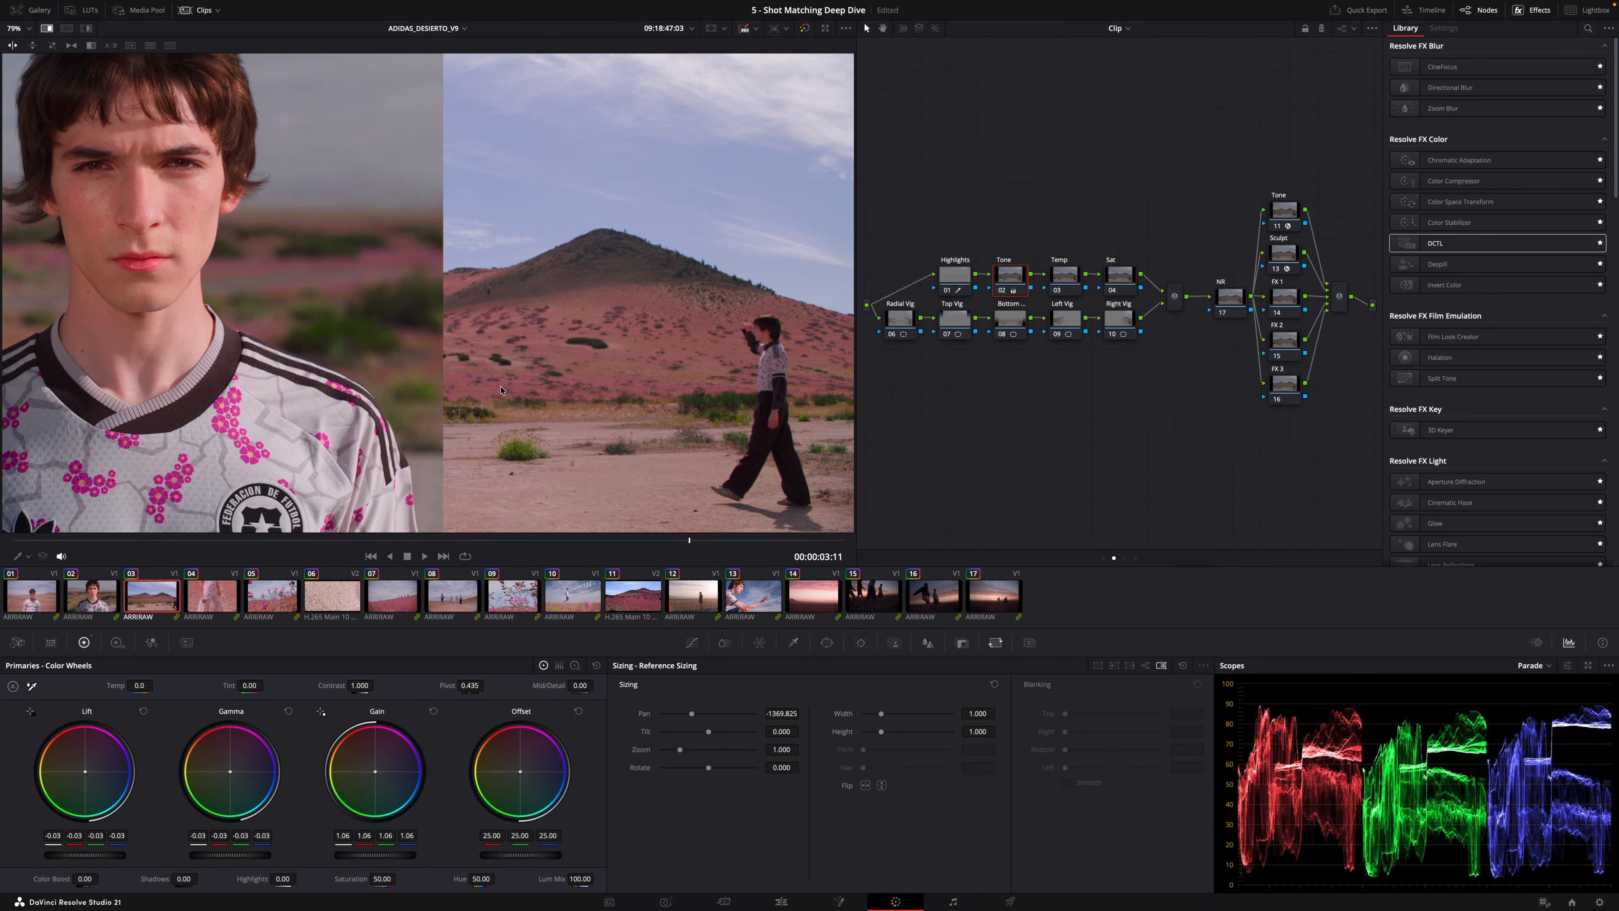
Move the wipe divider left, then raise the third clip's Gain to 1.11 with the reference wipe turned off.
left_click_drag(448, 377, 303, 324)
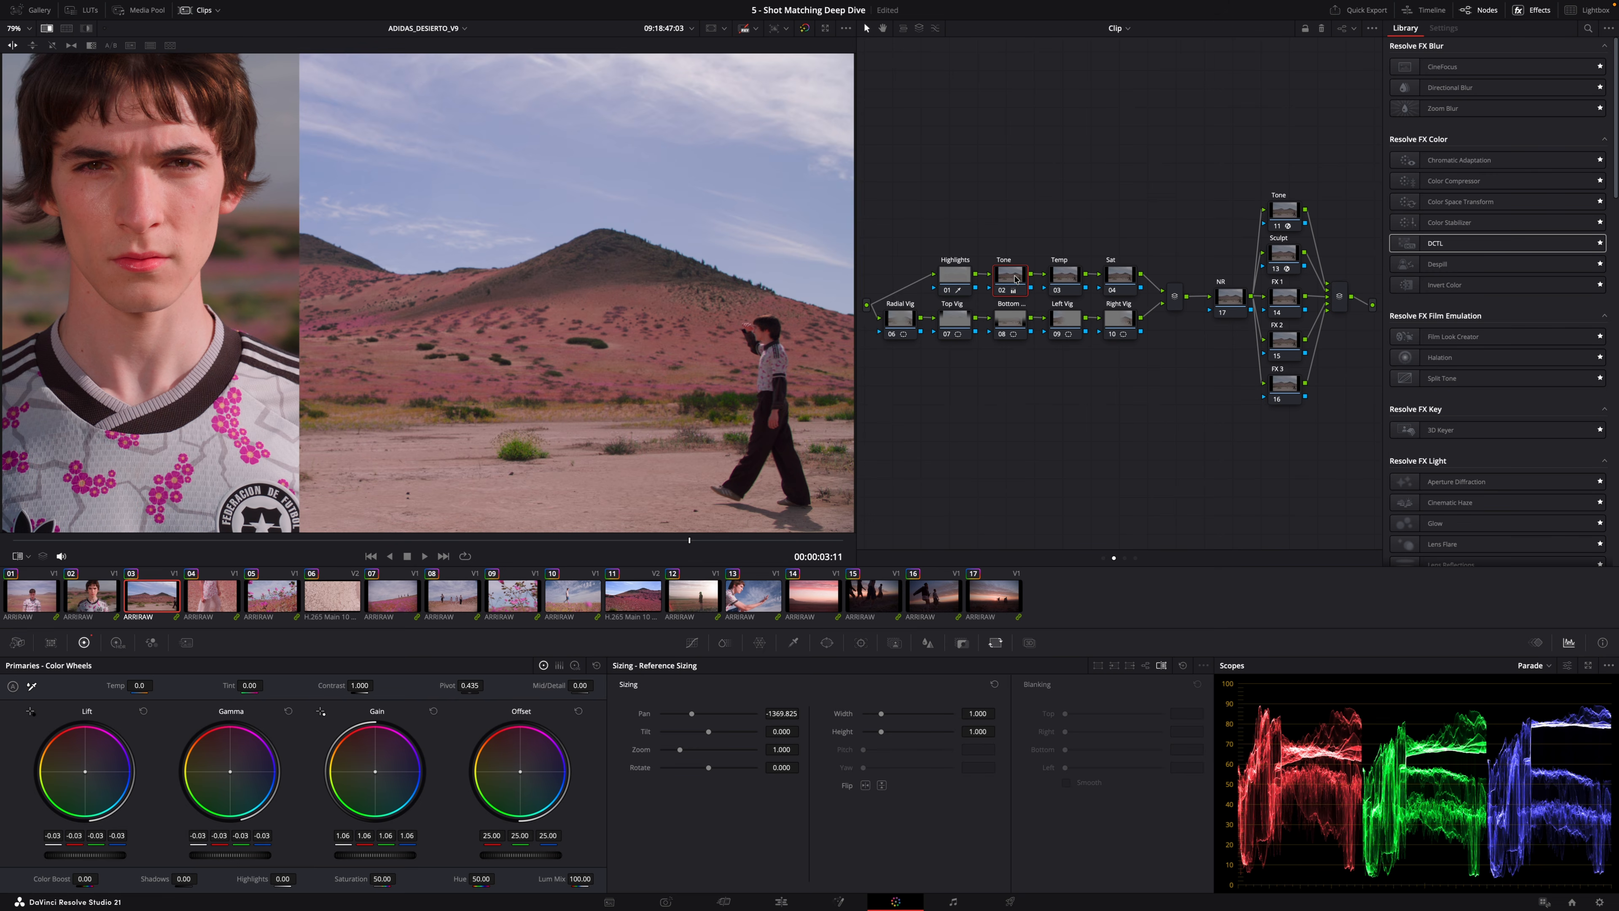
left_click(47, 29)
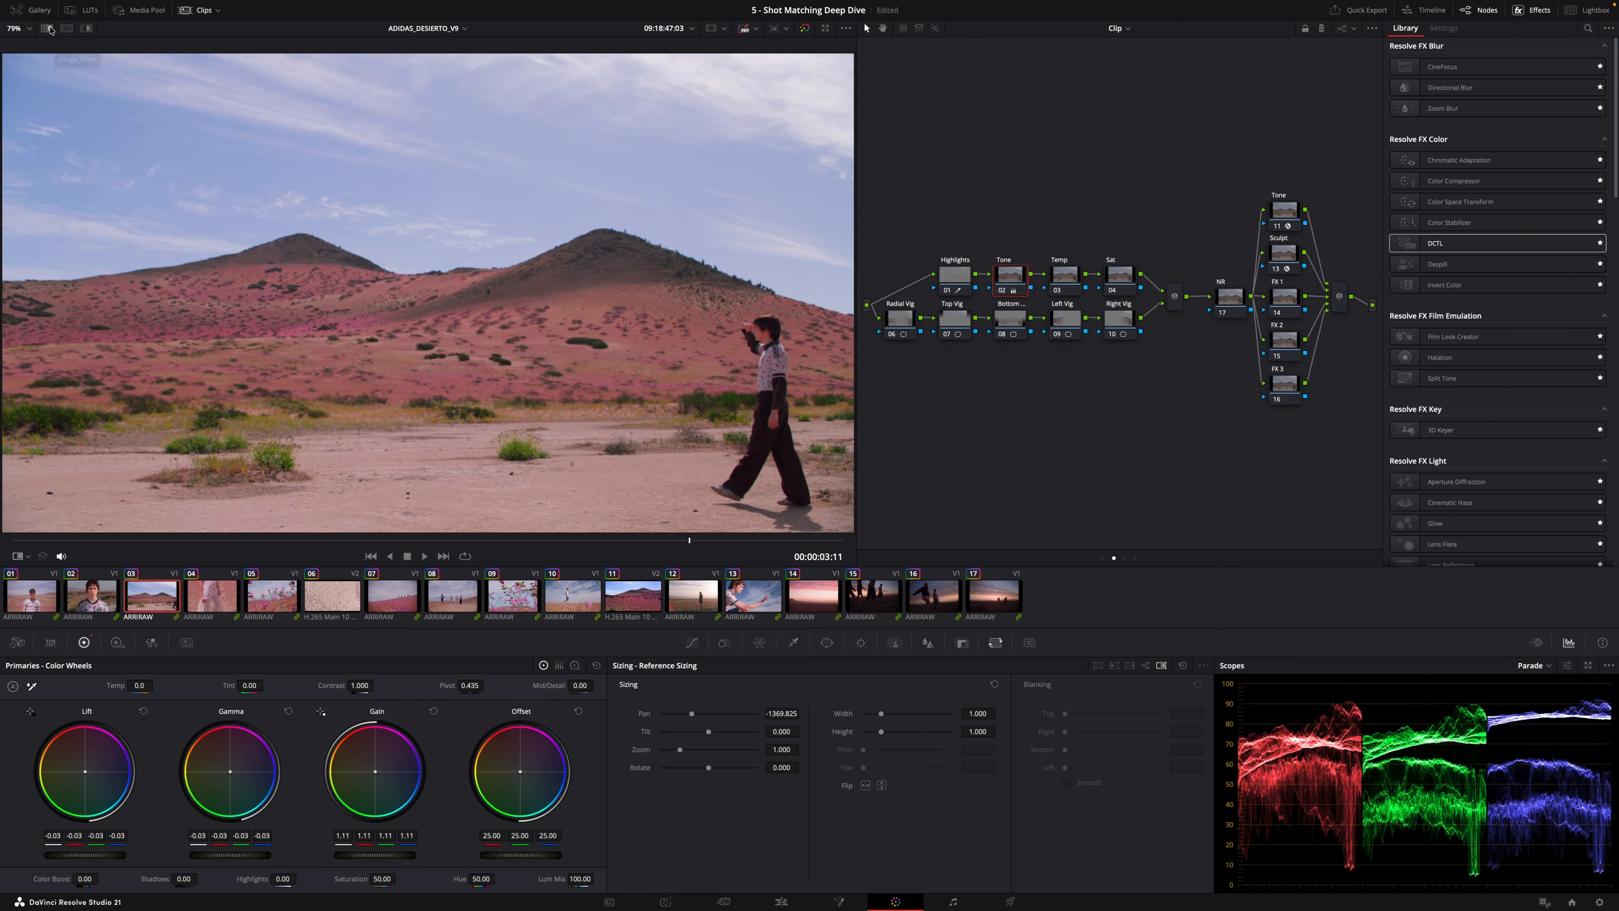
Desaturate the timeline-level grade to compare the clips in black and white.
left_click(1135, 559)
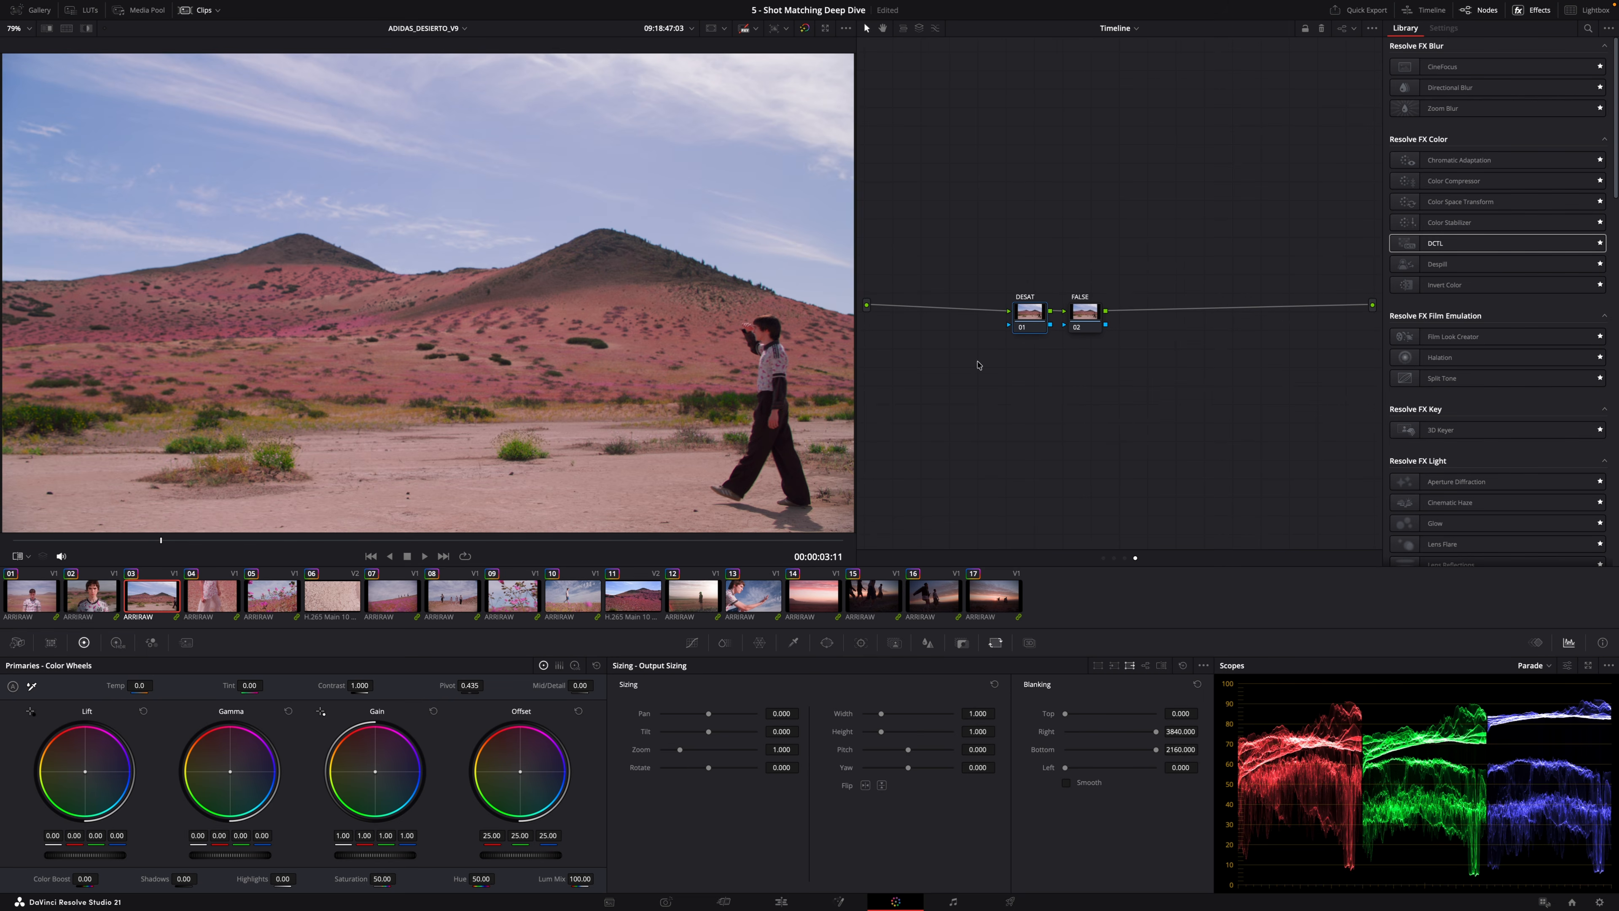
left_click_drag(381, 880, 313, 880)
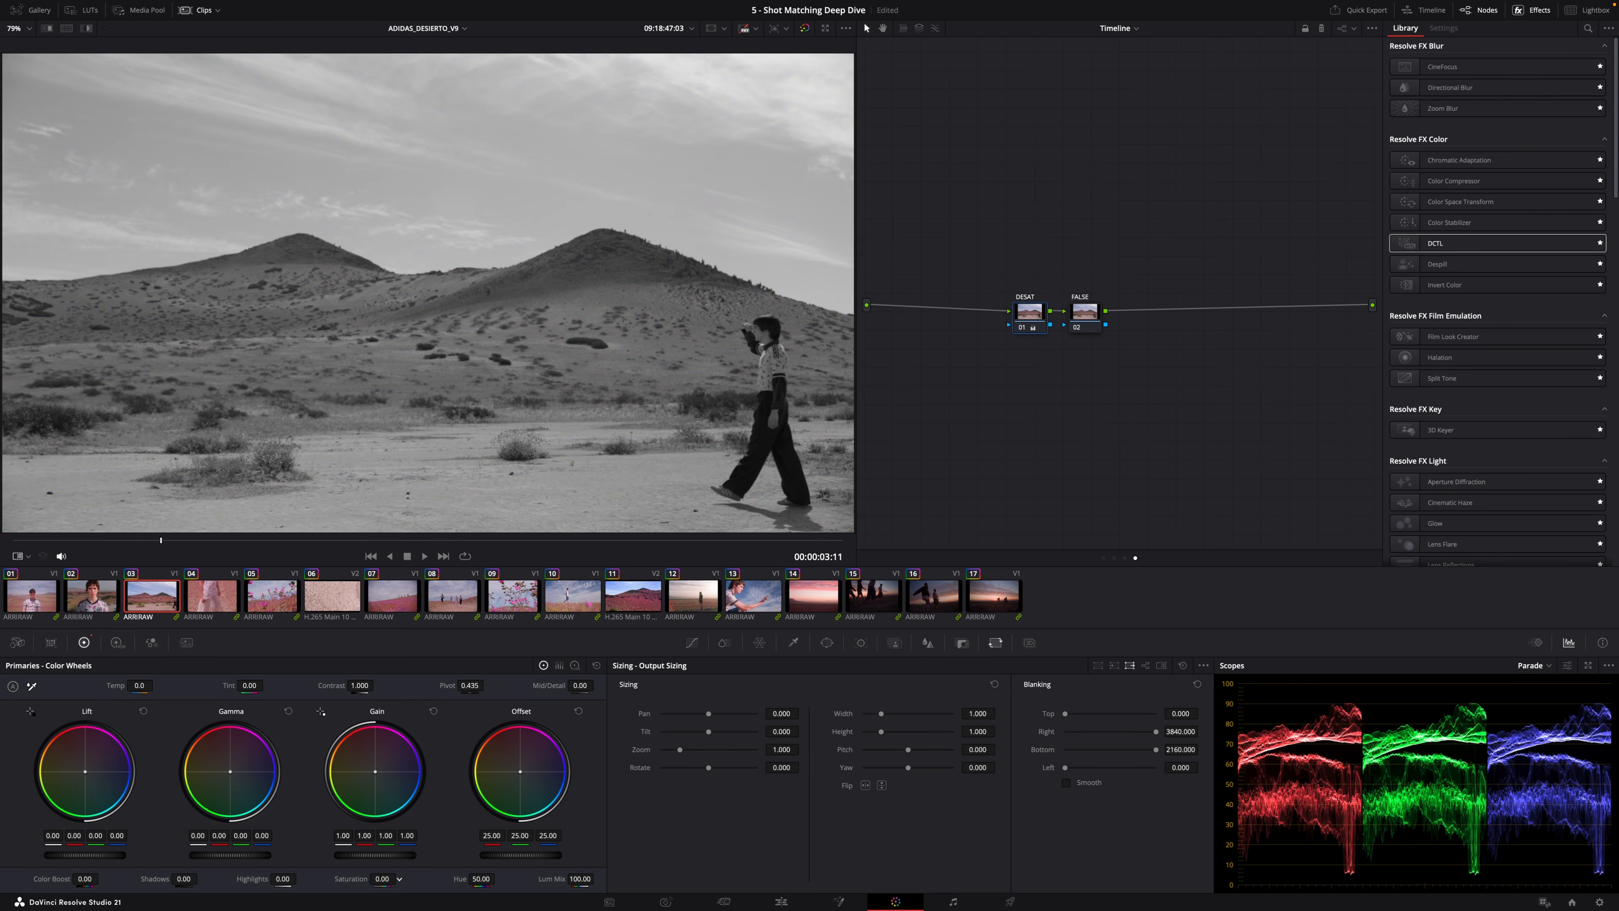
Select the first clip and return to the clip-level node graph.
left_click(43, 588)
right_click(42, 586)
left_click(91, 763)
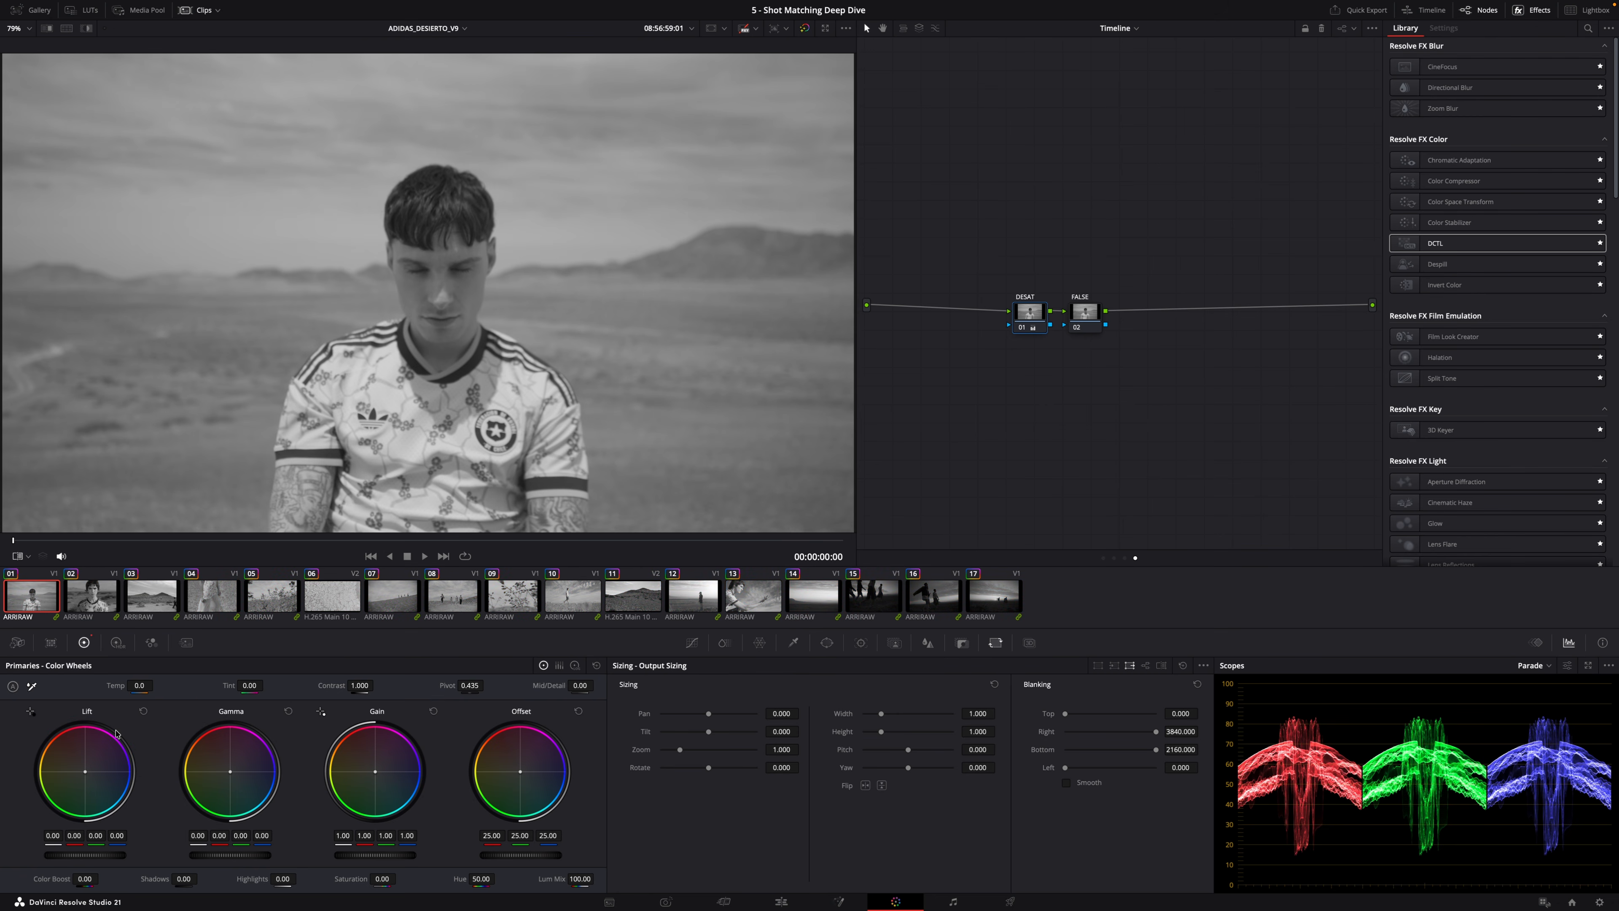
left_click(1113, 557)
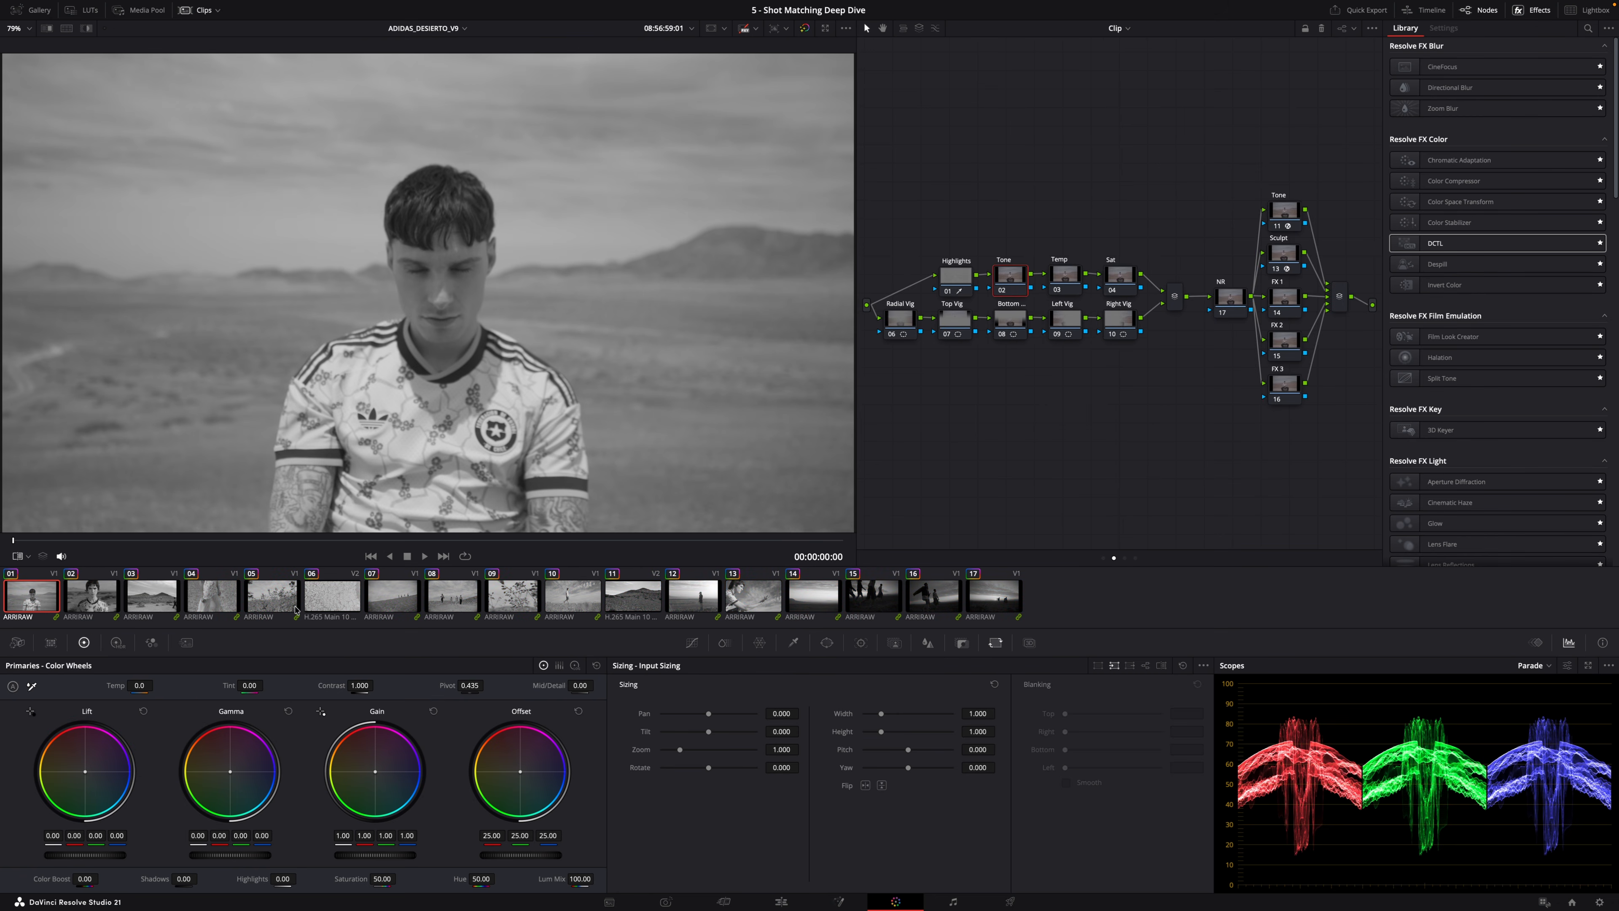
Step through the first four clips in monochrome to compare their exposure and contrast.
left_click(90, 594)
key("Down")
key("Down")
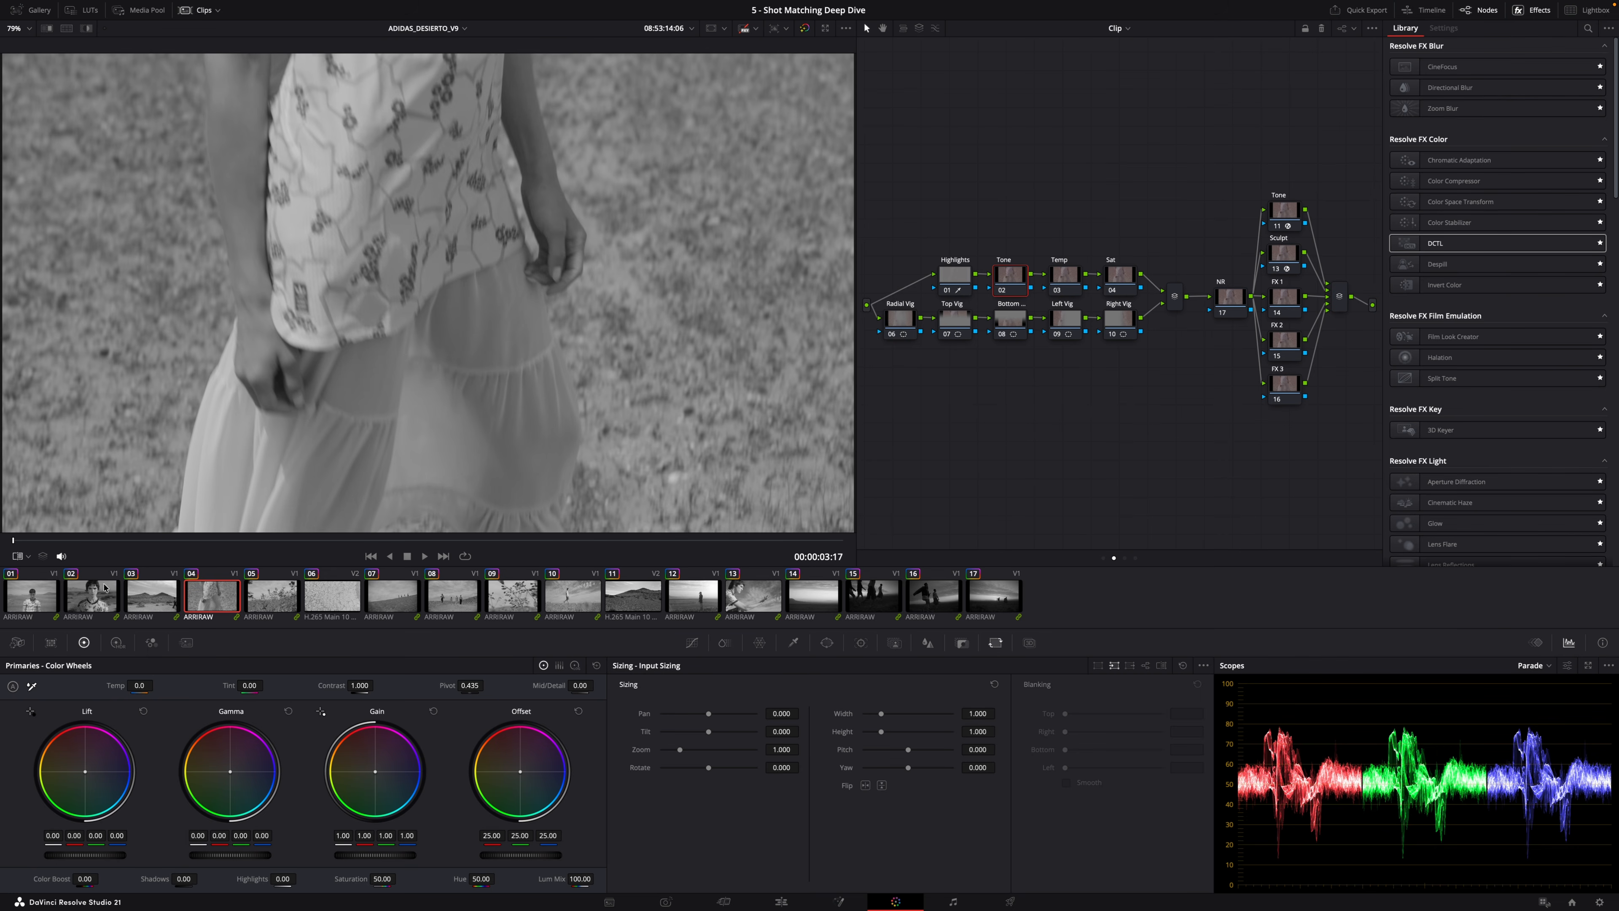
left_click(105, 589)
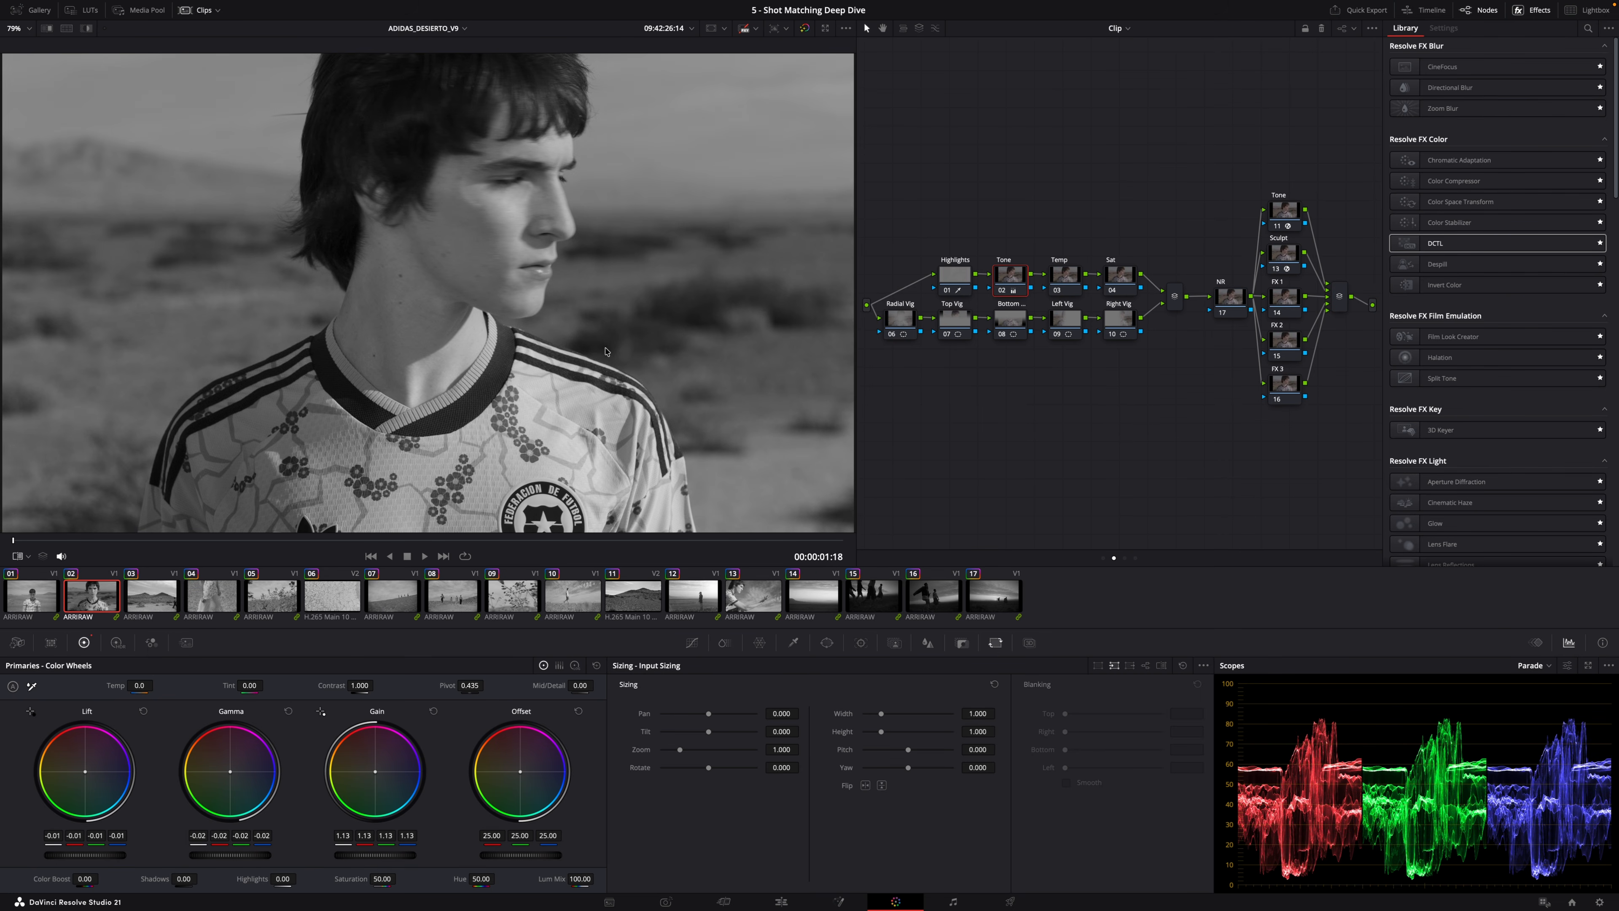
left_click(157, 584)
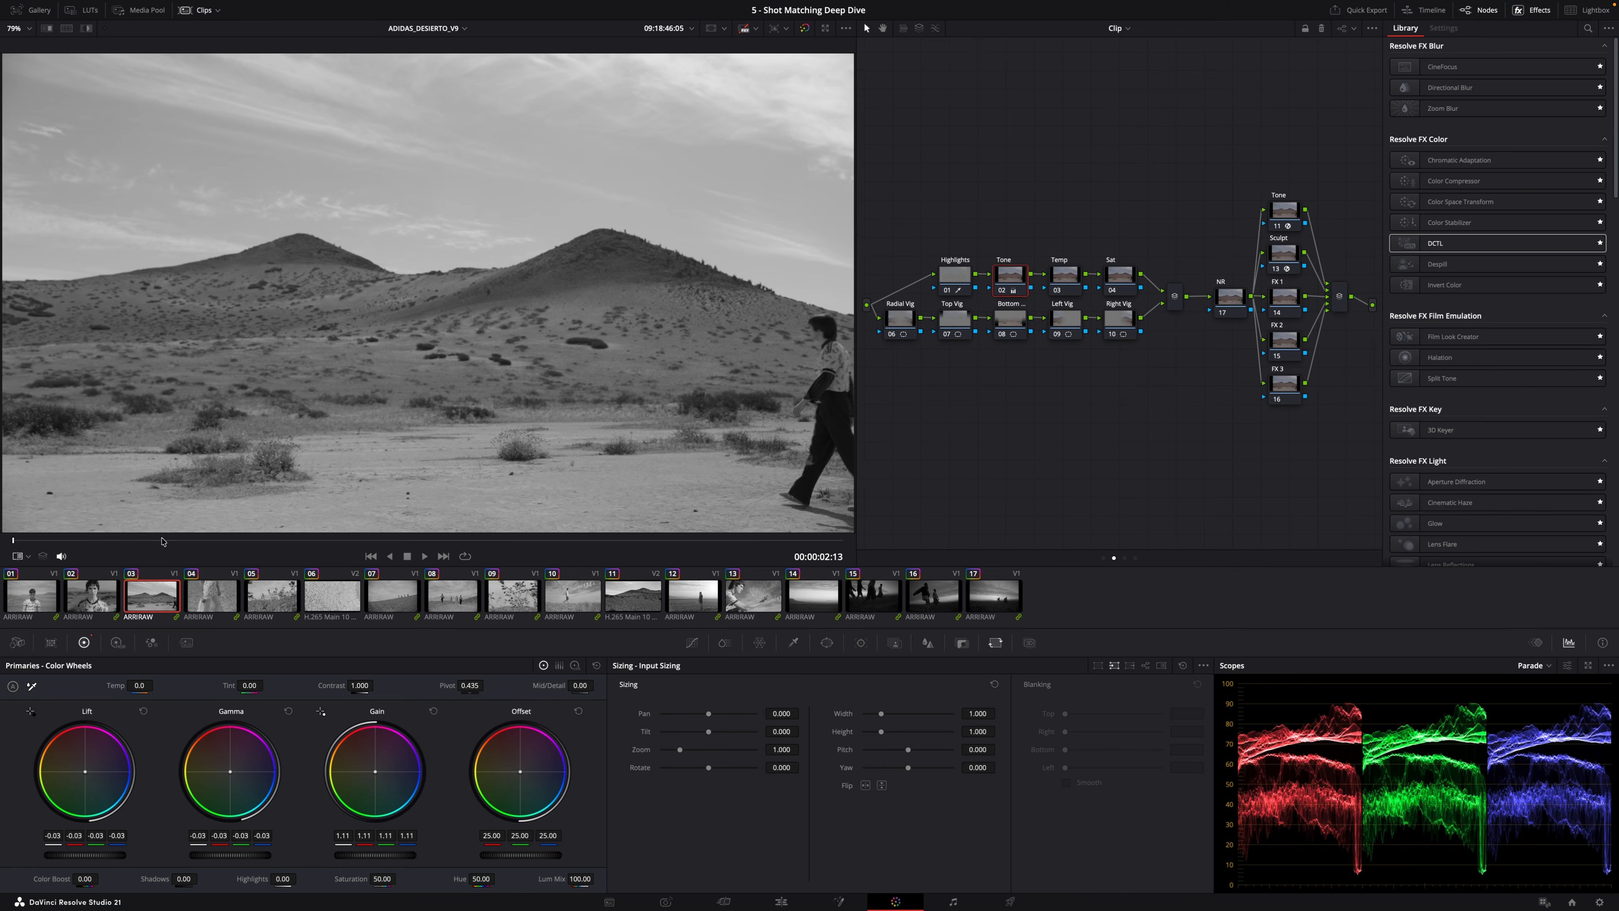
key("space")
left_click_drag(322, 556, 126, 570)
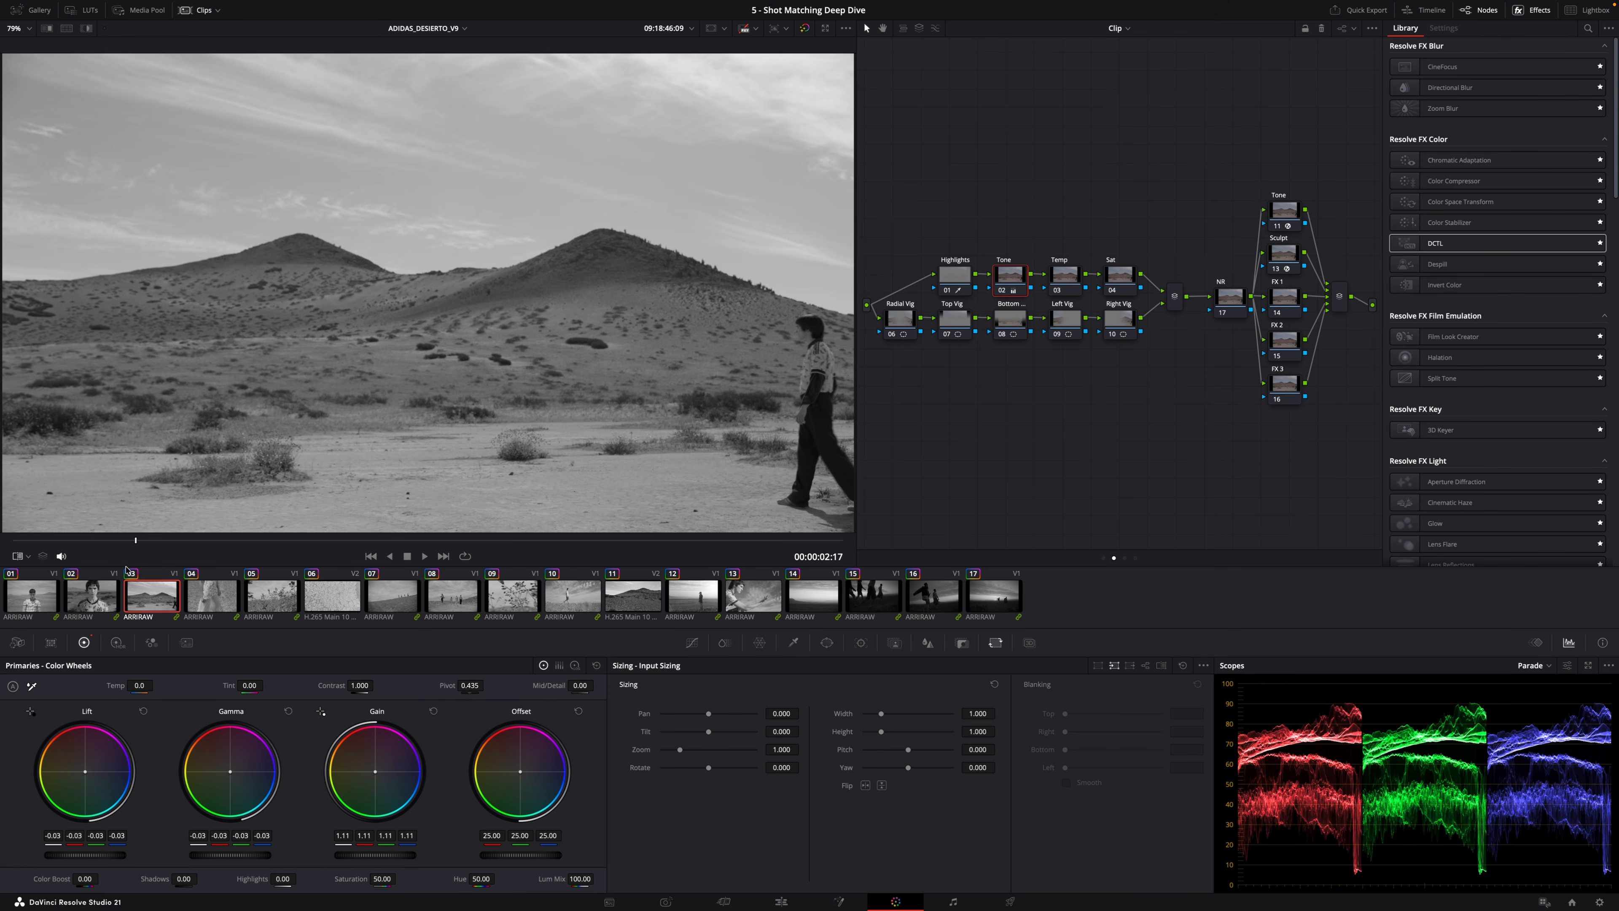
left_click(89, 604)
left_click(425, 556)
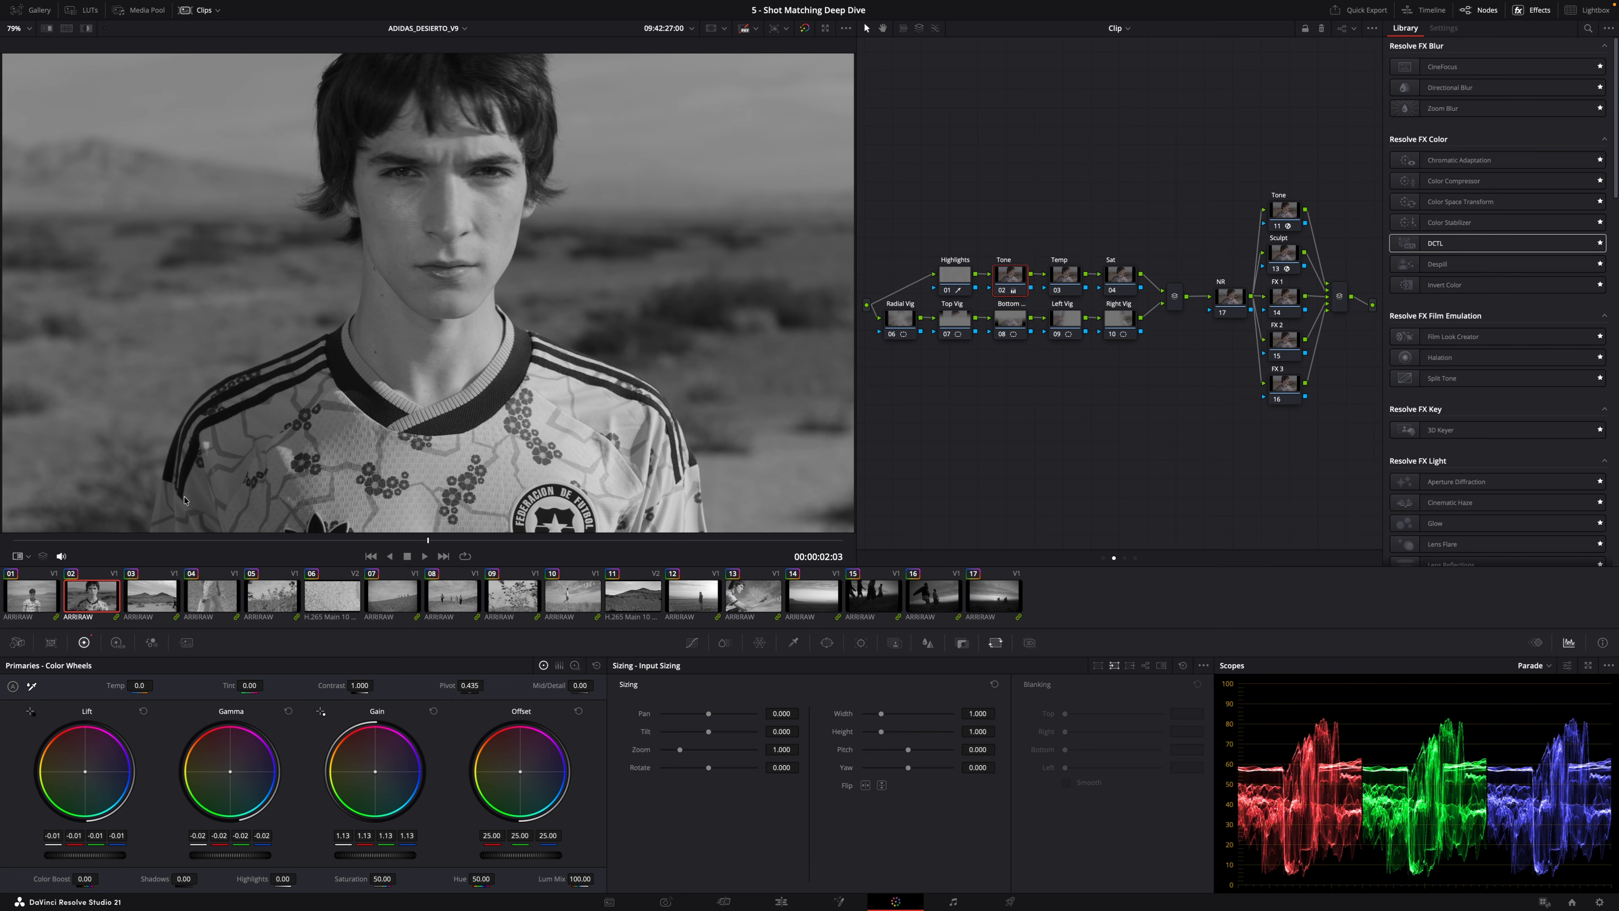
left_click(27, 606)
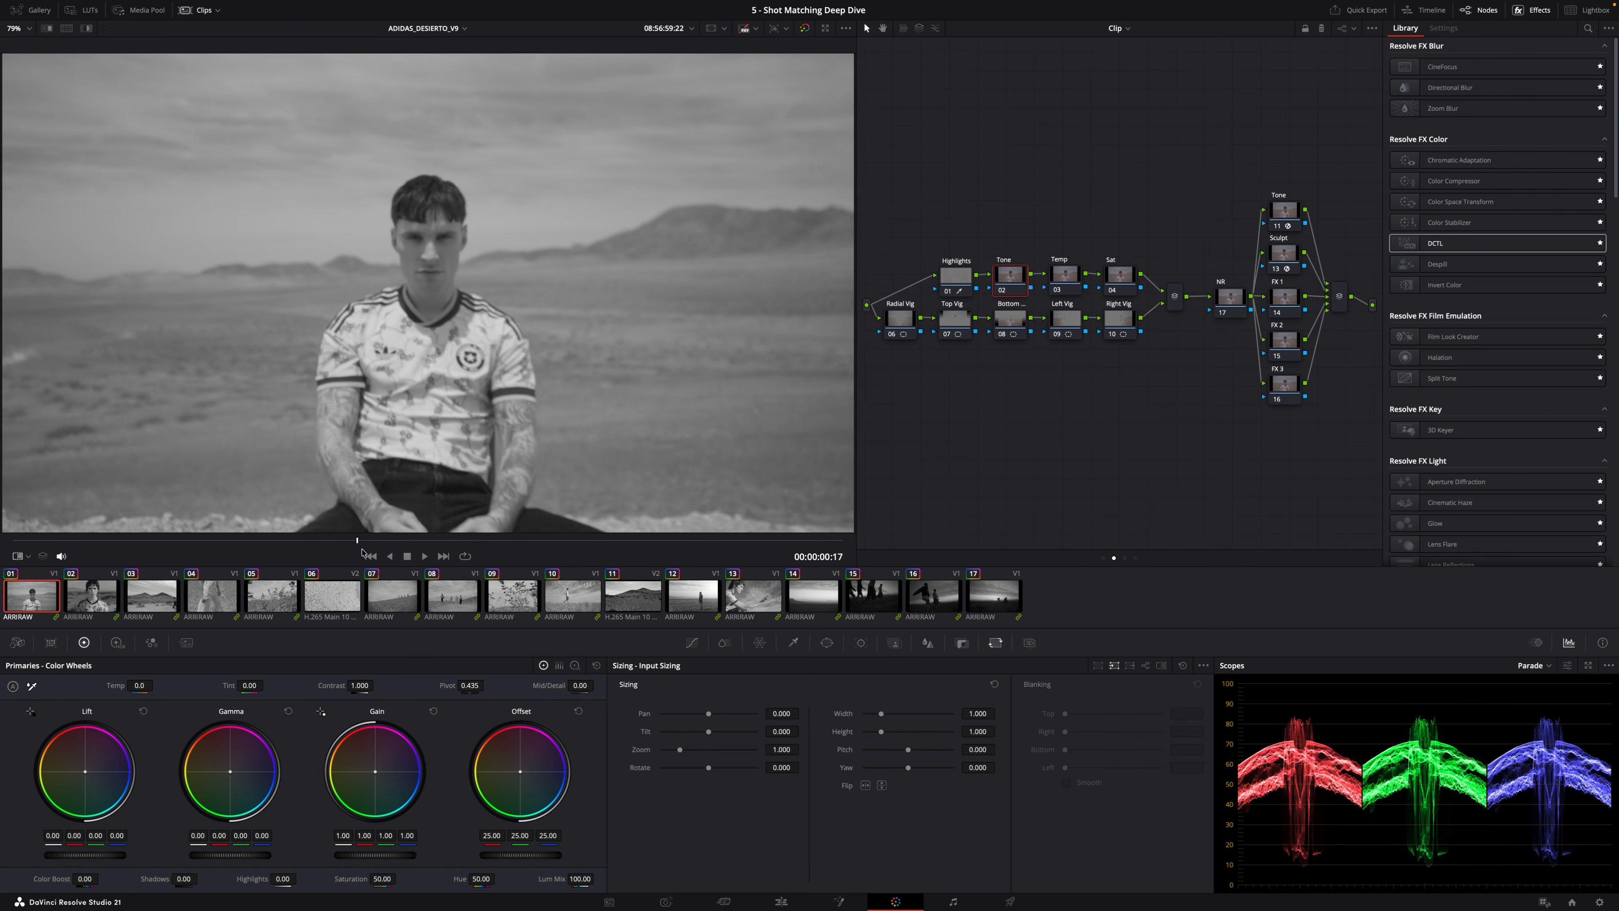
Grab a still from the second clip's frame and display it as the reference wipe.
left_click(72, 599)
left_click_drag(345, 542, 845, 544)
right_click(460, 169)
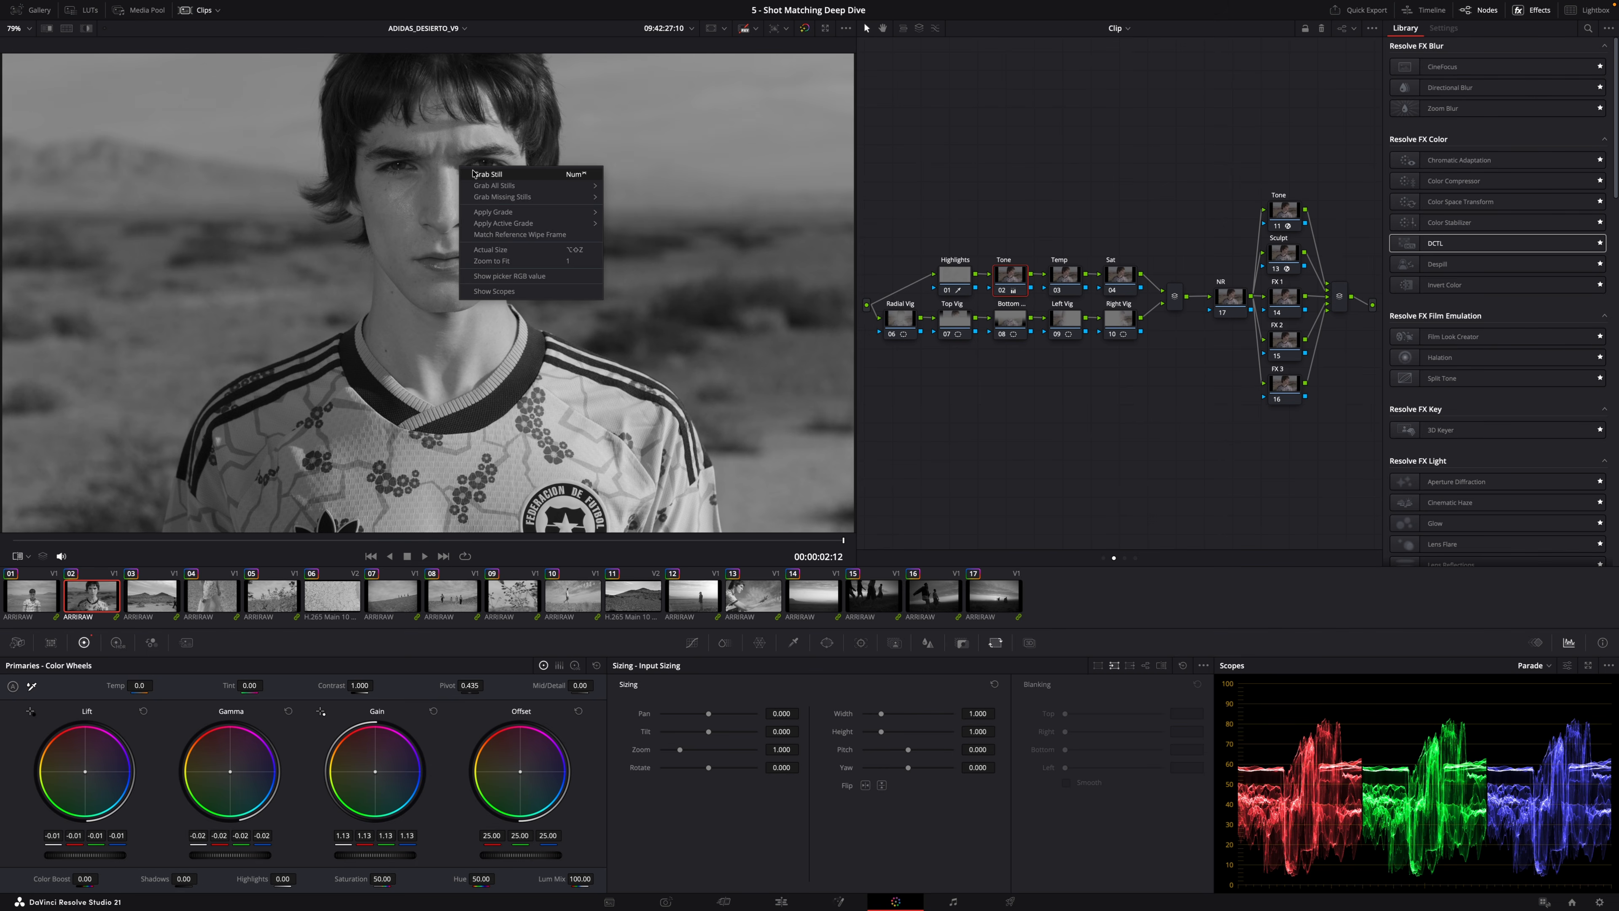
left_click(488, 174)
left_click(45, 29)
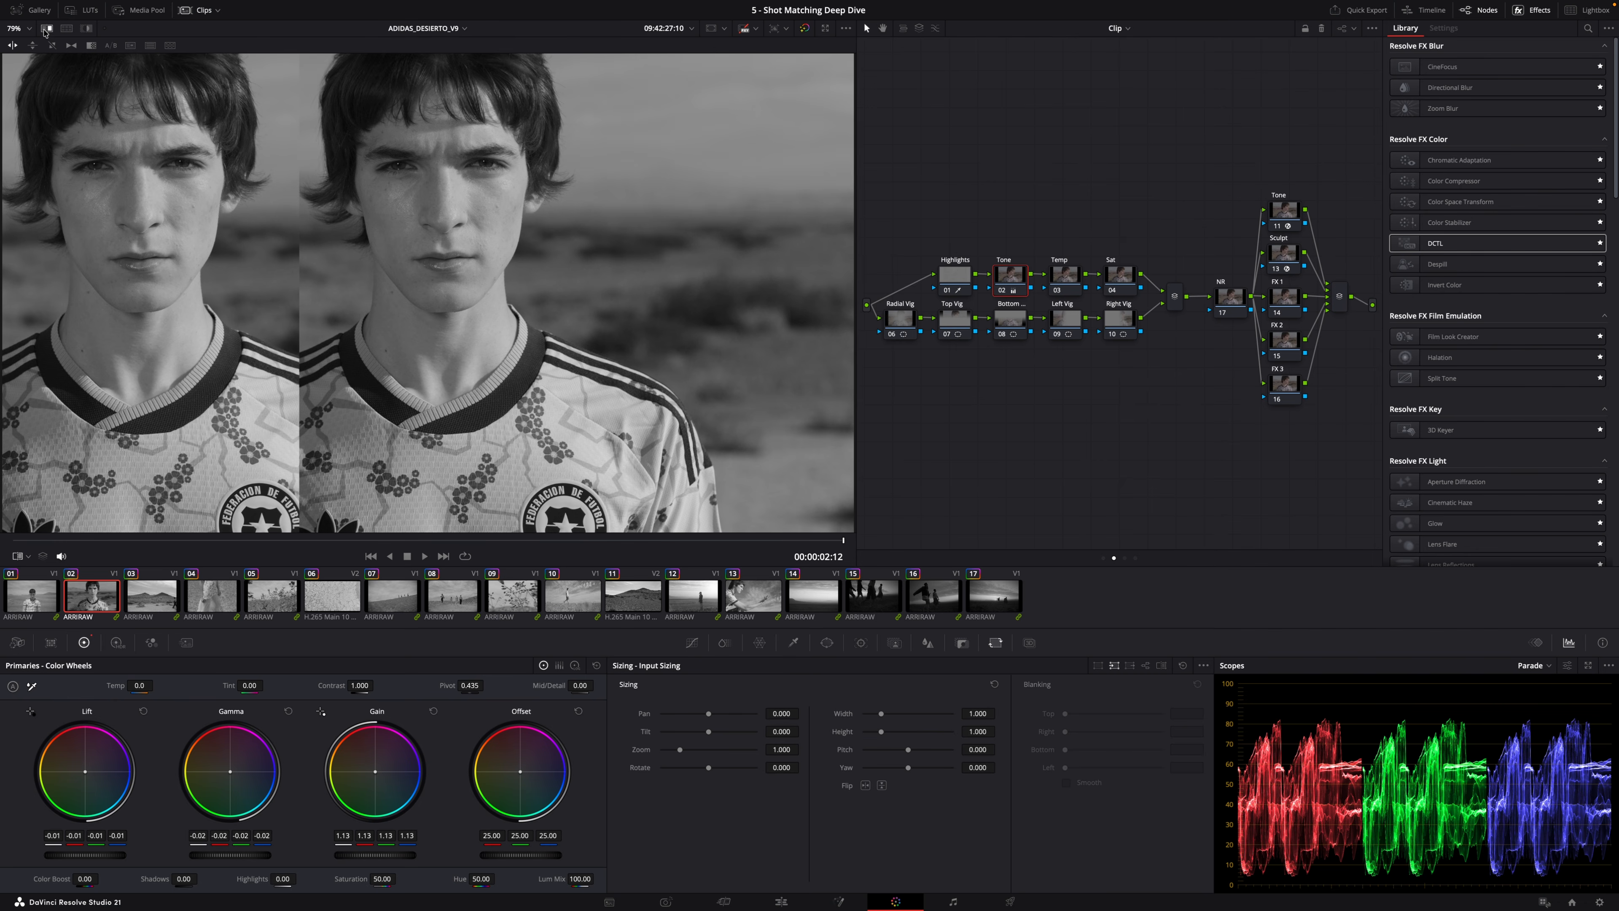
Select the first clip's Tone node and set Lift to -0.03, Gamma to -0.02 and Gain to 1.04.
left_click(43, 599)
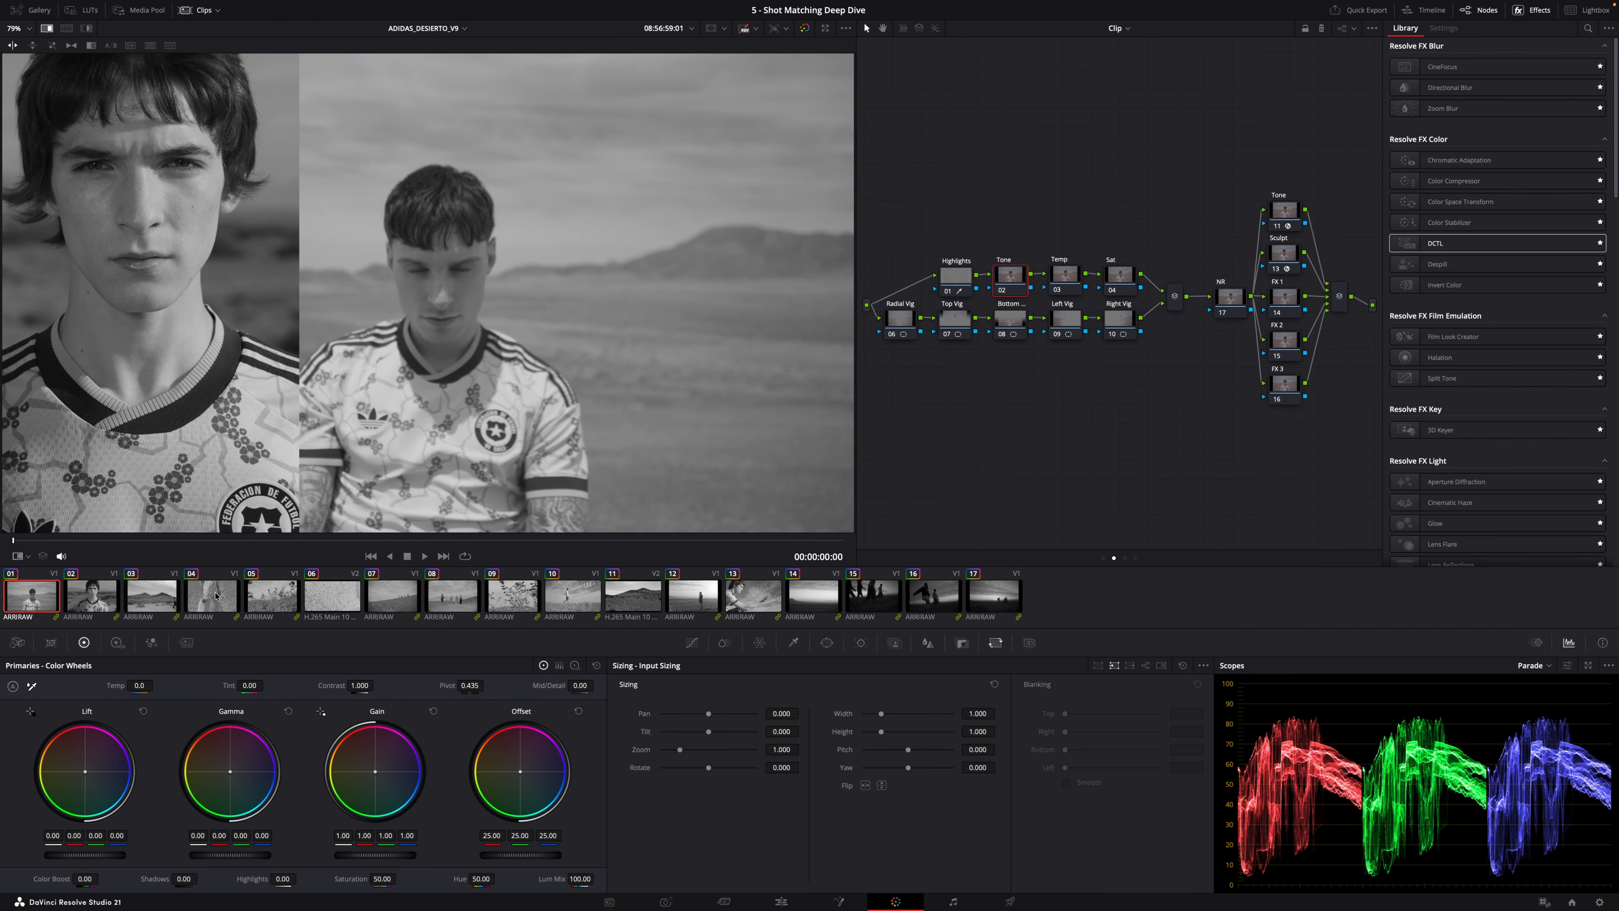
key("space")
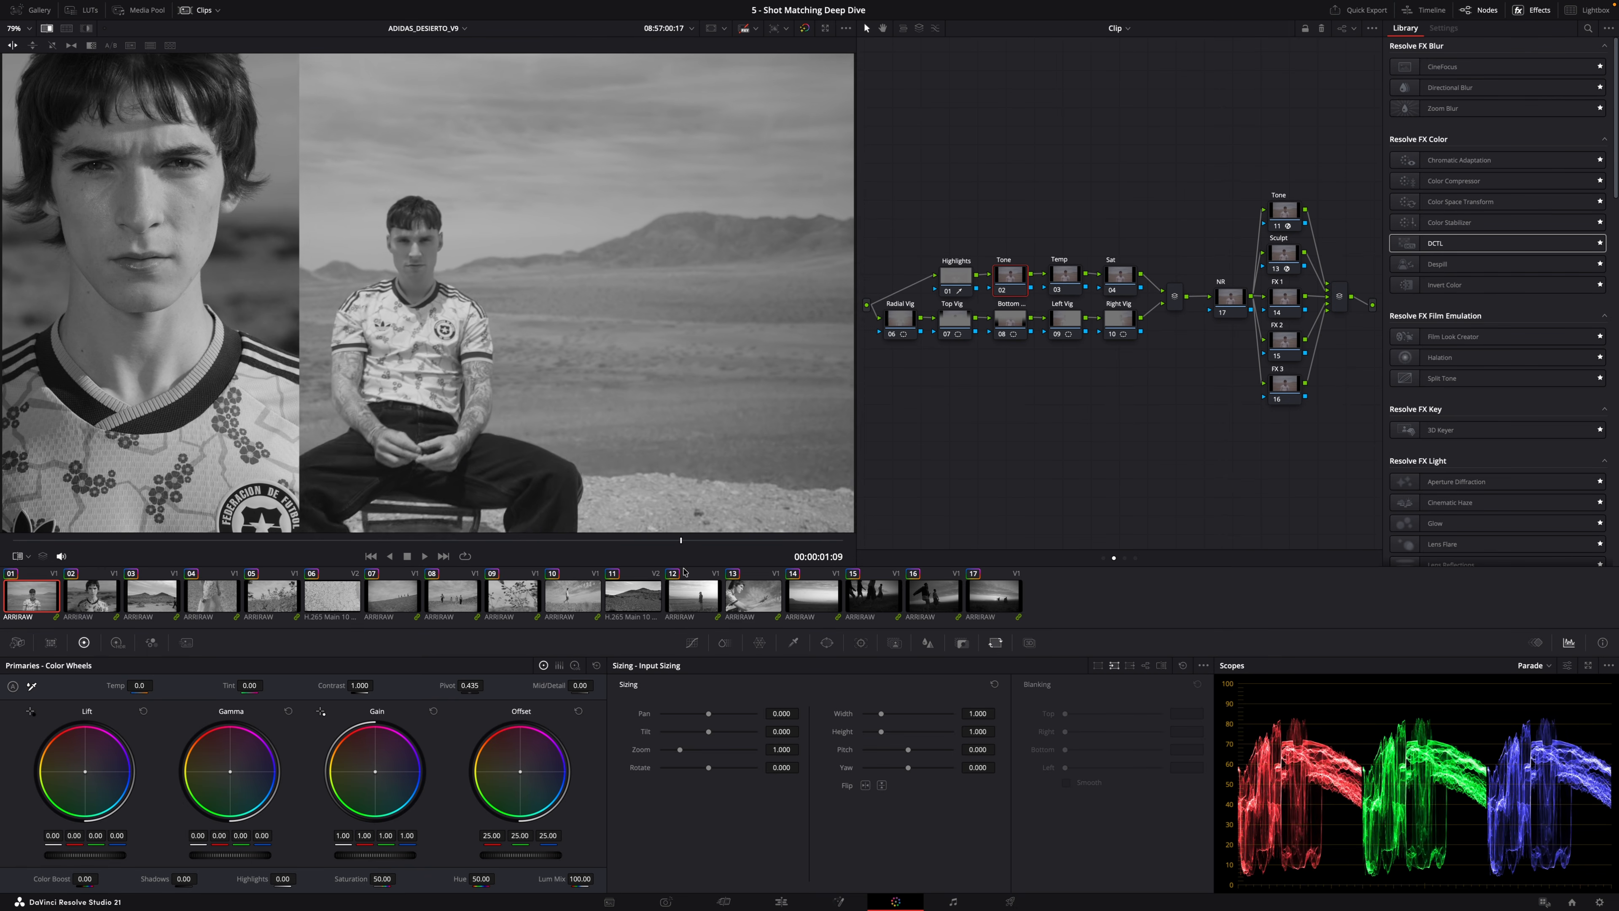
left_click(1015, 282)
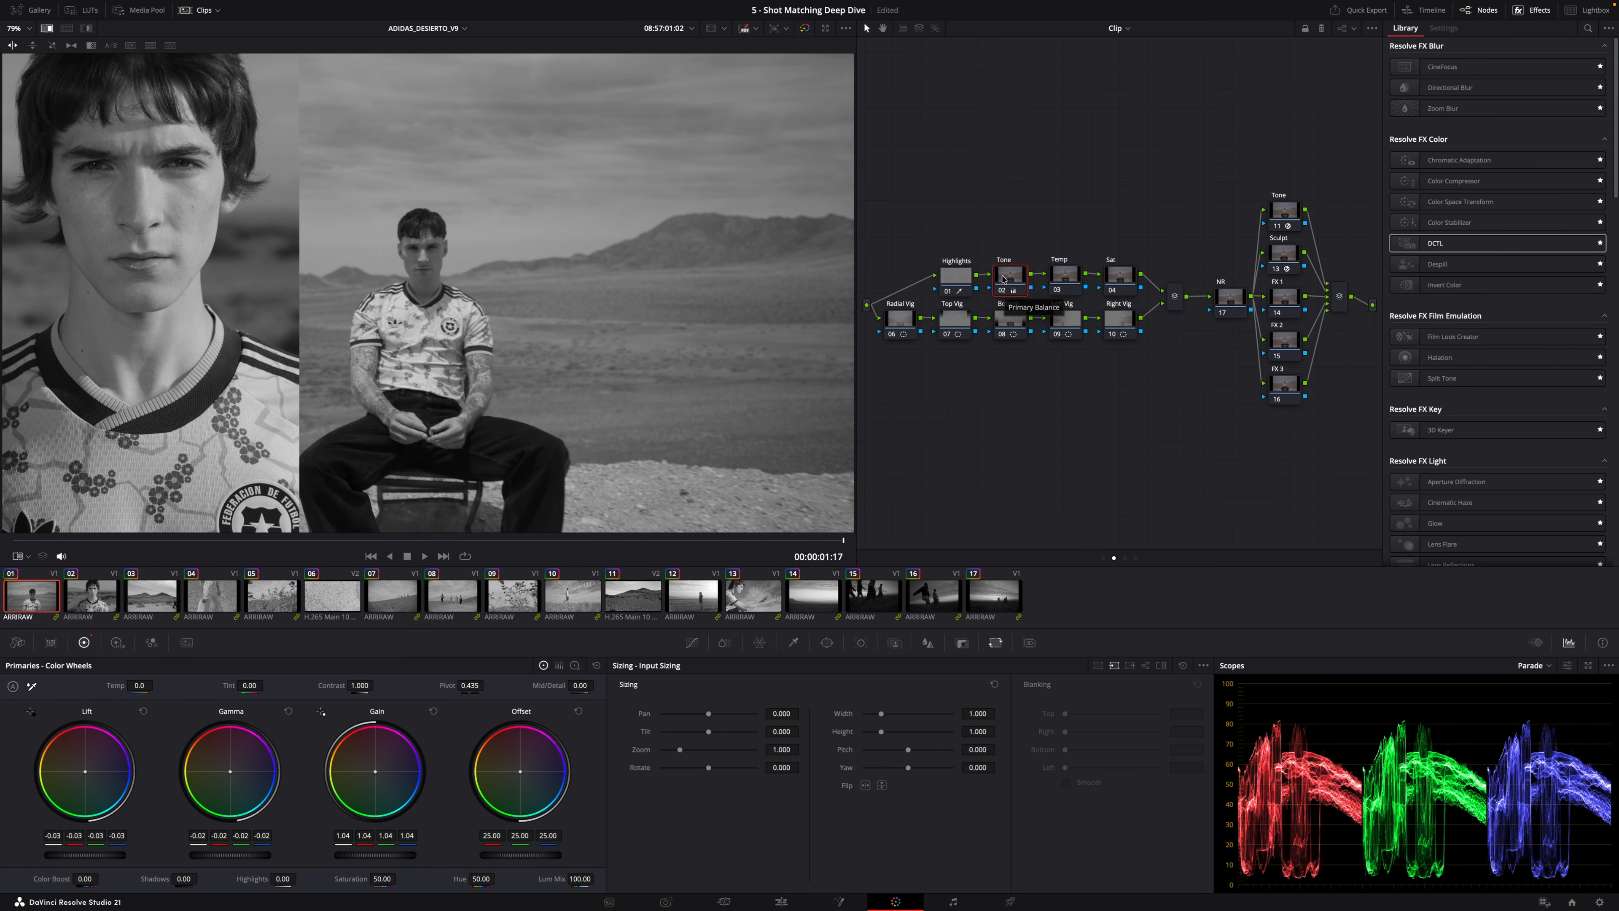
Move to the fourth clip and set Lift to -0.03, Gamma to -0.01 and Gain to 1.04.
key("Down")
key("Down")
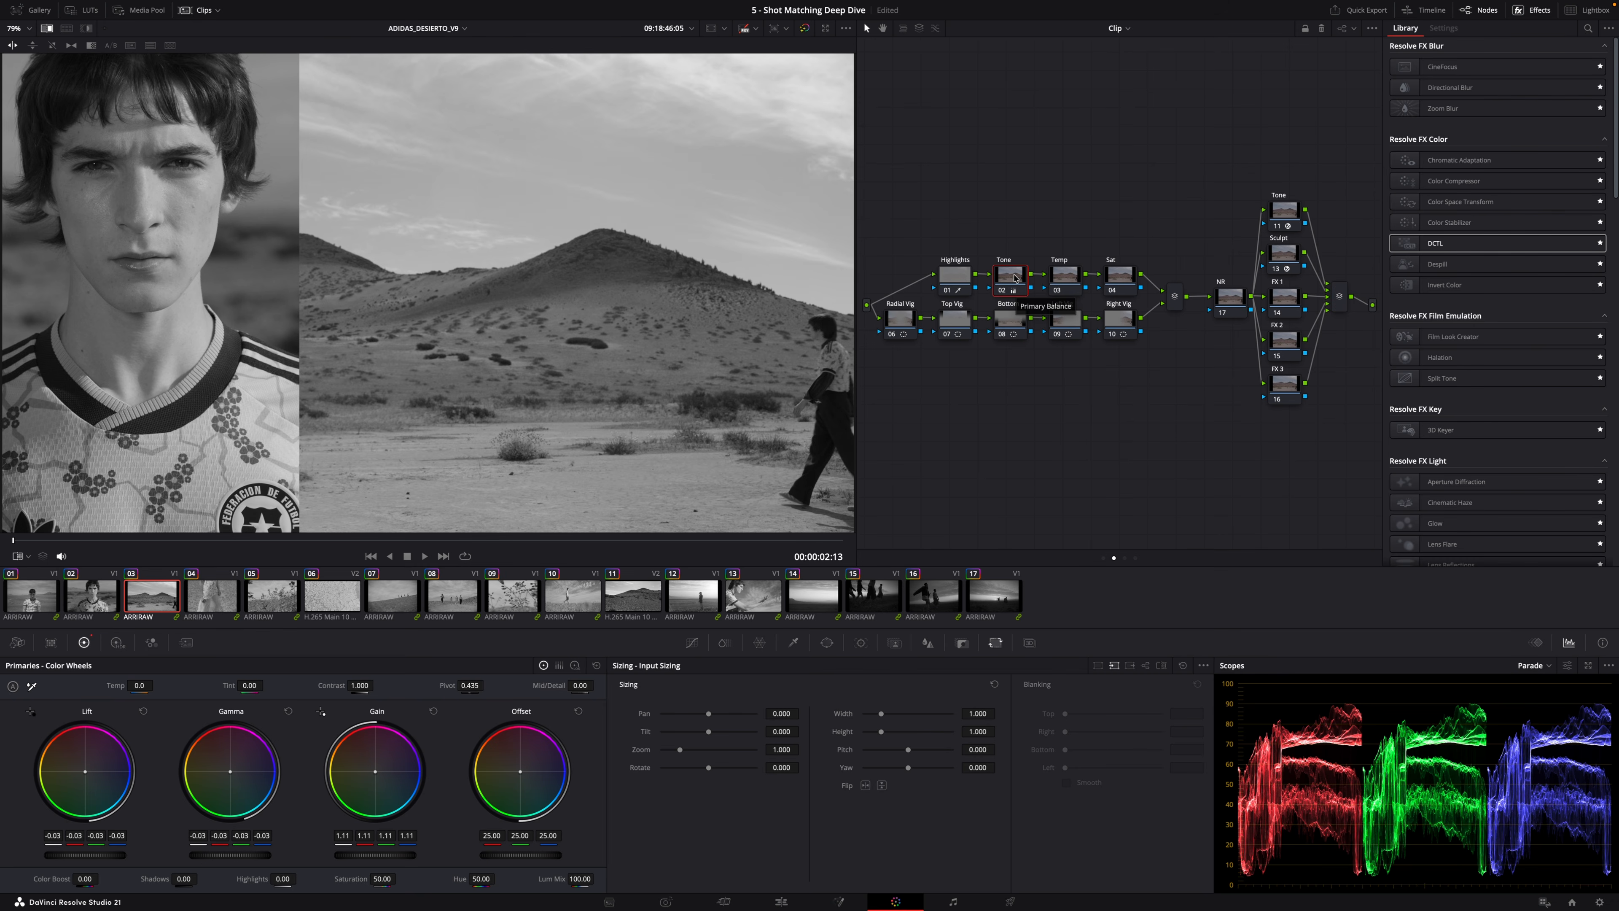
key("Down")
left_click_drag(402, 540, 788, 550)
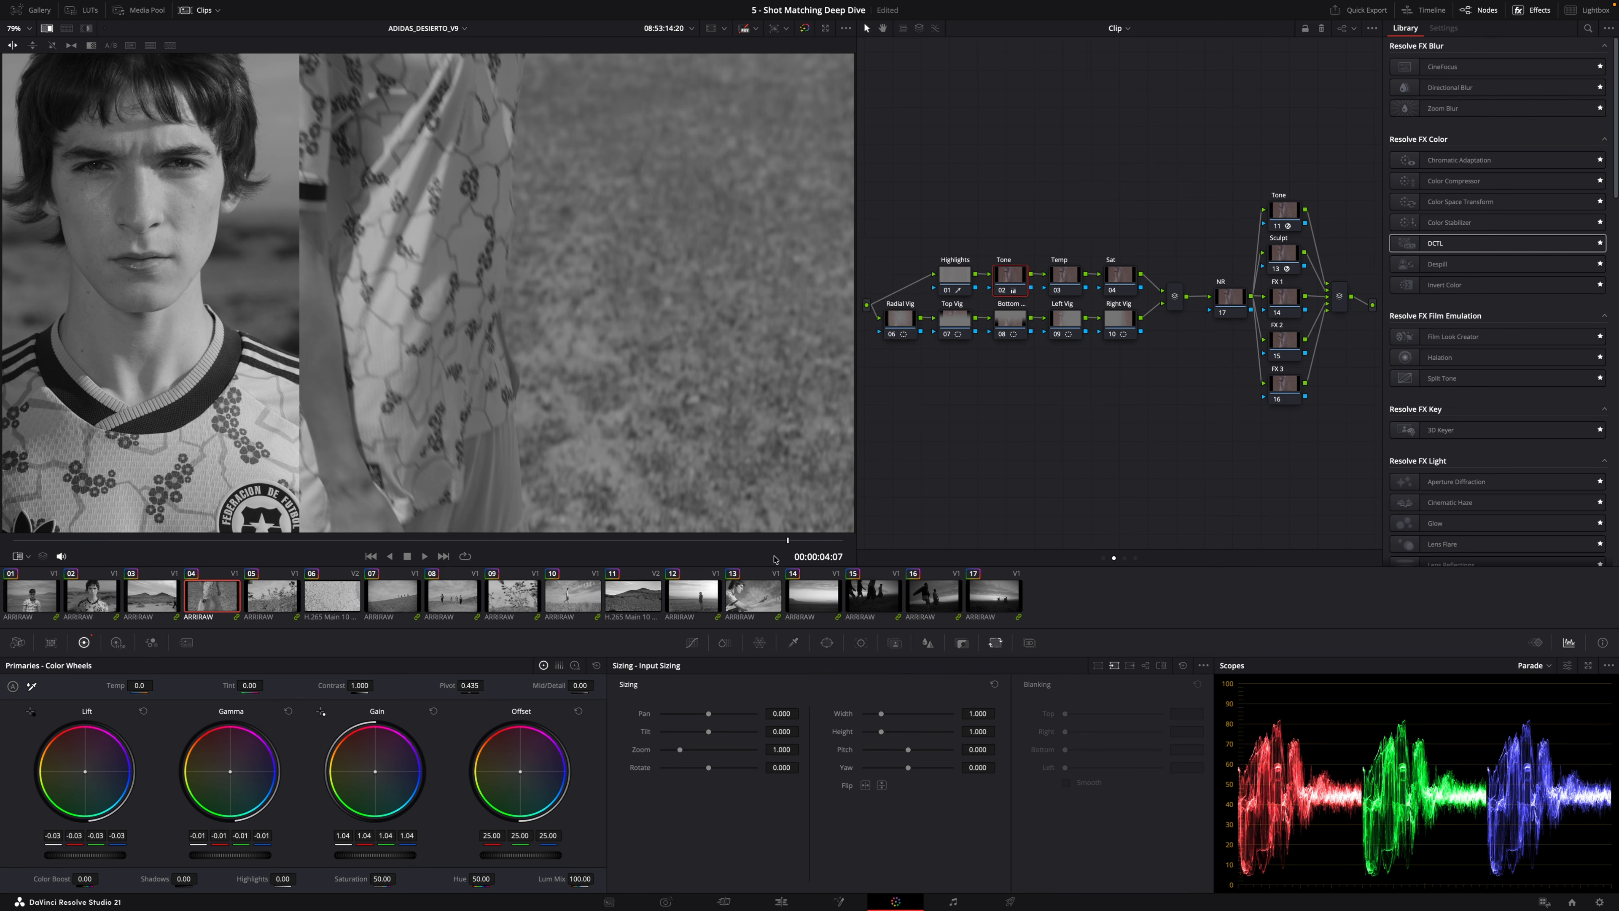
Return to the primary wheels on the seventh clip and set Gamma to -0.02 and Gain to 1.03.
key("Down")
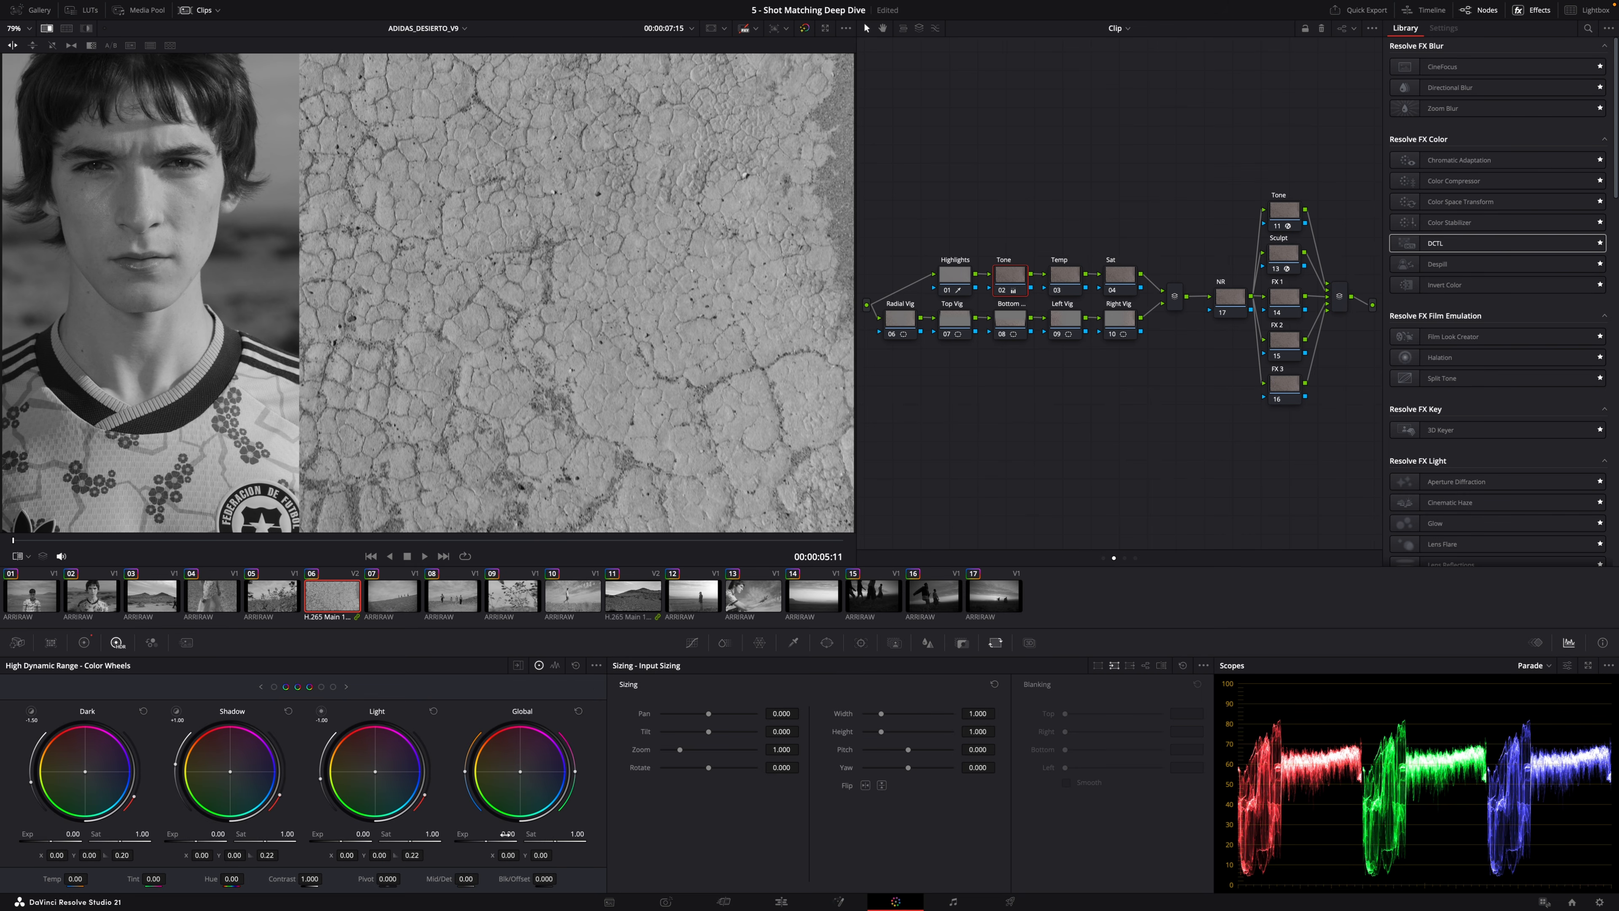
left_click(84, 642)
key("Down")
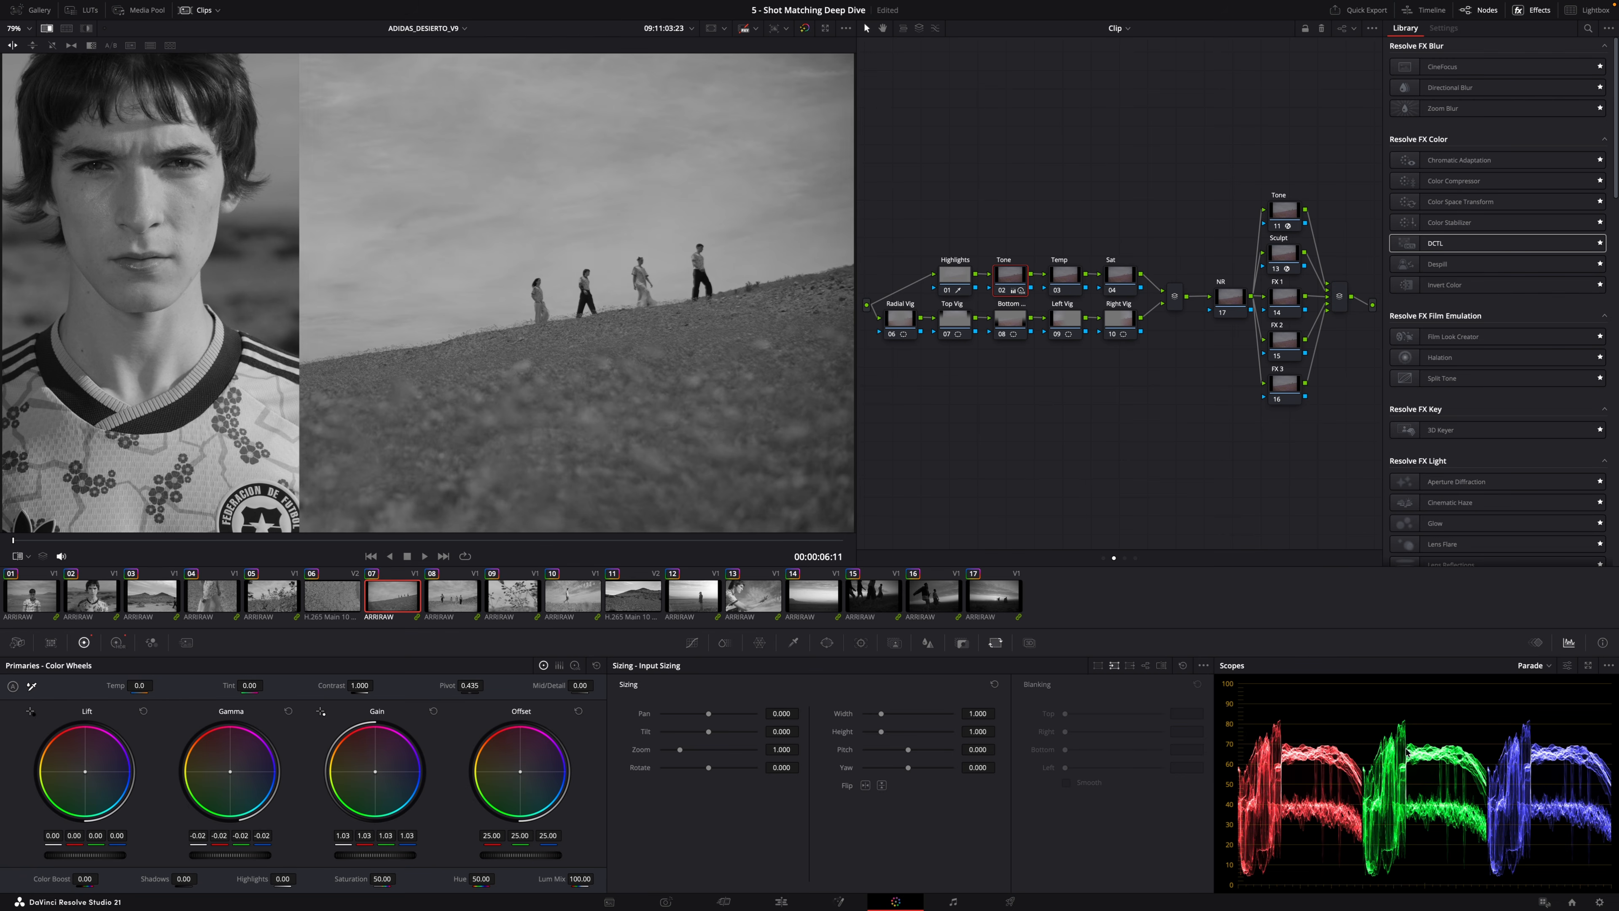
Balance the eighth and ninth clips with Gamma at -0.02 and Gain at 1.05 and 0.99 respectively.
key("Down")
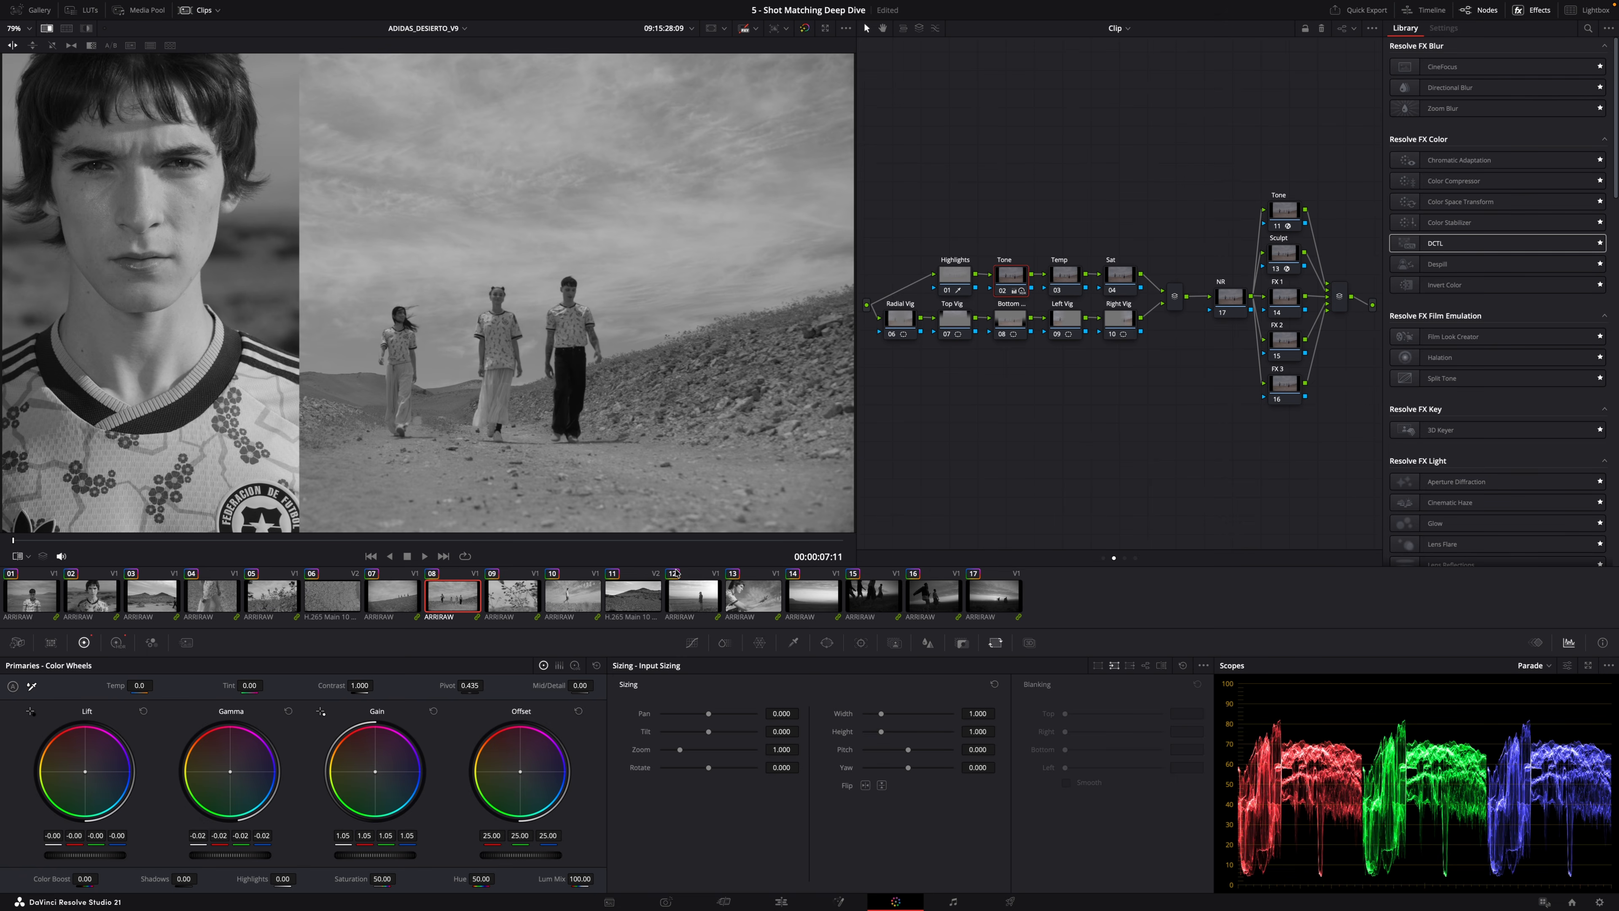
left_click(519, 600)
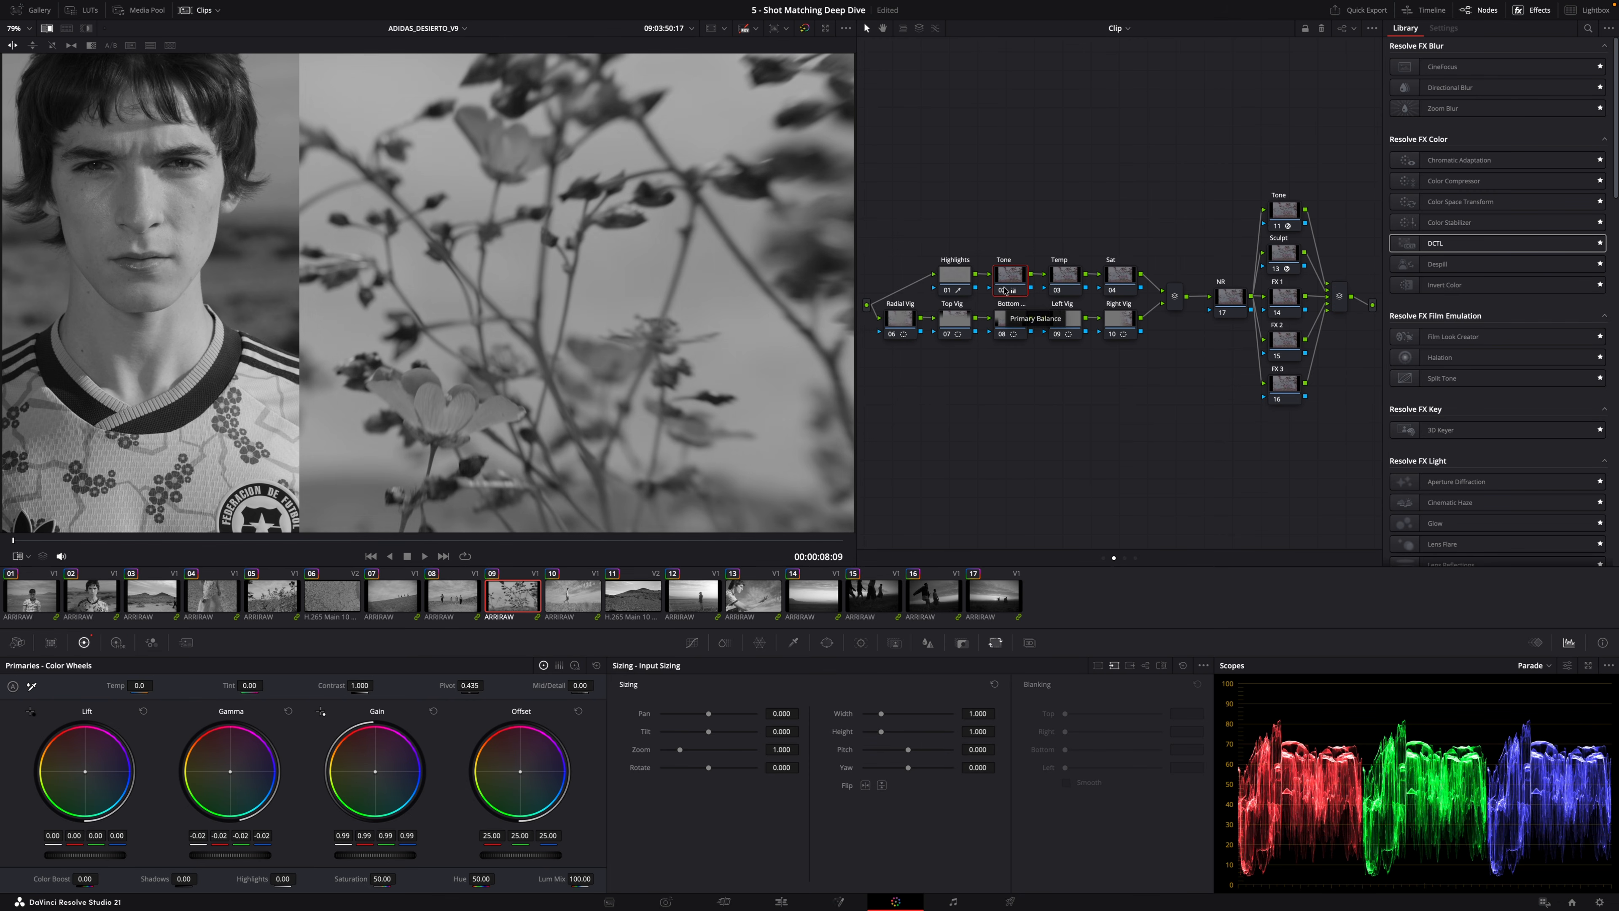
Select the tenth clip and set Lift to -0.03, Gamma to -0.05 and Gain to 1.03.
left_click(573, 596)
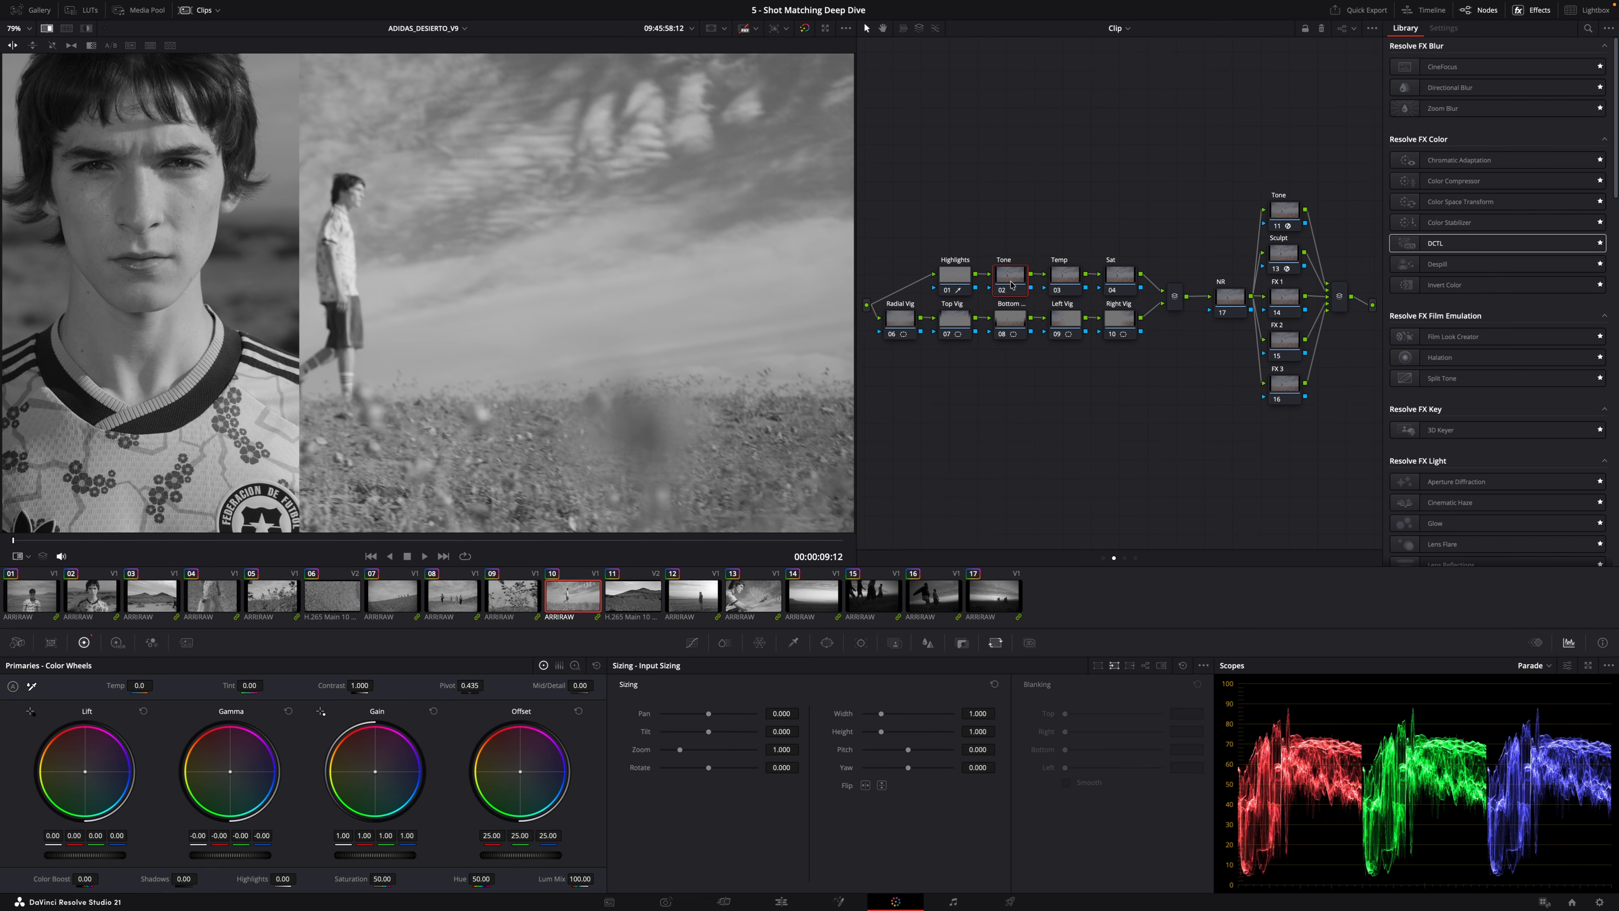
left_click_drag(390, 542, 785, 552)
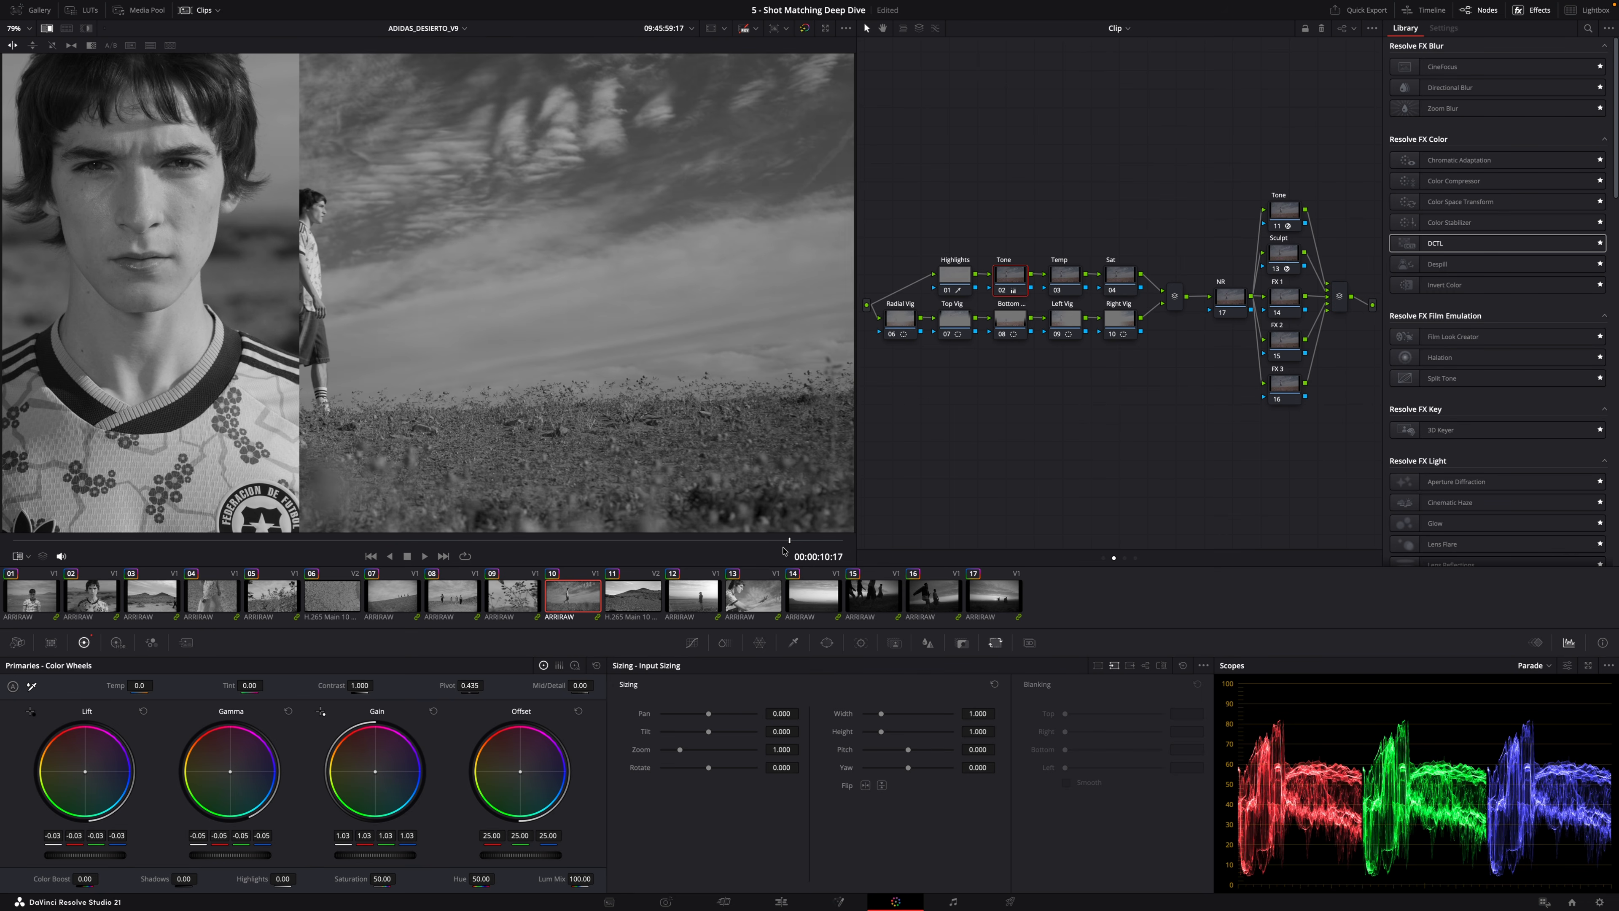
Toggle the reference wipe while moving to the fourteenth clip and set Lift to -0.02 and Gamma to -0.01.
key("Down")
key("Down")
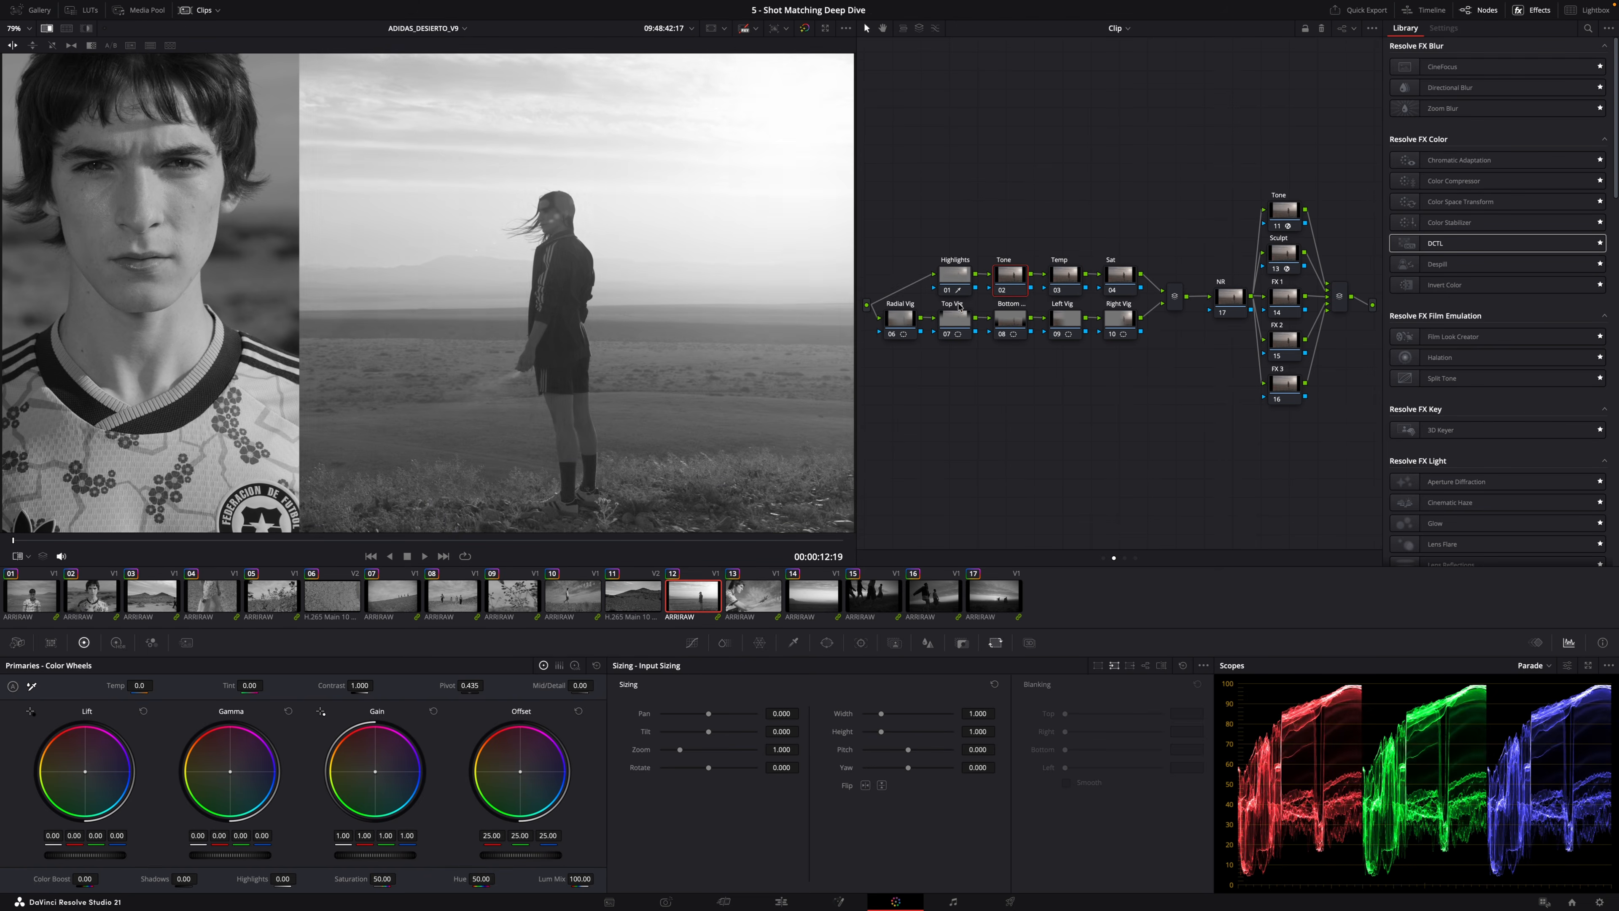
key("Down")
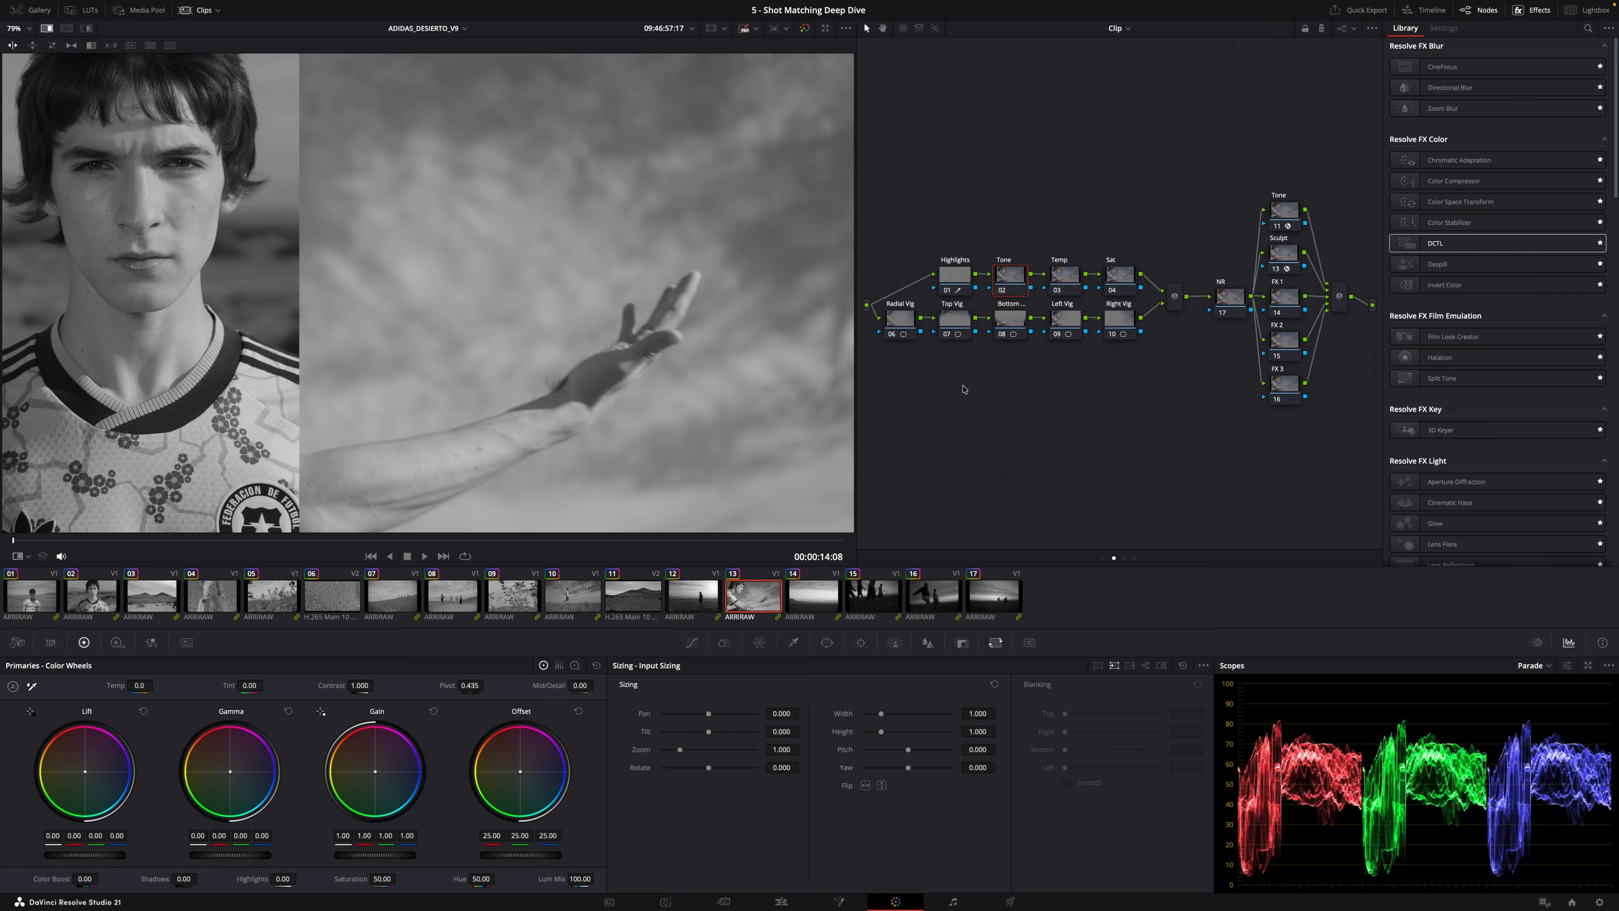
key("super+w")
key("super+w")
key("super+w")
key("super+w")
key("super+w")
Select the sixteenth clip and set Lift to 0.01, Gamma to -0.02 and Gain to 1.09.
key("Down")
key("super+w")
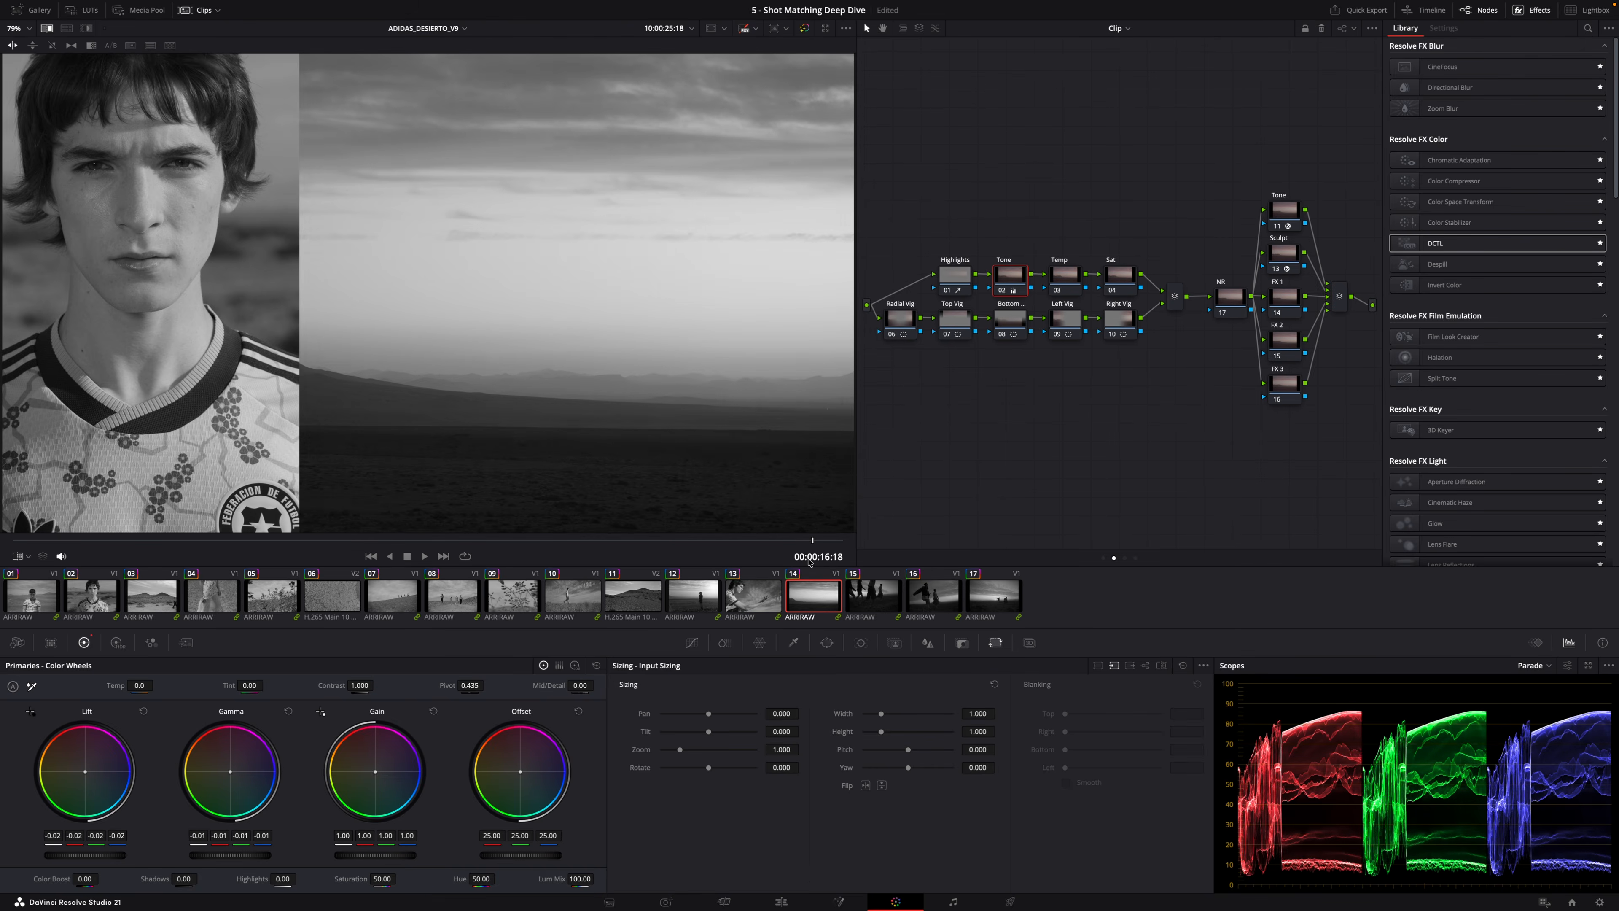
key("Down")
key("Down")
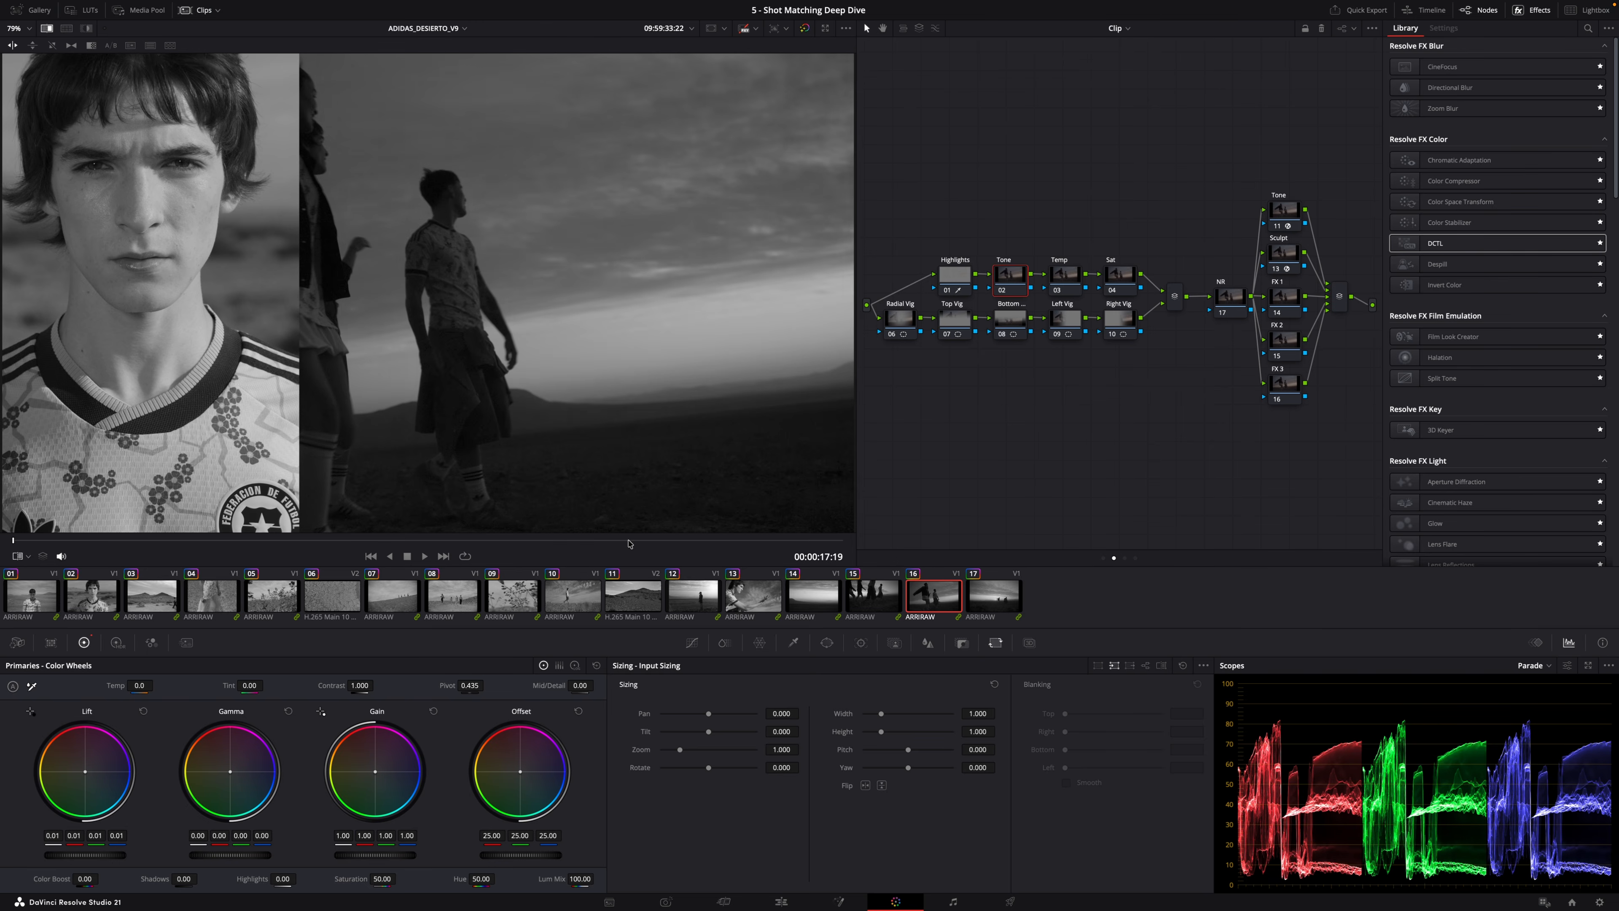
key("Up")
key("Down")
key("Down")
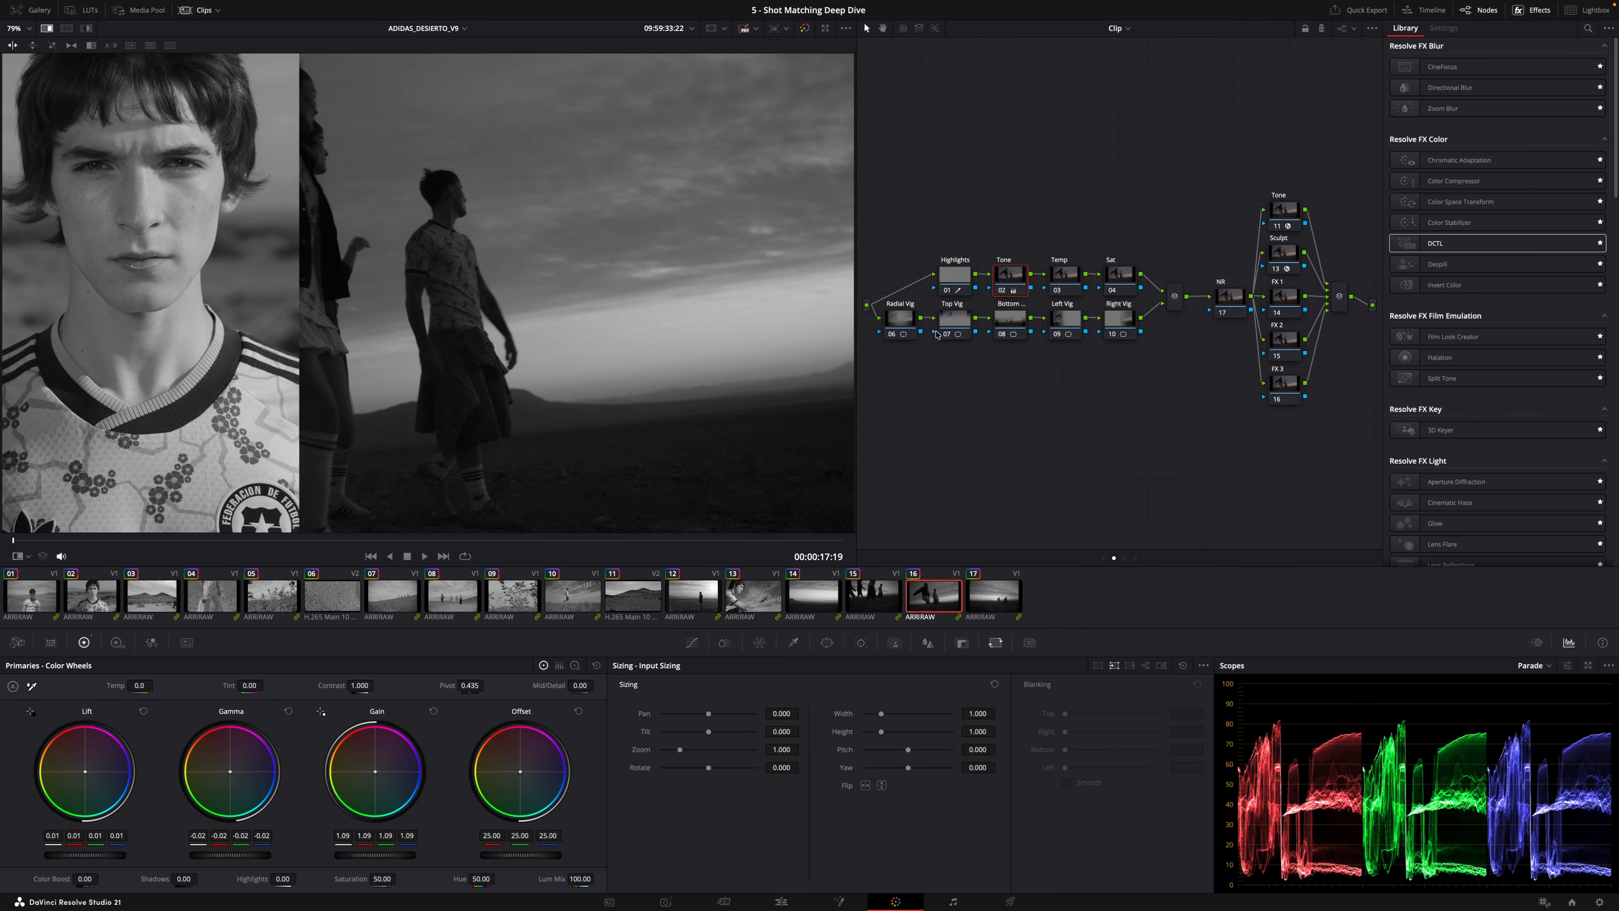
Turn off the reference wipe and disable the timeline-level DESAT node so the clips show in color.
key("super+w")
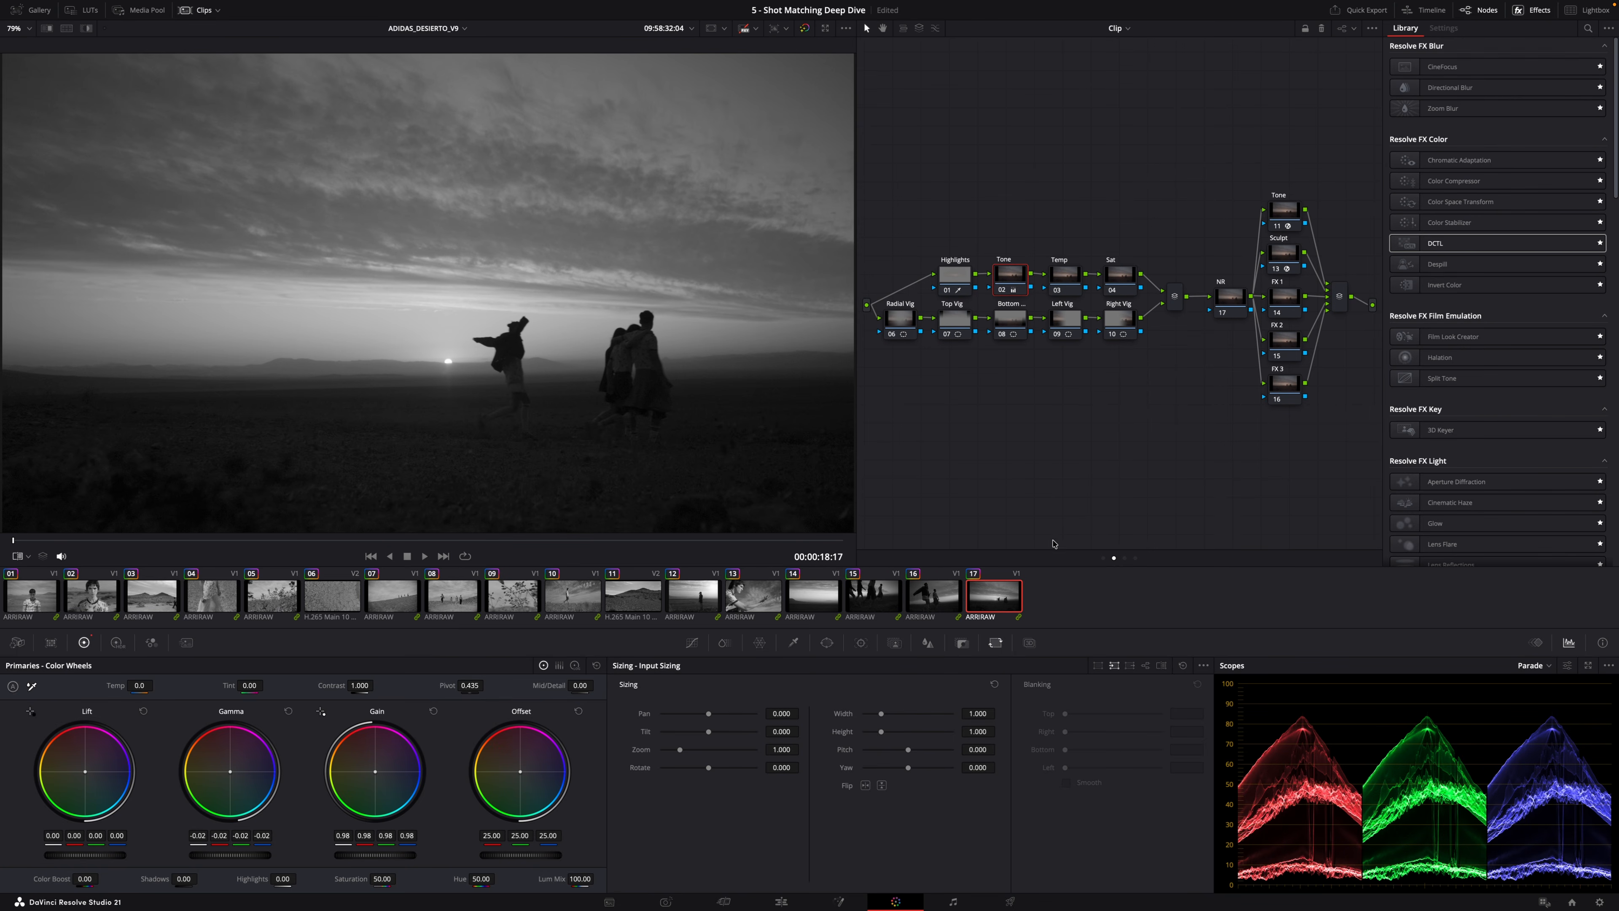
left_click(1135, 558)
right_click(1030, 311)
left_click(1072, 318)
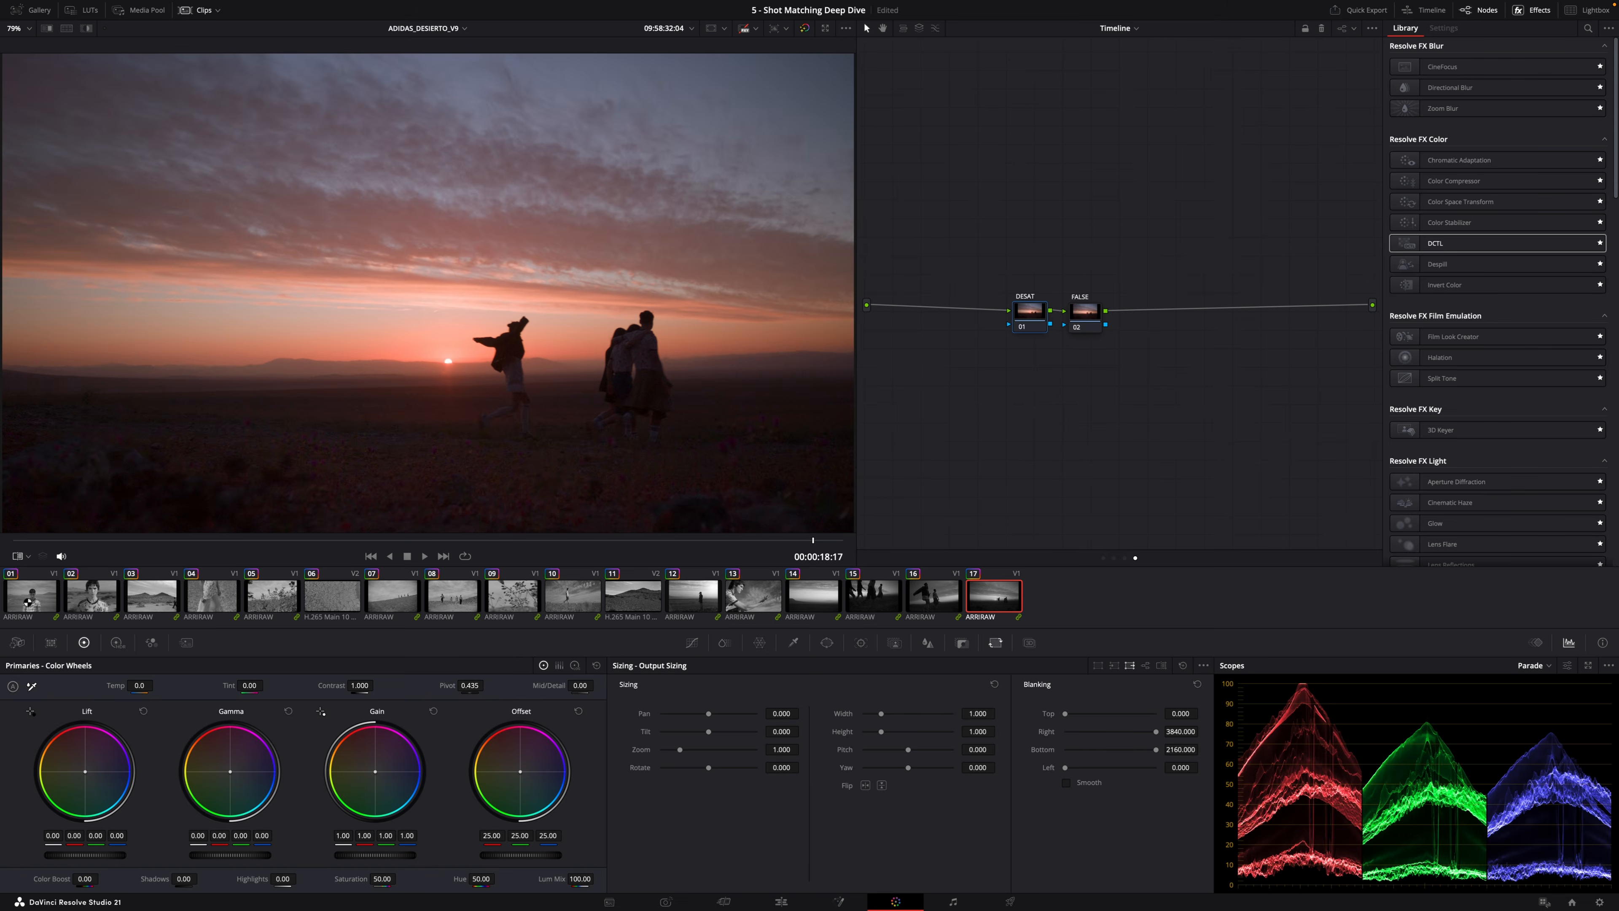
Play the first clip in the full-screen viewer and exit full screen.
left_click(25, 601)
key("super+f")
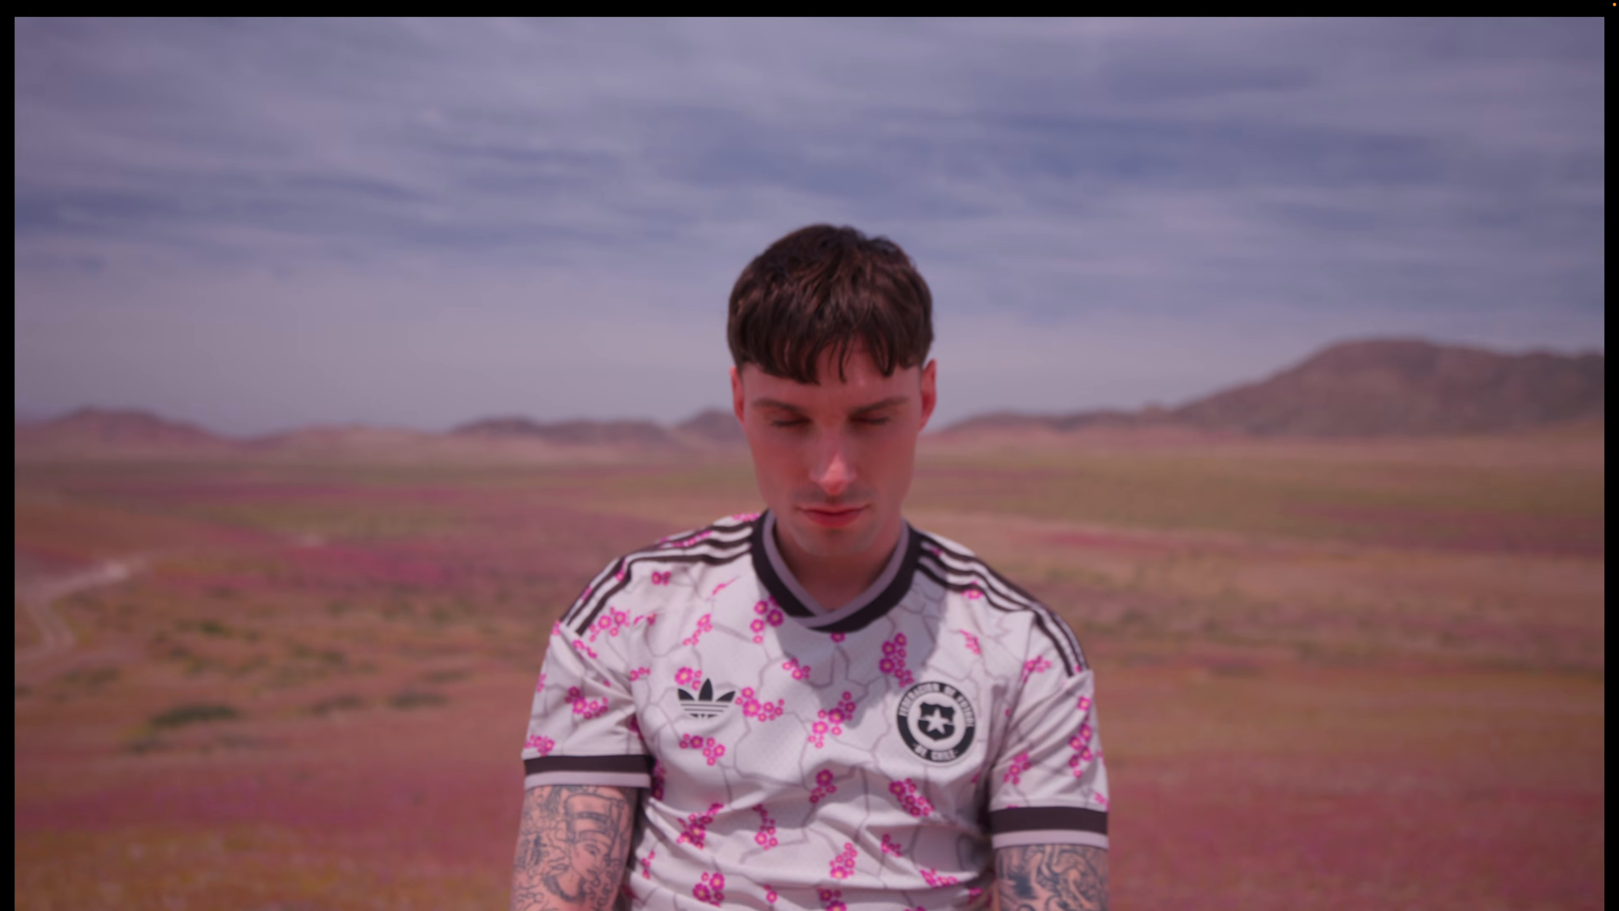
key("space")
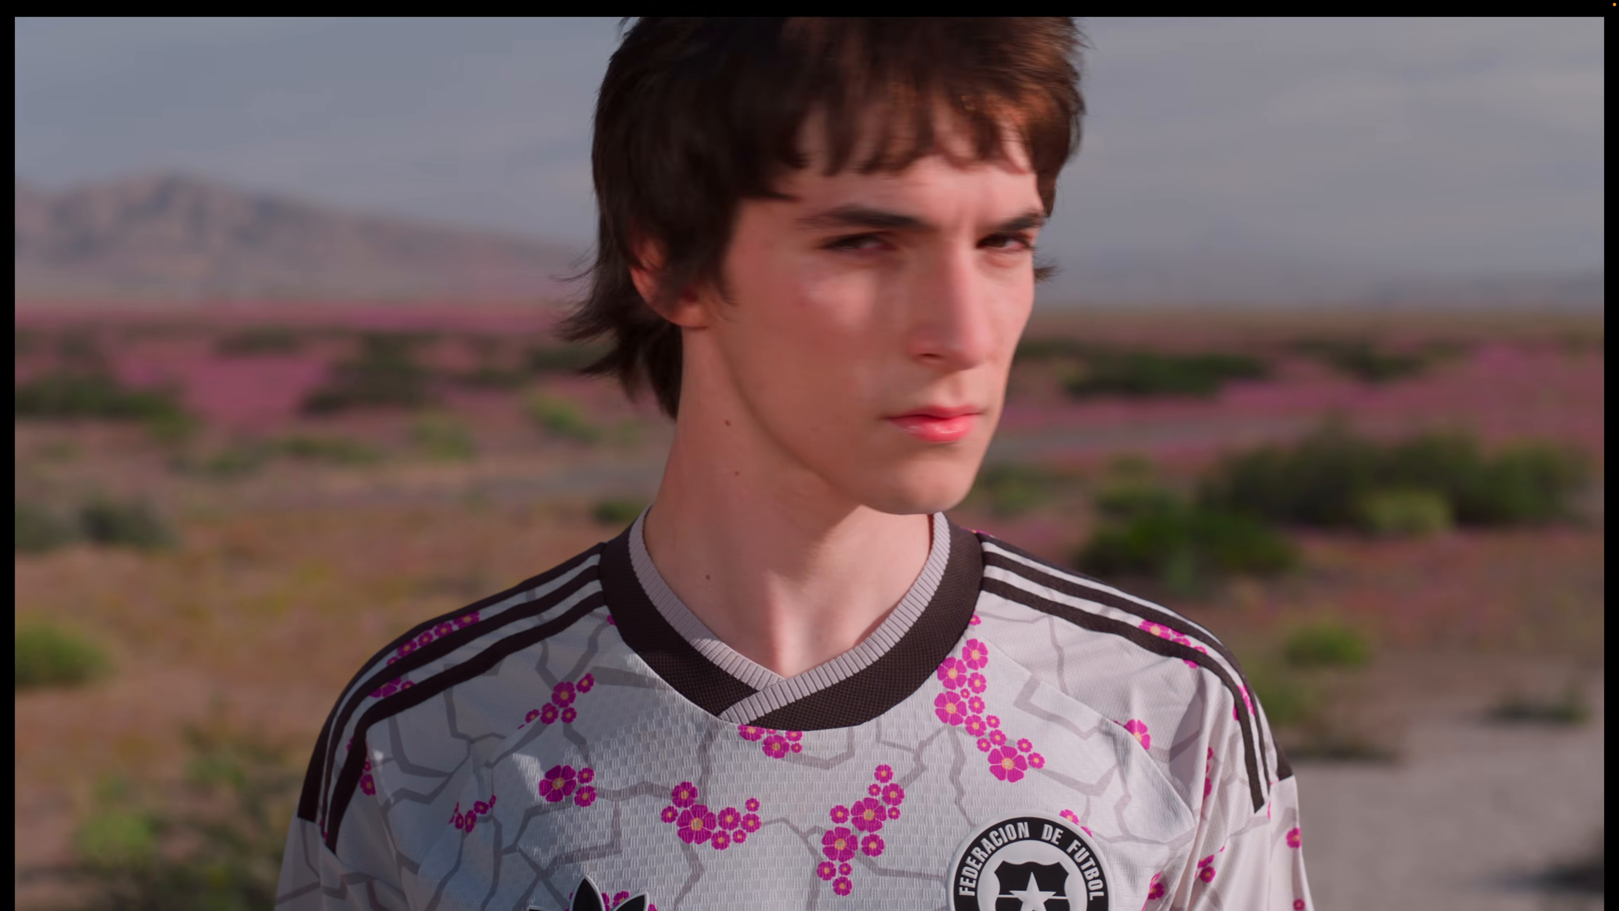
key("Escape")
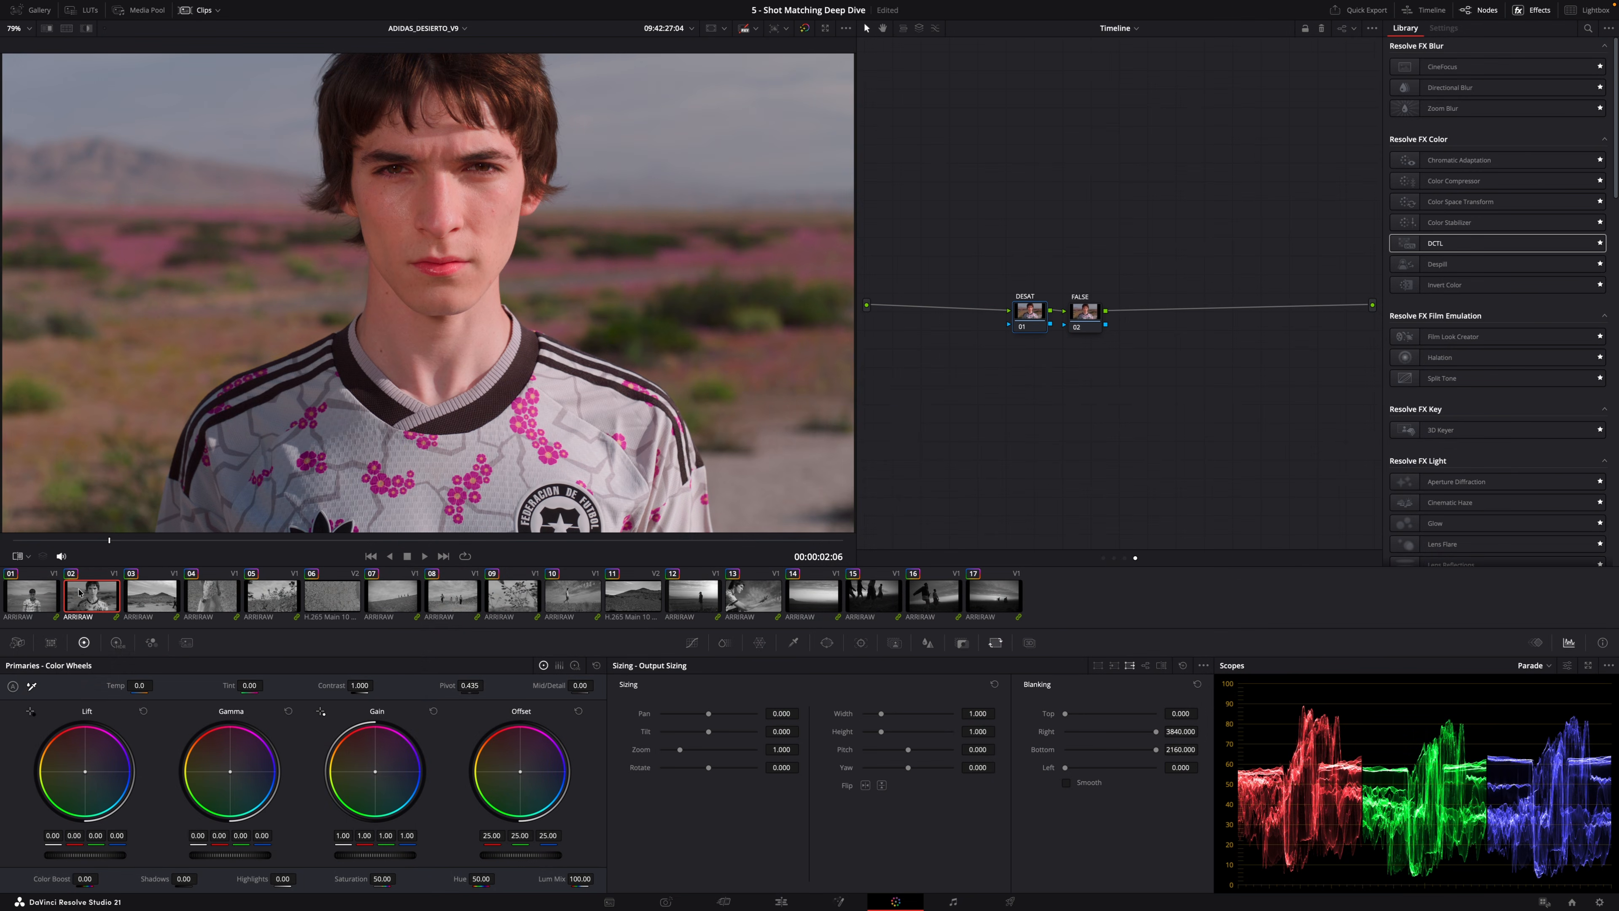
Return to the clip node graph, select the Temp node on the second clip and save the project.
left_click(1115, 560)
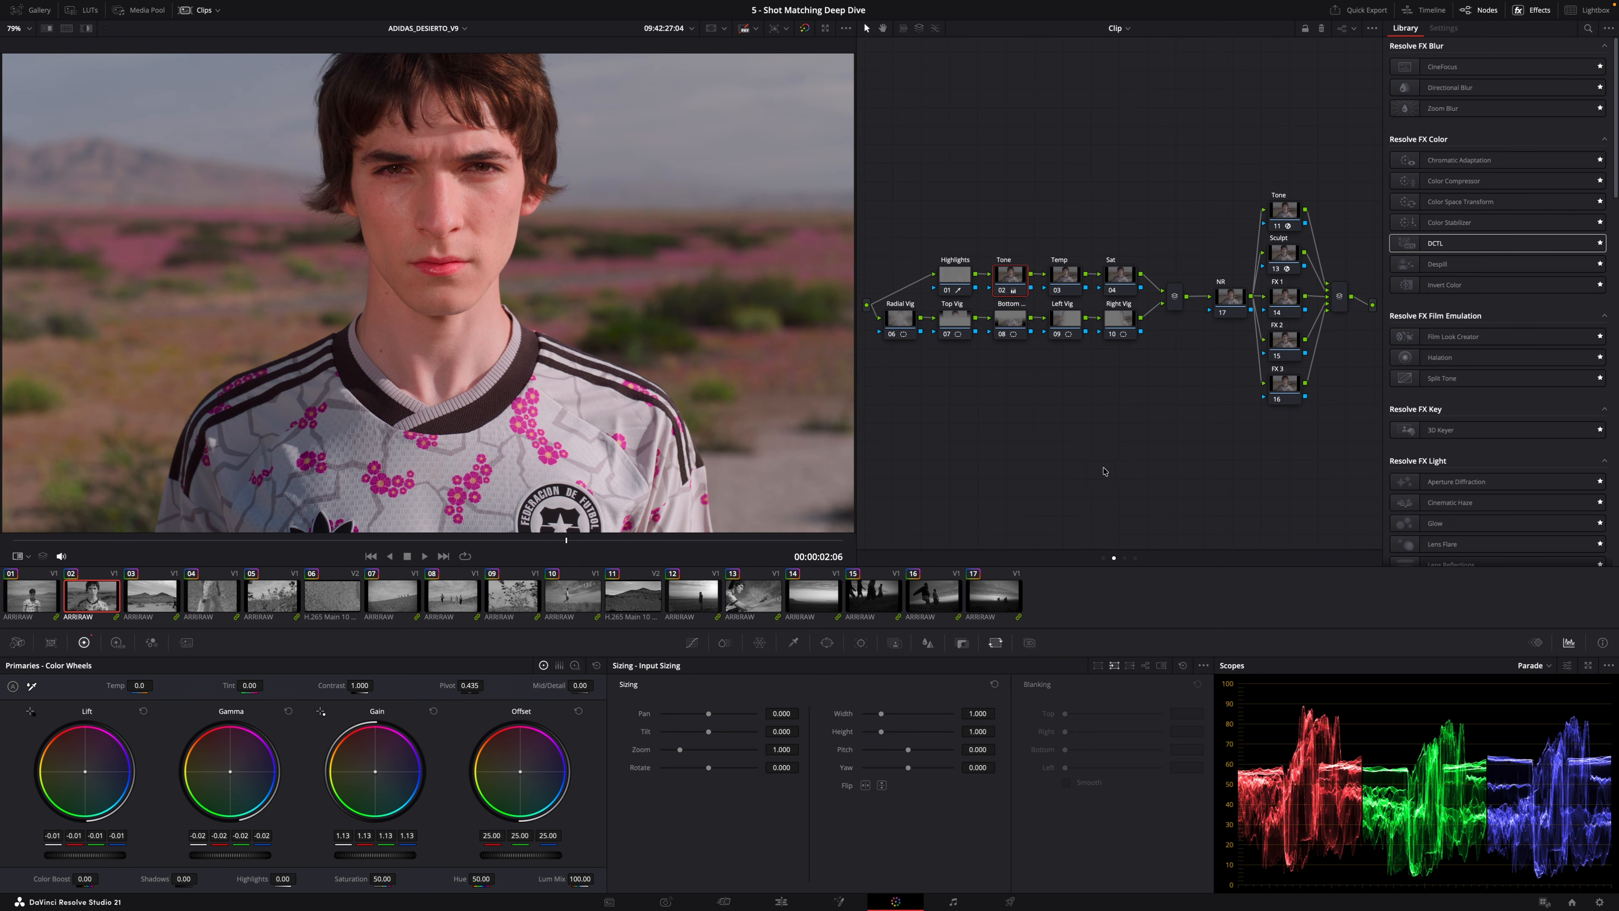
left_click(1063, 274)
key("super+s")
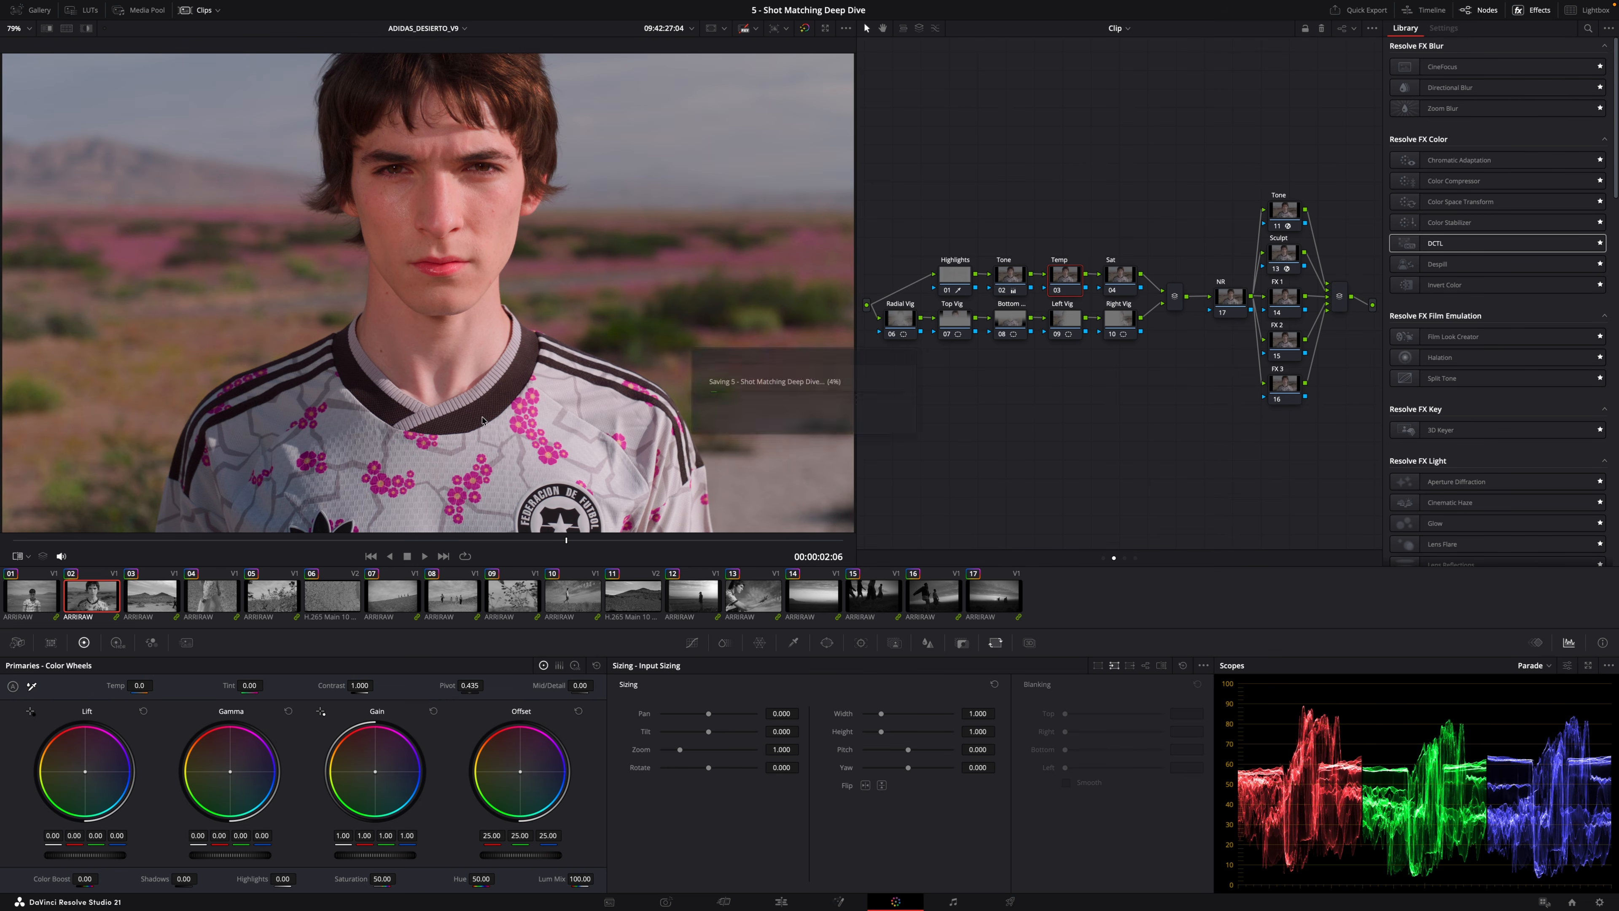
Update all thumbnails in the clip strip.
right_click(110, 606)
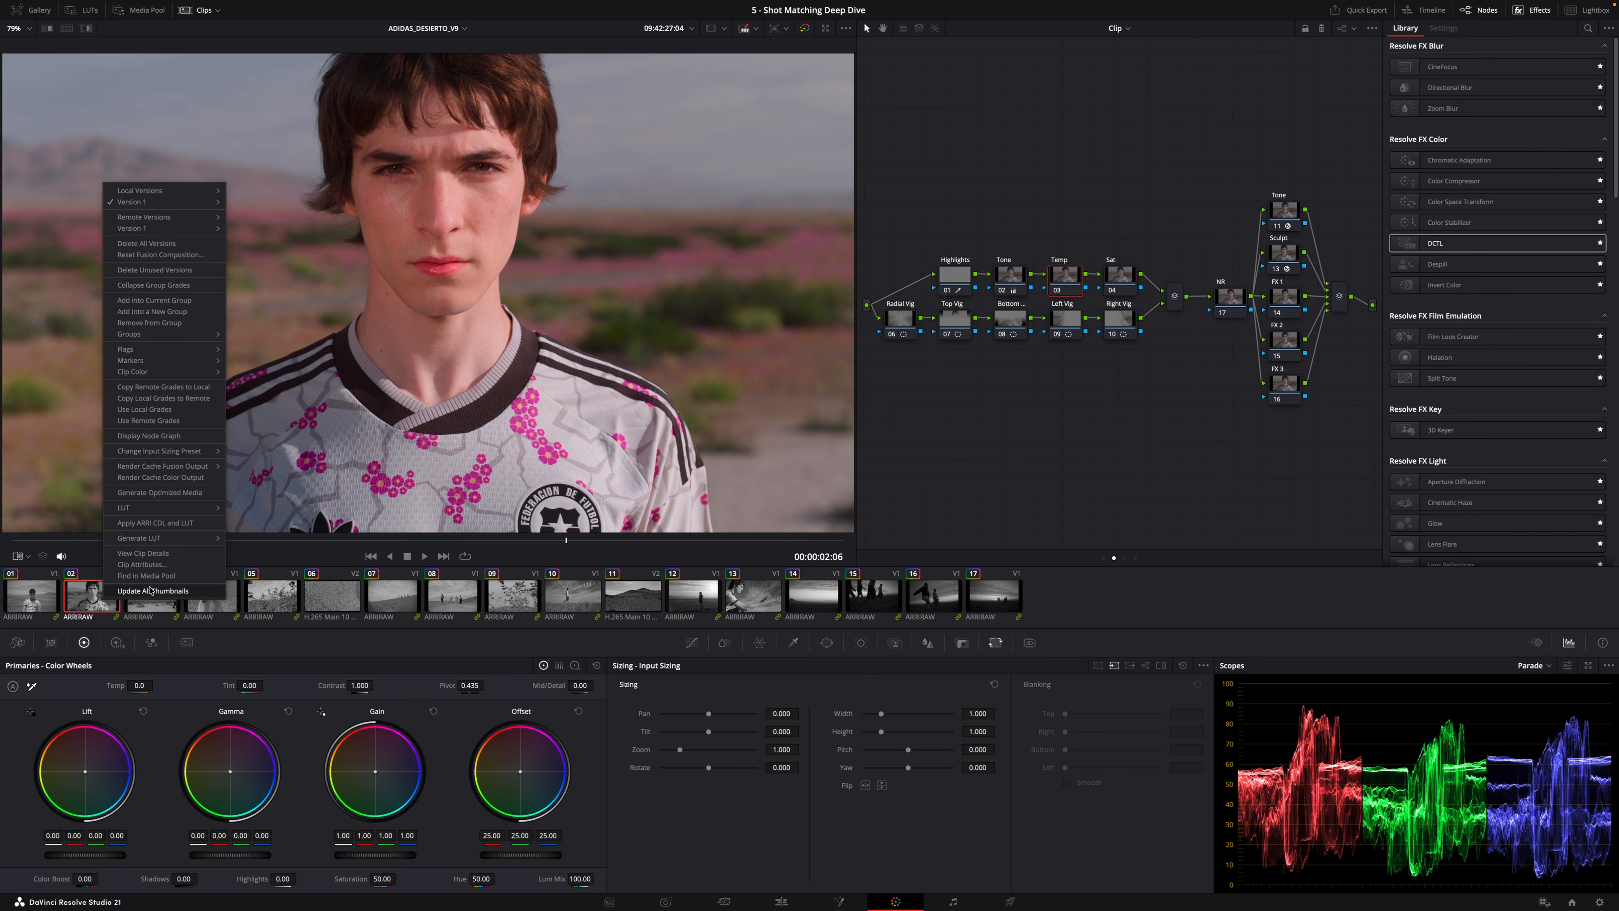
left_click(151, 589)
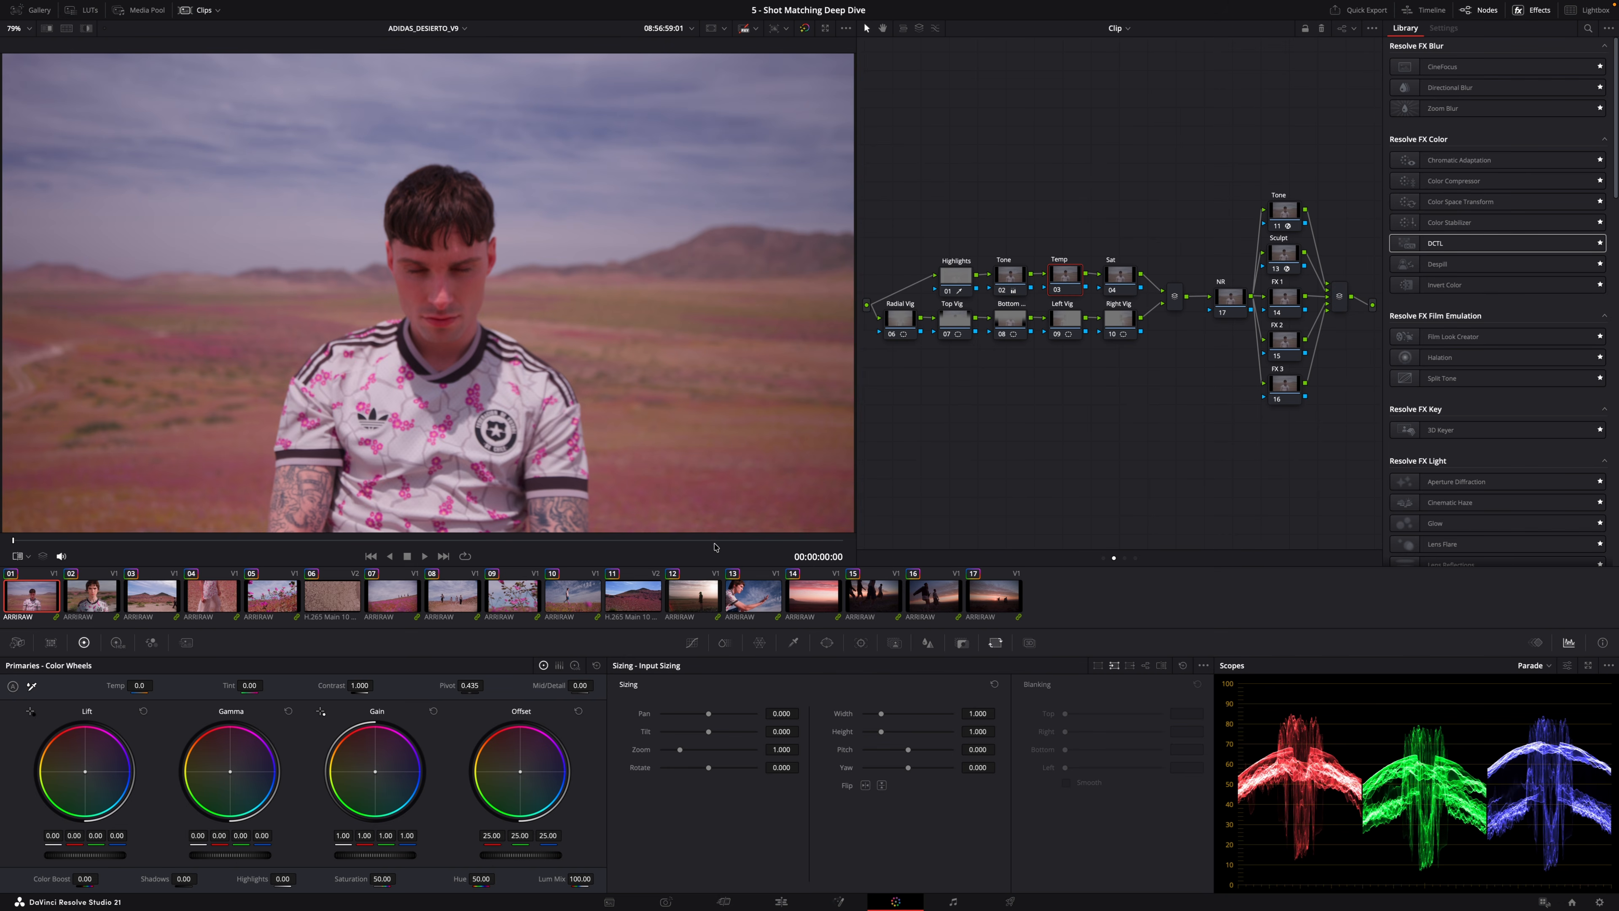
Scrub and play through the desert clips in color, comparing the third, twelfth, fourteenth and fifteenth shots.
left_click(708, 585)
left_click_drag(628, 540, 760, 541)
left_click(171, 602)
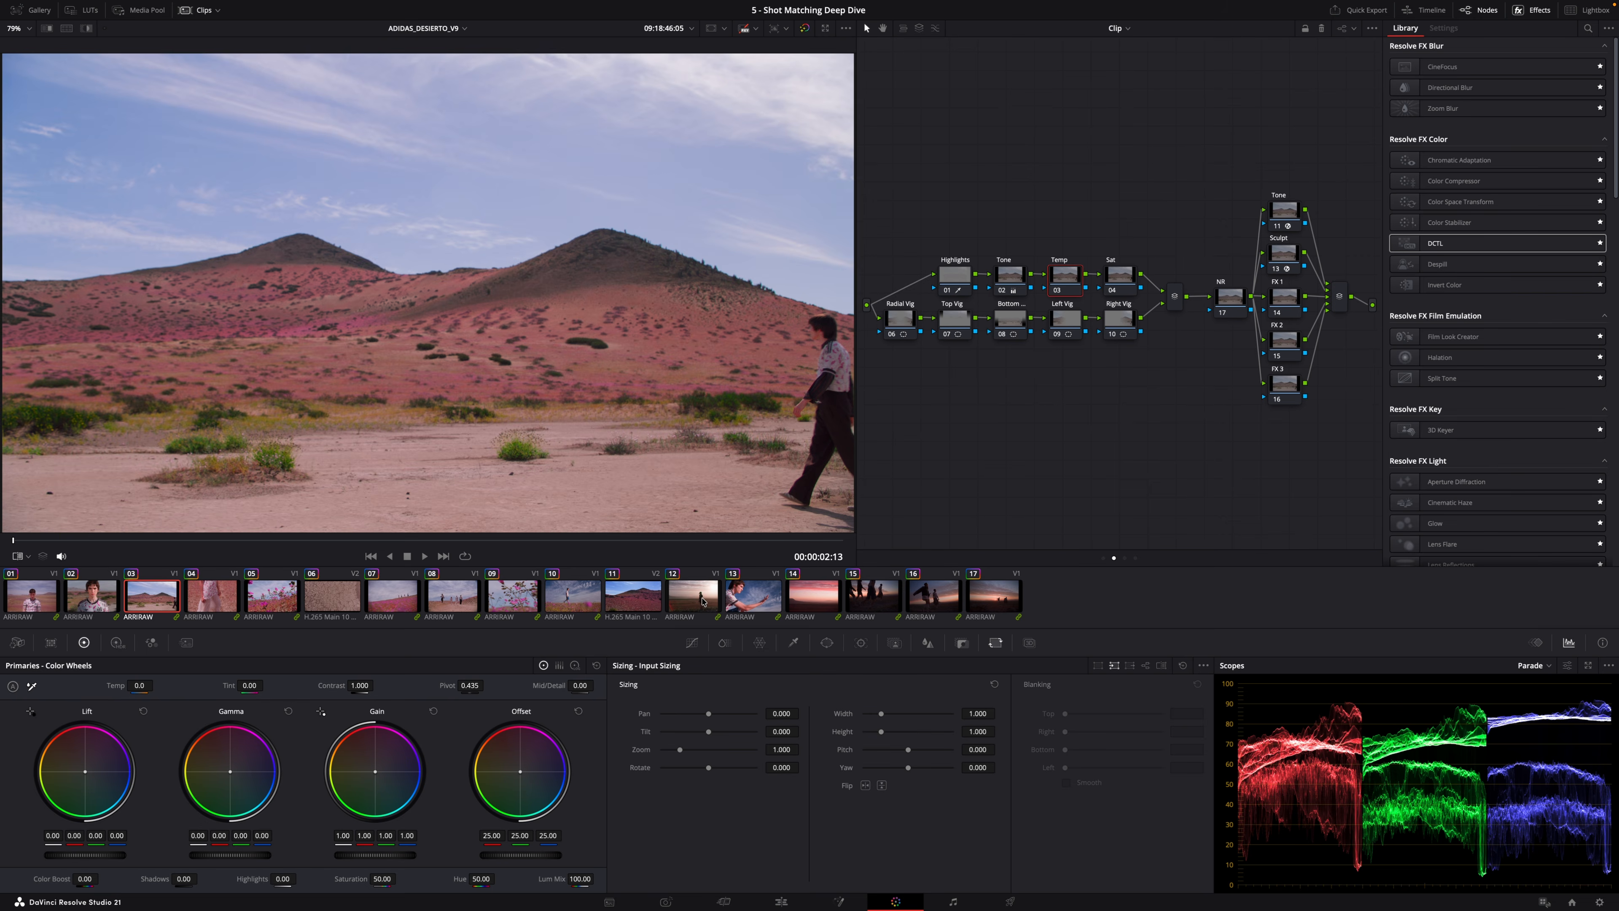
left_click(698, 600)
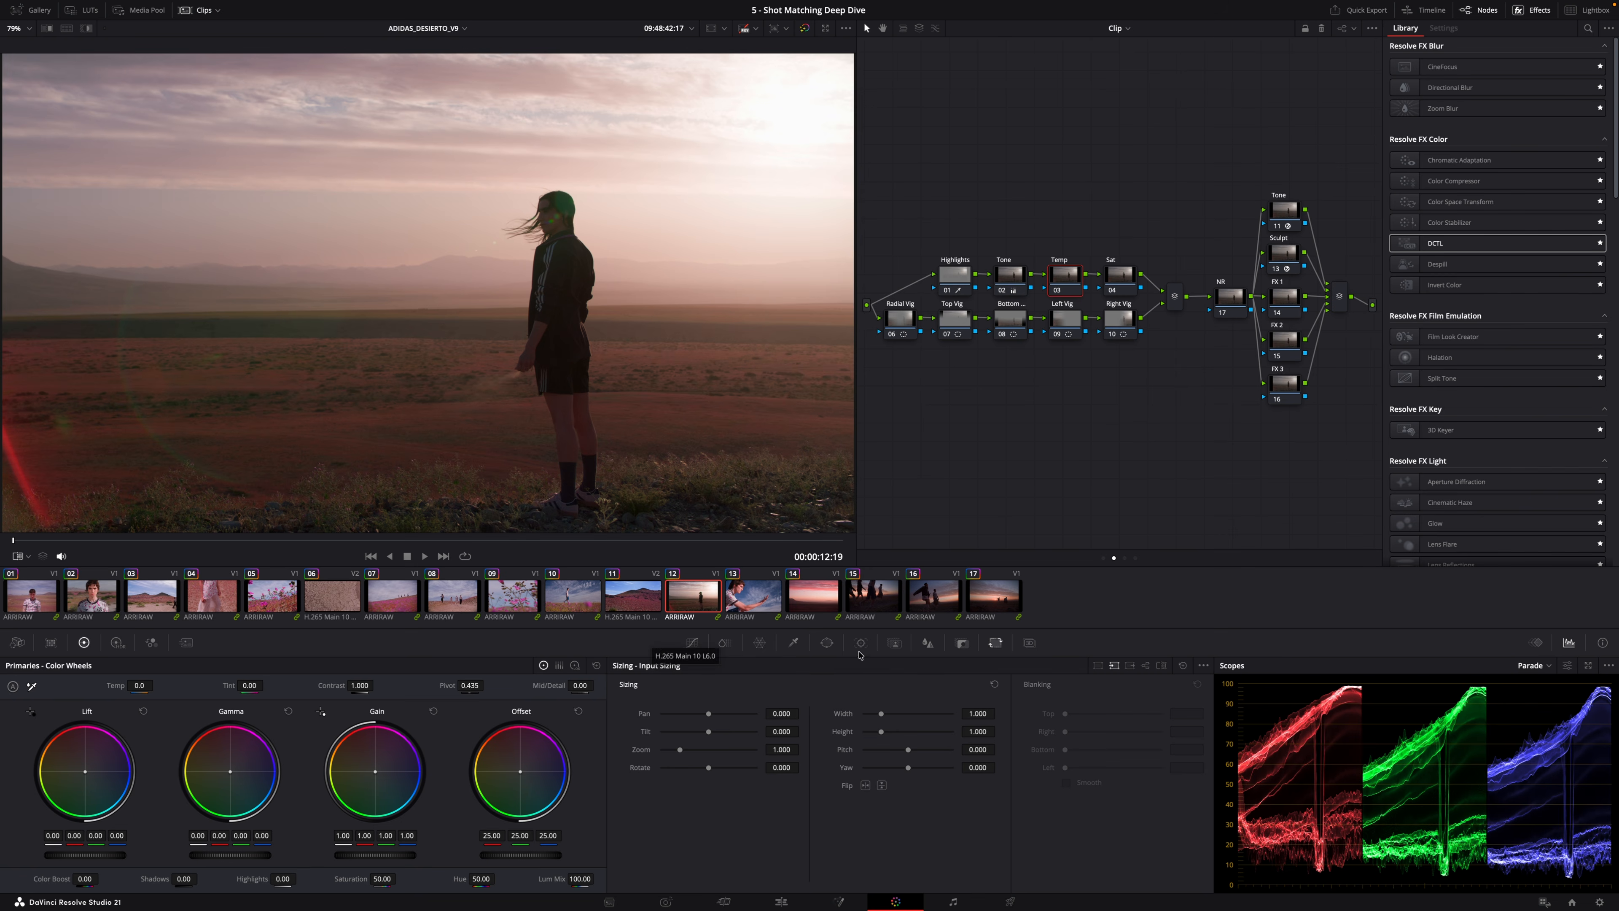
left_click(884, 601)
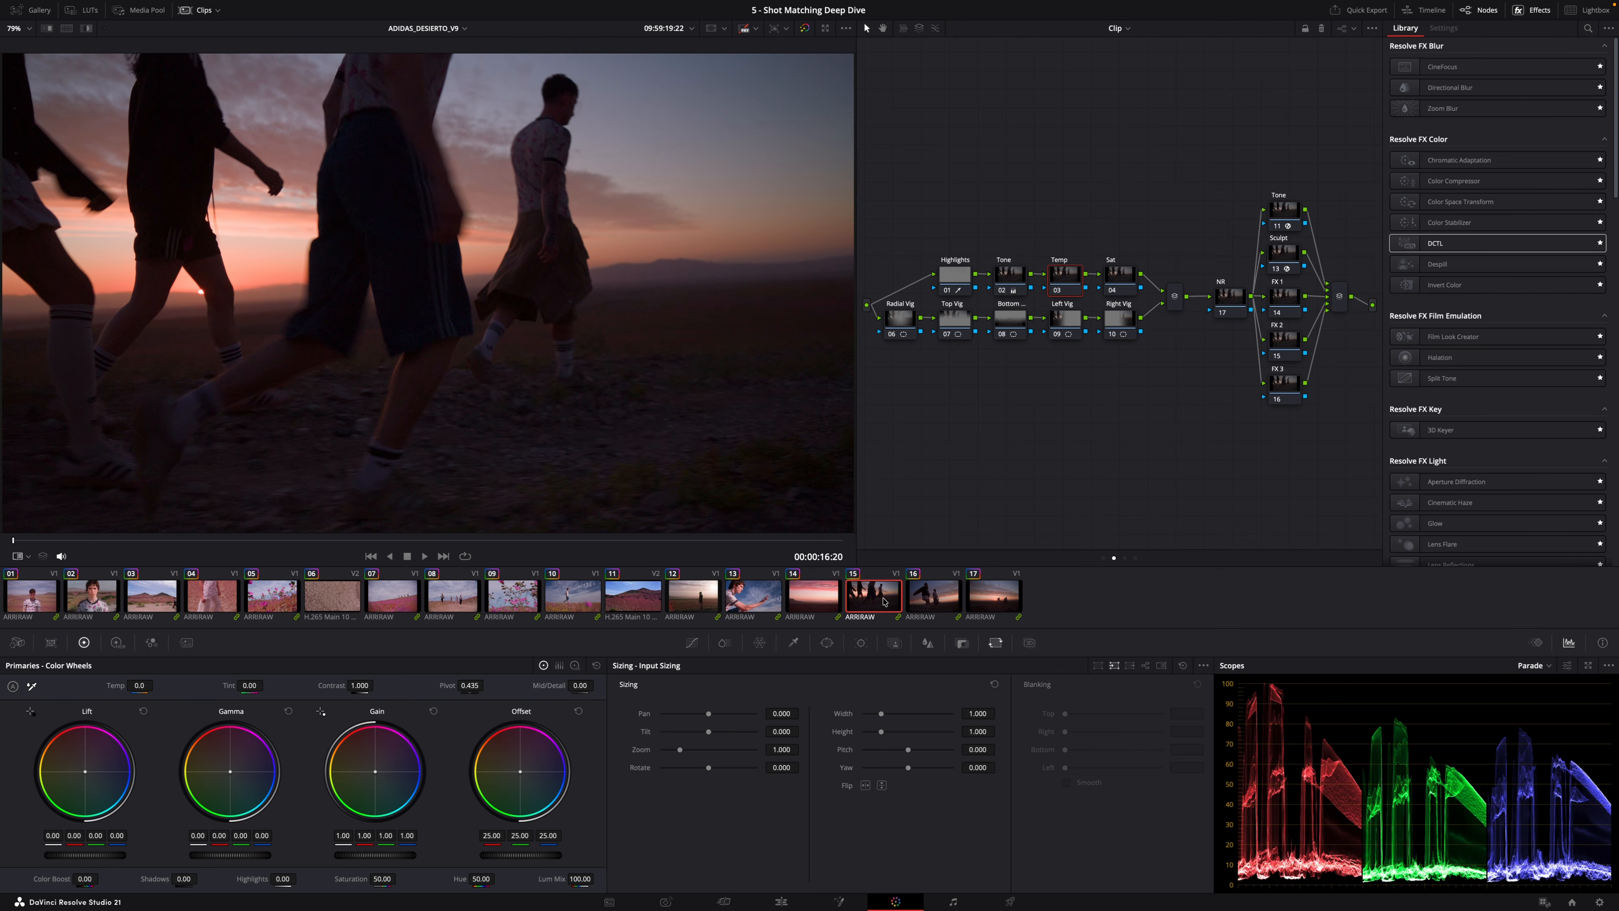
left_click(805, 597)
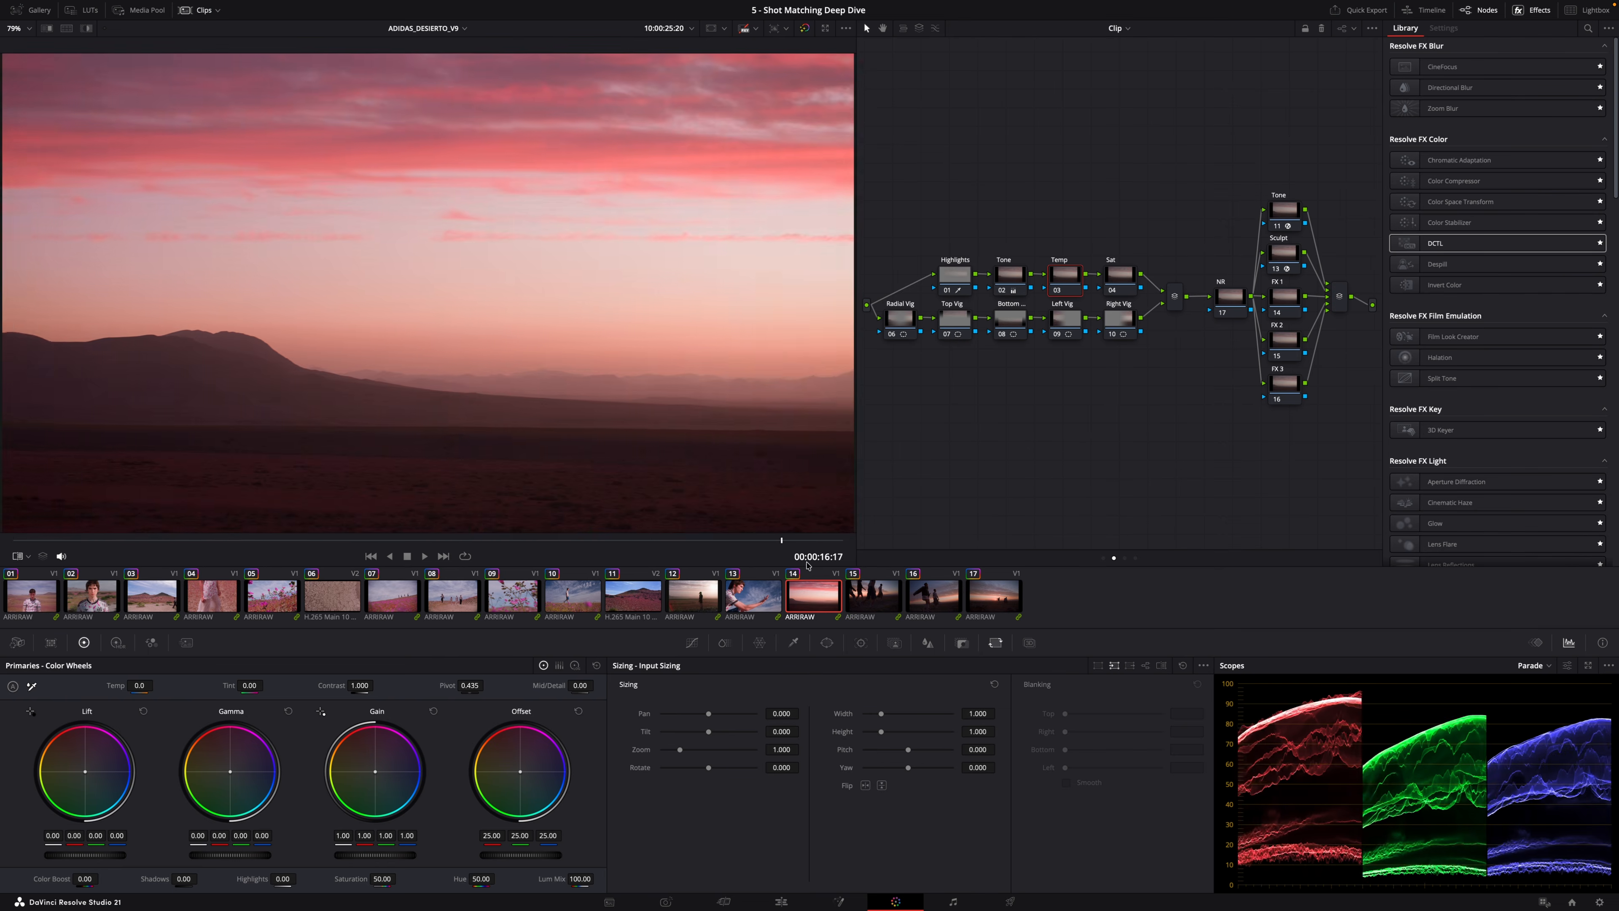
left_click(854, 597)
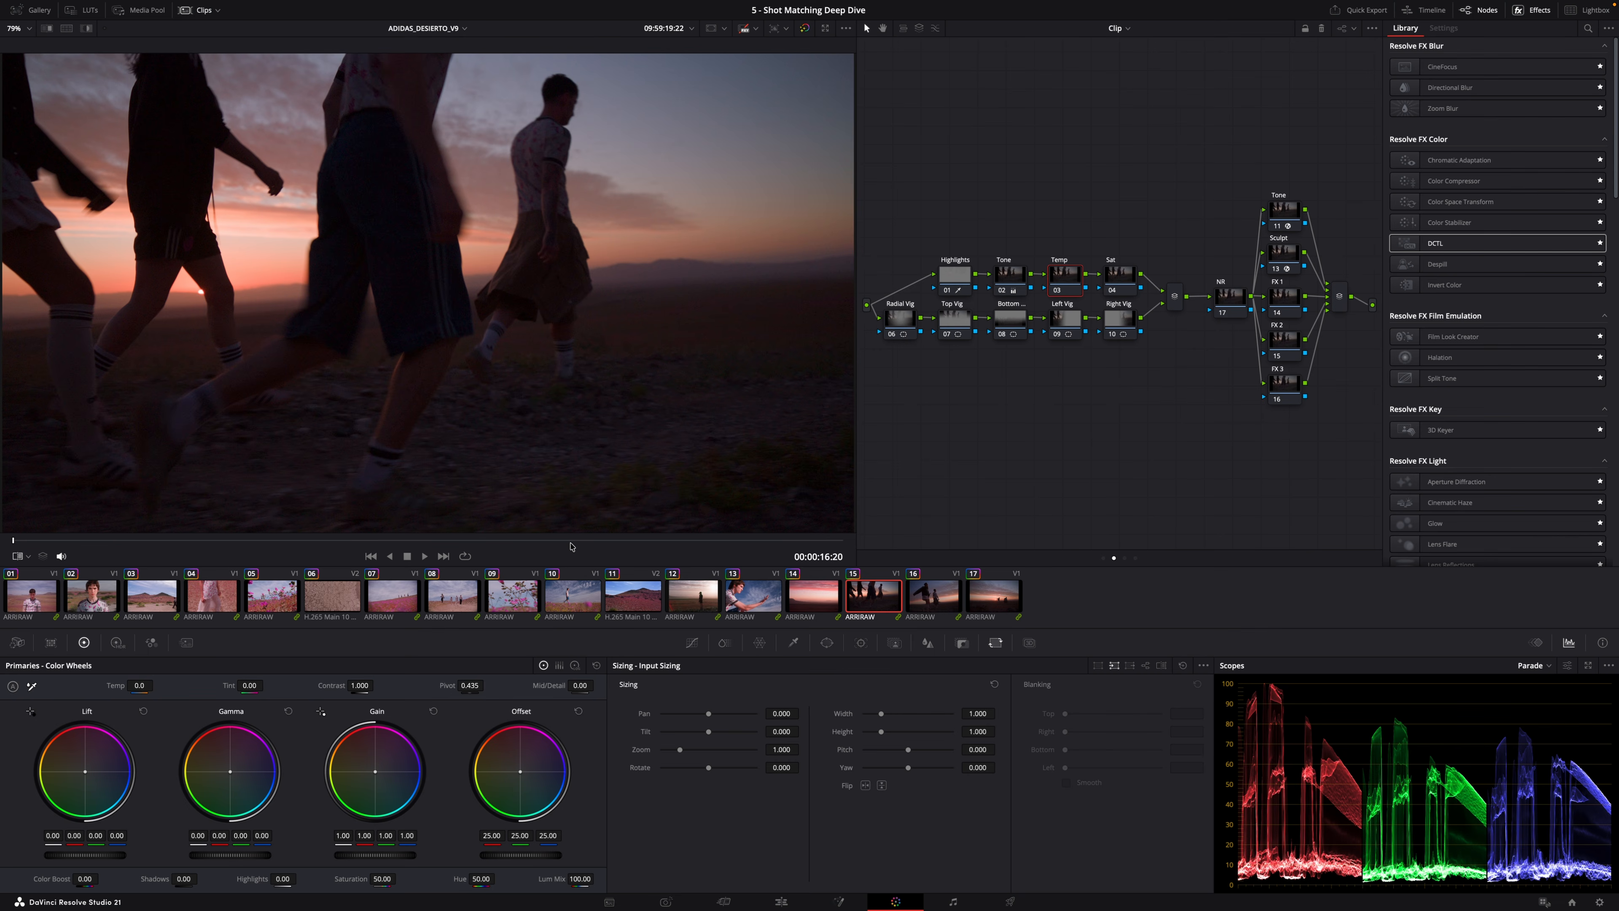
key("space")
left_click(161, 598)
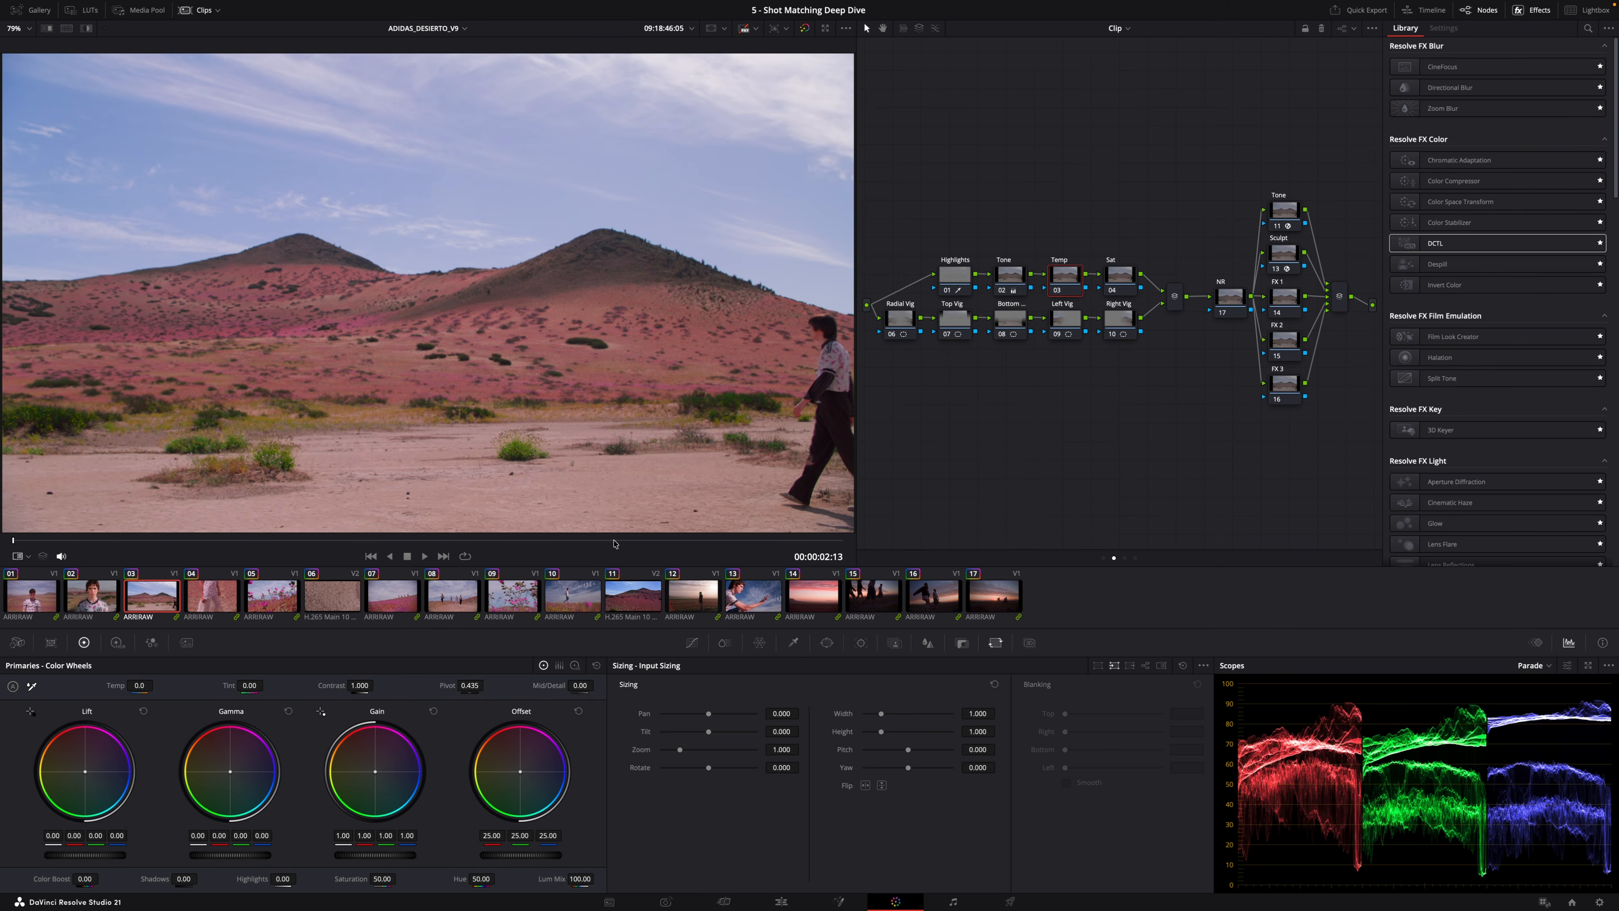
left_click(872, 599)
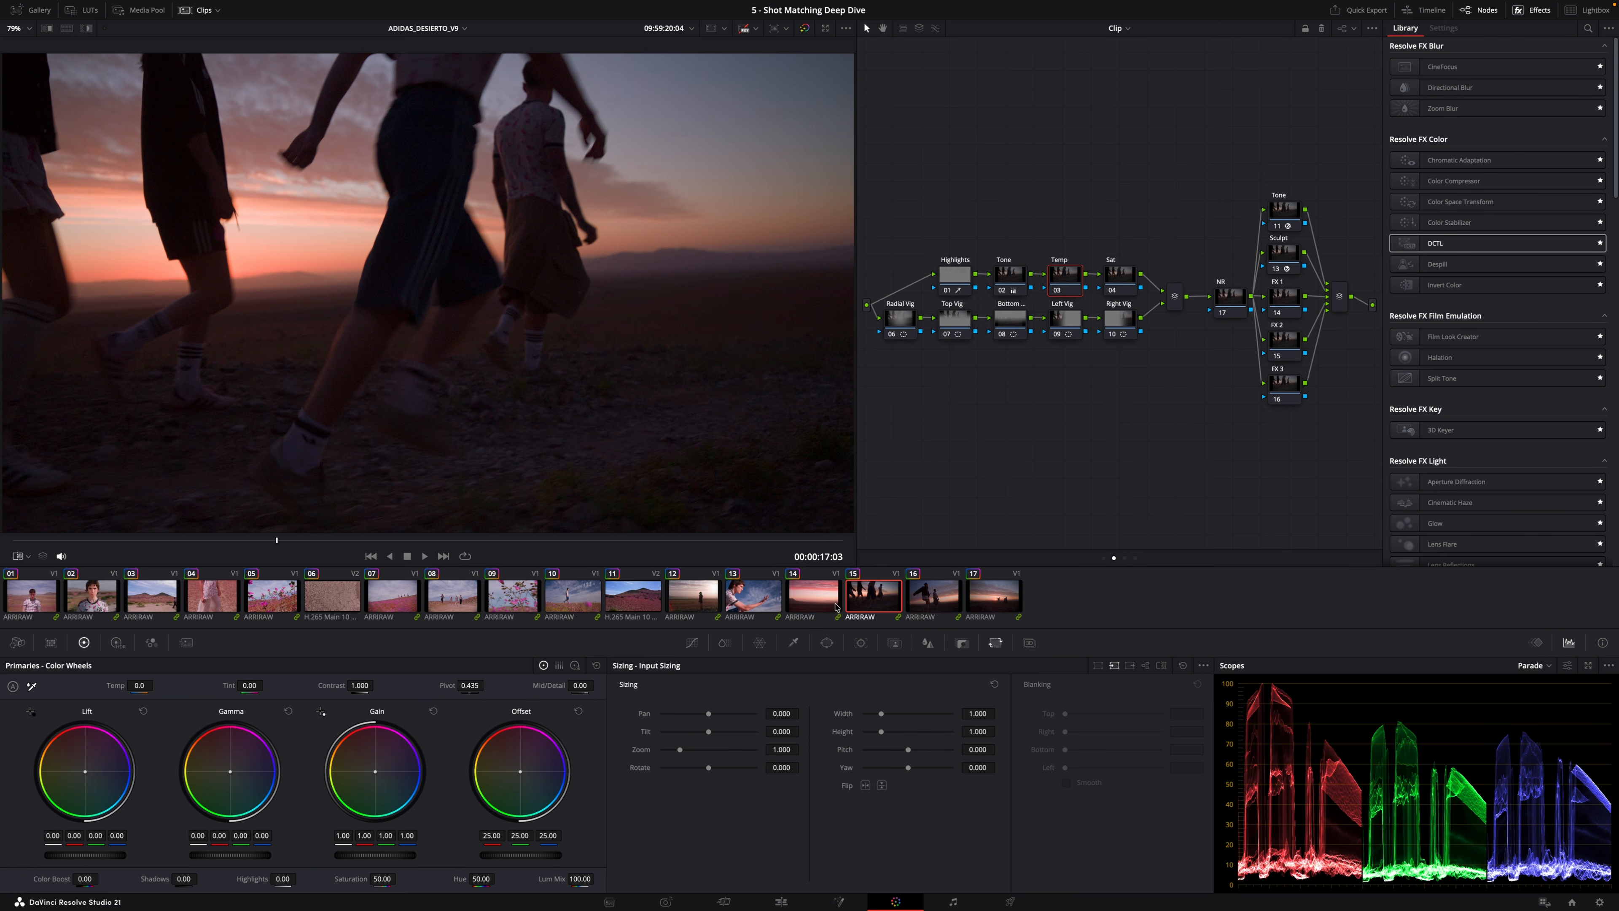
left_click(821, 611)
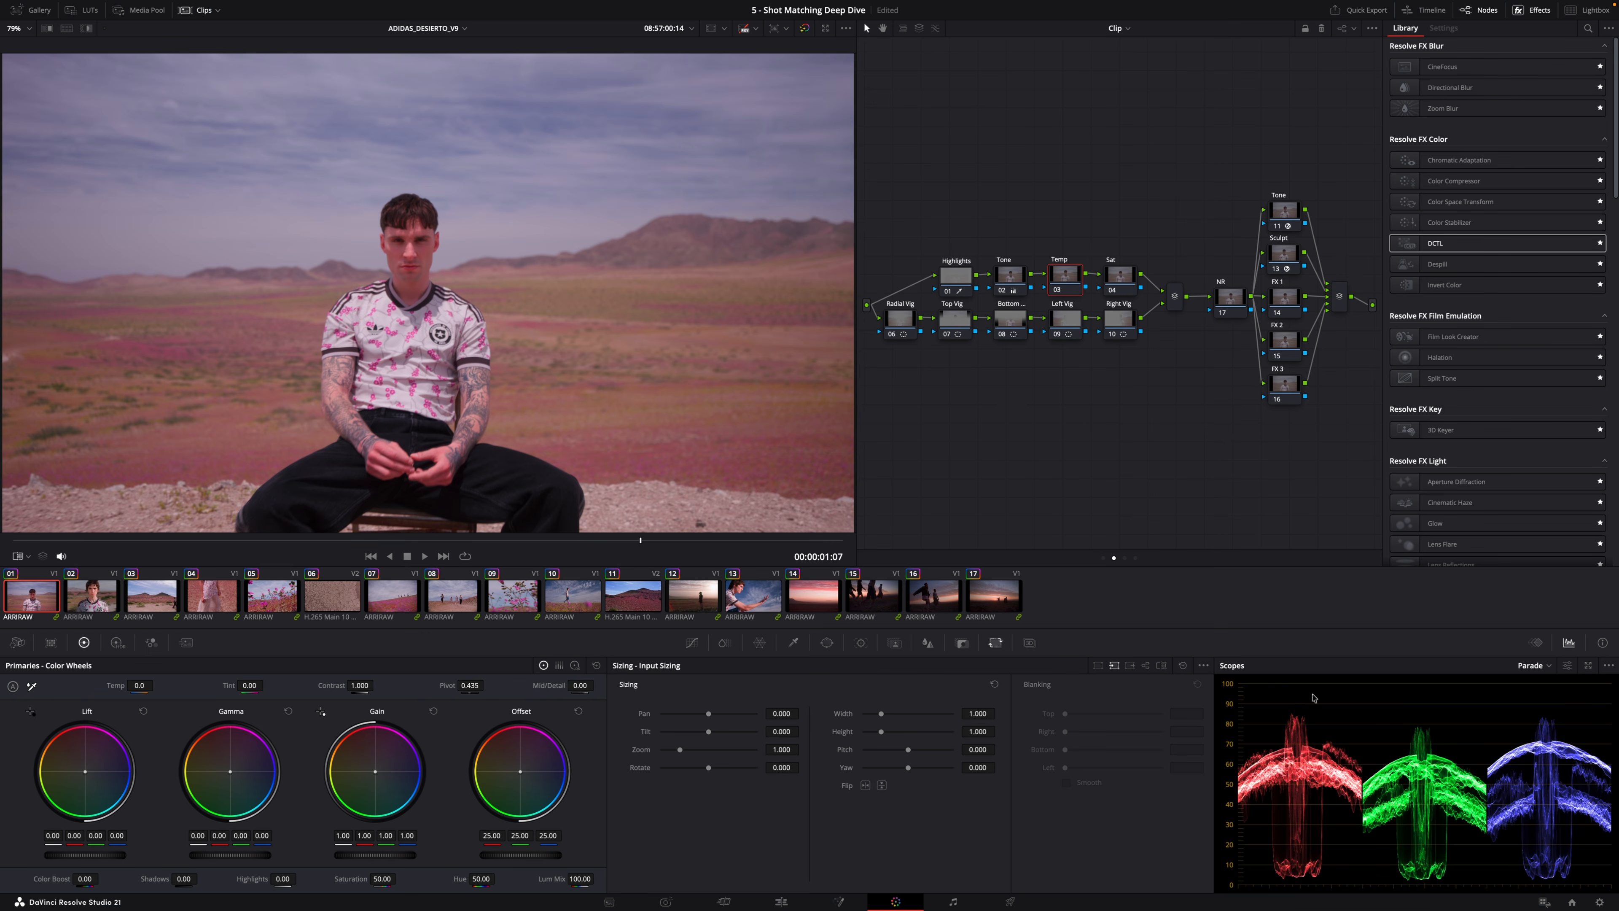
Switch the scope to Vectorscope and shift the Temp node Offset of the opening clips, setting the second clip to 24.07, 24.44, 25.01.
left_click(1531, 665)
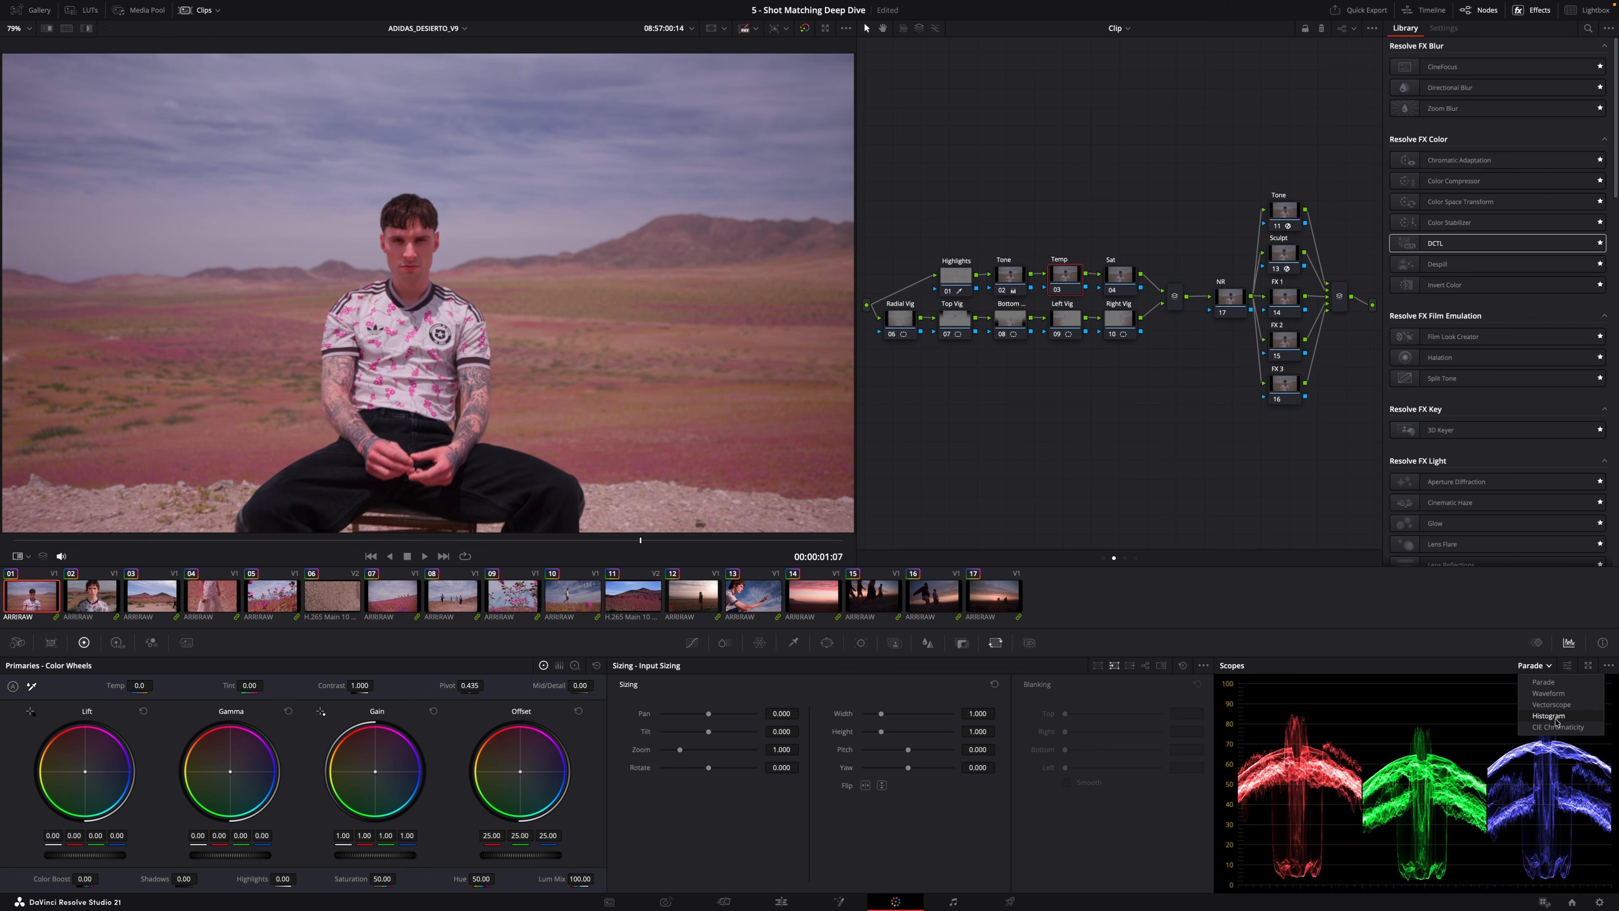
left_click(1546, 710)
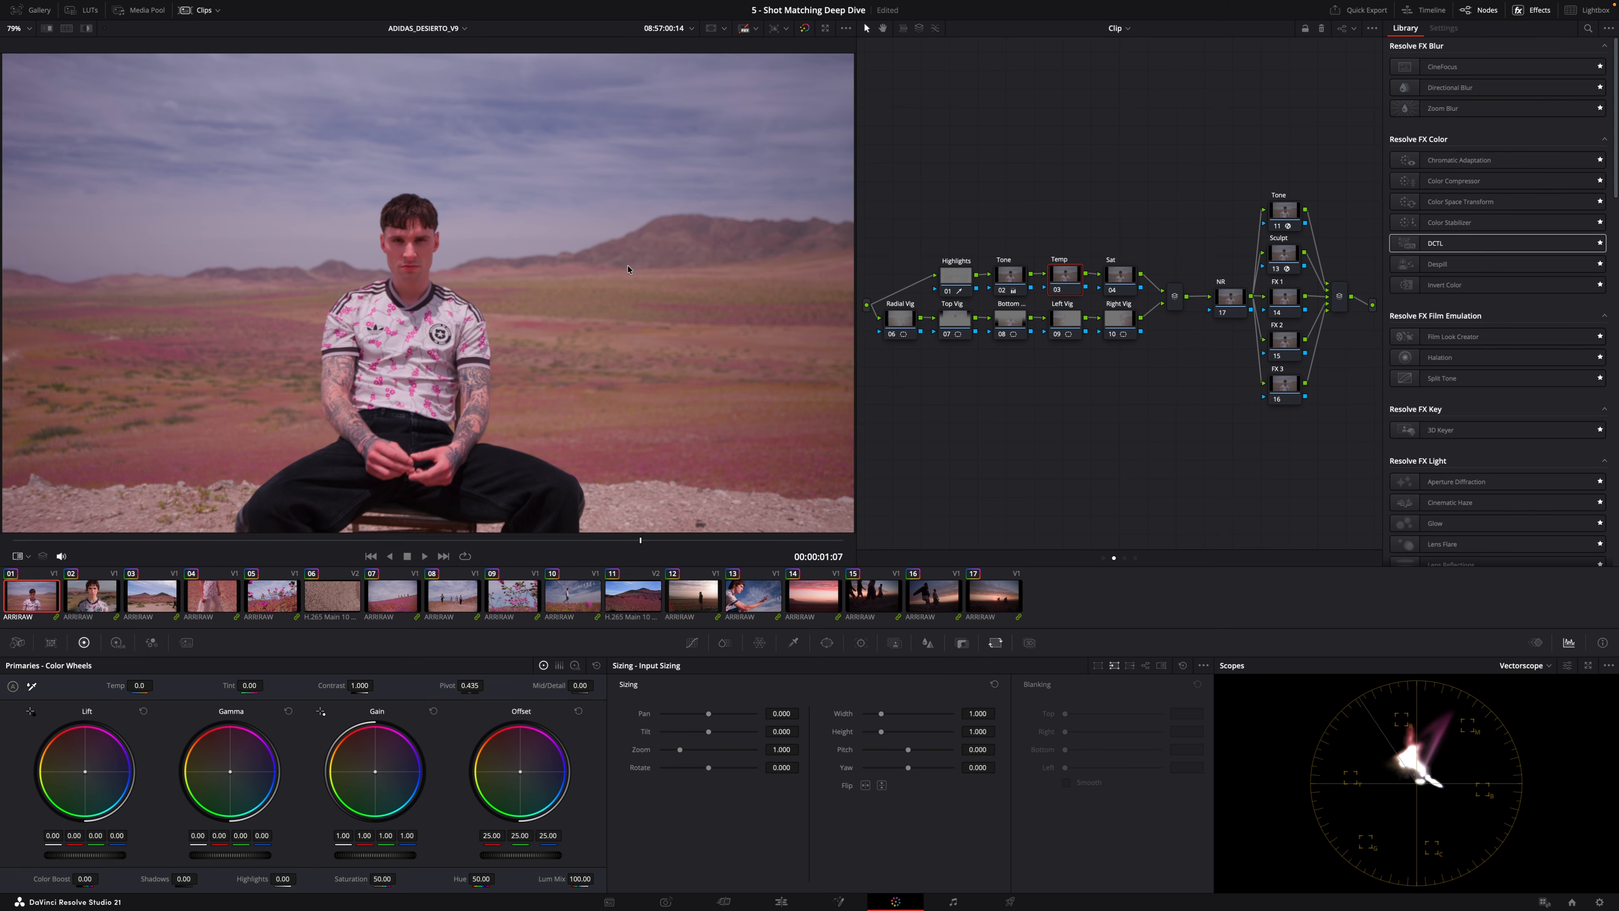
key("Down")
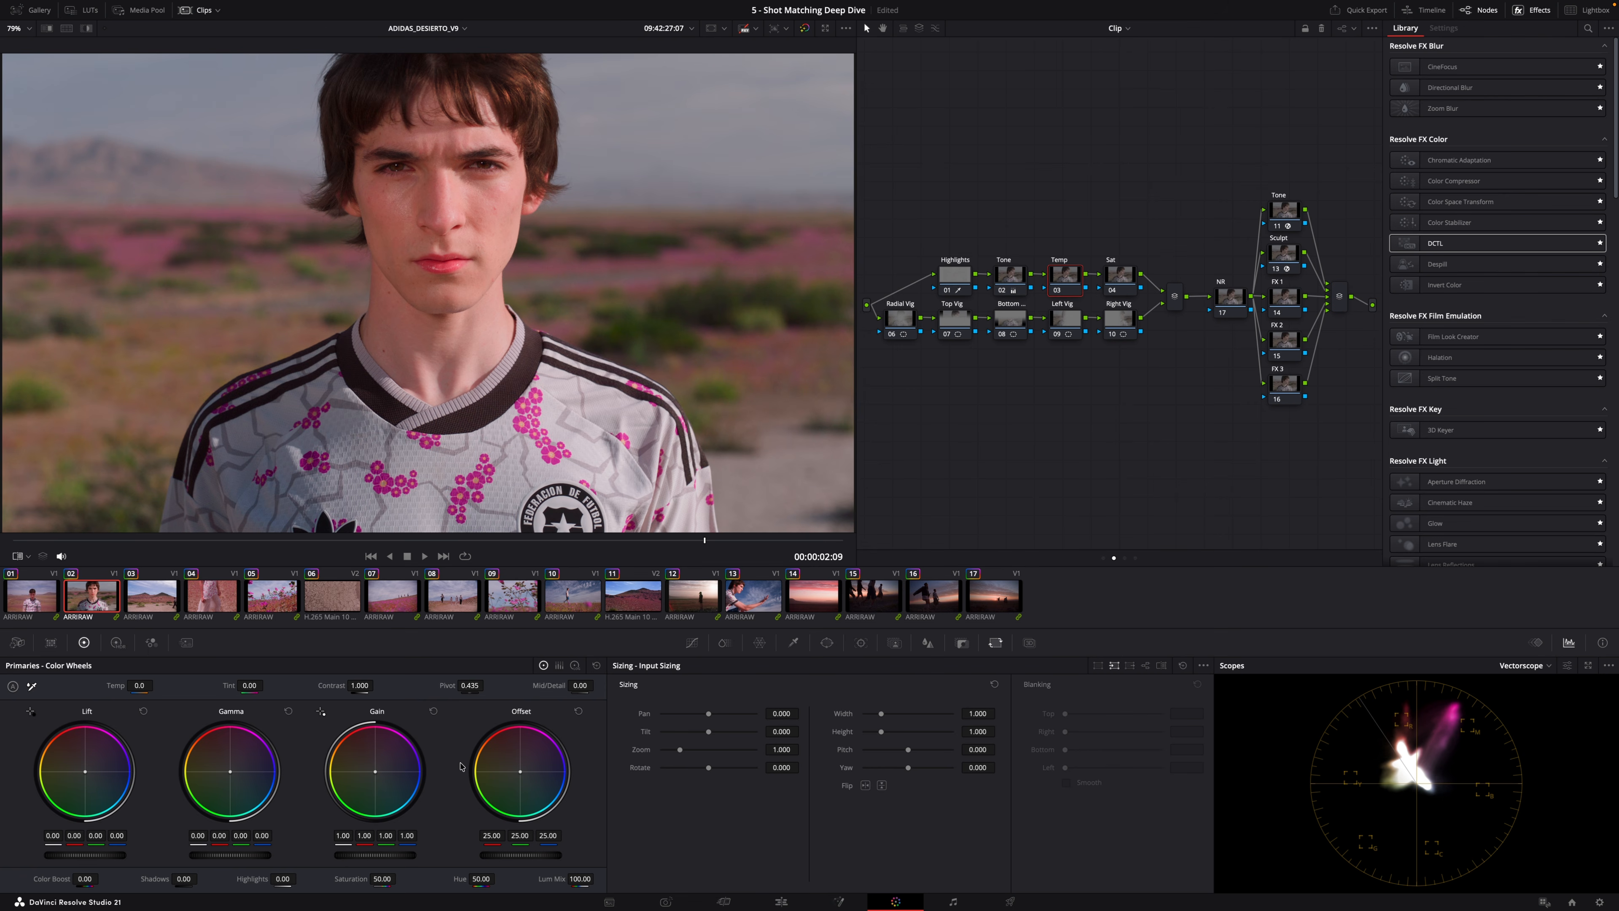
left_click_drag(521, 778, 519, 771)
key("Up")
left_click_drag(519, 773, 520, 775)
key("Down")
key("Down")
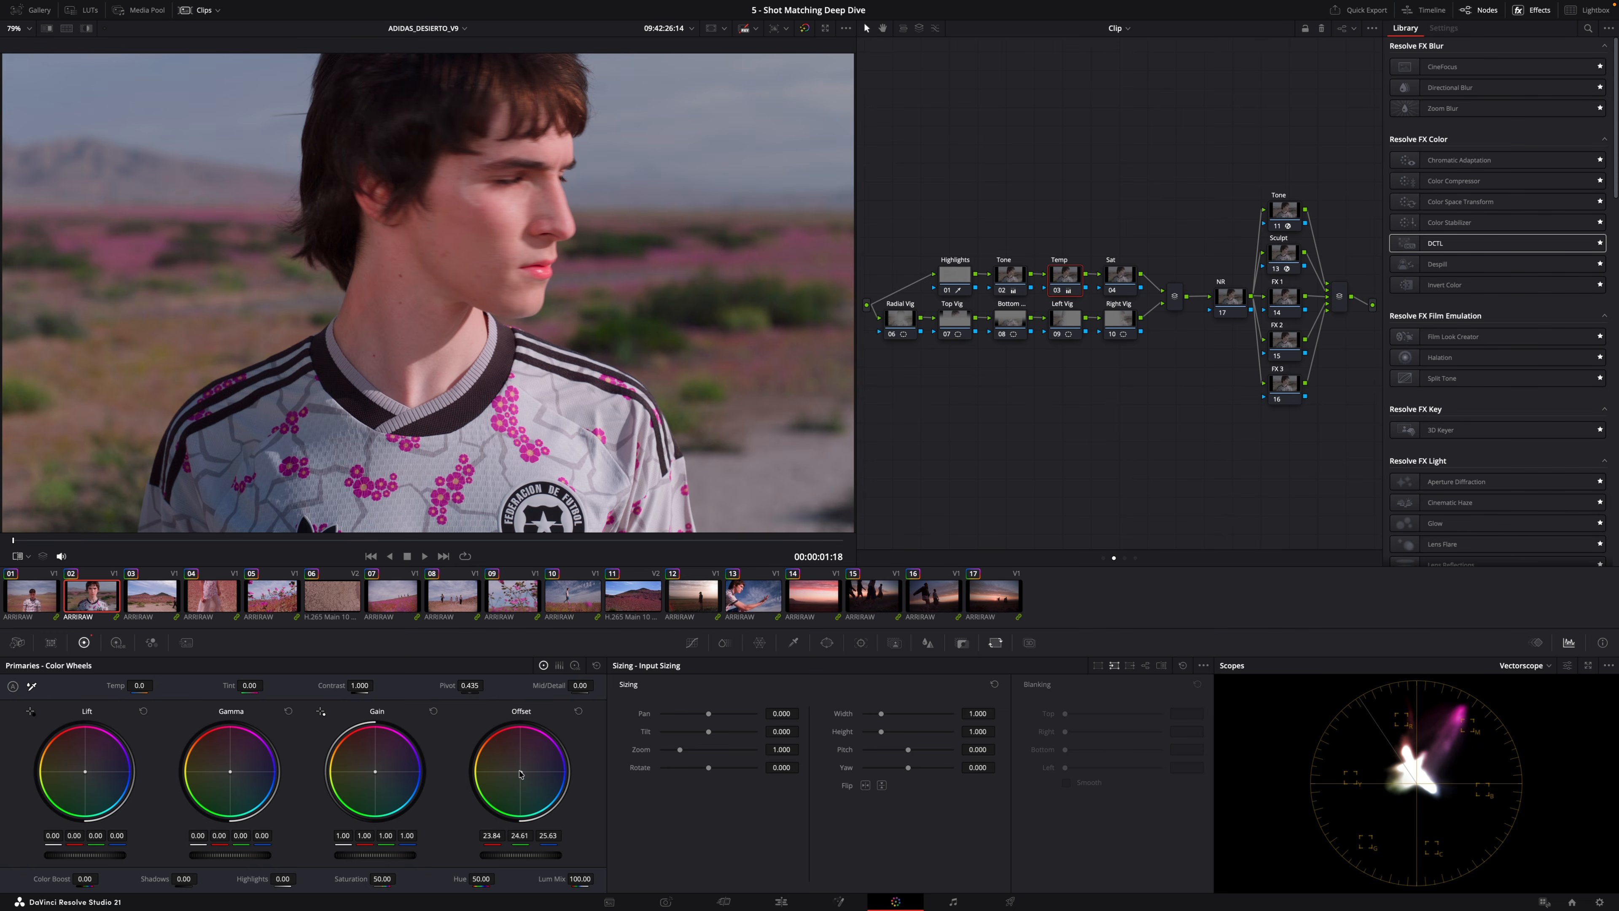
left_click_drag(521, 775, 521, 774)
key("ctrl+s")
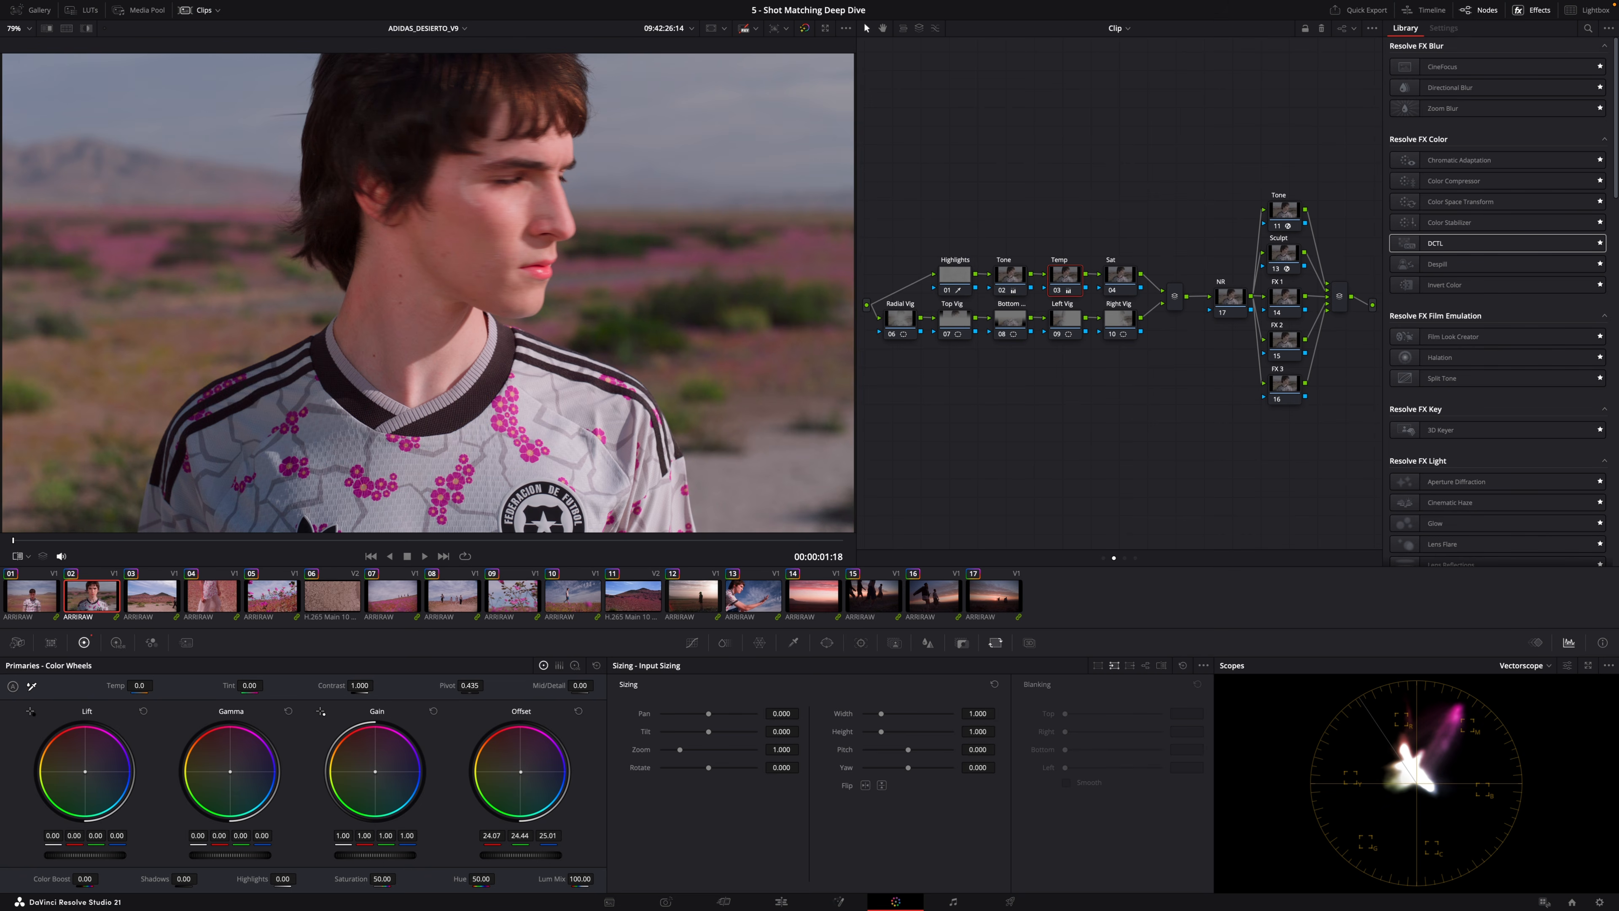
Flip between the first two clips and refine the second clip's Offset to 24.07, 24.12, 24.41.
key("Up")
key("Down")
key("Up")
key("Down")
key("Up")
key("Down")
key("Up")
key("Down")
left_click_drag(521, 772, 517, 767)
key("Up")
key("Down")
key("Up")
key("Down")
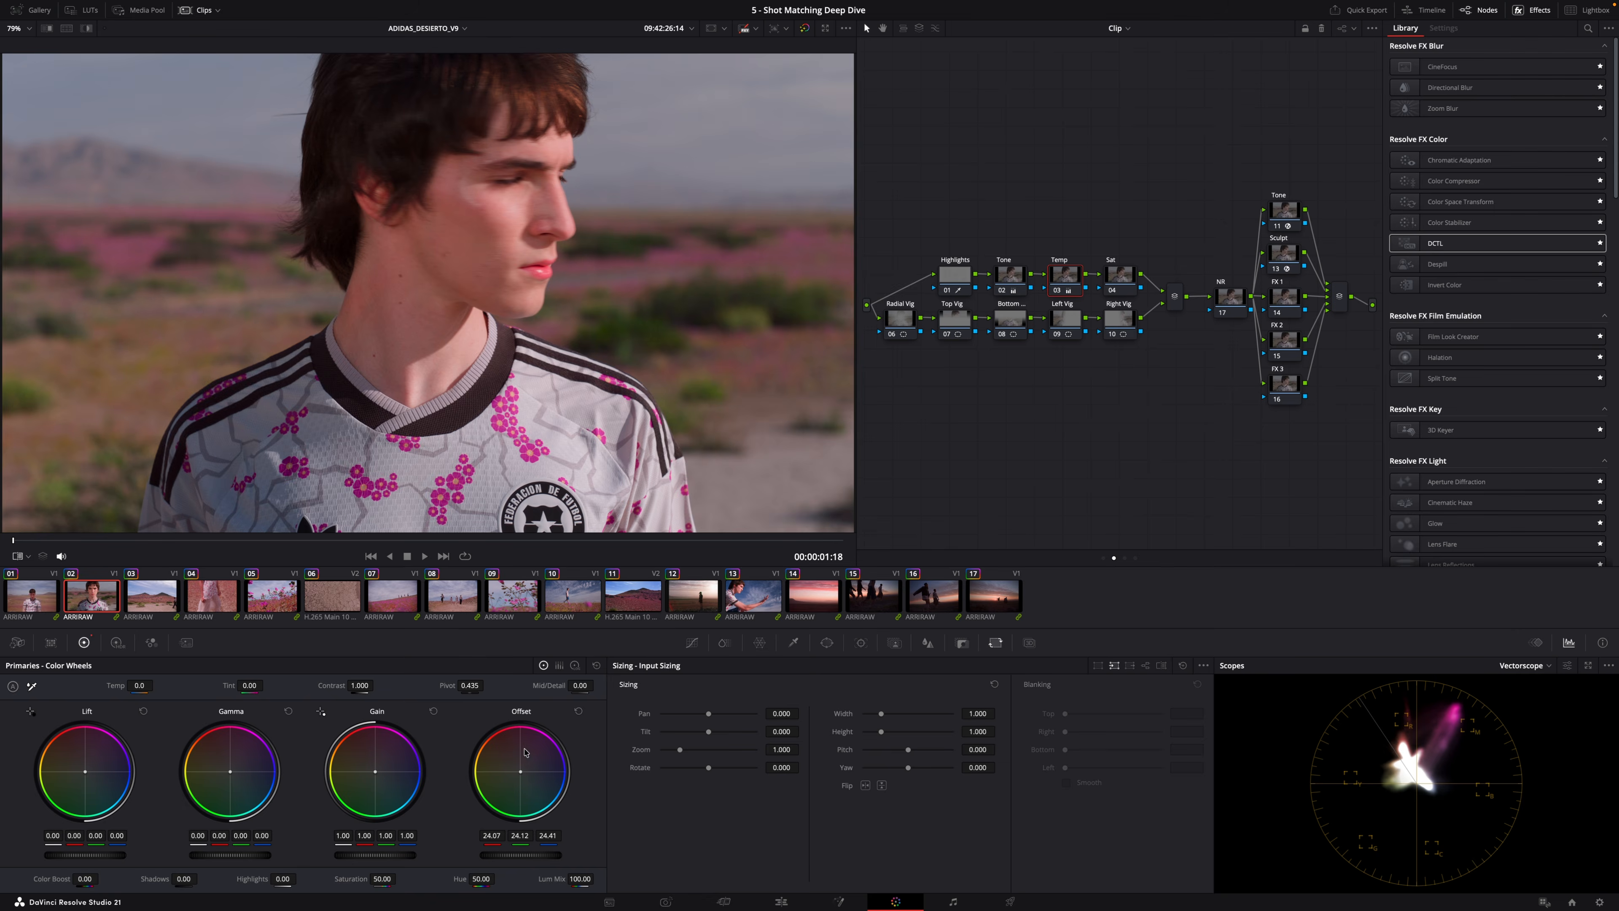
key("Up")
key("space")
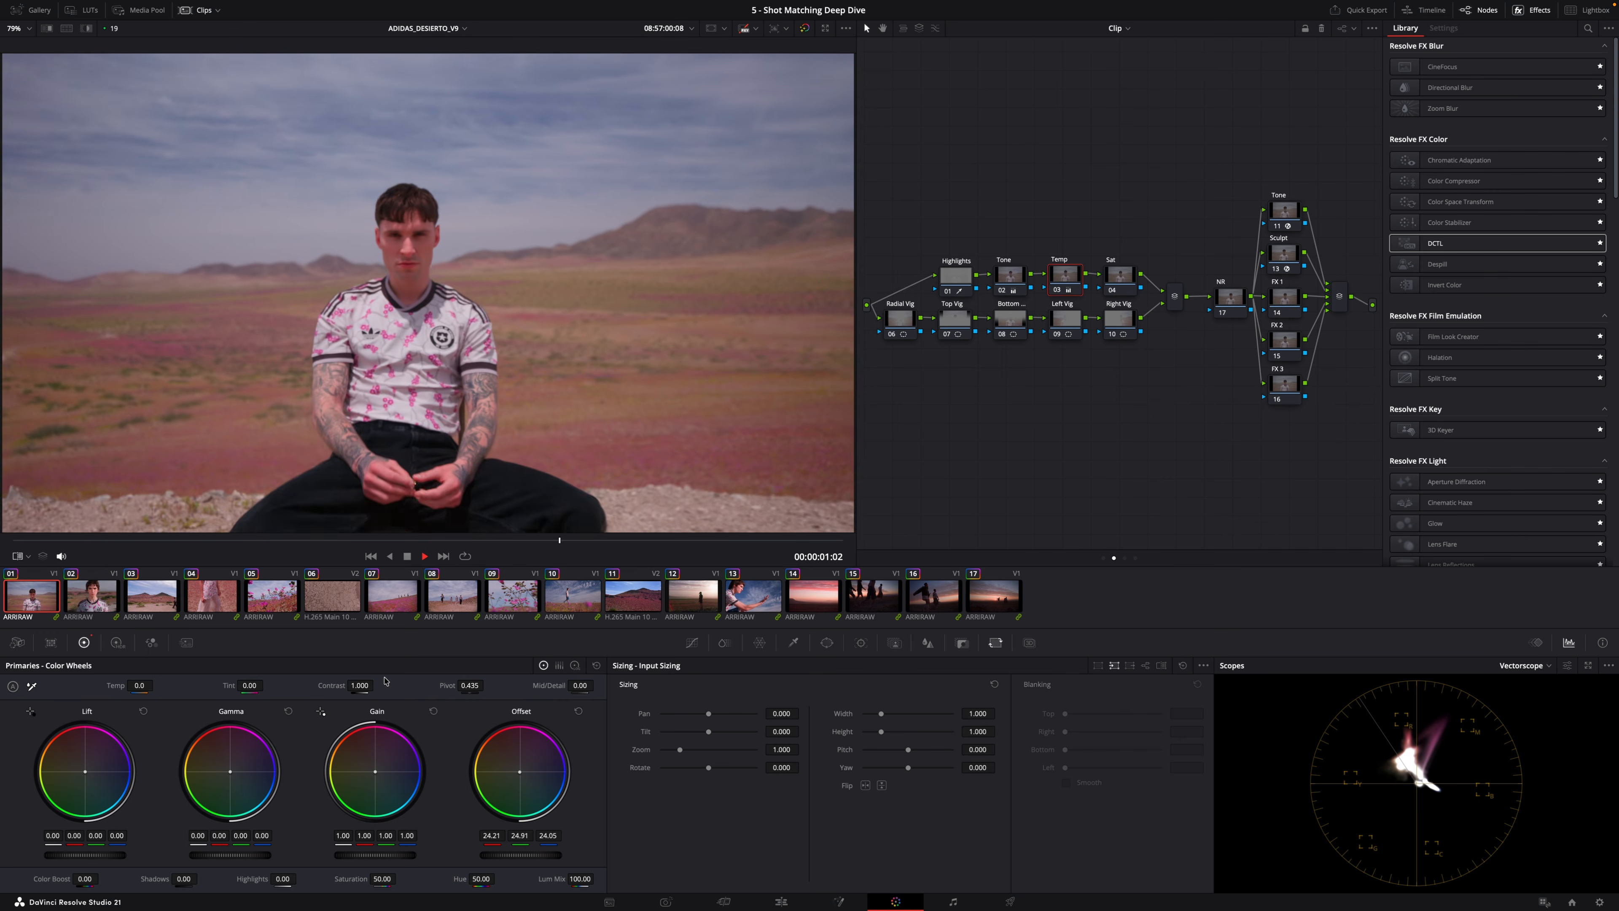
key("space")
Step back through the third, second and first clips with the Tone node selected to review their wheels.
left_click(1018, 276)
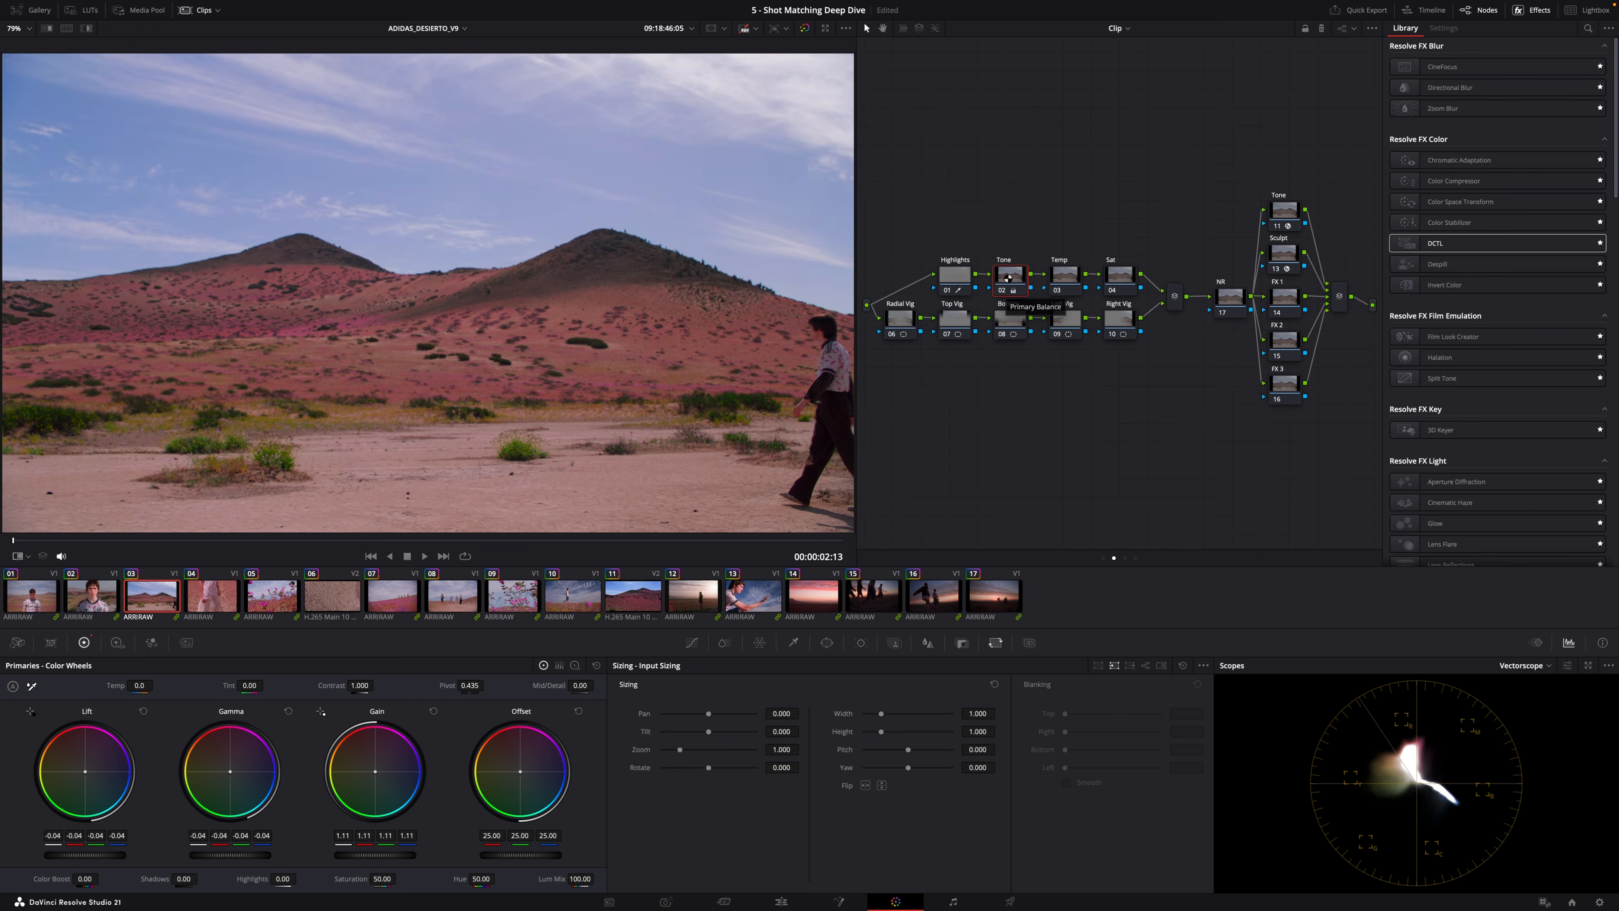
key("Up")
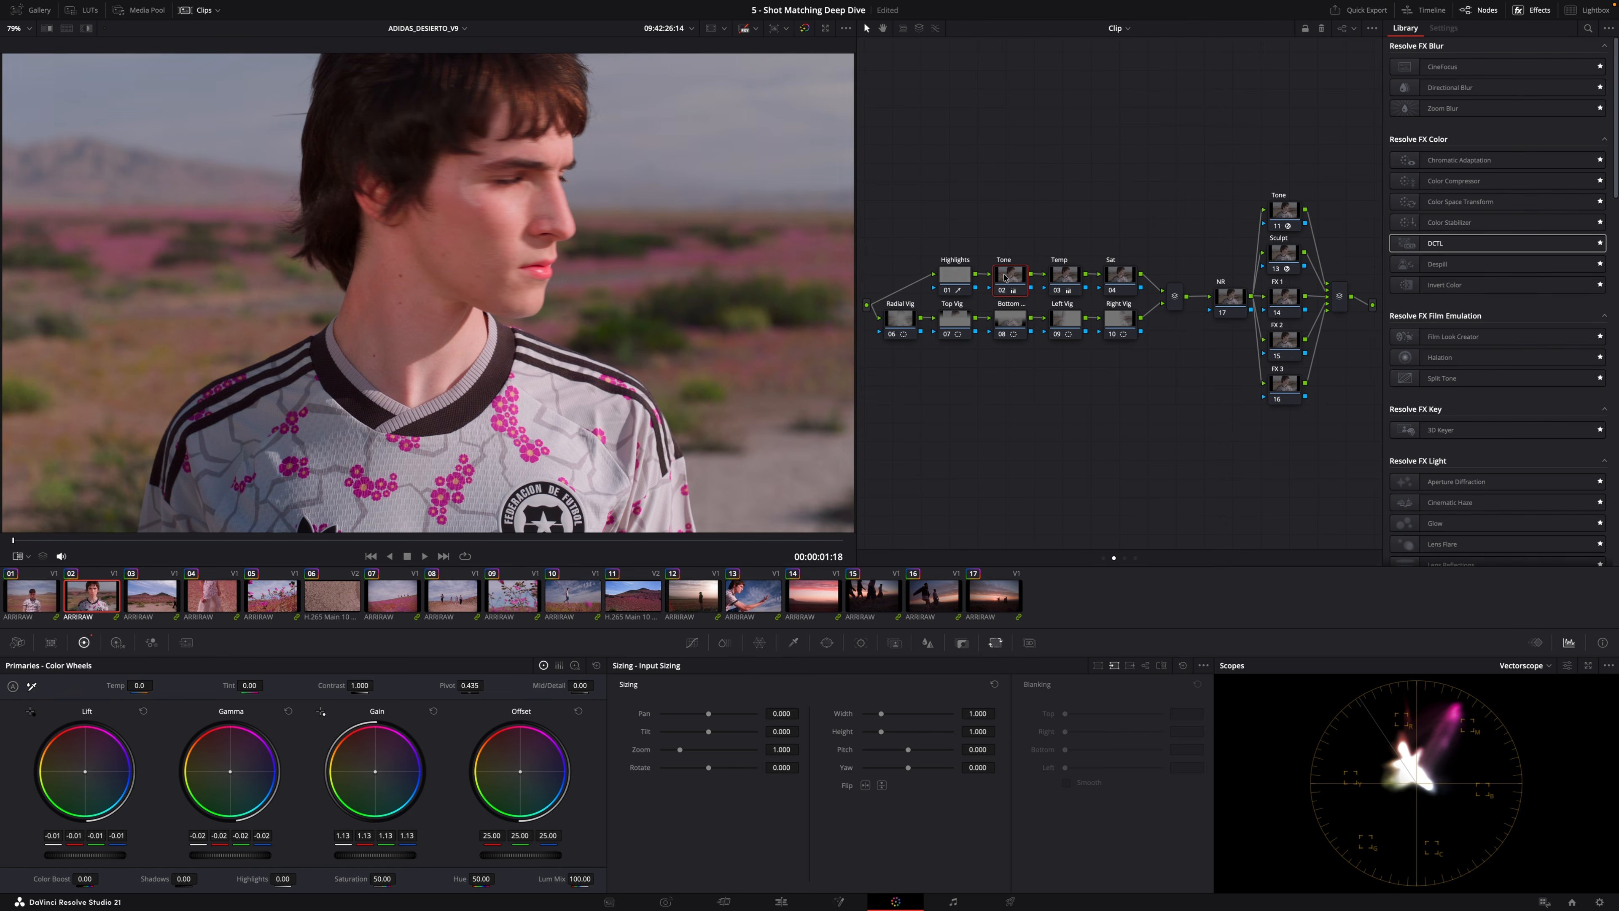
key("Up")
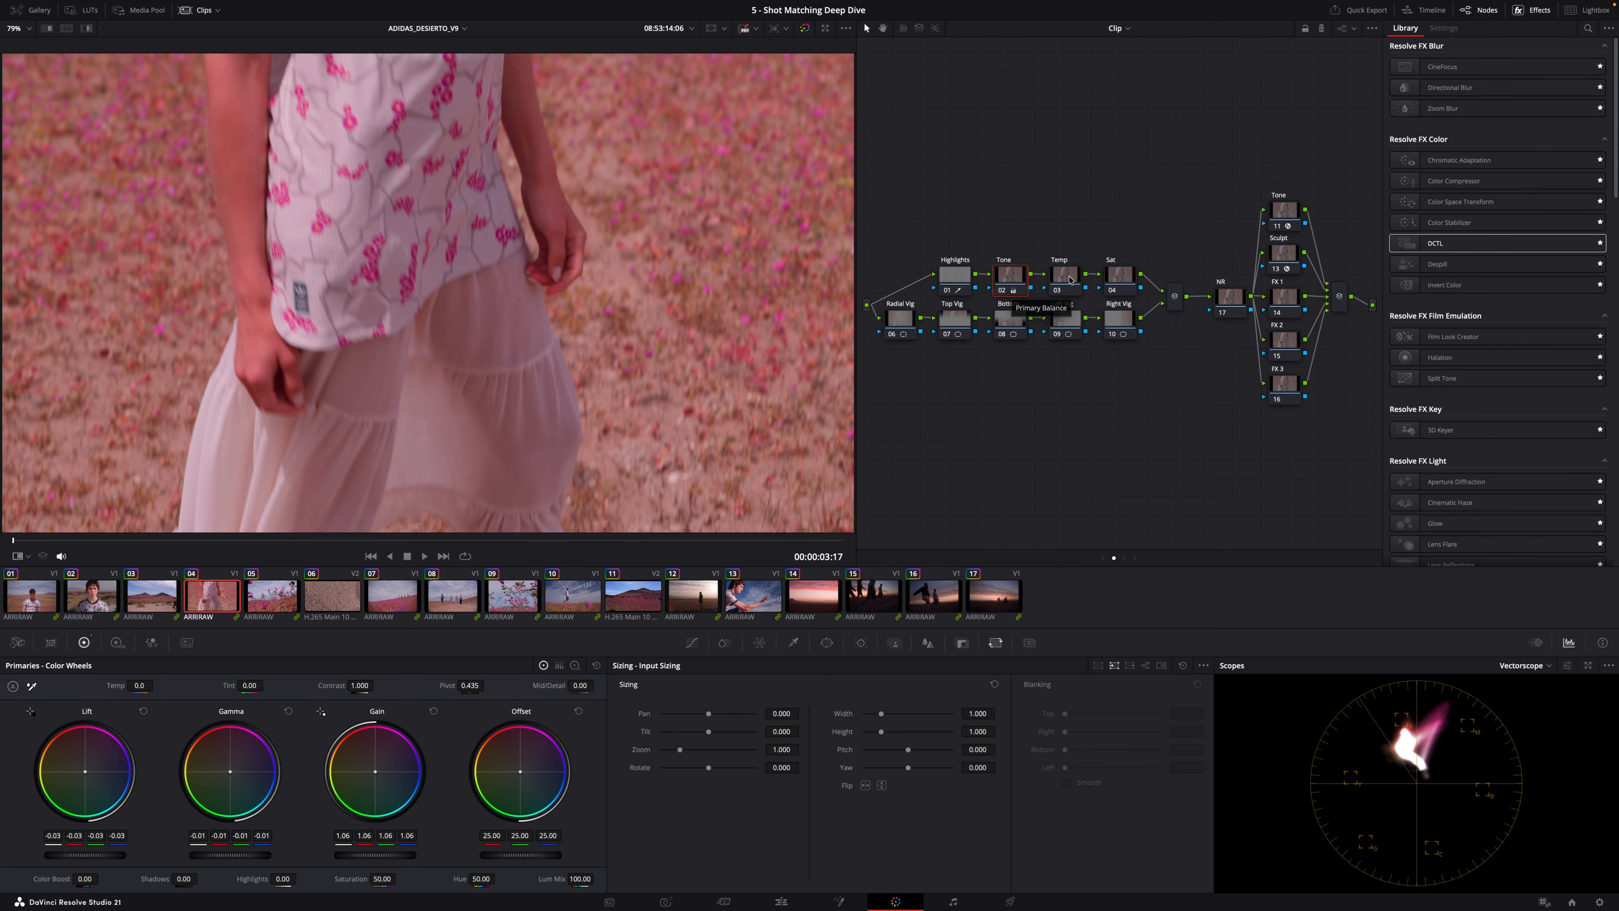
Select the fourth clip's Temp node, shift its Offset to 23.47, 24.71, 24.80 and save the project.
left_click(1061, 277)
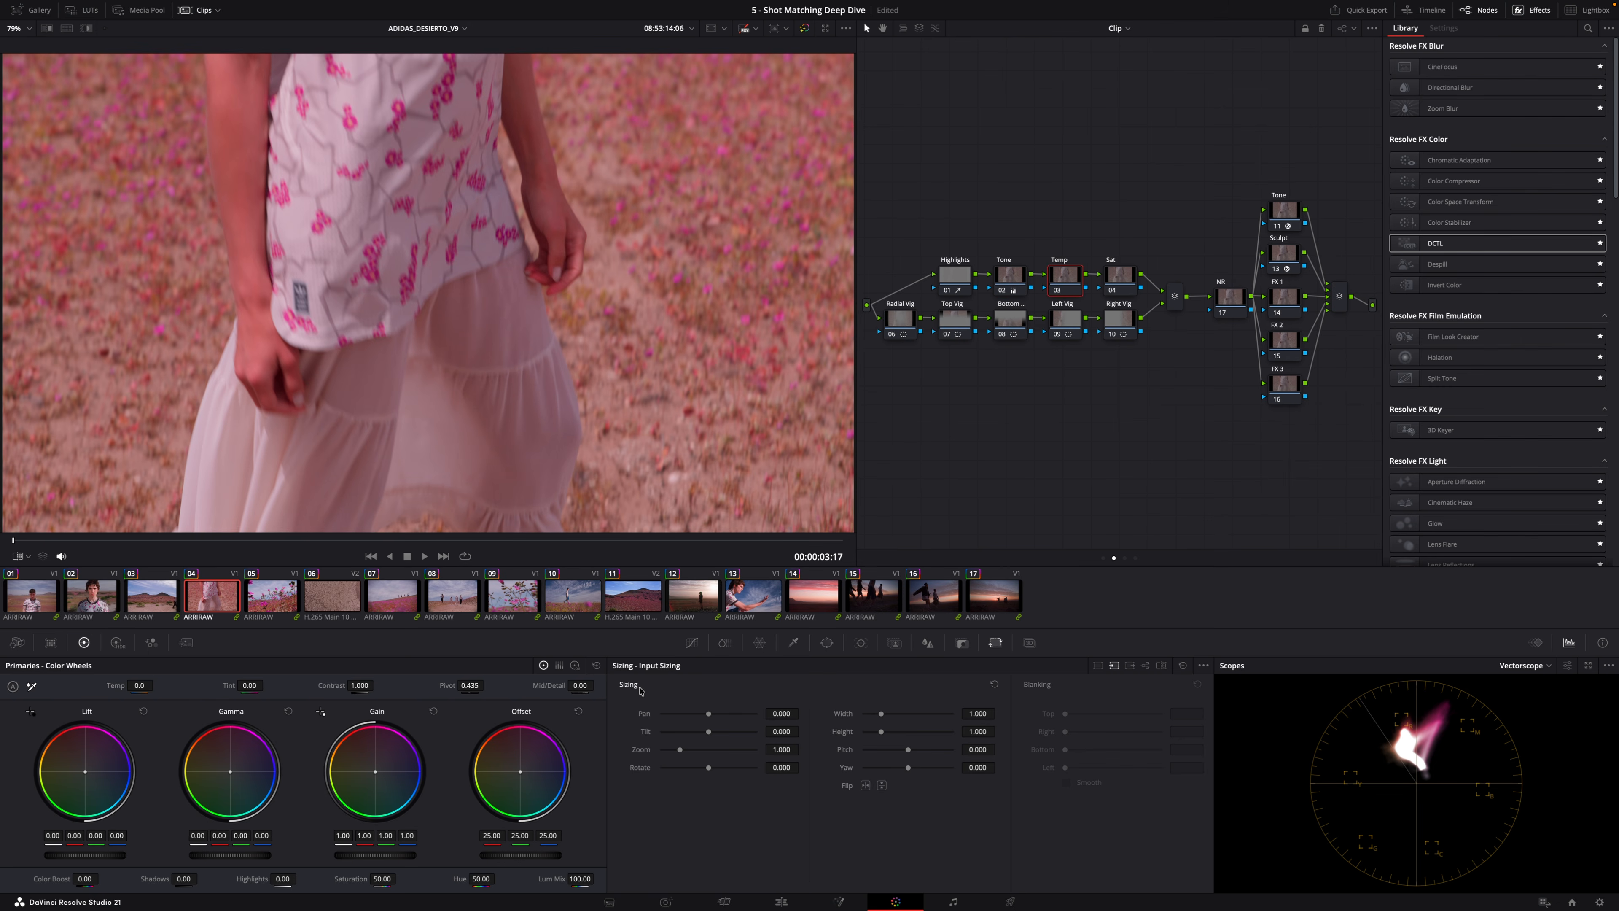
left_click_drag(522, 776, 522, 779)
key("Up")
key("Down")
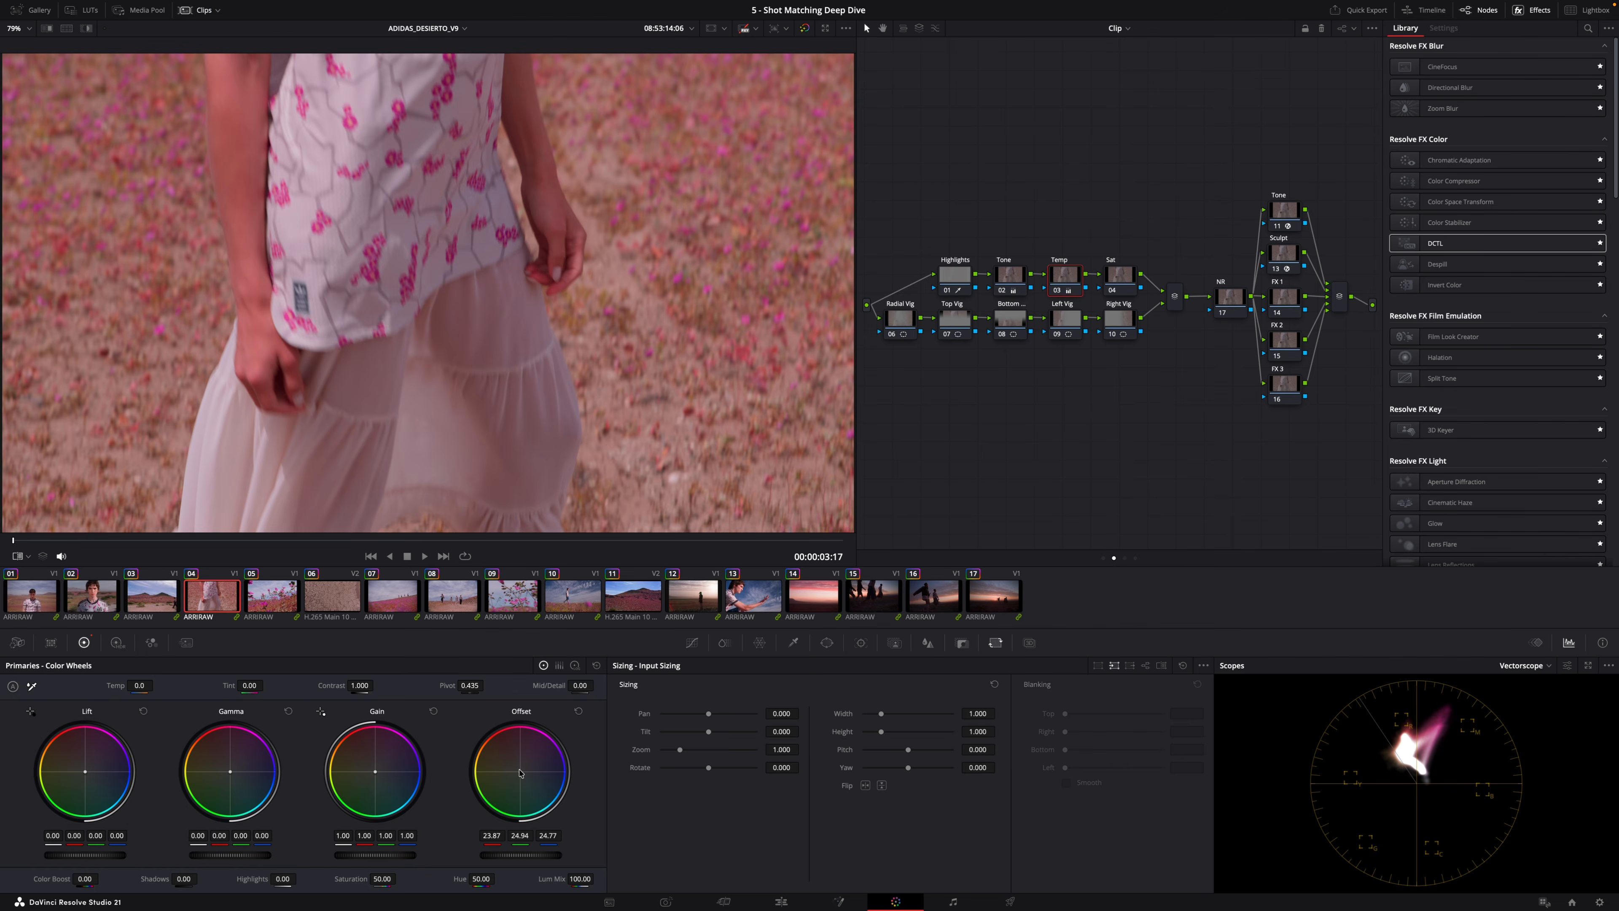
left_click_drag(522, 779, 524, 782)
key("super+s")
key("Up")
key("Down")
Turn on split-screen in the viewer, try the Current Group layout, then switch to Neighbor Clips.
left_click(66, 28)
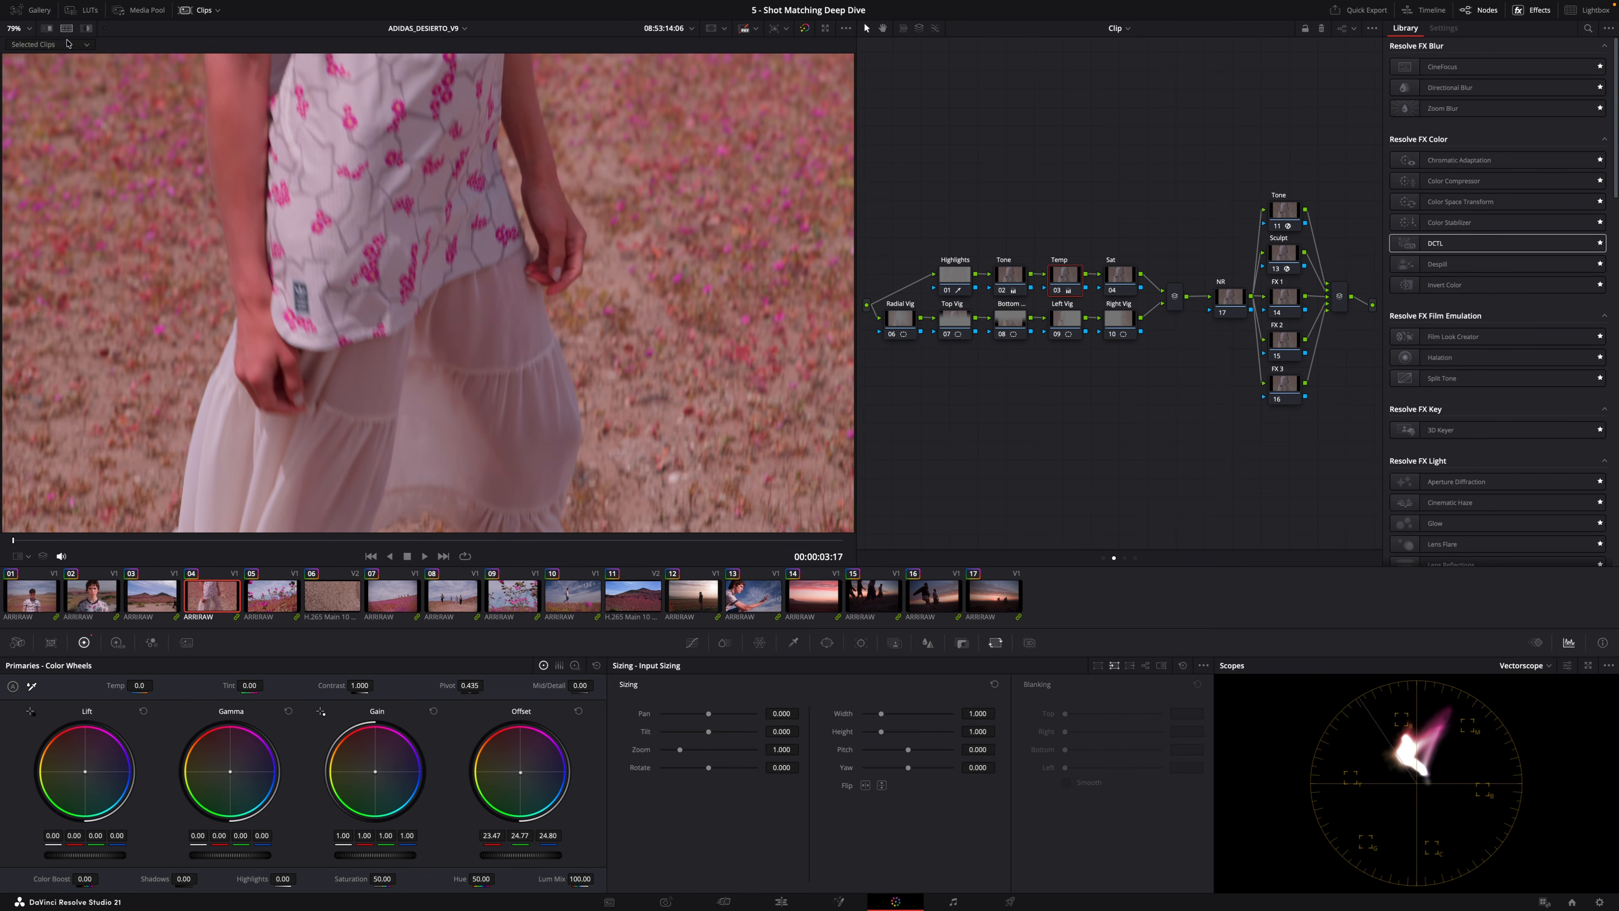
left_click(59, 45)
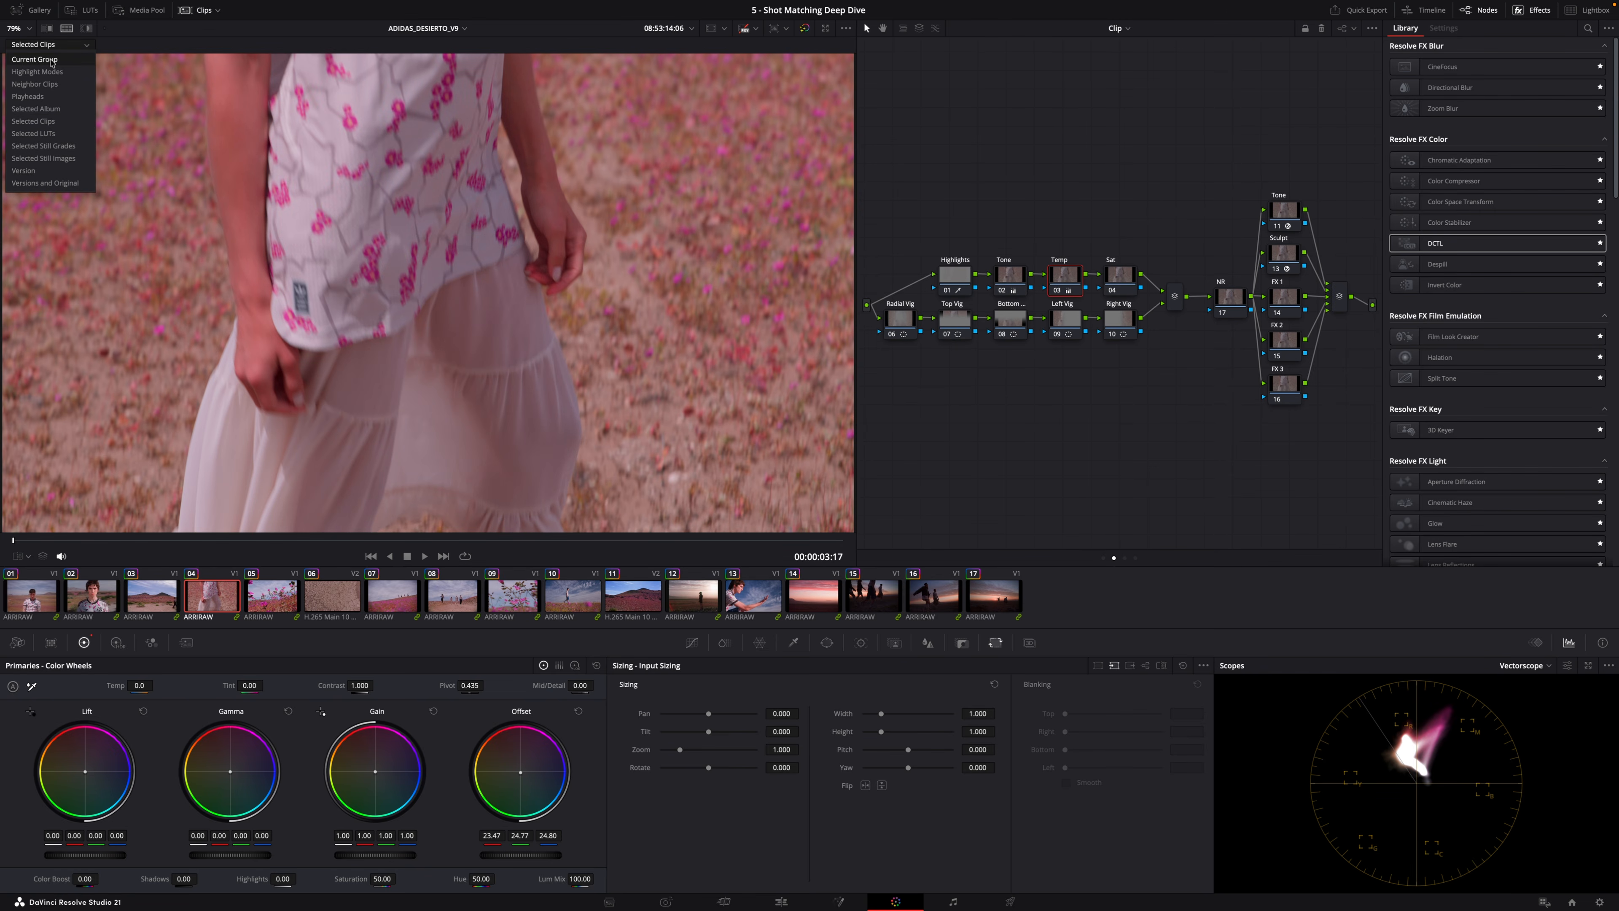
left_click(52, 60)
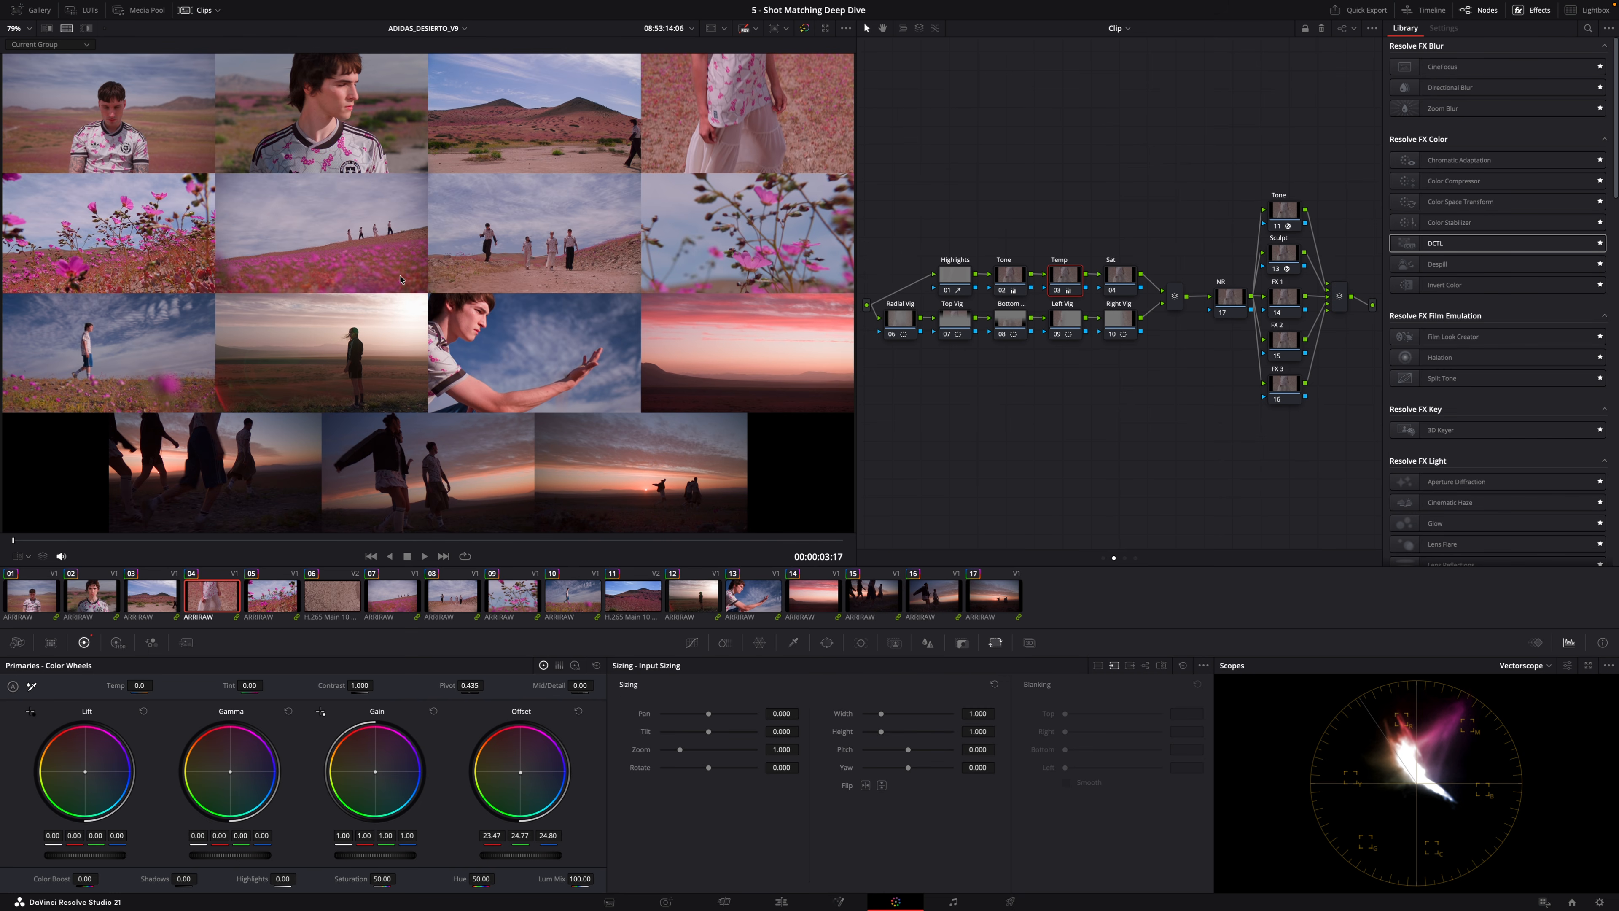
left_click(61, 47)
left_click(59, 78)
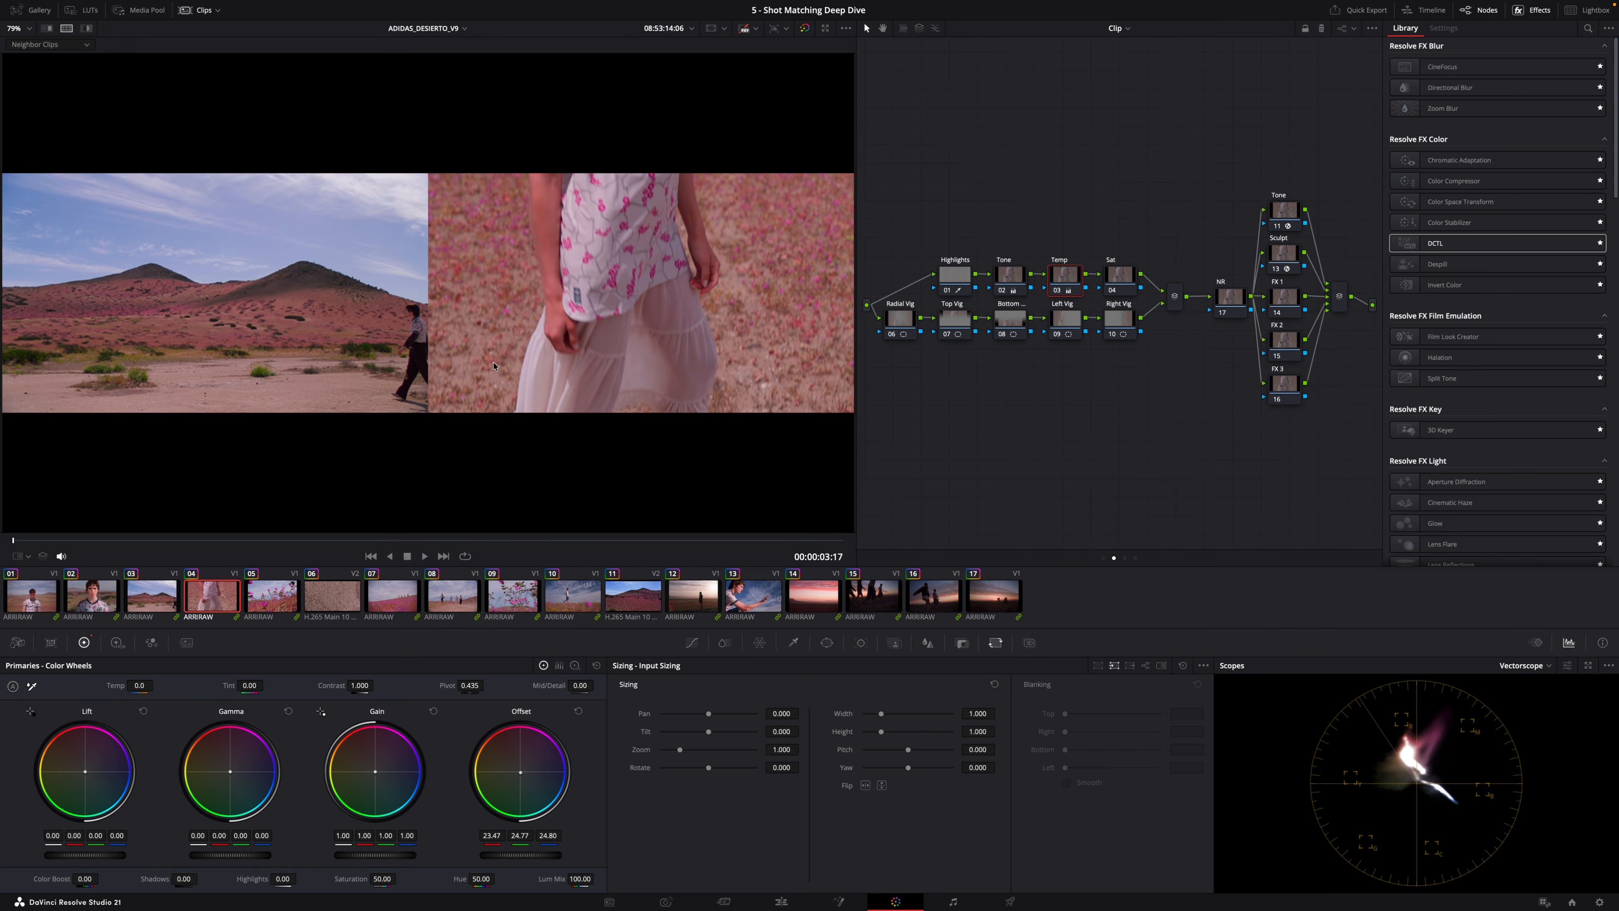
Step through the third, fourth and fifth clips to compare each against its neighbouring clips in the split view.
left_click(153, 601)
left_click(208, 606)
left_click(275, 604)
left_click(222, 600)
left_click(257, 602)
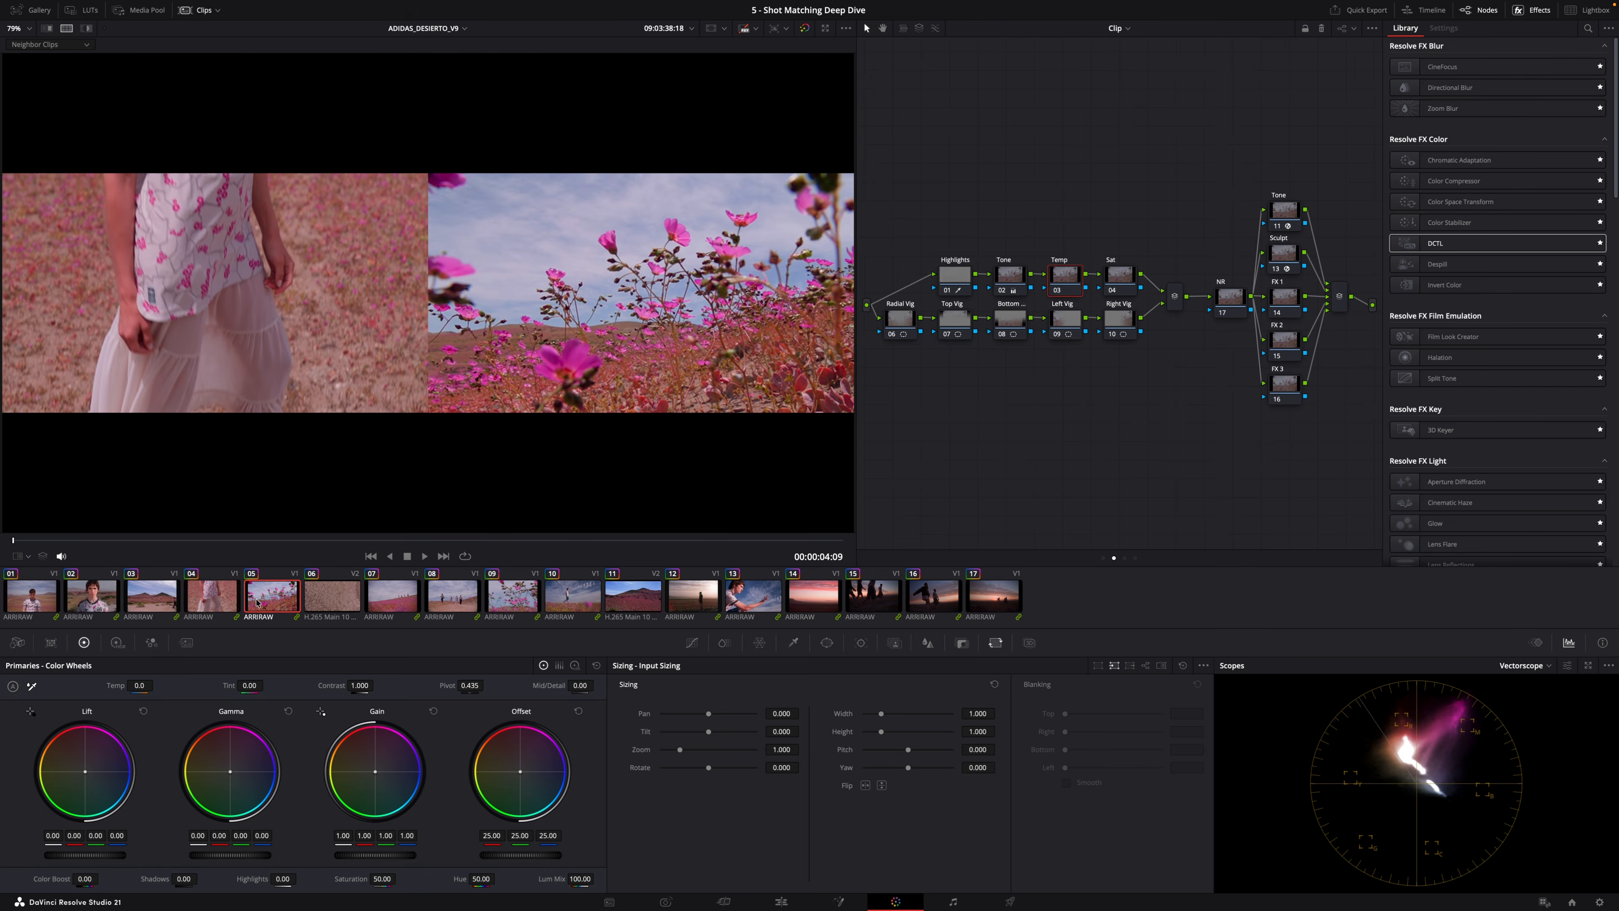
left_click(159, 609)
left_click(203, 603)
Switch the split-screen layout to Selected Clips, add the first three clips alongside the fourth, and scrub through them.
left_click(49, 44)
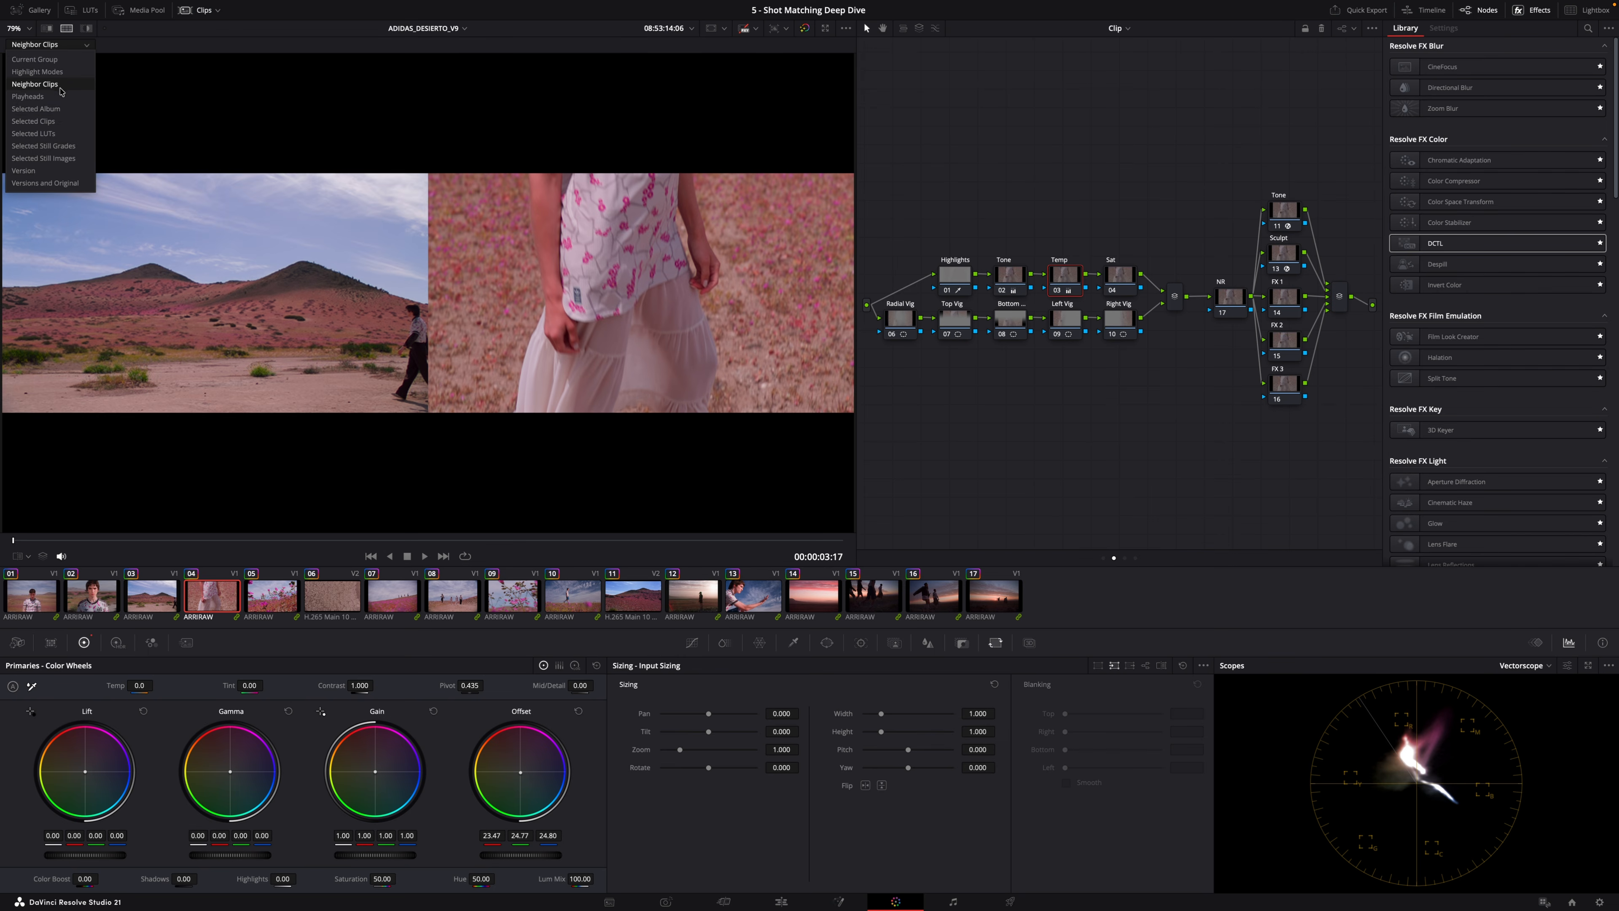
left_click(59, 121)
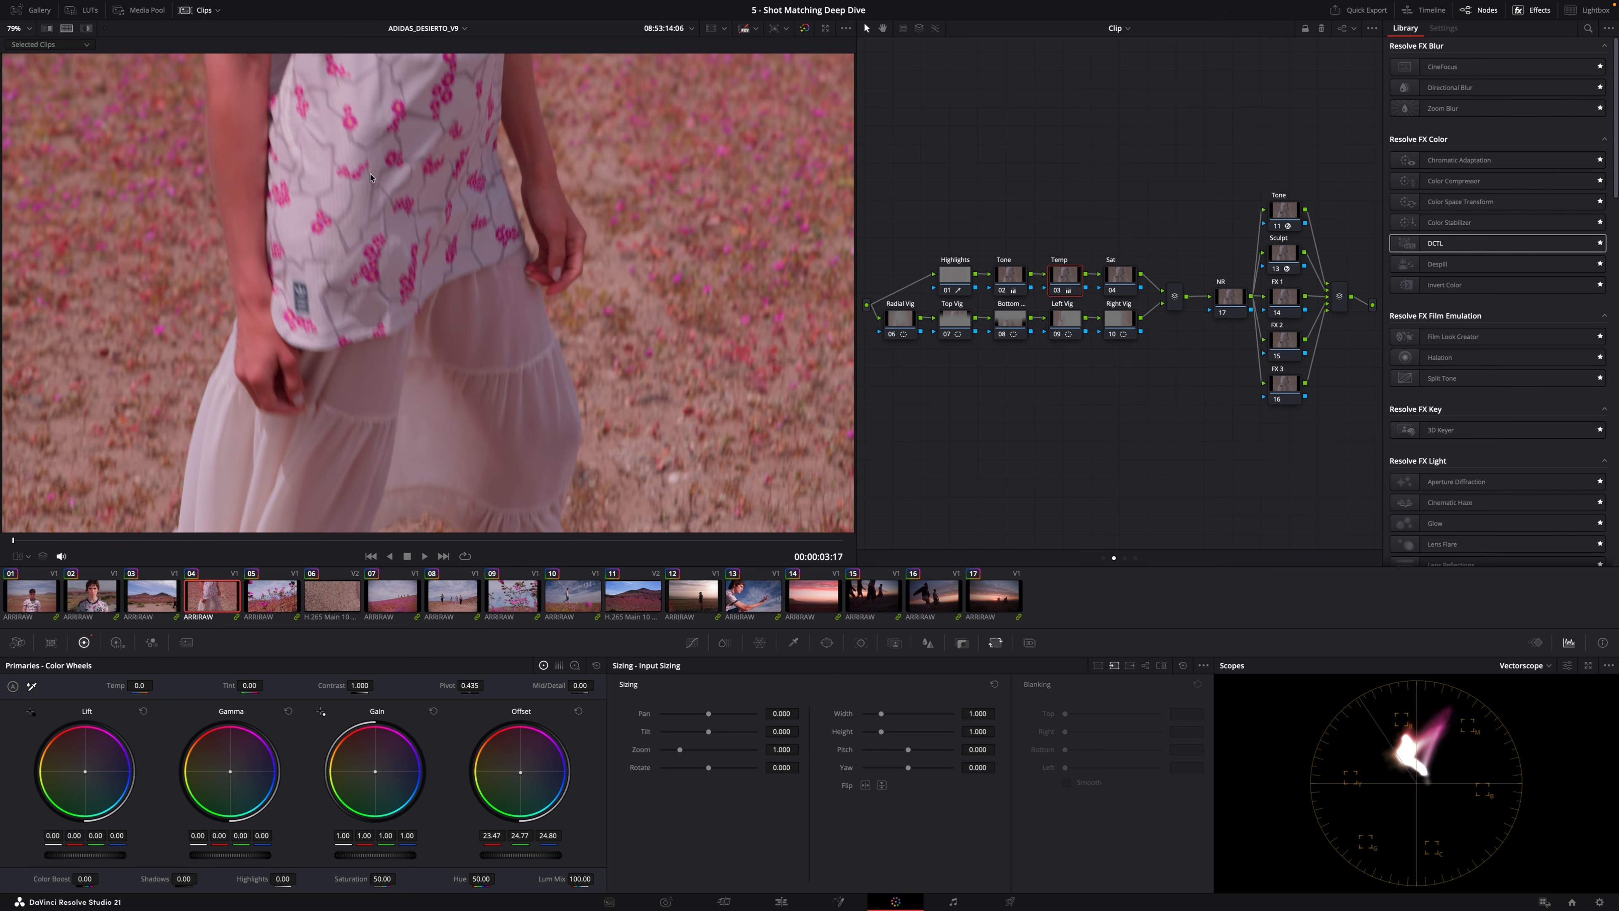
left_click(141, 597, "ctrl")
left_click(90, 599, "ctrl")
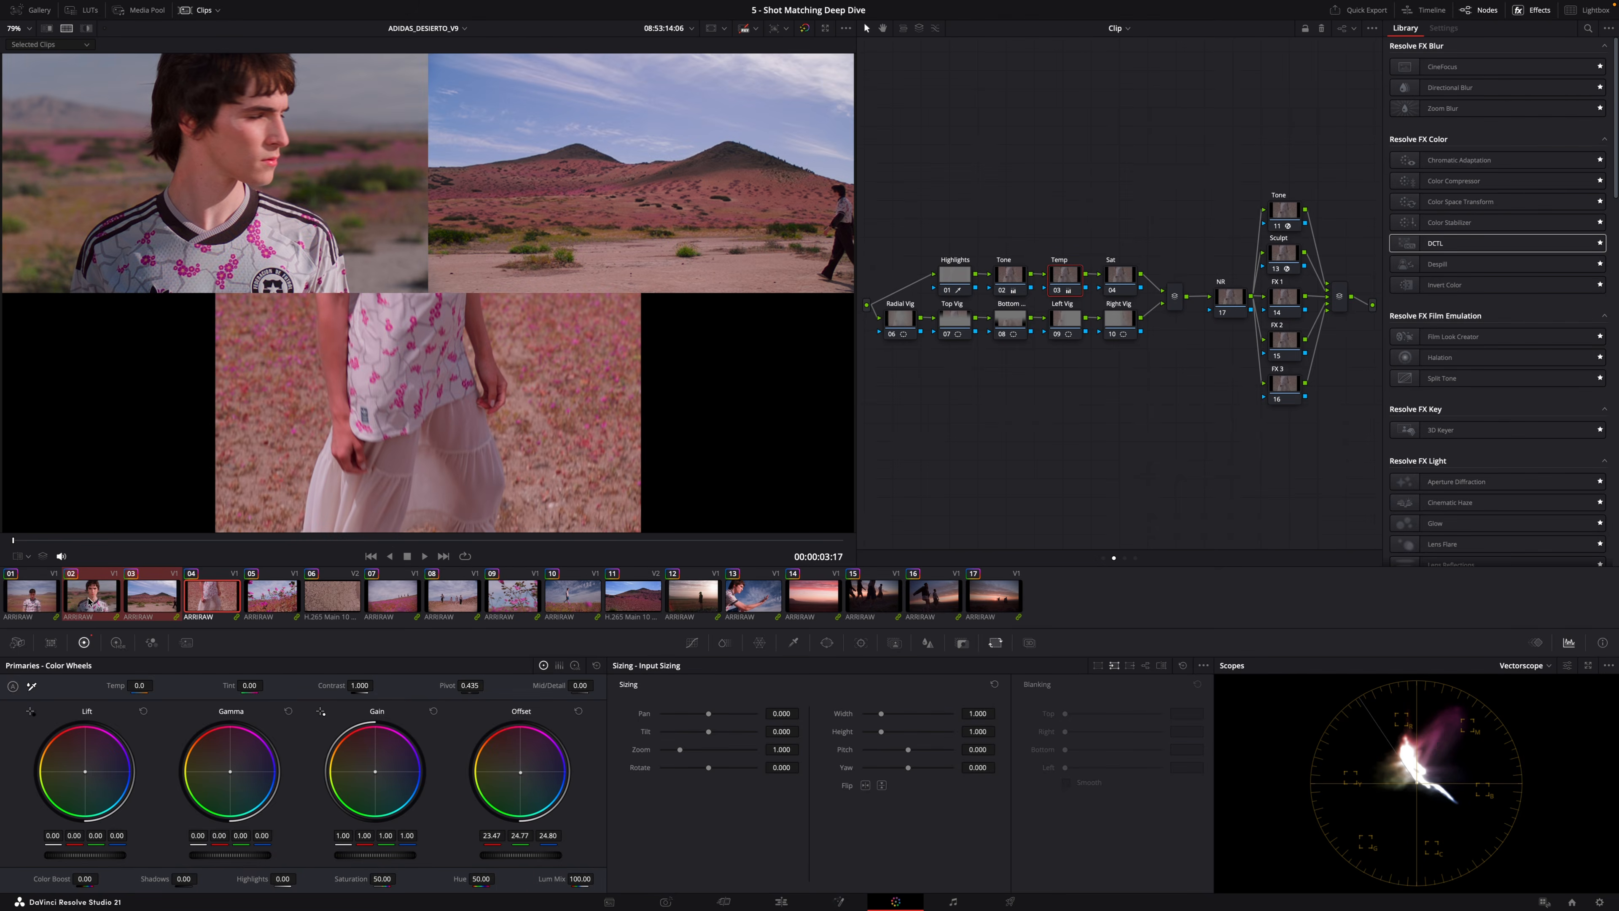
left_click(46, 605, "ctrl")
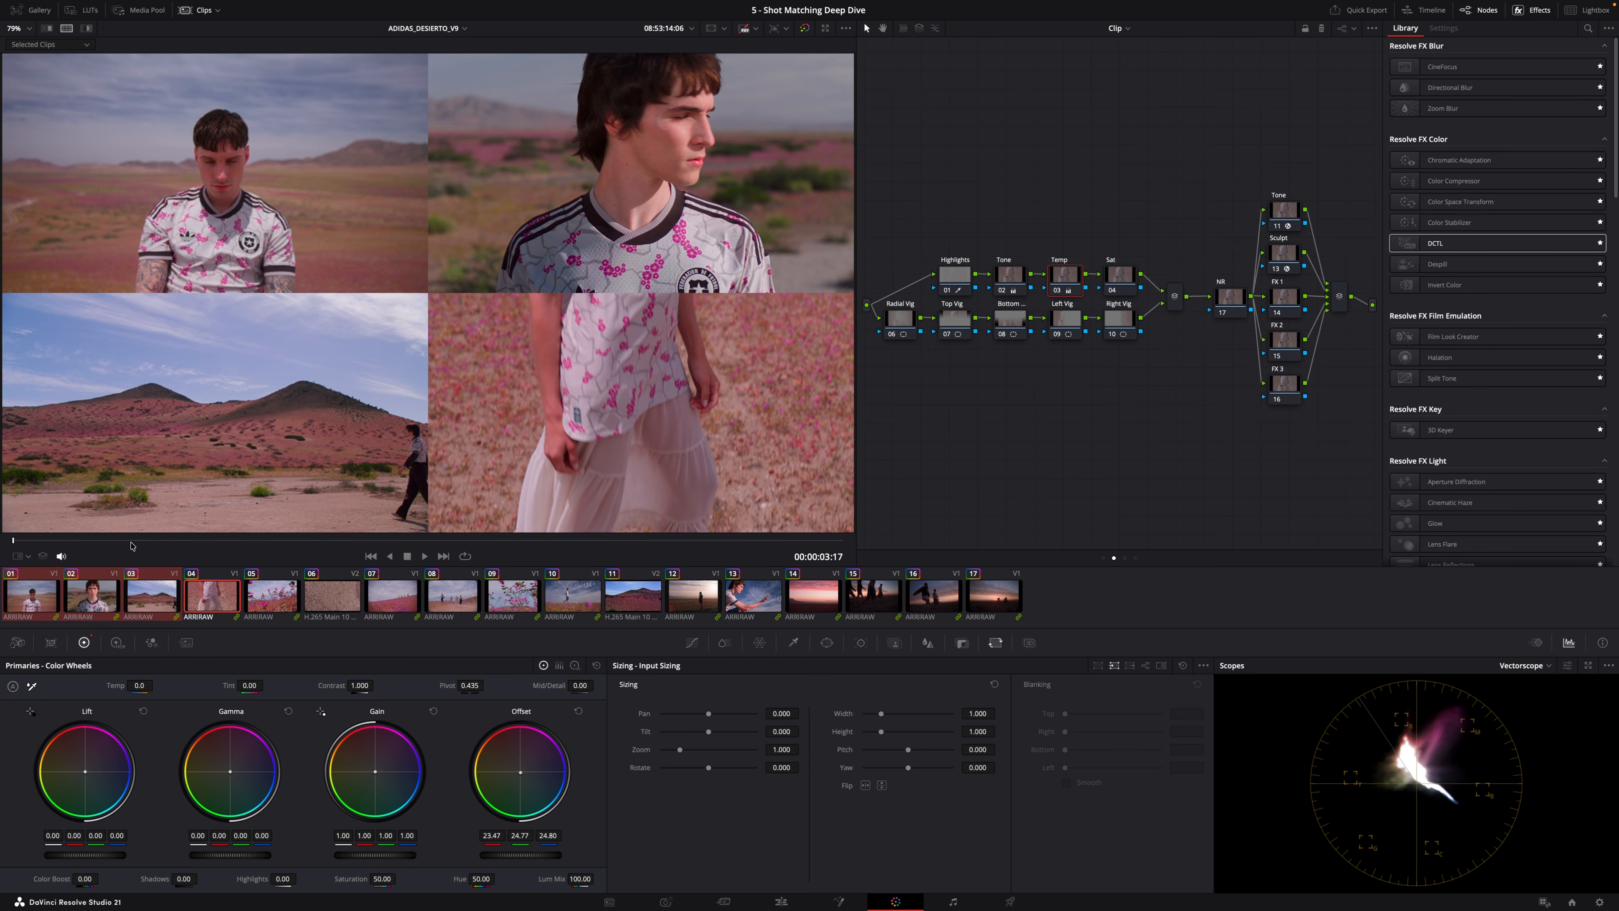
left_click_drag(132, 545, 826, 538)
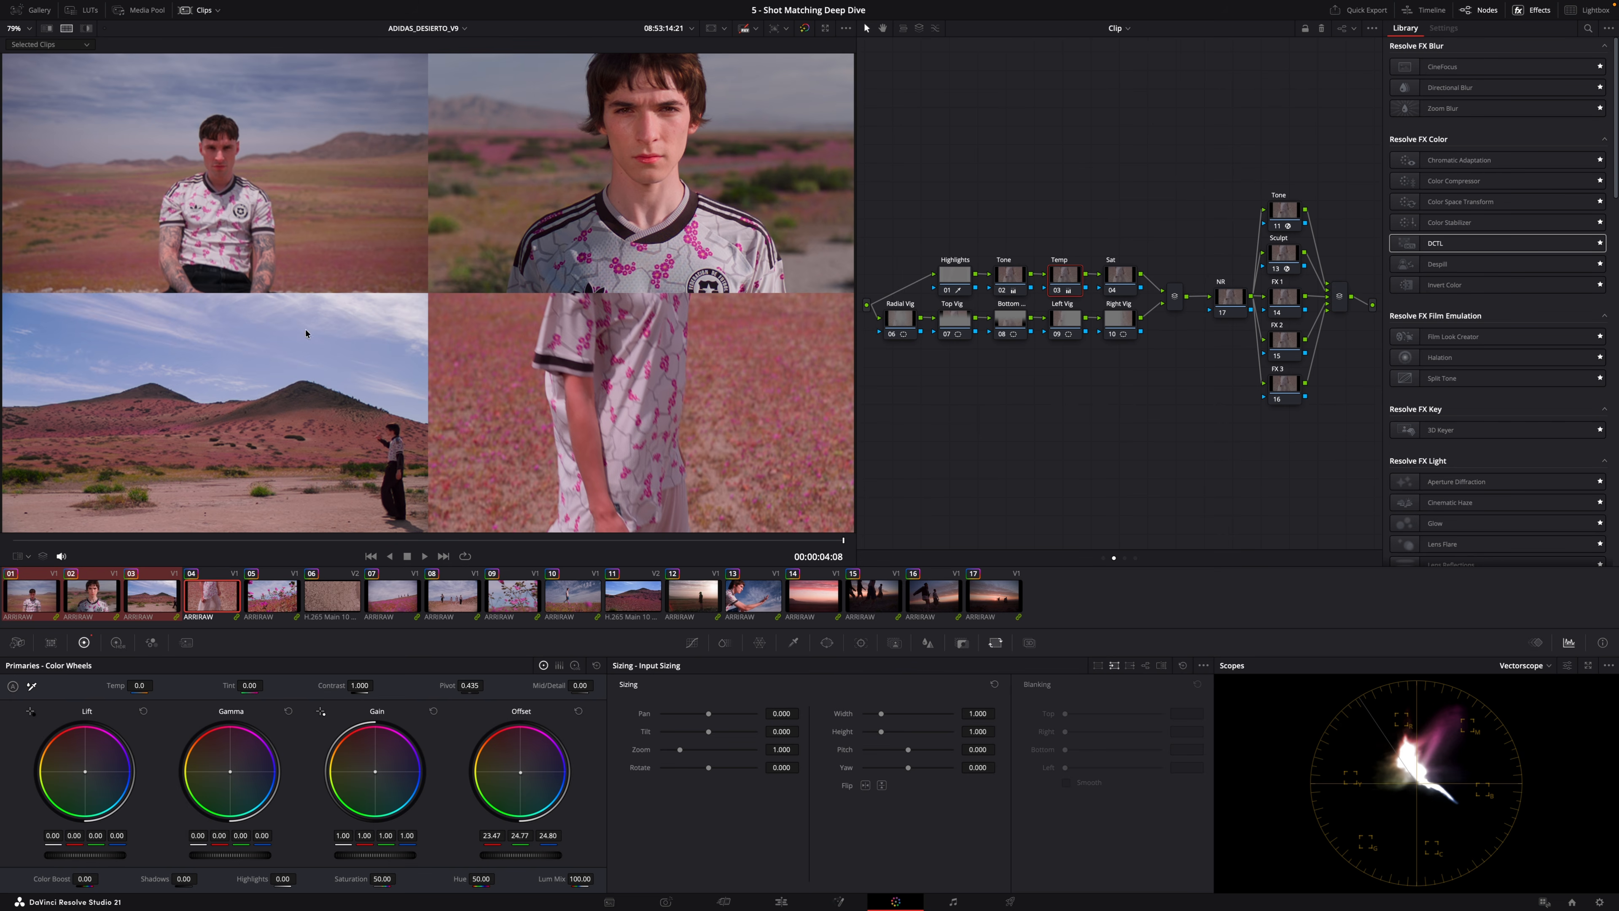
Review the Tone and Temp node wheels while stepping back and forth between the neighbouring clips.
left_click(1009, 275)
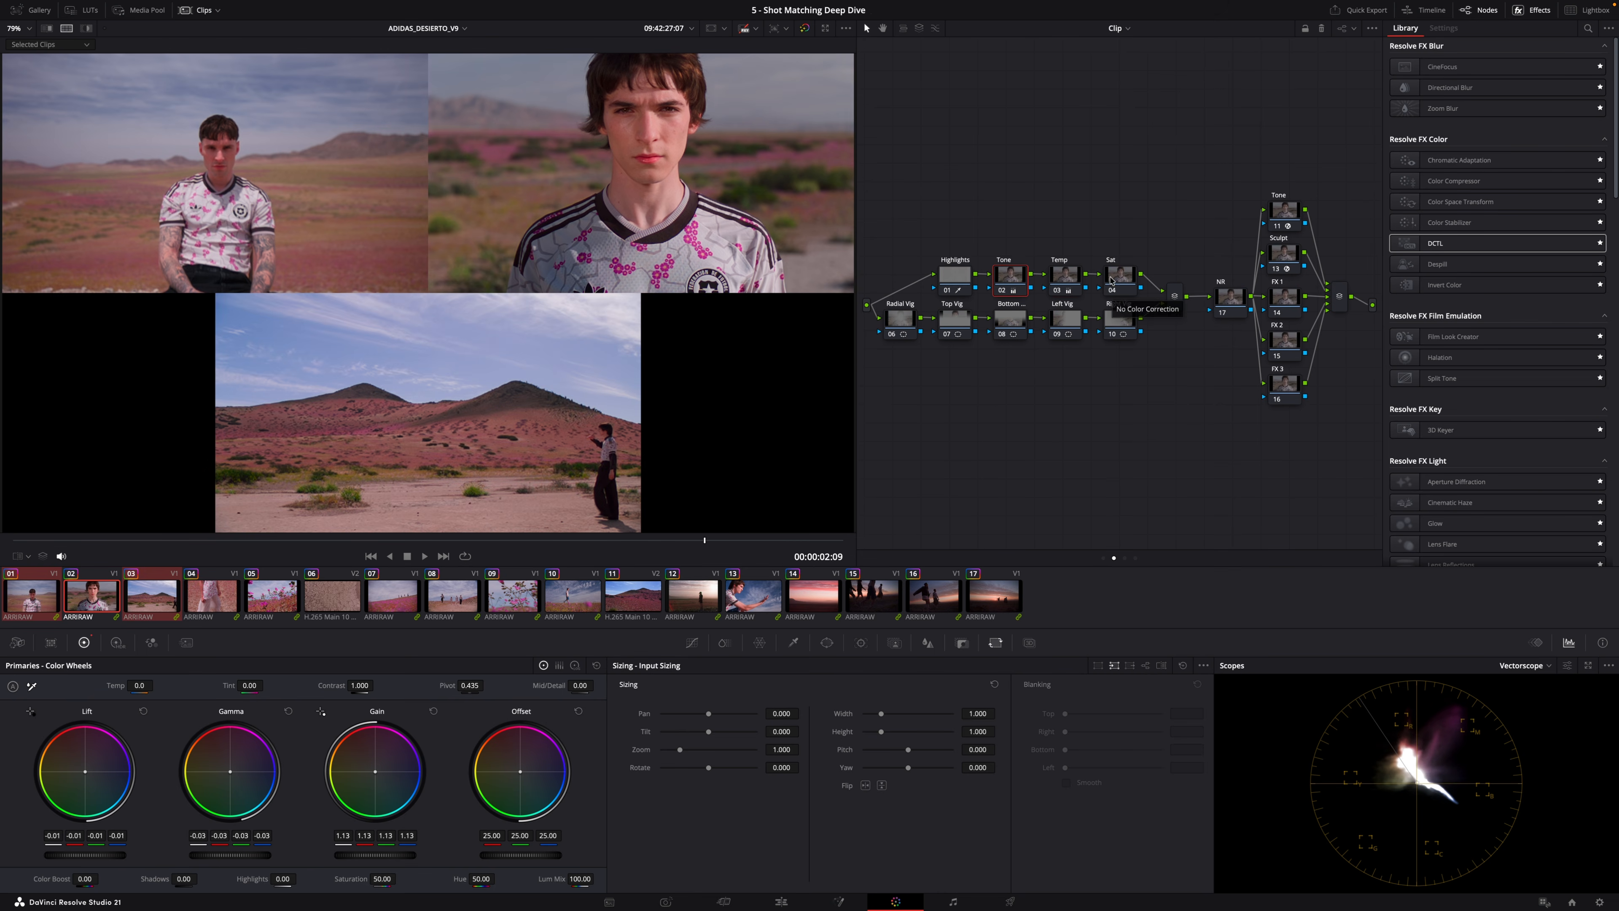
left_click(1066, 275)
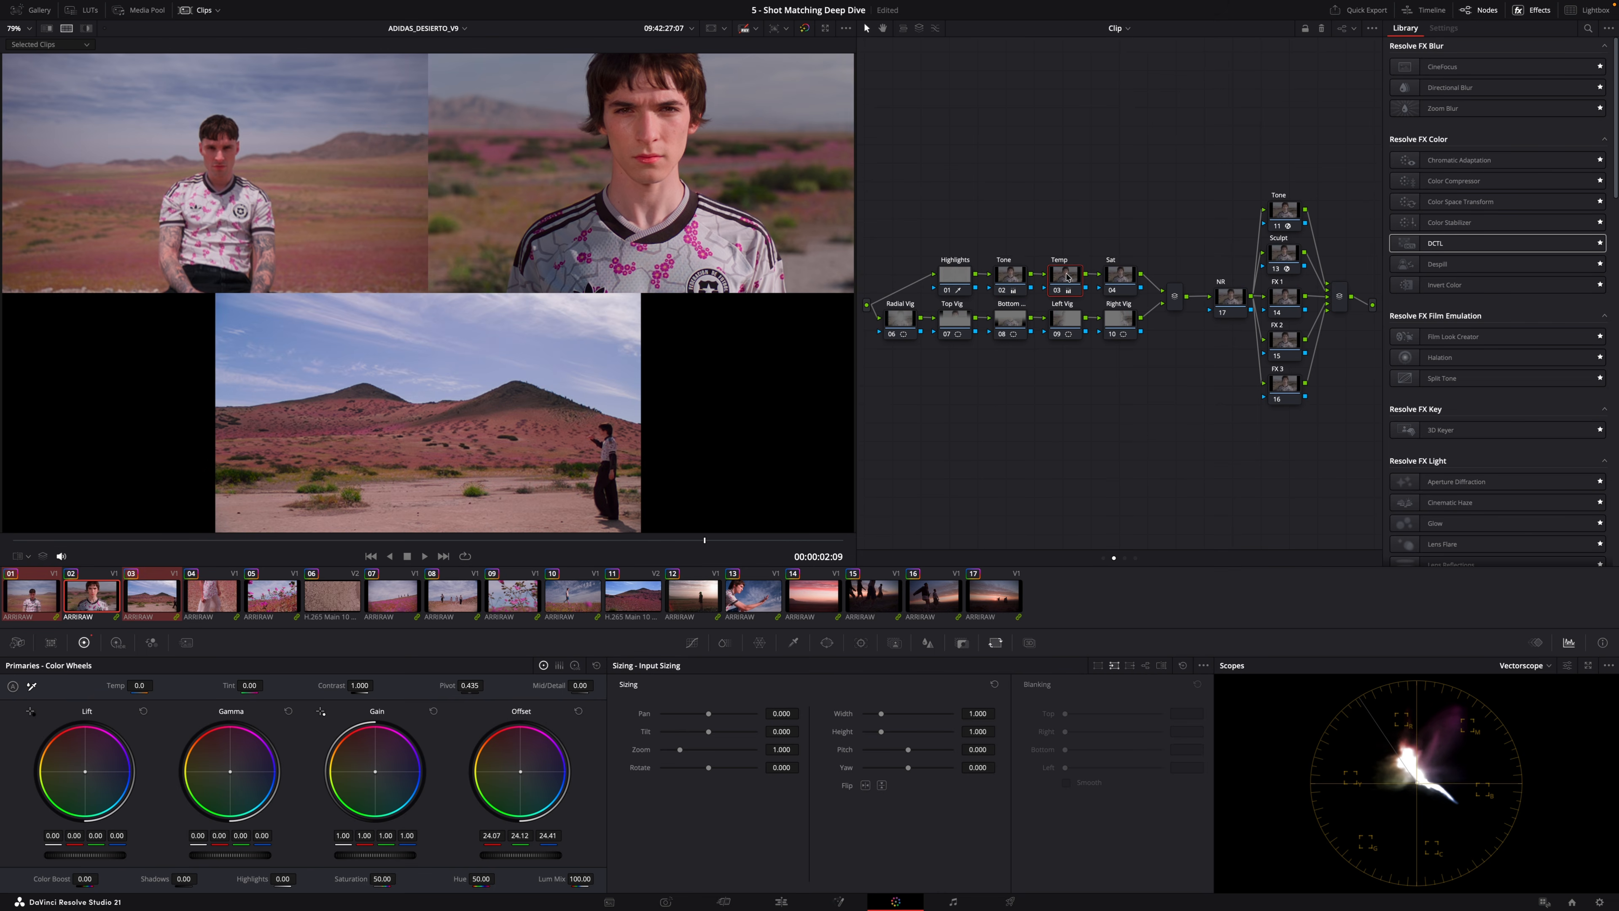
left_click(1008, 279)
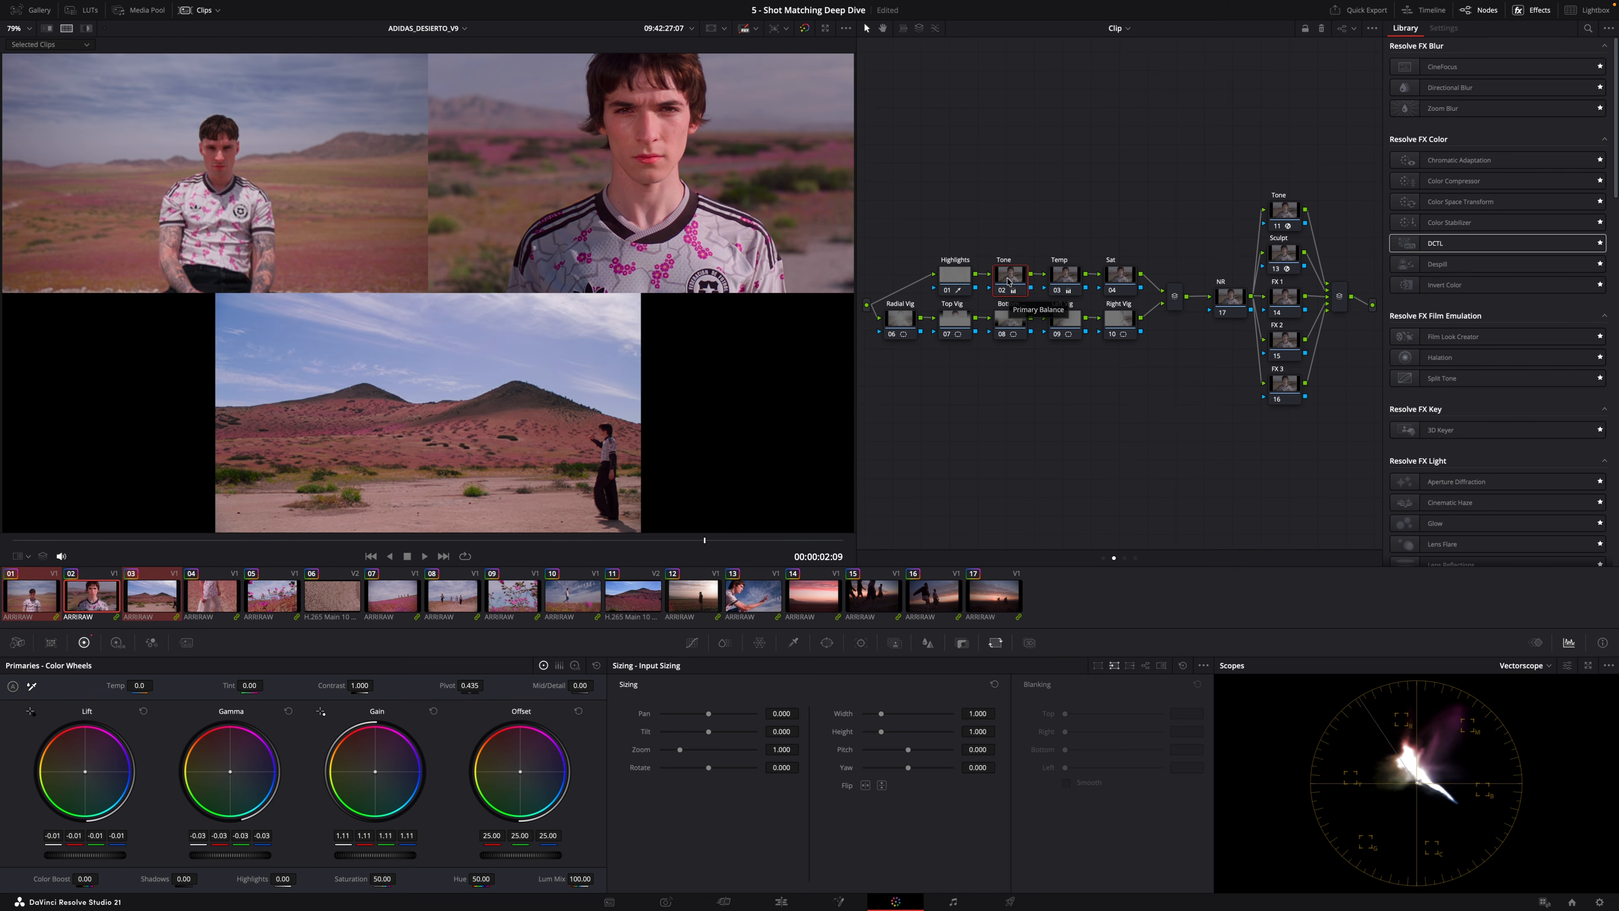
key("Down")
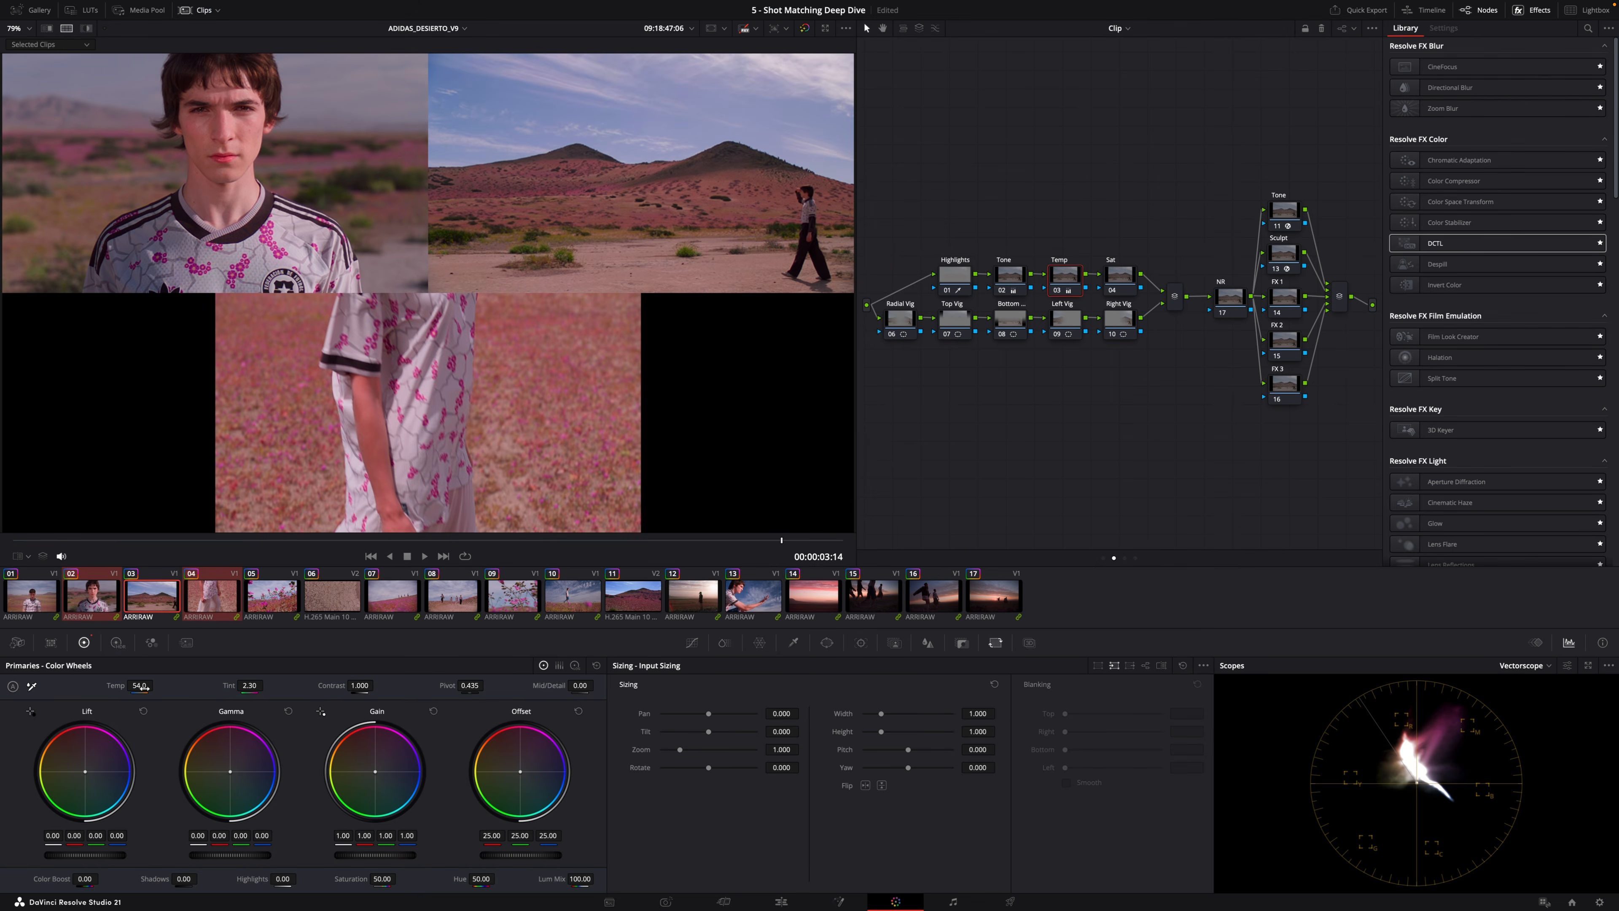
key("Down")
left_click(1011, 281)
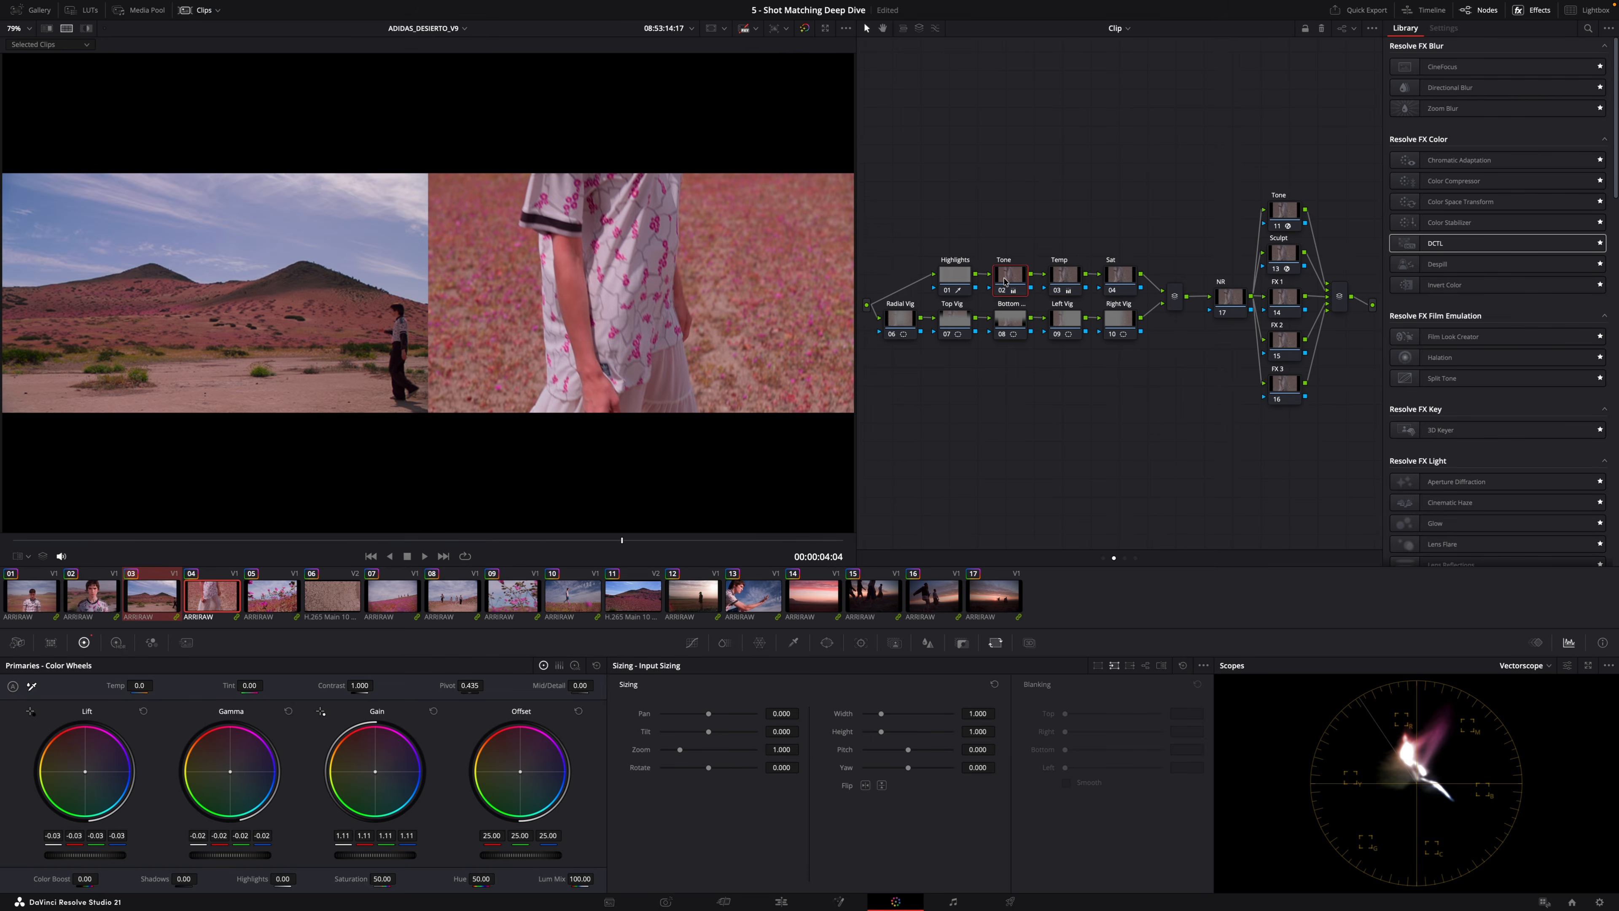
key("Up")
key("Down")
Select the fifth clip's Tone node and lower its Contrast to about 0.892.
key("Down")
key("Down")
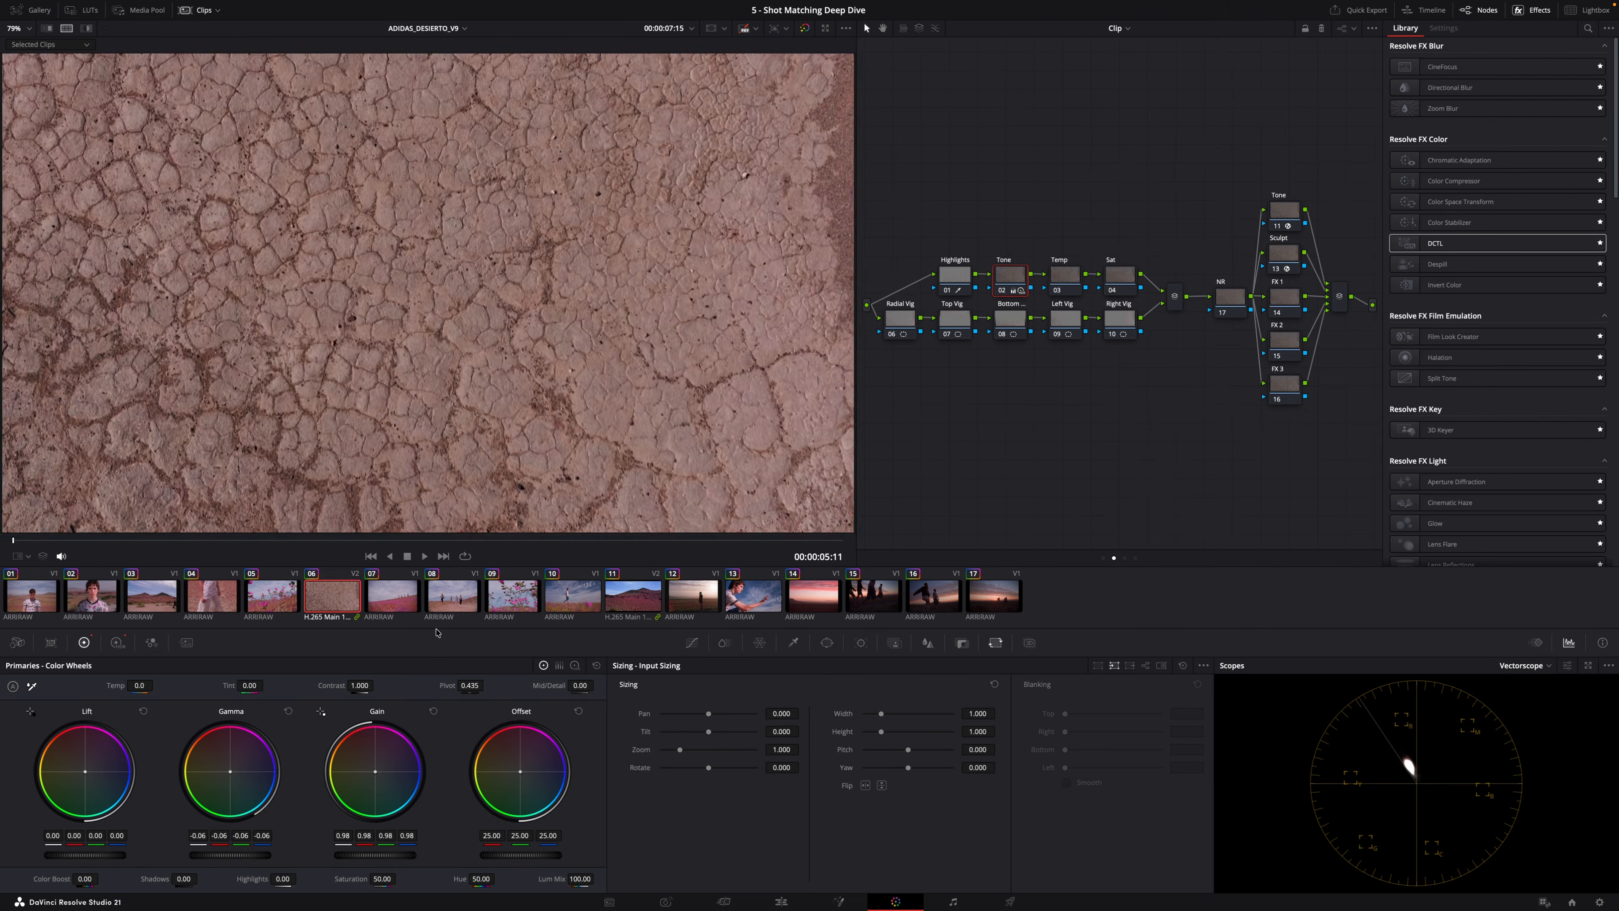
left_click(1074, 280)
key("Up")
key("Up")
key("Up")
key("Up")
key("Up")
key("Up")
left_click(1011, 281)
key("Down")
key("Down")
key("Down")
key("Down")
key("Down")
key("Down")
key("Up")
key("Up")
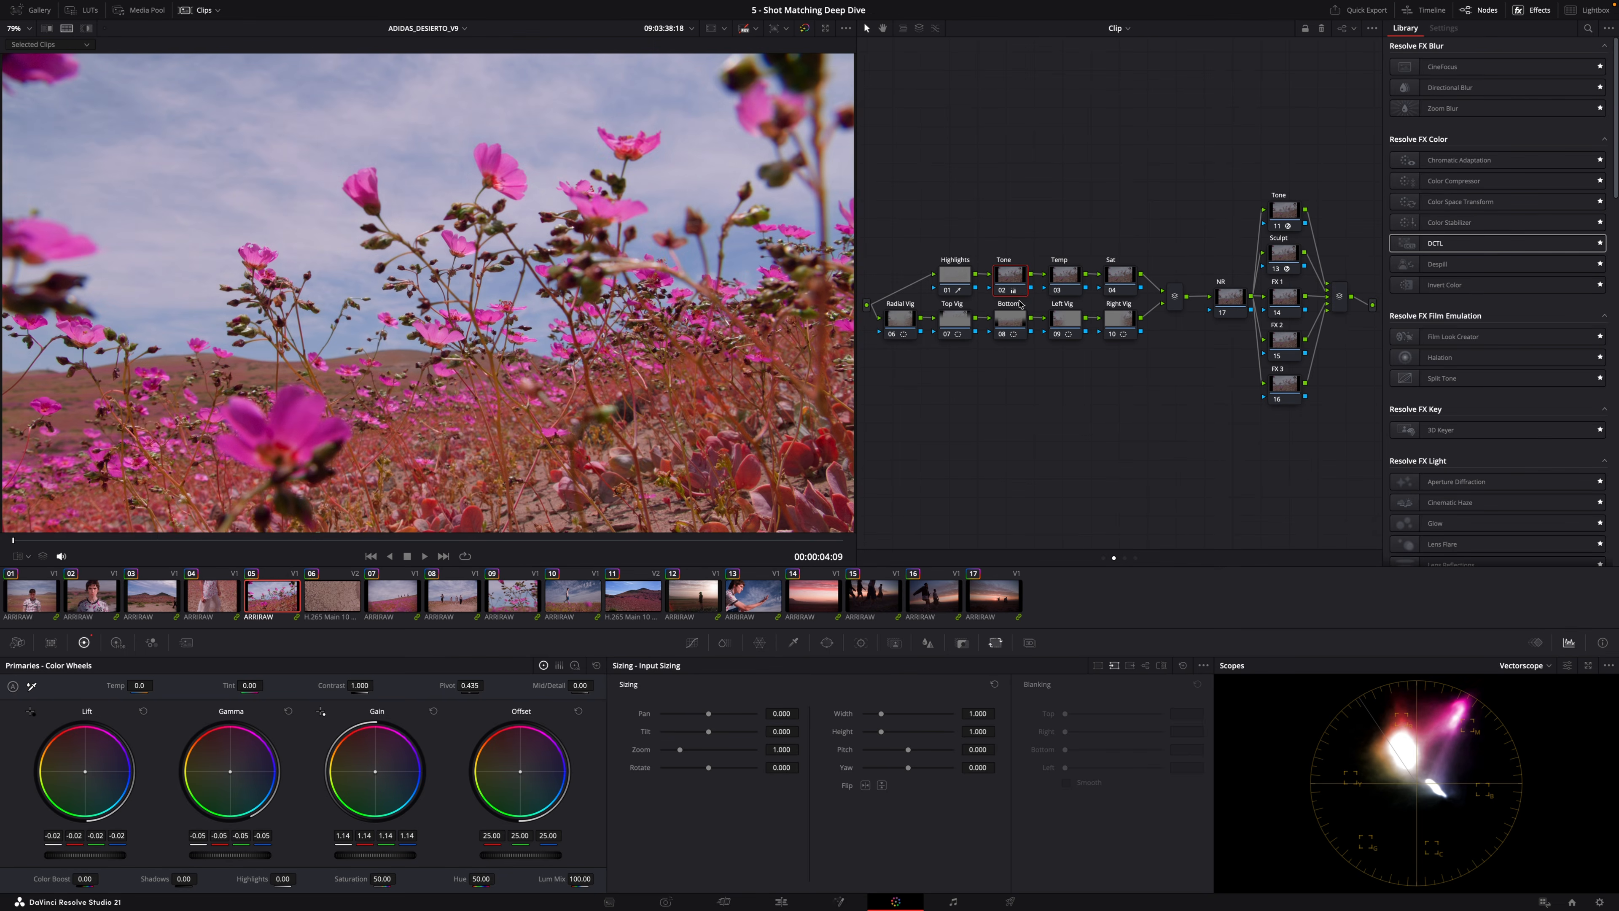
mouse_move(359, 685)
left_mouse_down()
mouse_move(332, 722)
mouse_move(341, 685)
left_mouse_up()
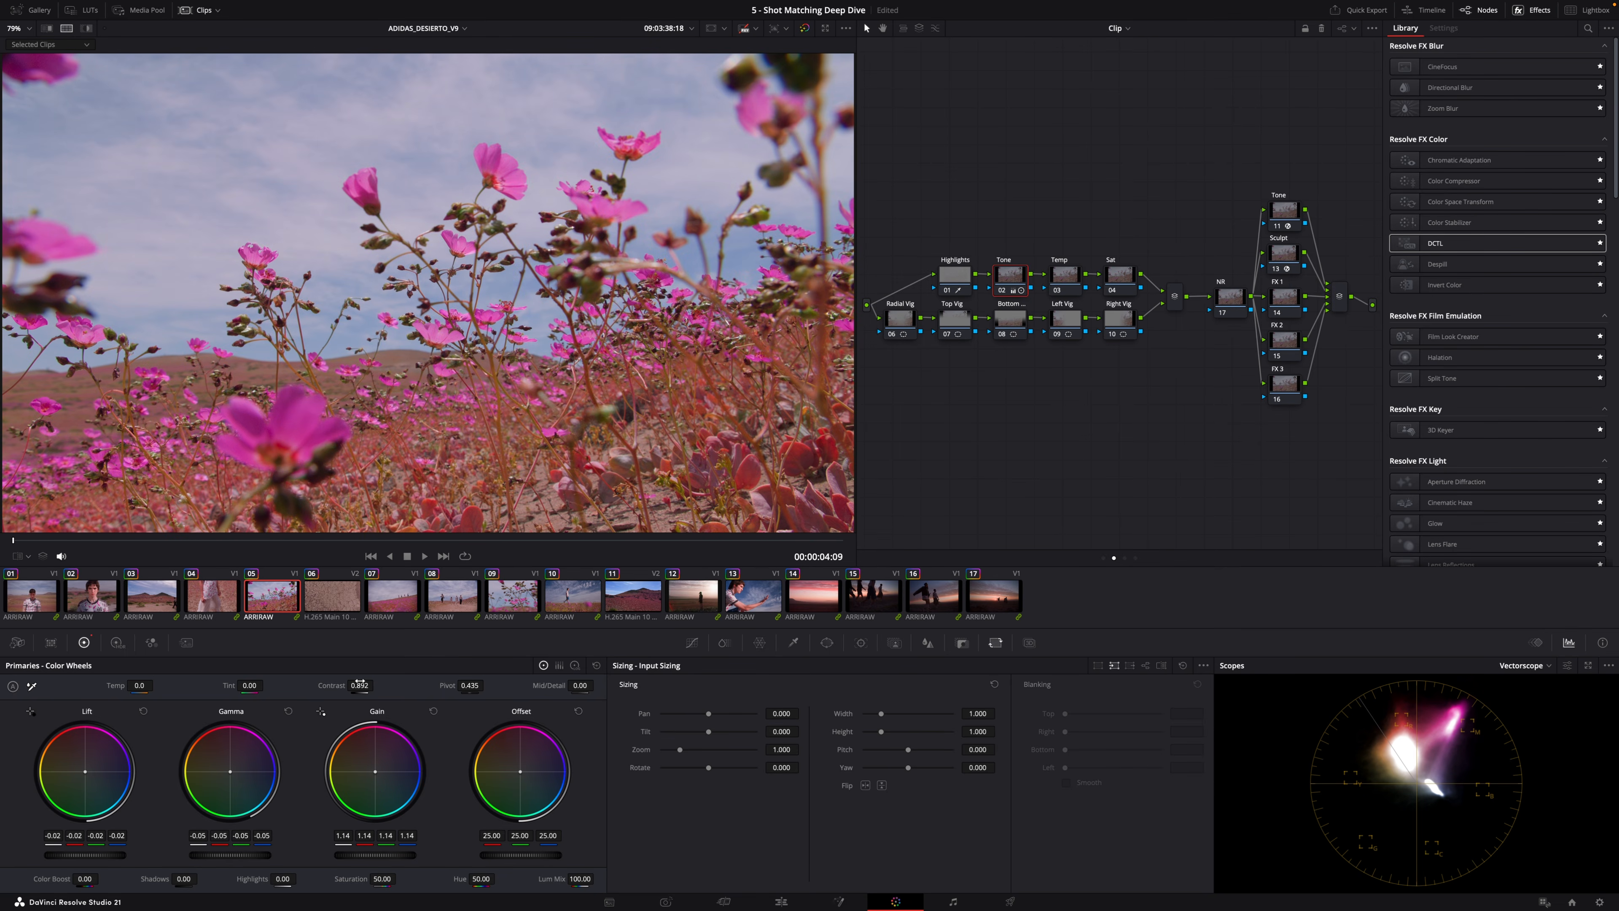
Check the Temp and Tone node wheels across the following clips, then save the project.
key("Down")
key("Down")
left_click(1074, 279)
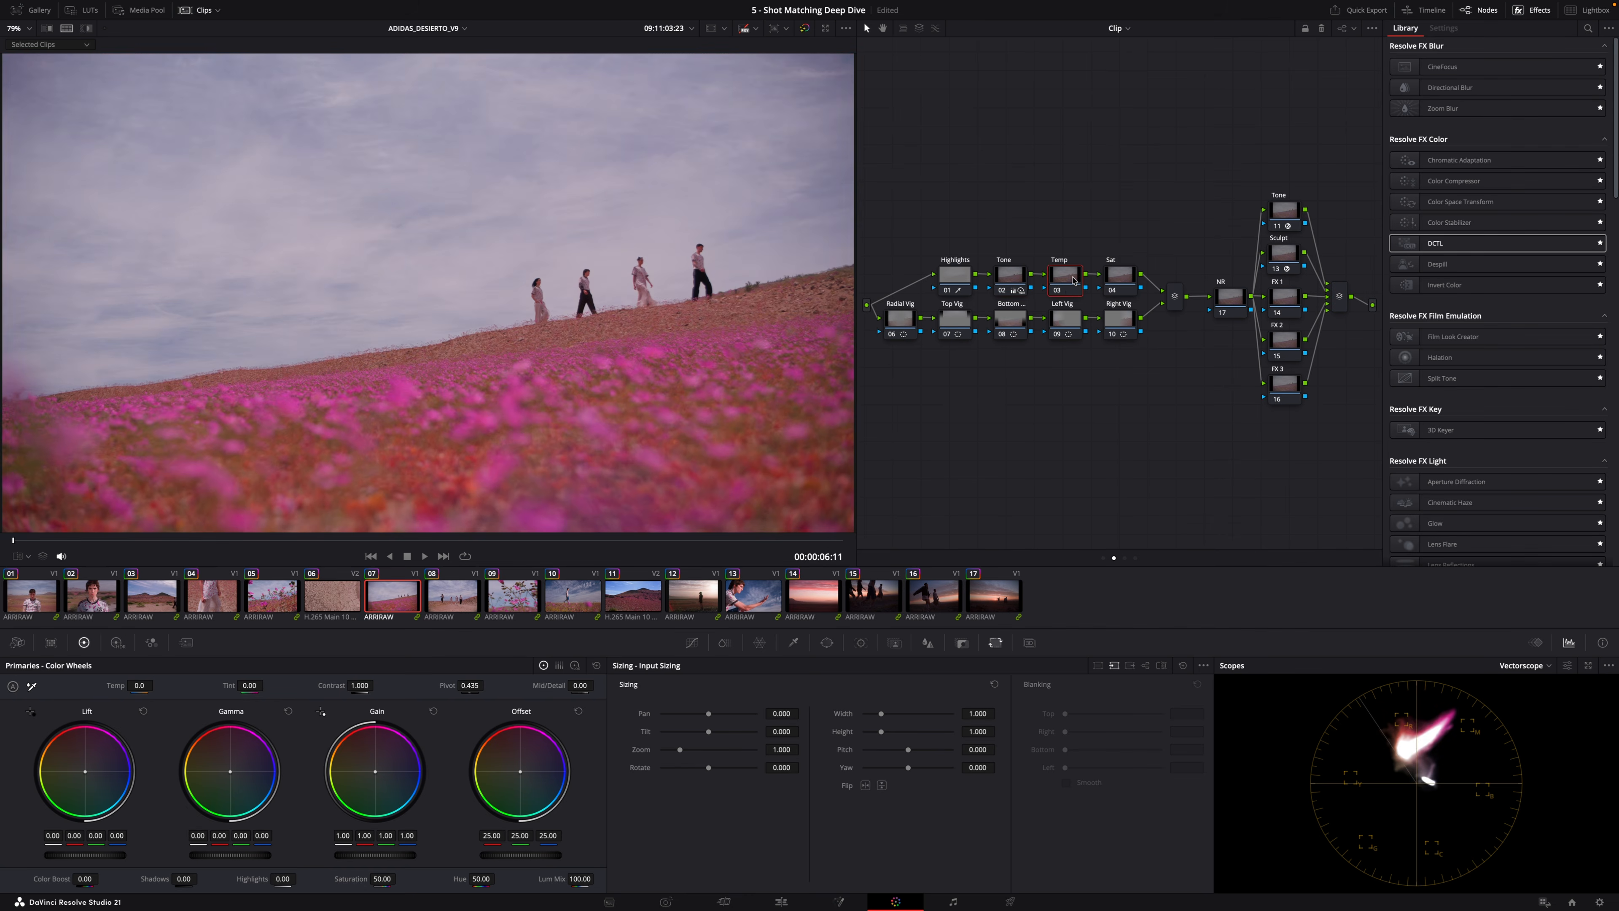
key("Up")
key("Up")
key("Up")
key("Up")
key("Up")
key("Up")
left_click(1010, 279)
key("Down")
key("Down")
key("Down")
key("Down")
key("Down")
key("Down")
key("Down")
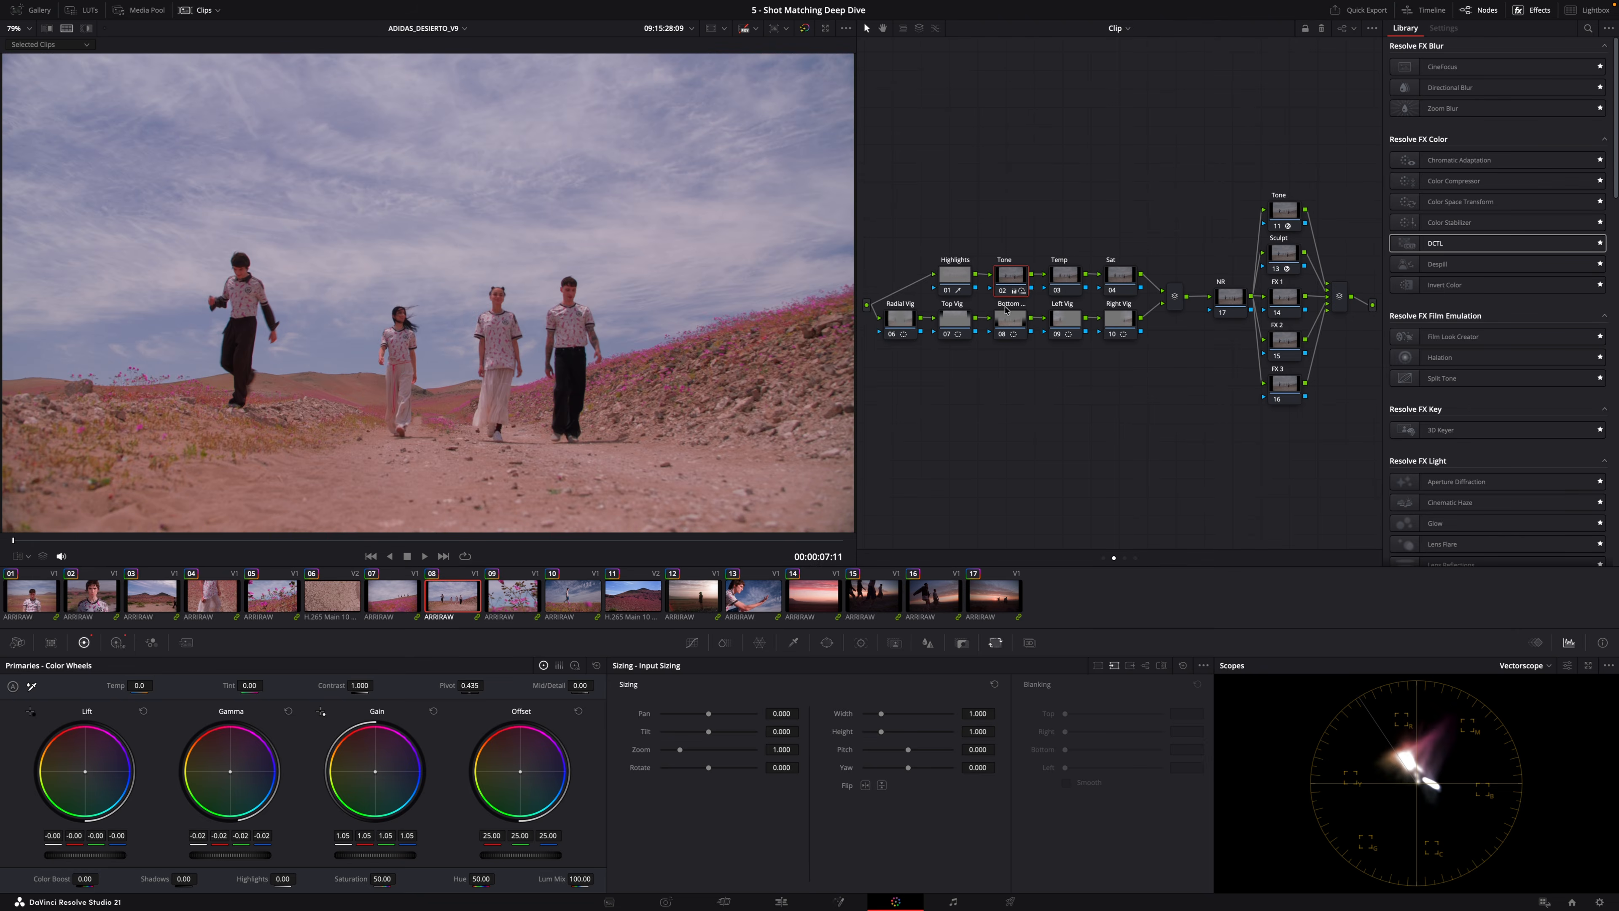
key("Home")
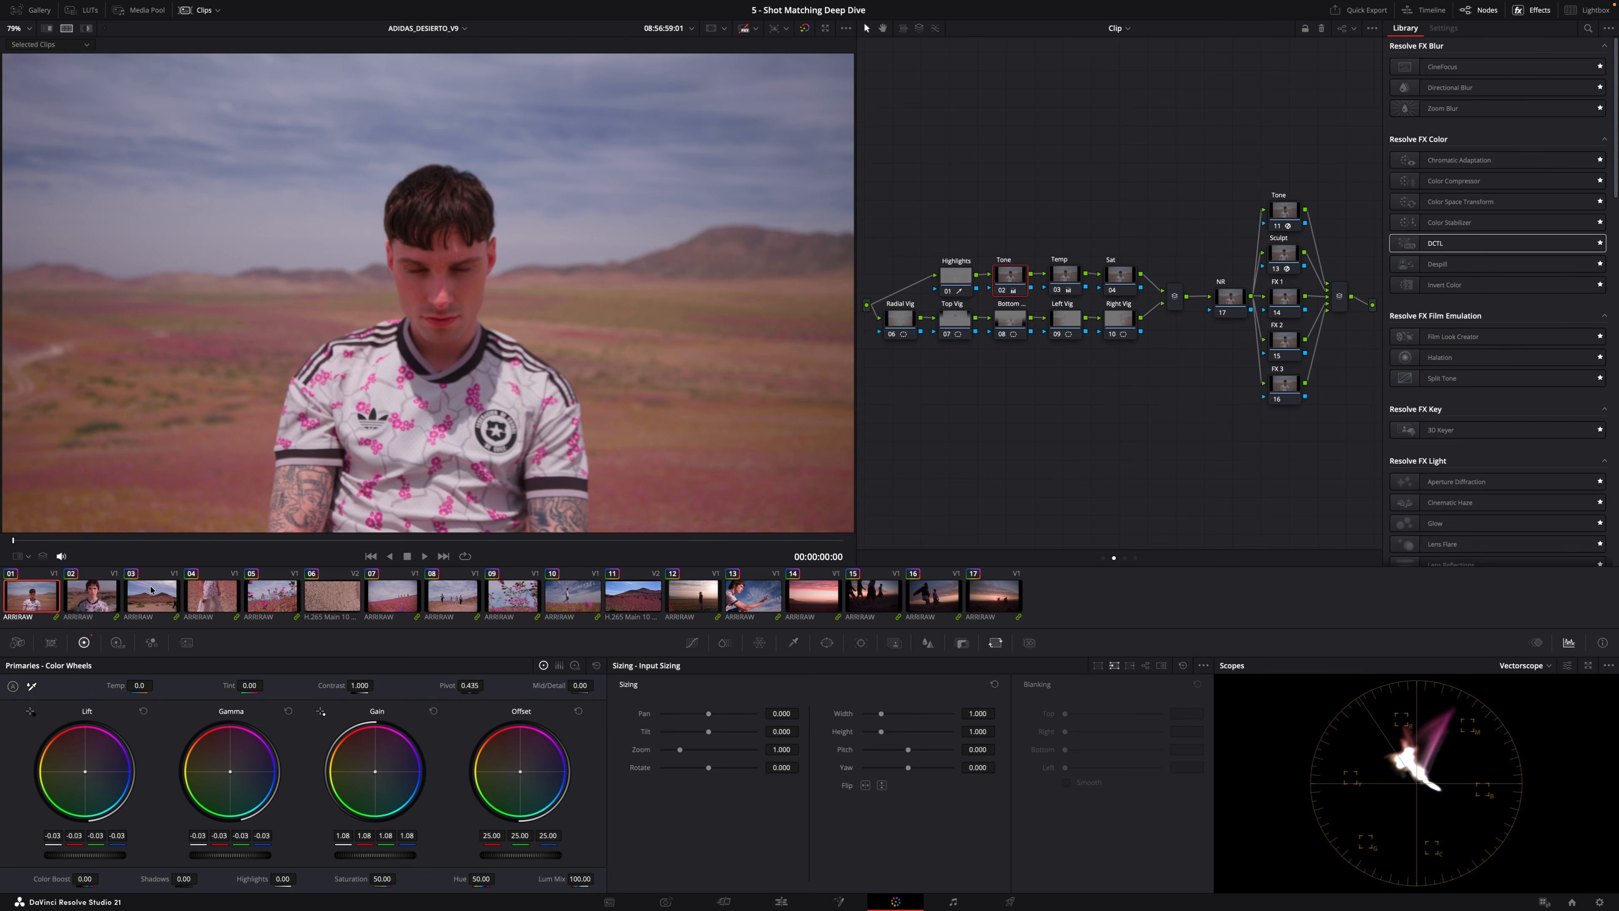
key("Down")
key("Down")
key("Down")
key("Down")
key("Down")
key("Down")
key("Down")
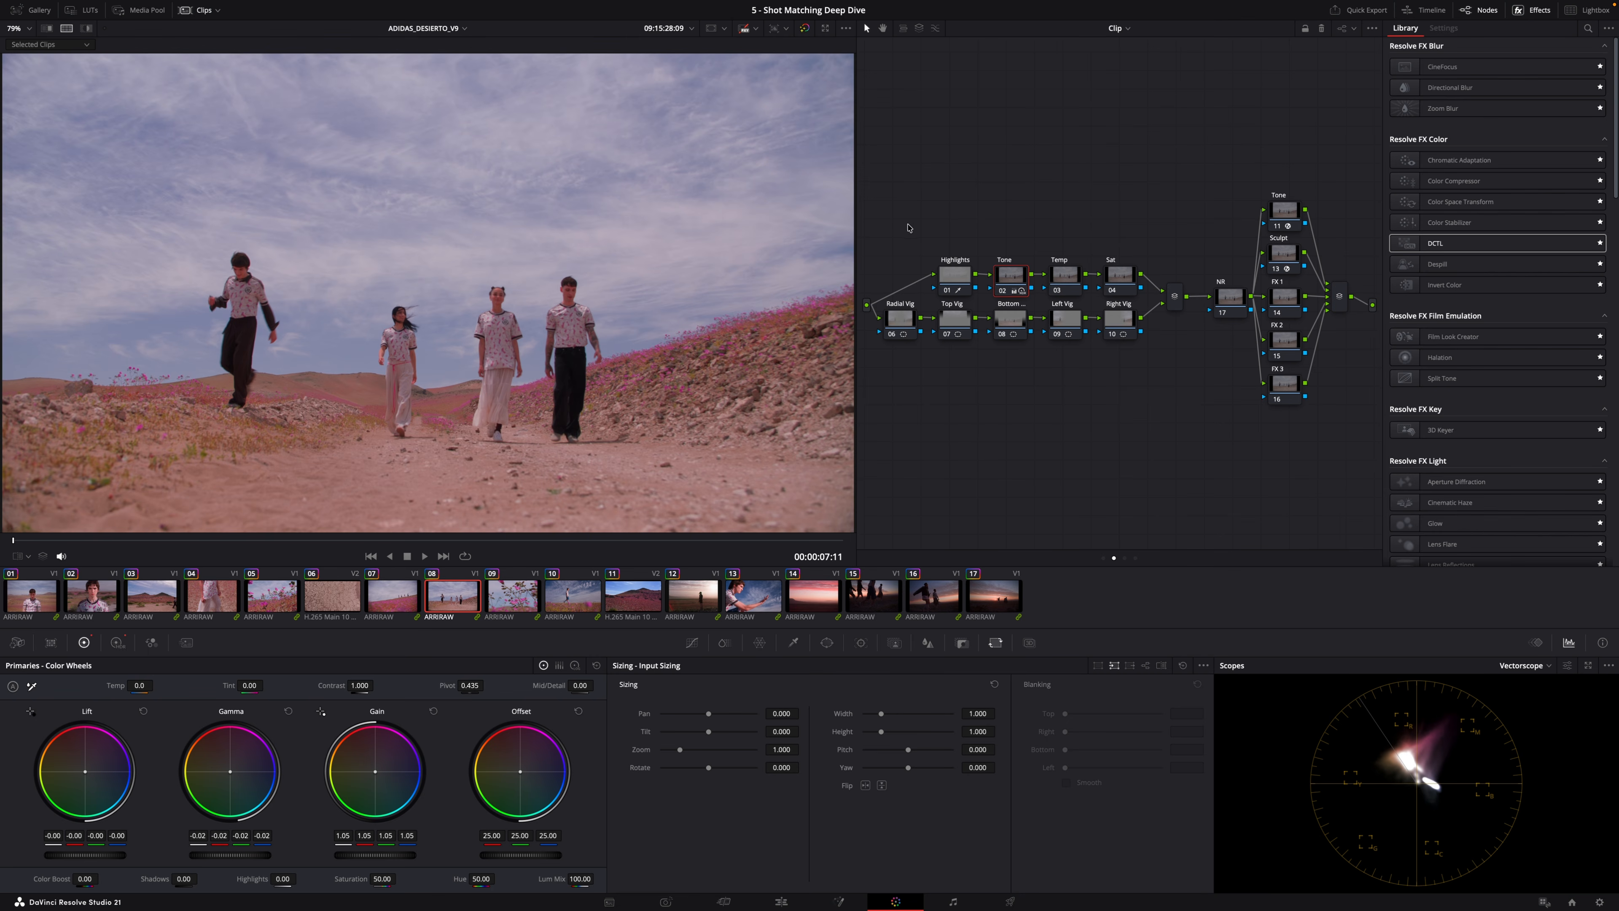
key("super+s")
Compare each later clip against the second clip, inspecting their Tone, Temp and Sat node wheels.
left_click(392, 595)
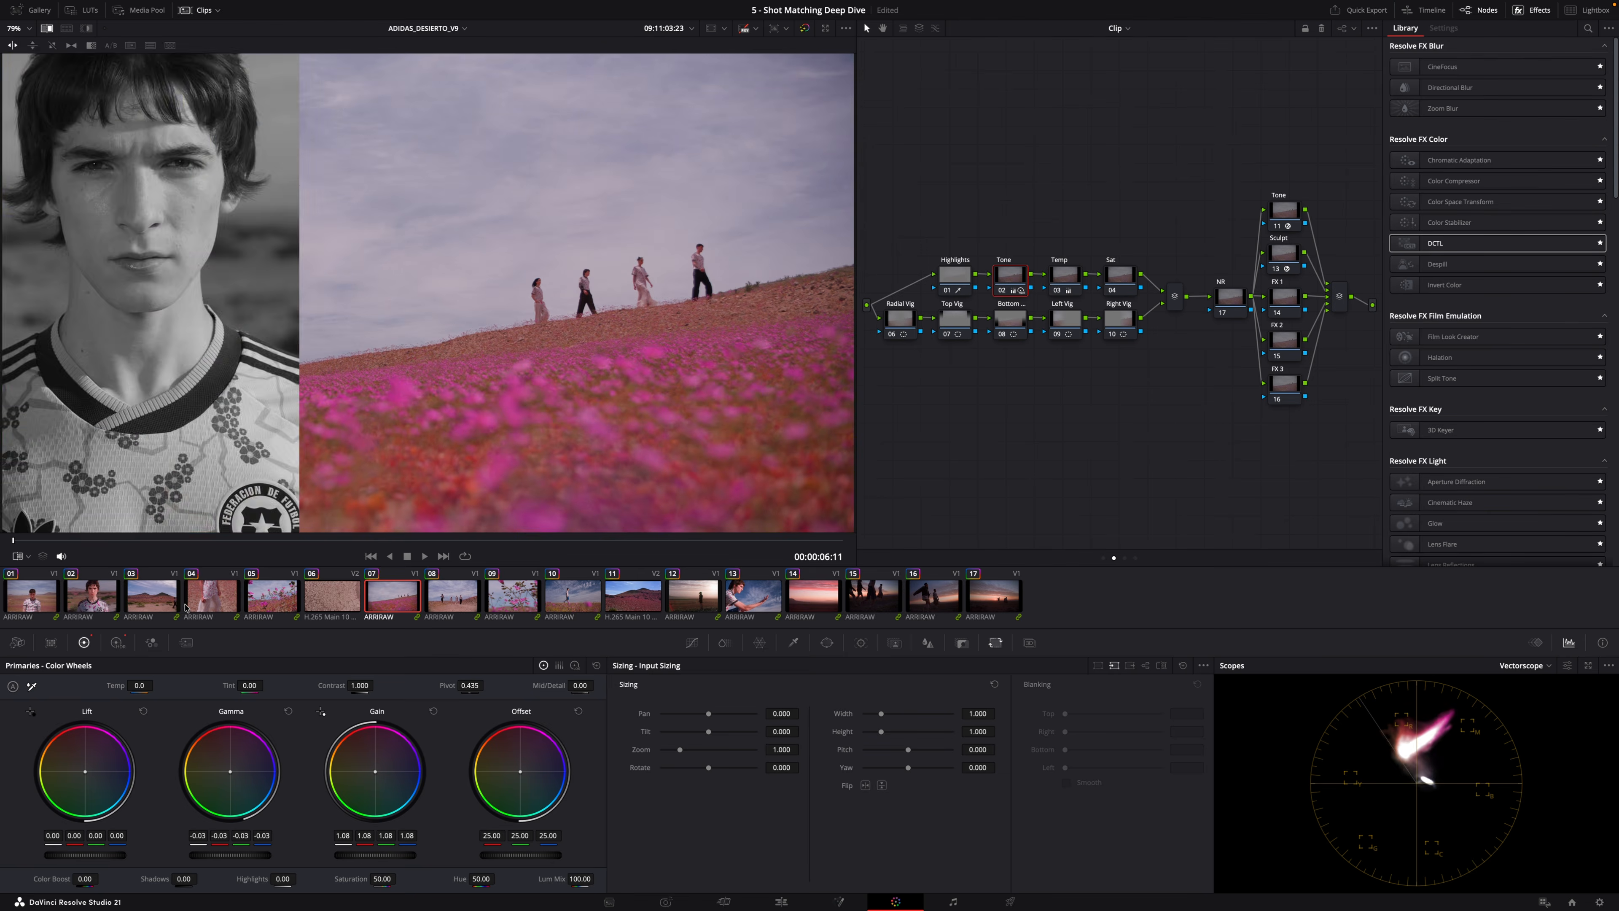
left_click(66, 28)
key("Down")
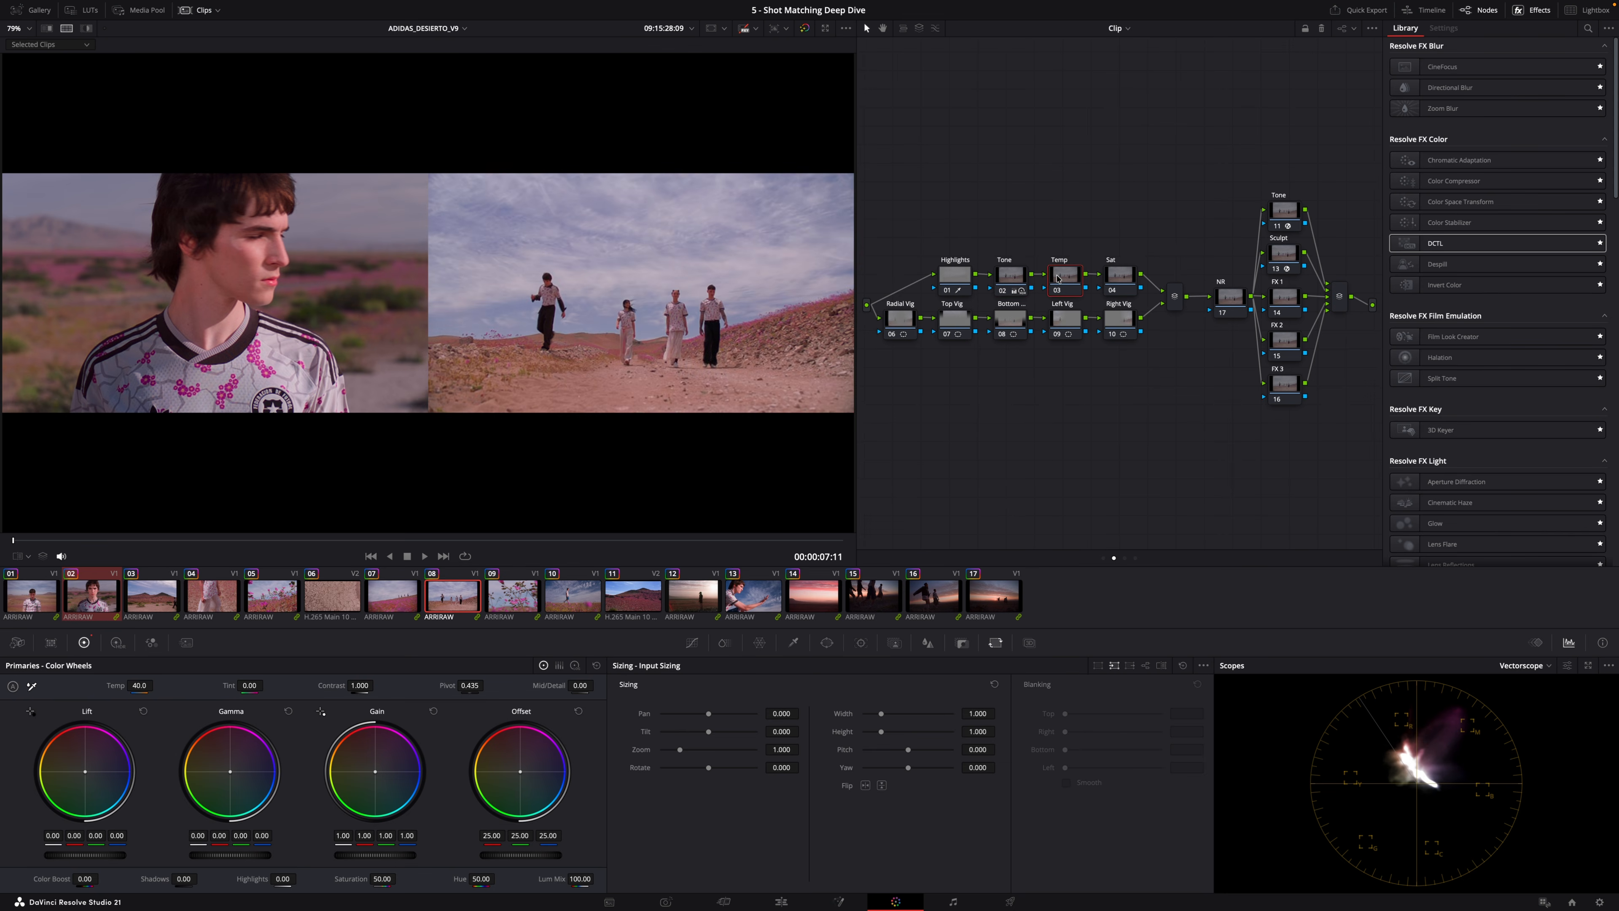
key("Down")
key("Down")
left_click(1071, 279)
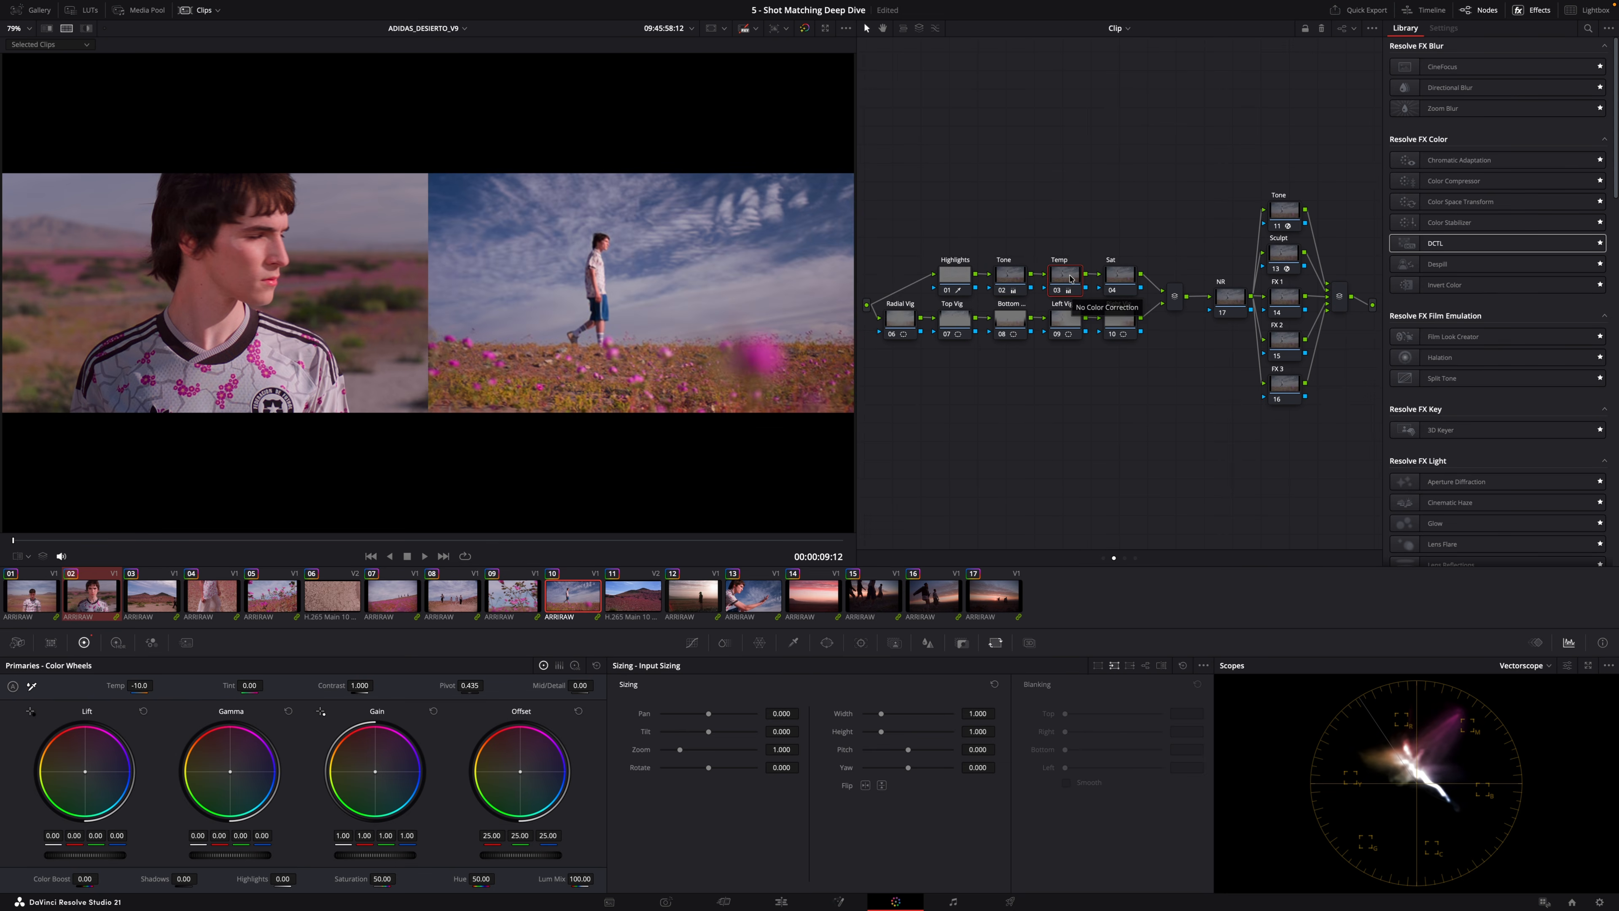
key("Down")
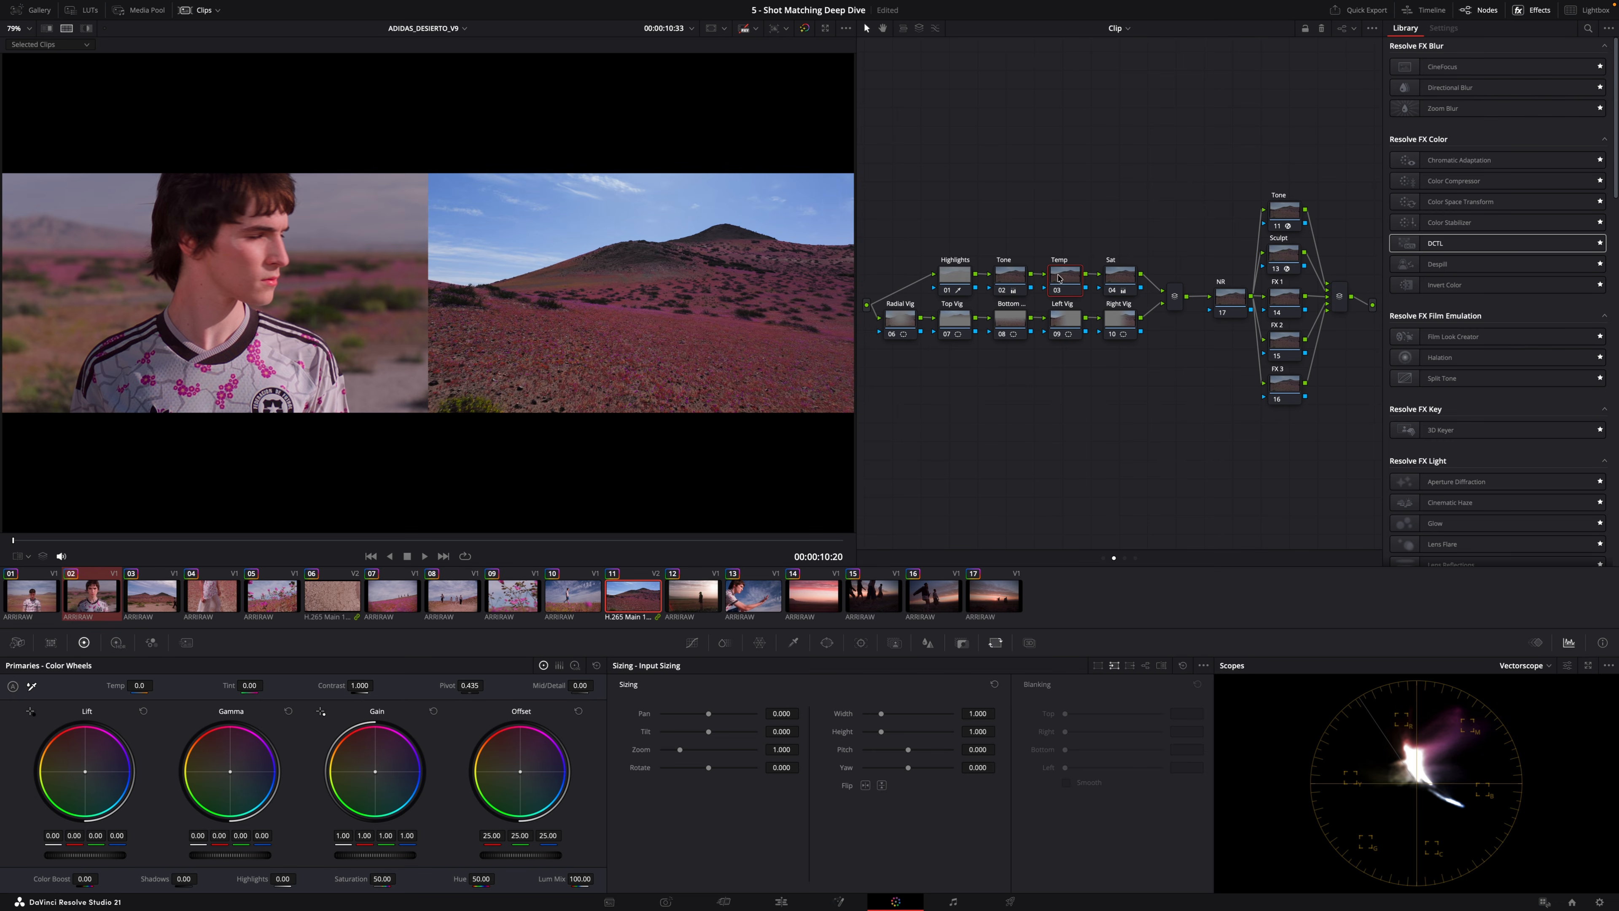
left_click(1112, 280)
left_click(1068, 281)
key("Down")
left_click(1007, 281)
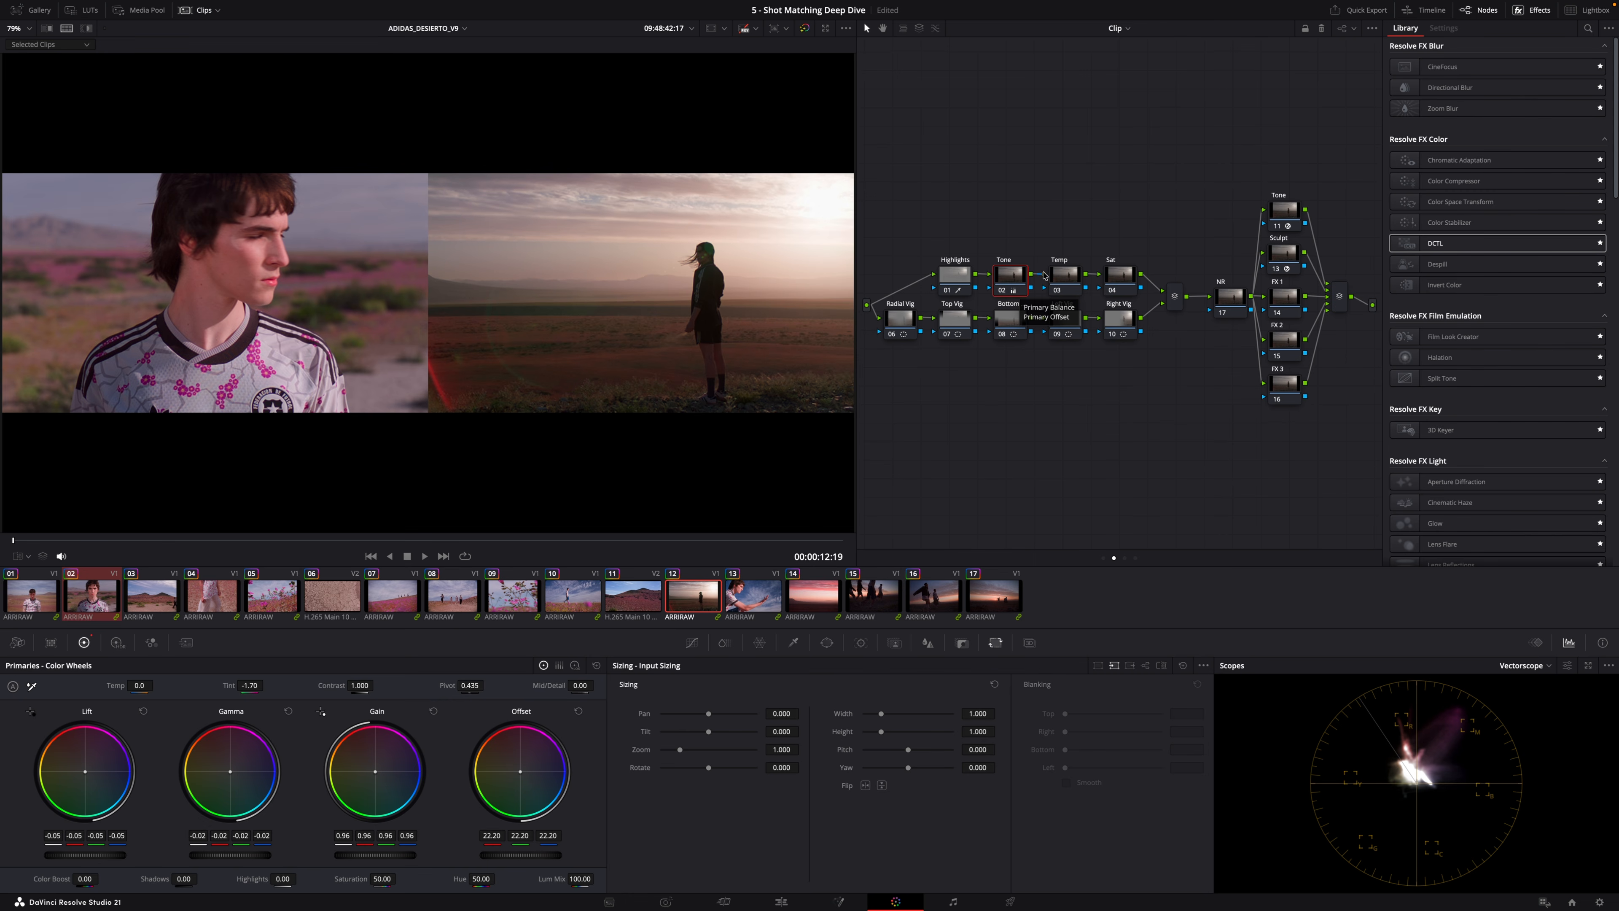
left_click(1064, 278)
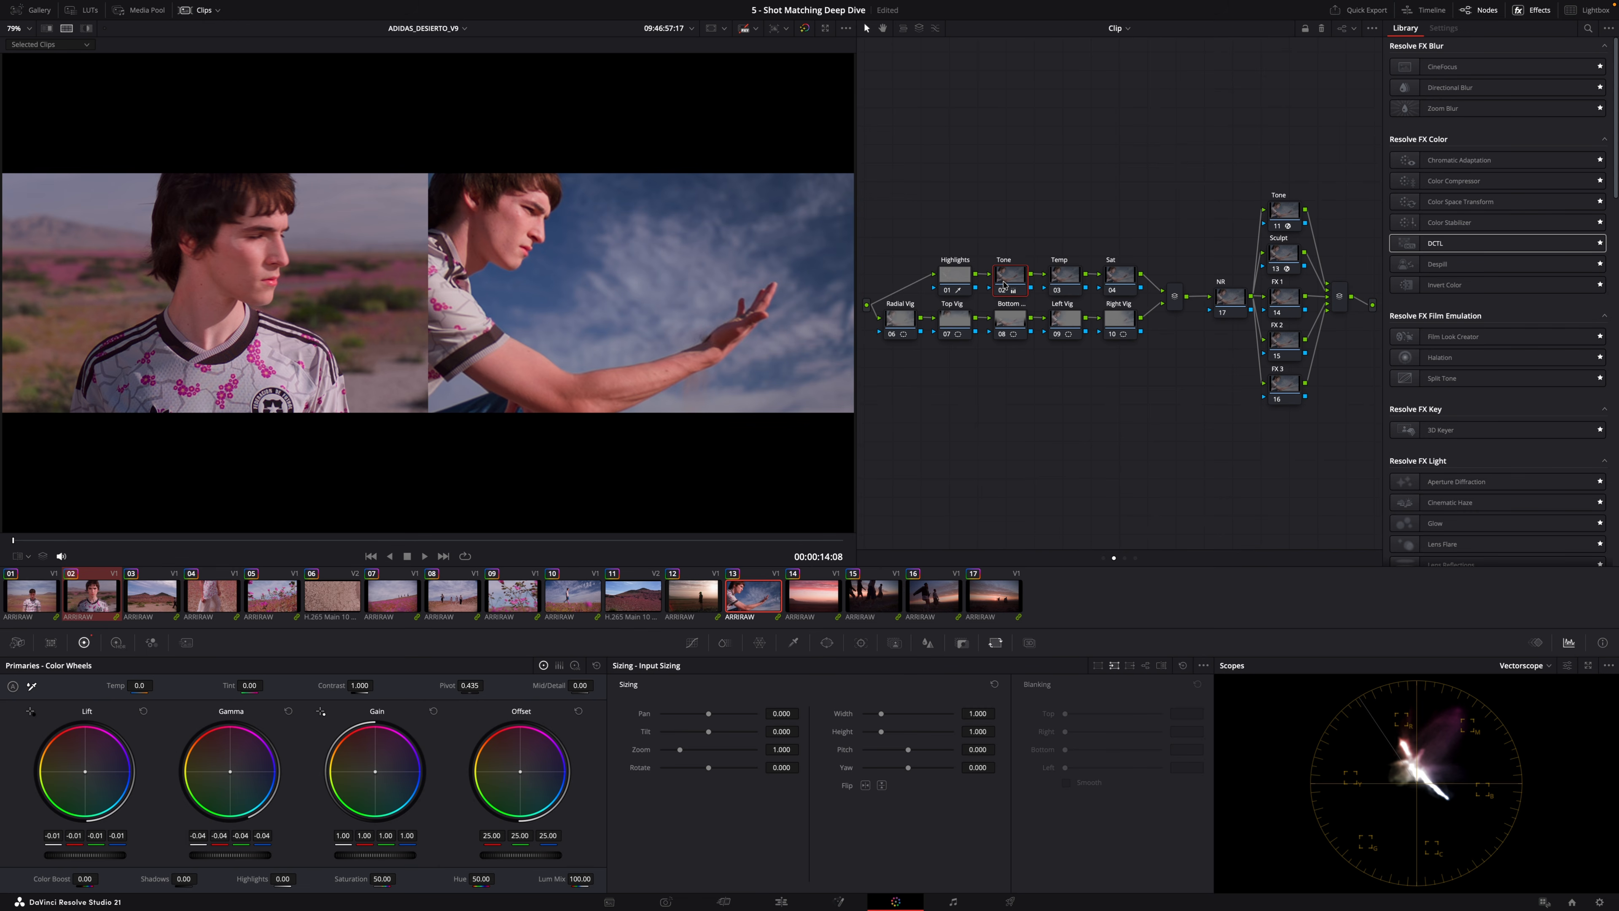
left_click(1061, 274)
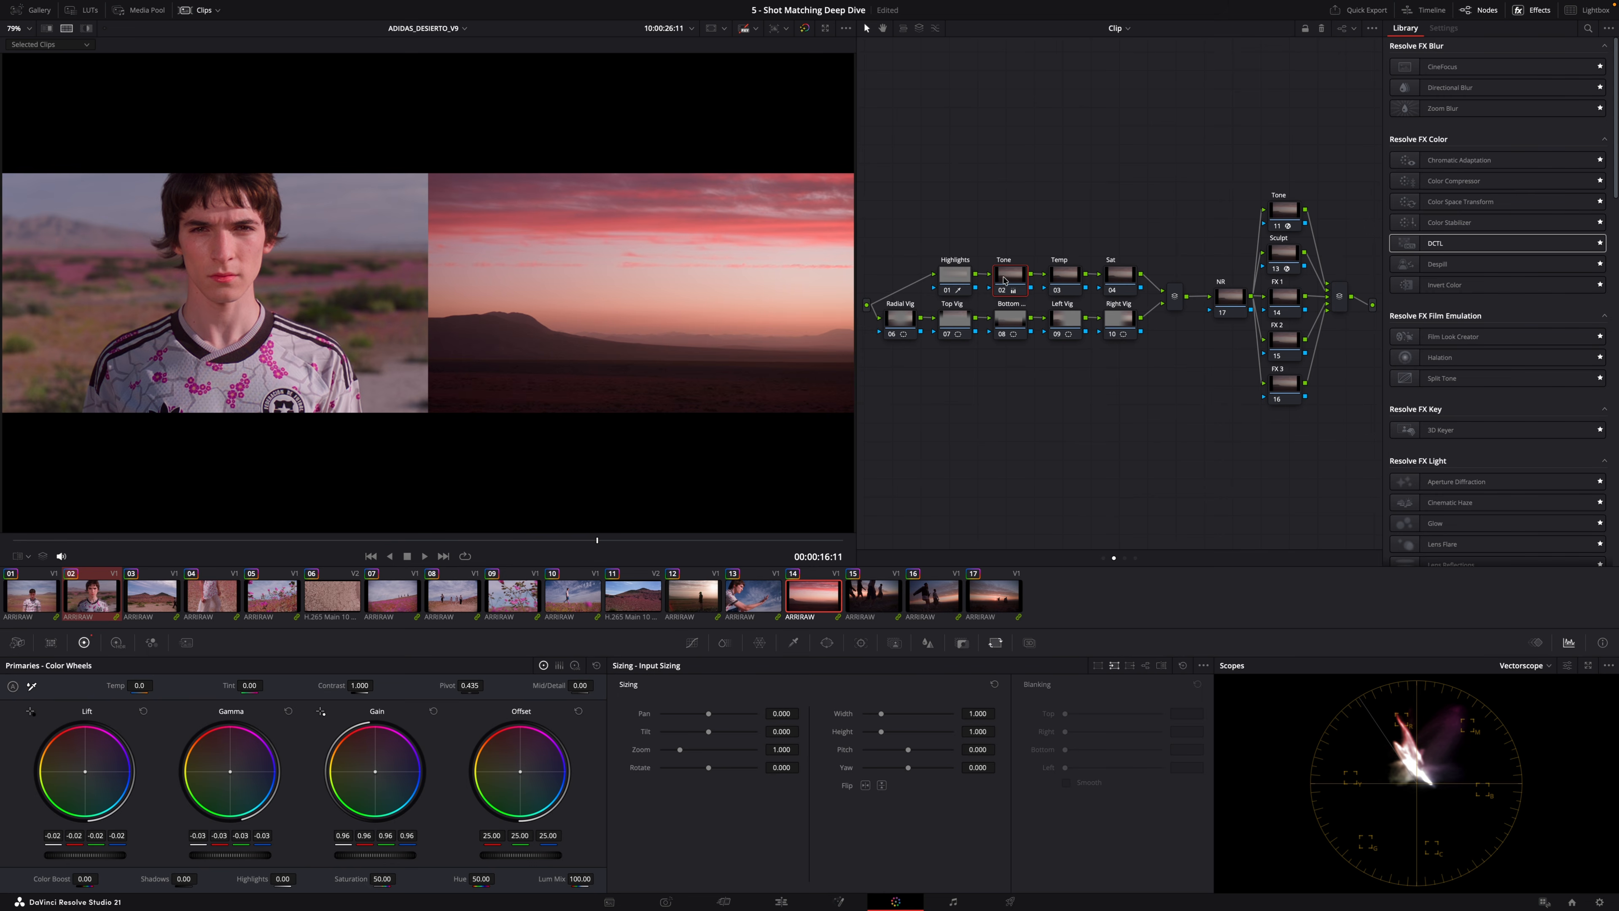
left_click(879, 601)
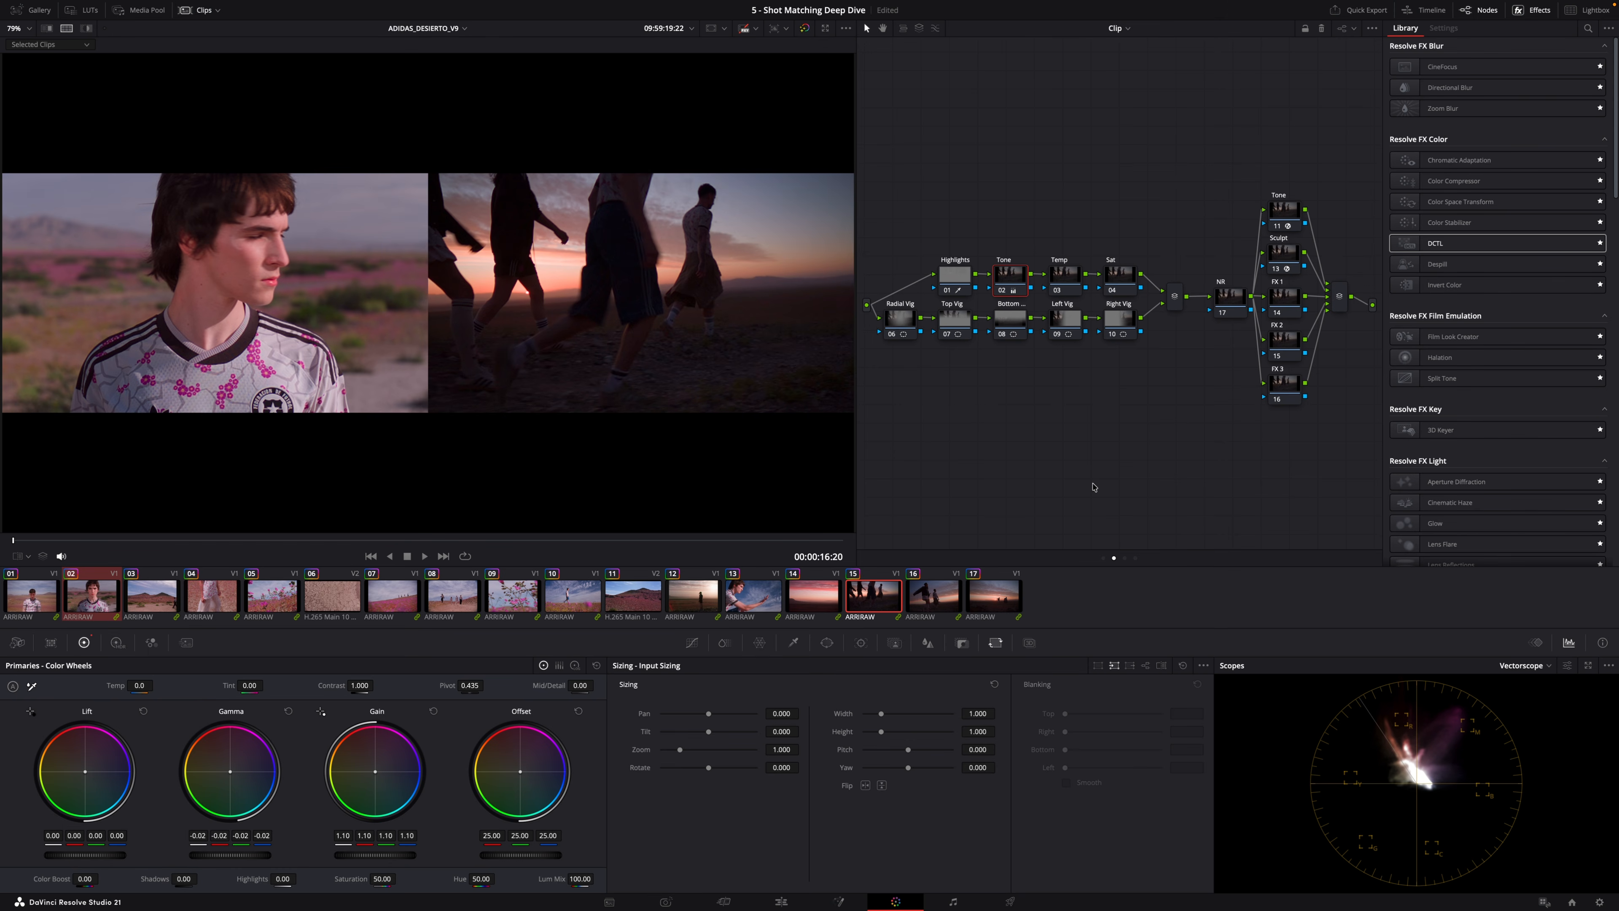
left_click(1067, 276)
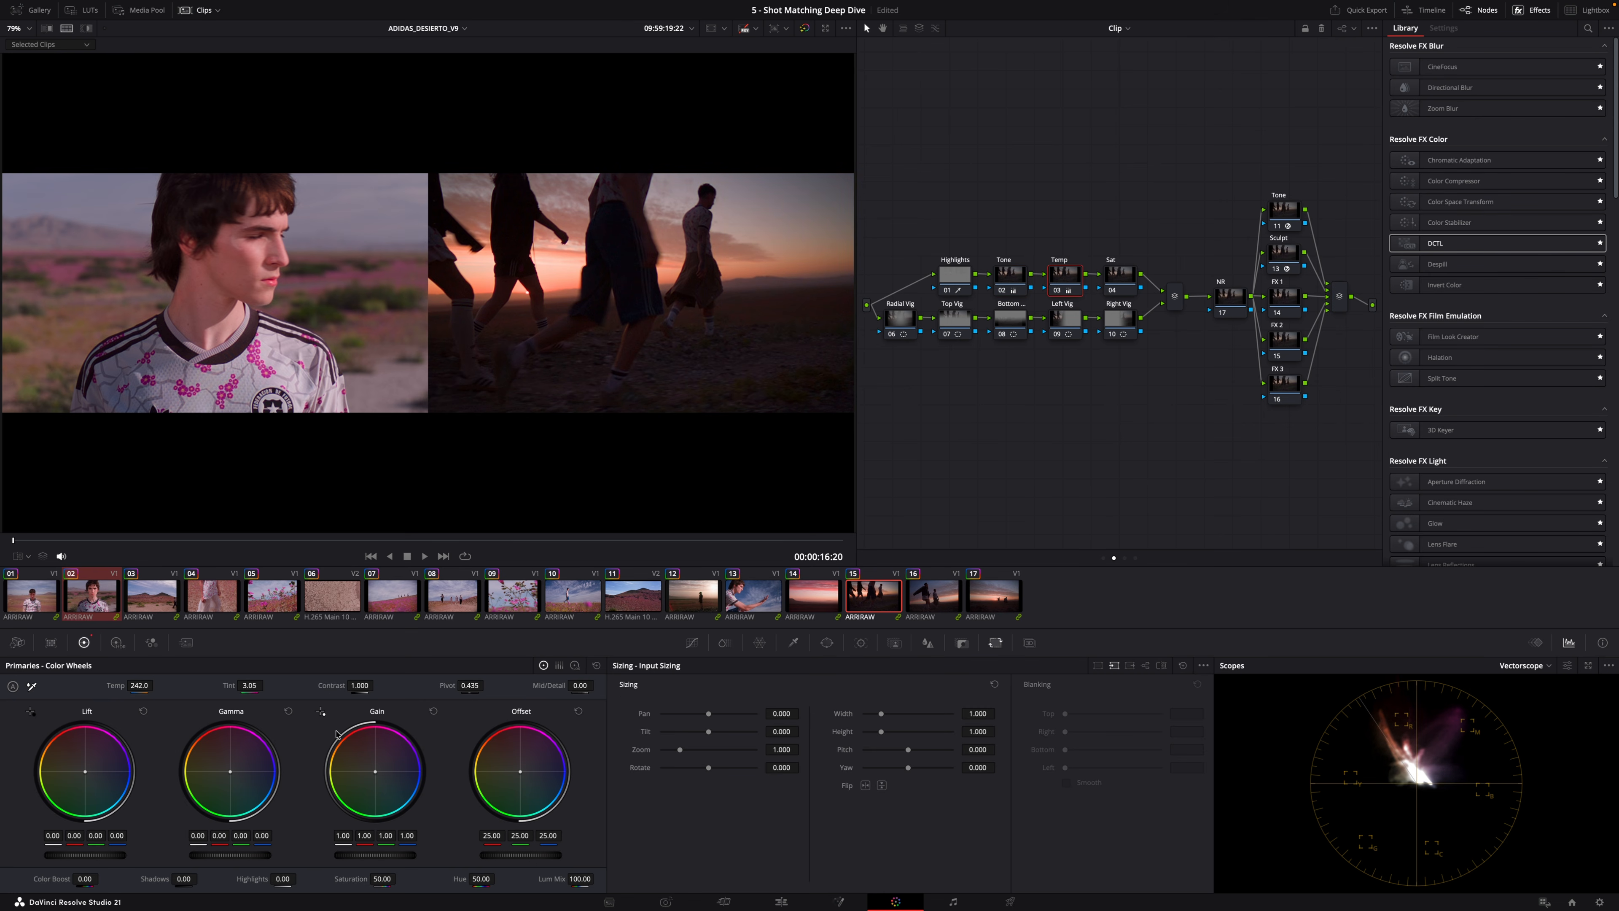
left_click(942, 602)
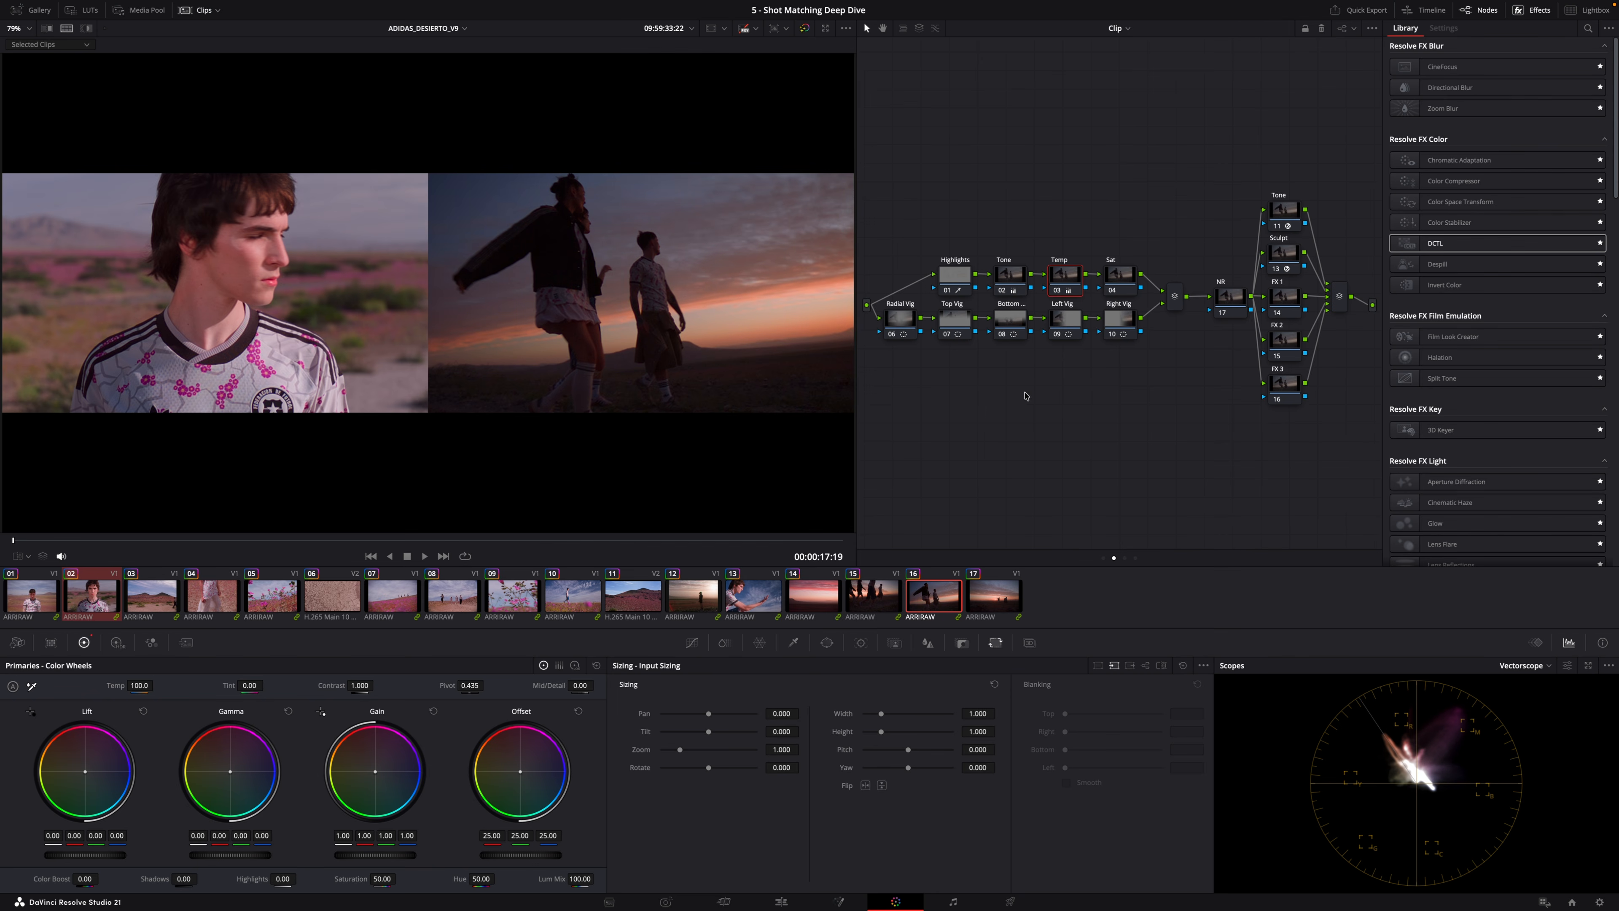
key("Down")
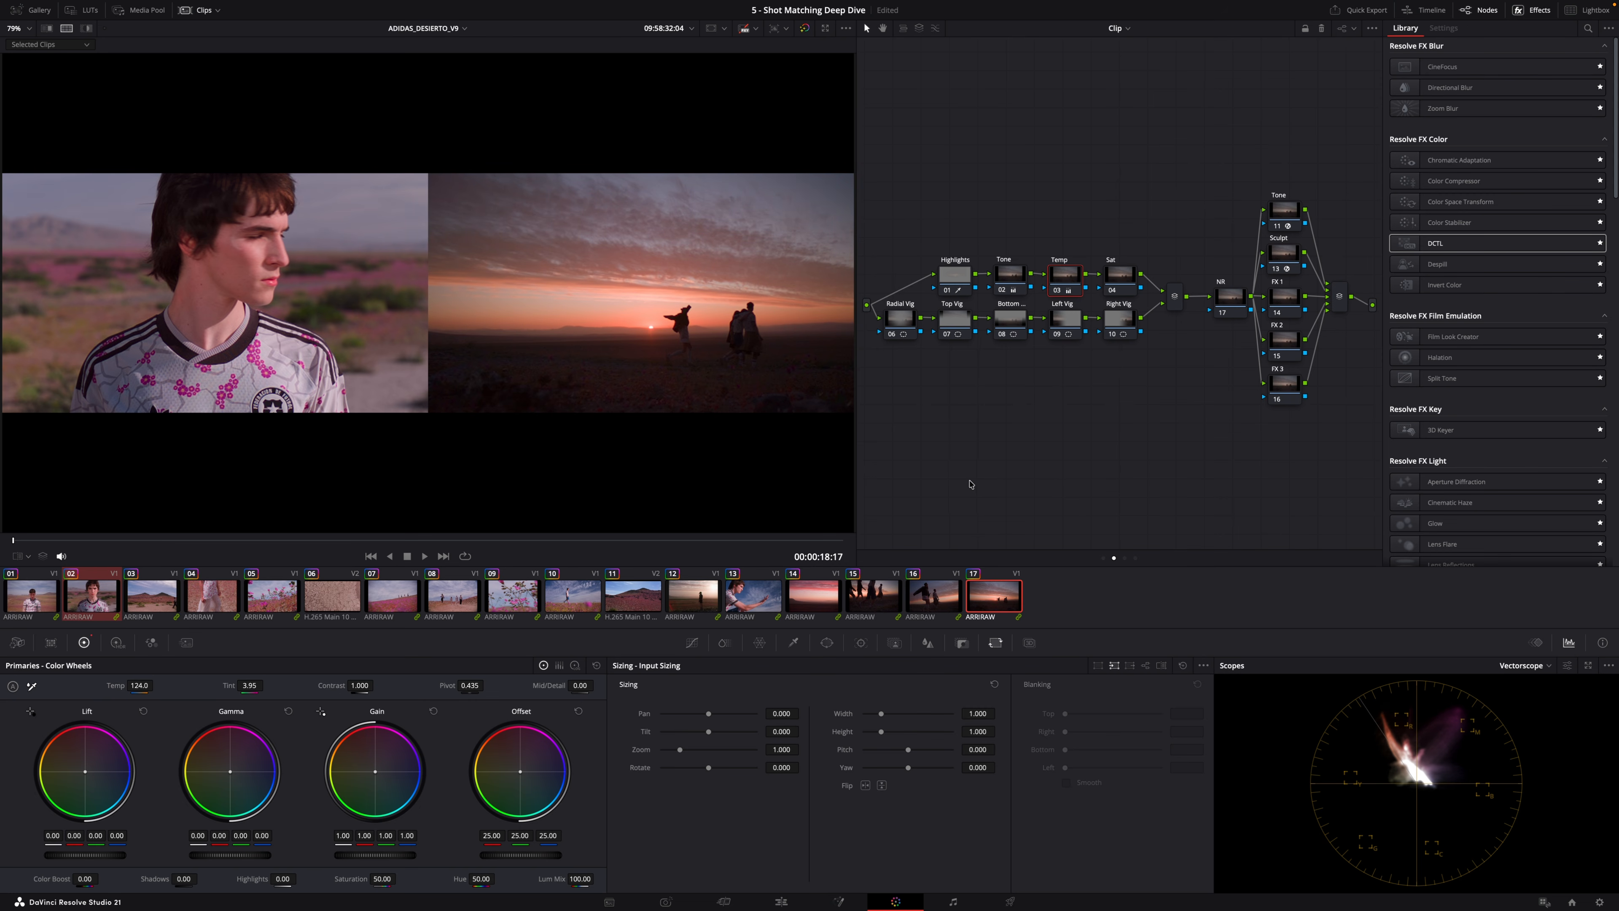
Return to the first clip, scrub through it and play it back.
left_click(45, 600)
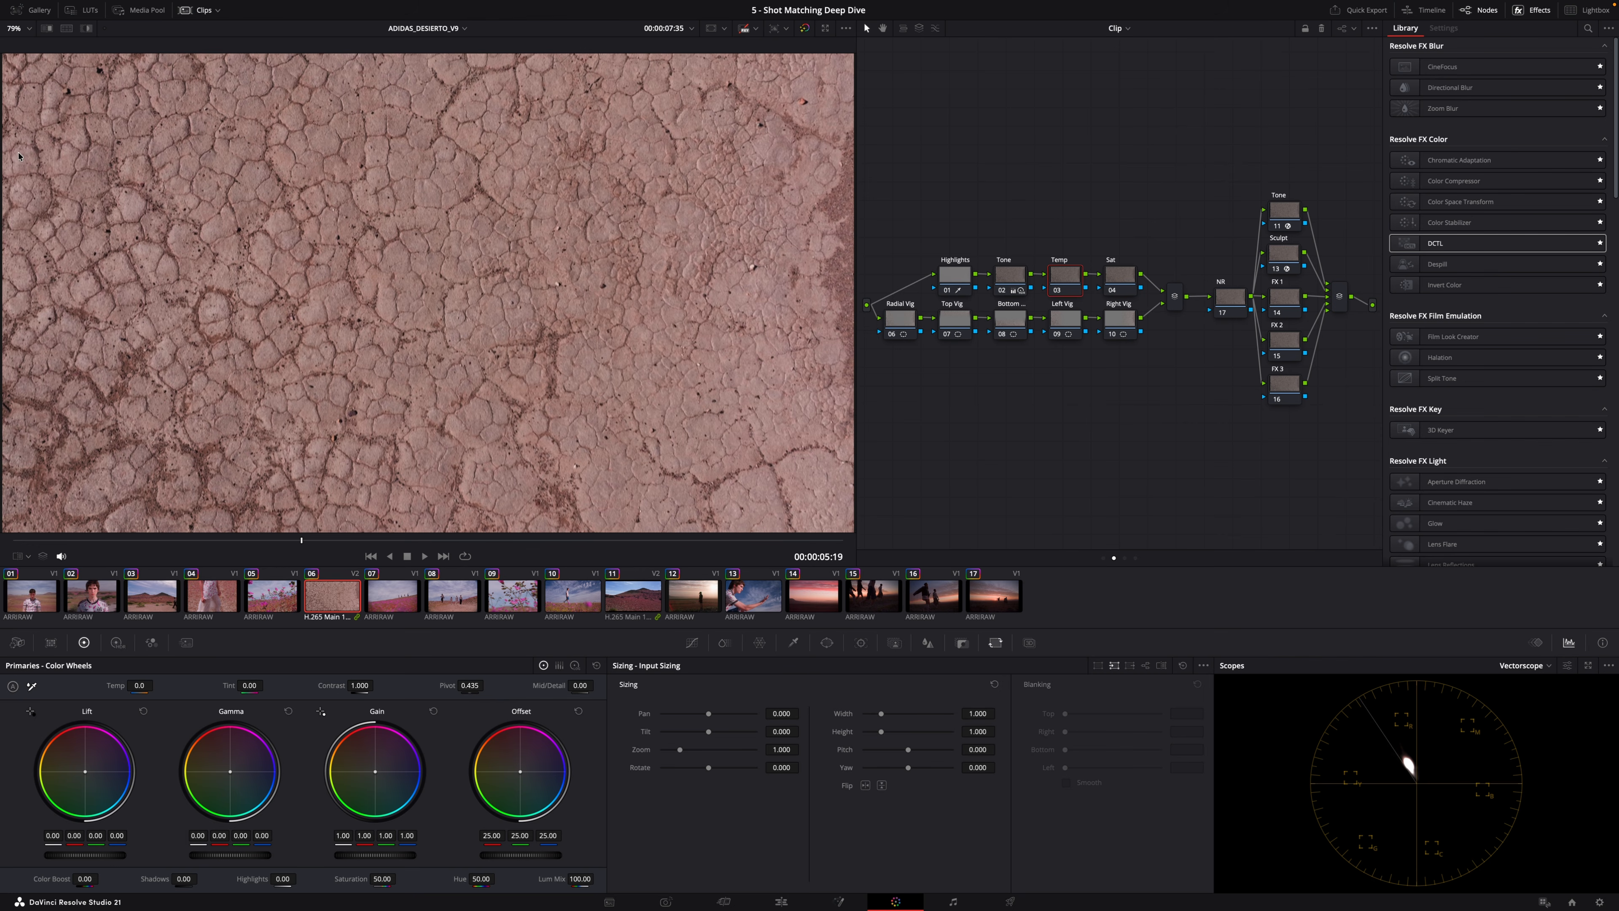
left_click(31, 587)
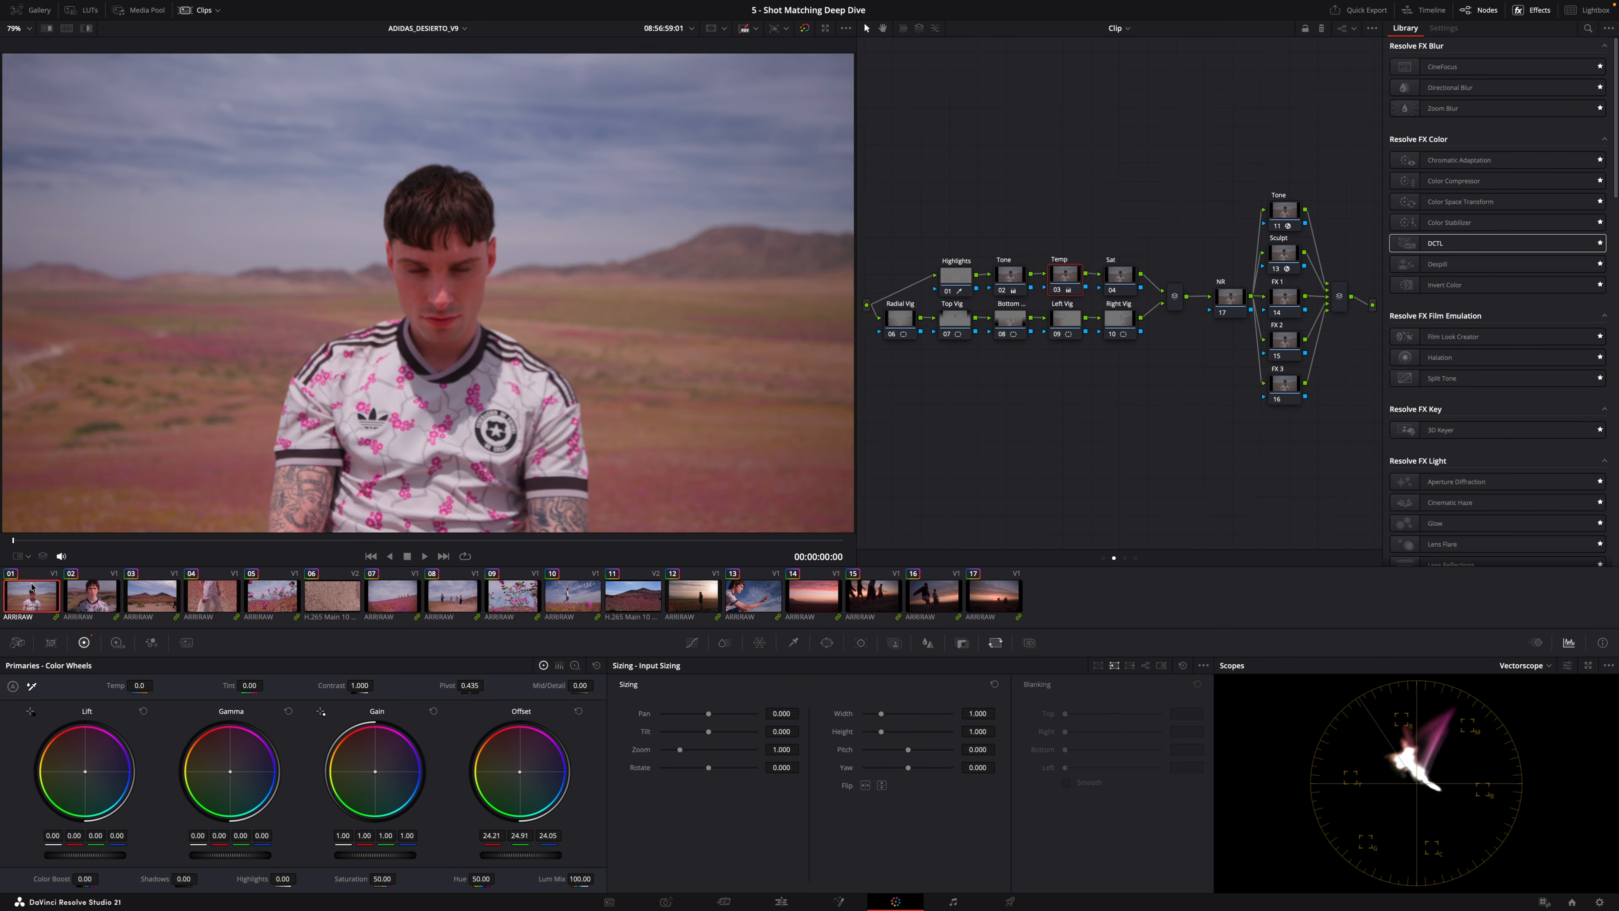
left_click_drag(175, 540, 772, 534)
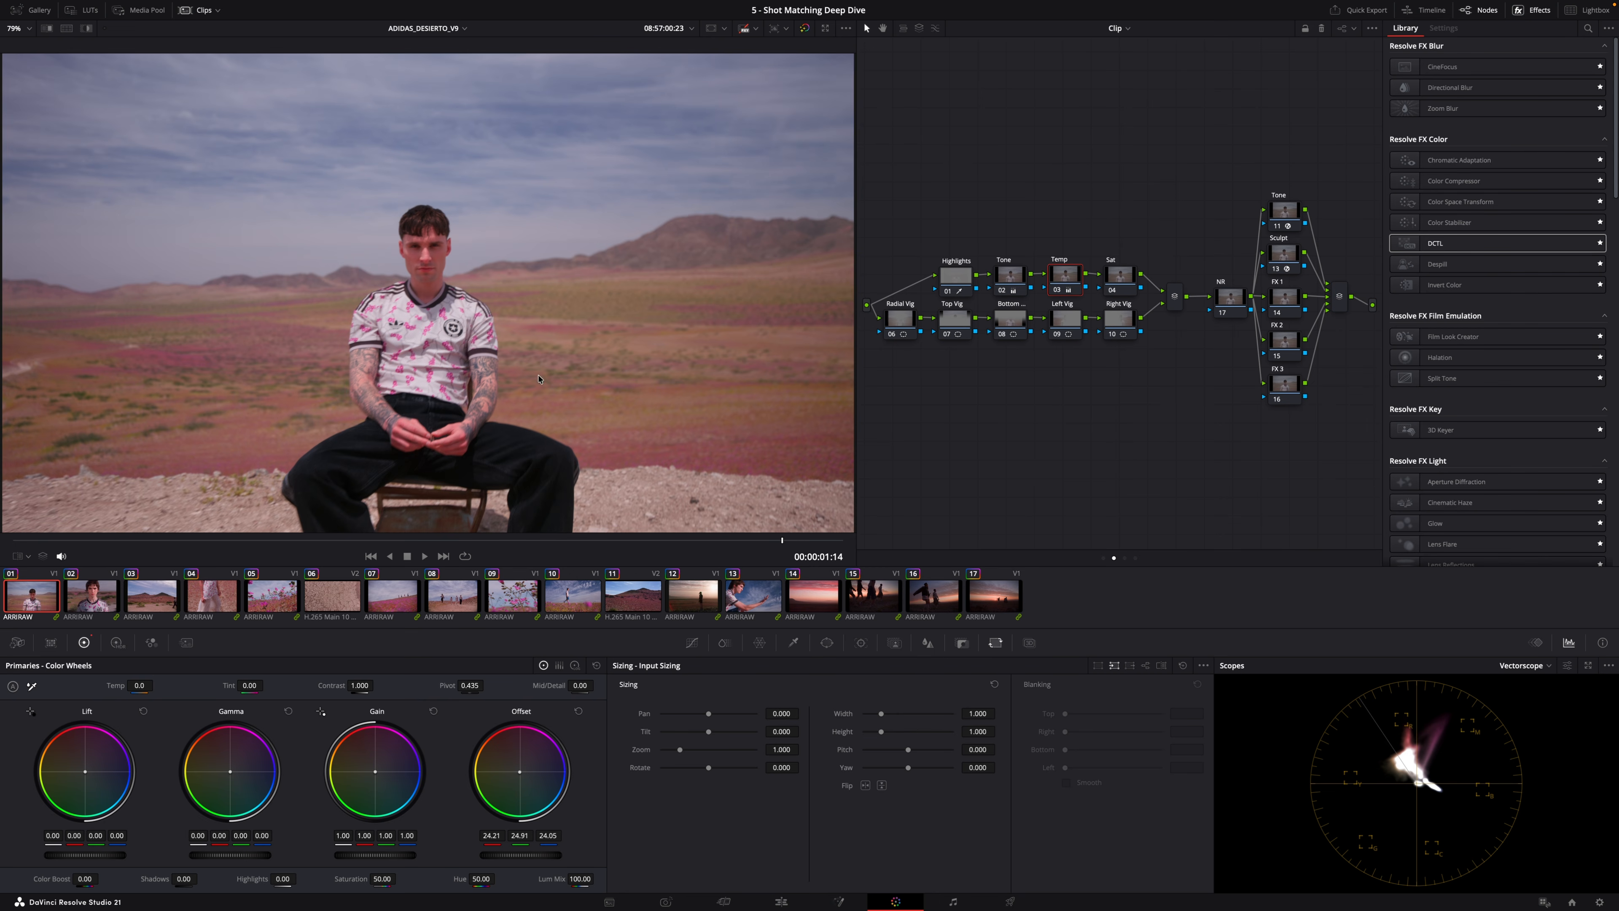
key("space")
Try shifting the first clip's Sat node Temp to -540.0 and Tint to -10.50, then reset that node's grade.
left_click(1125, 281)
left_click_drag(139, 685, 141, 684)
left_click_drag(241, 683, 233, 682)
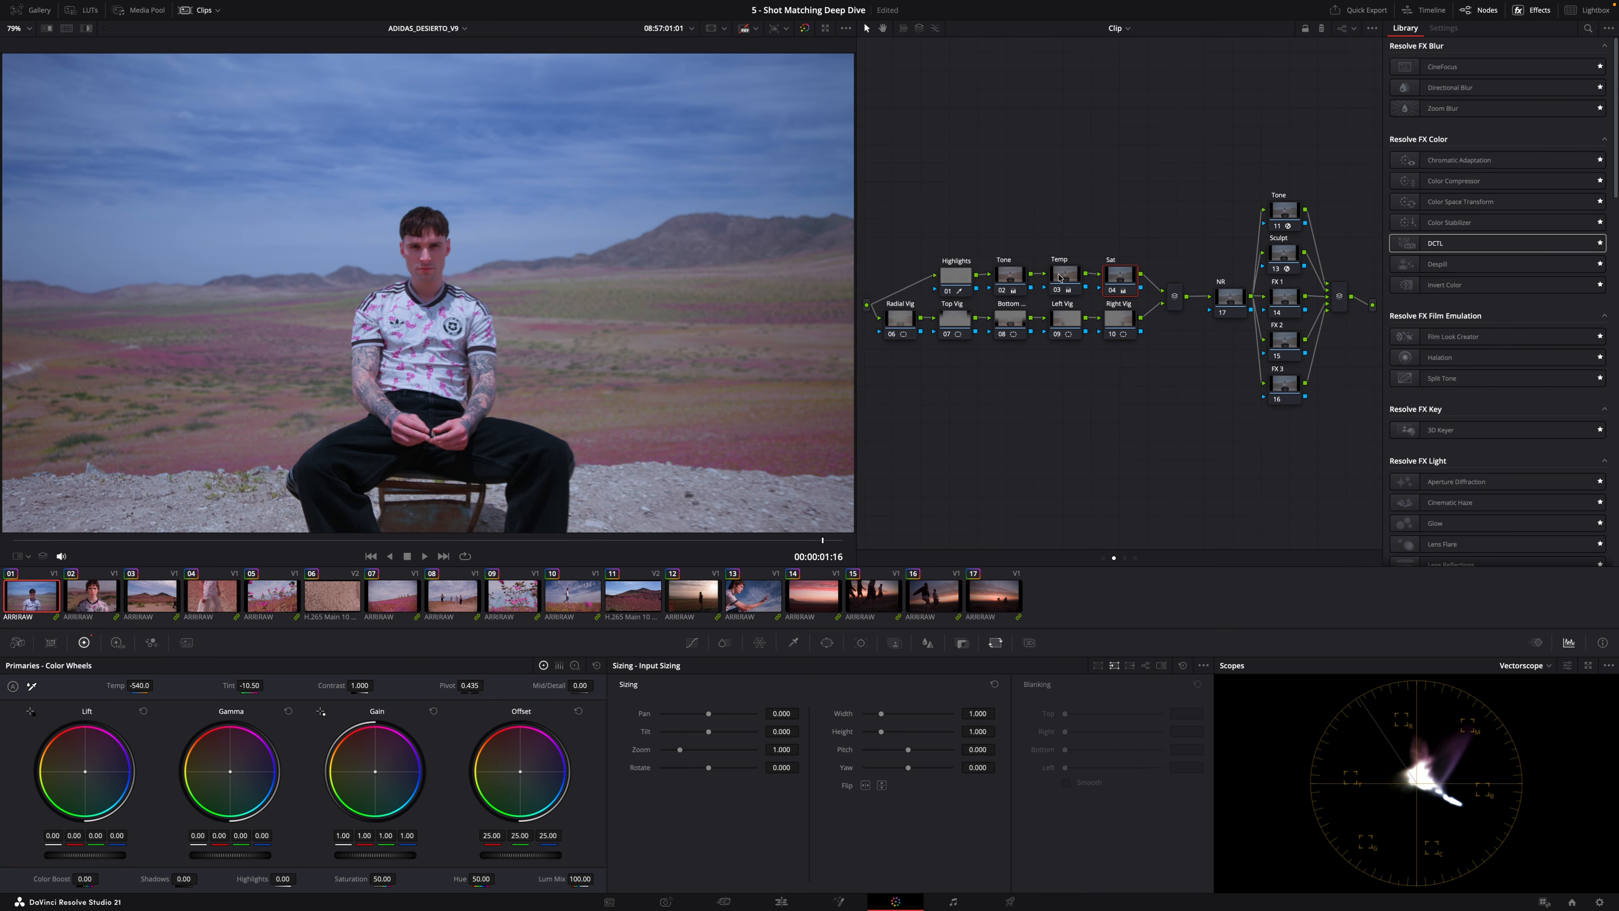
right_click(1125, 287)
left_click(1145, 291)
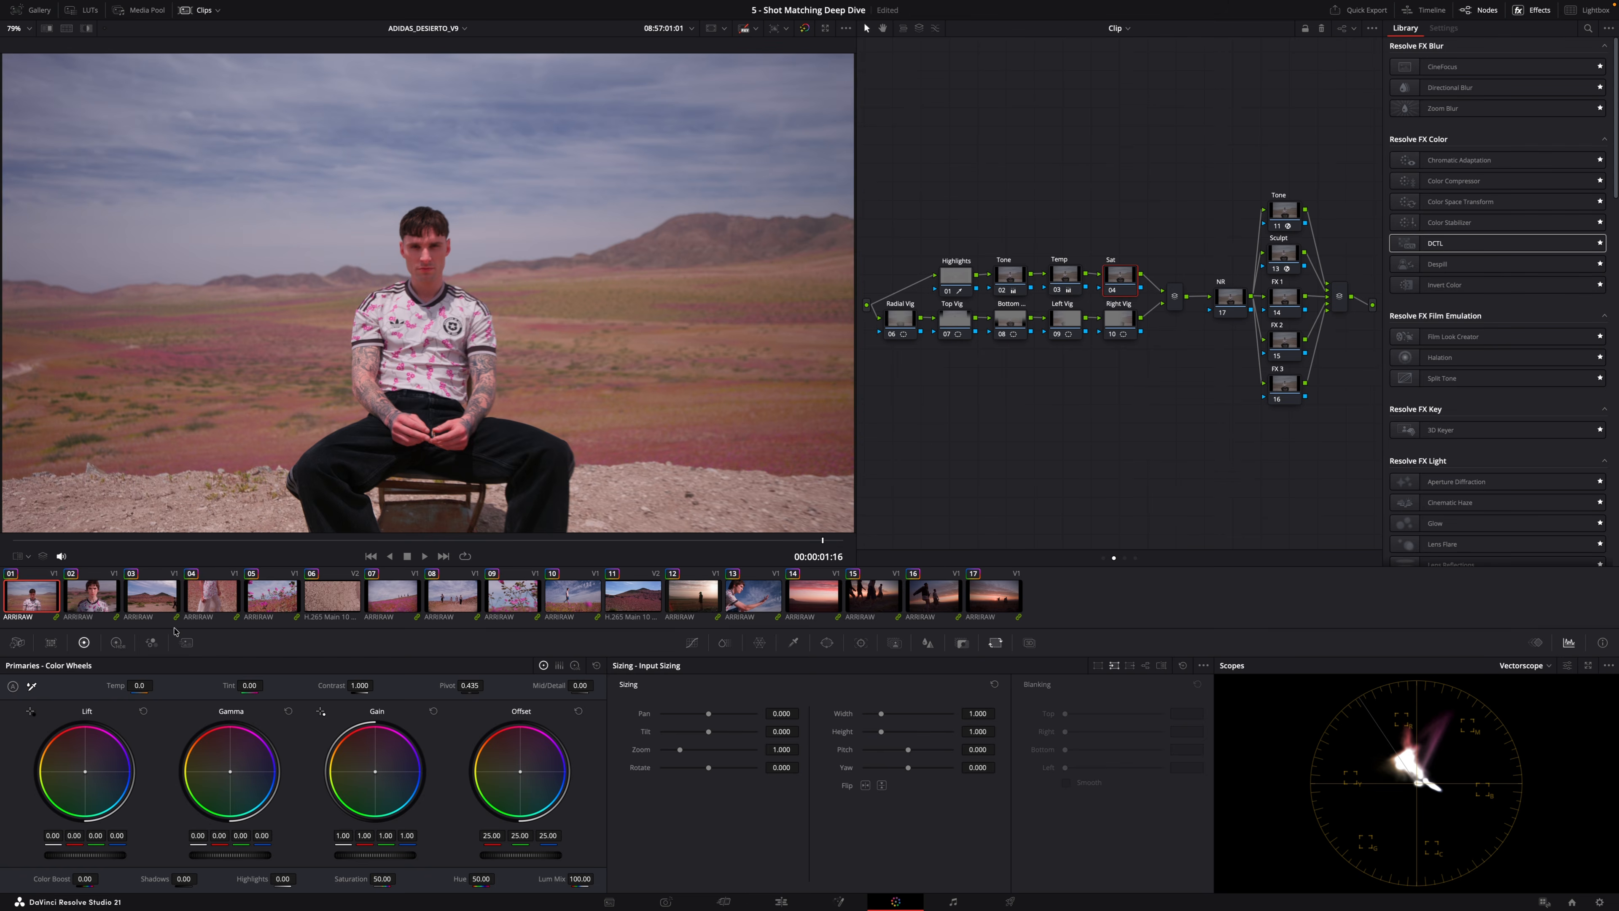
Step from the second clip through to the fifth clip to review their Tone node wheels.
left_click(91, 595)
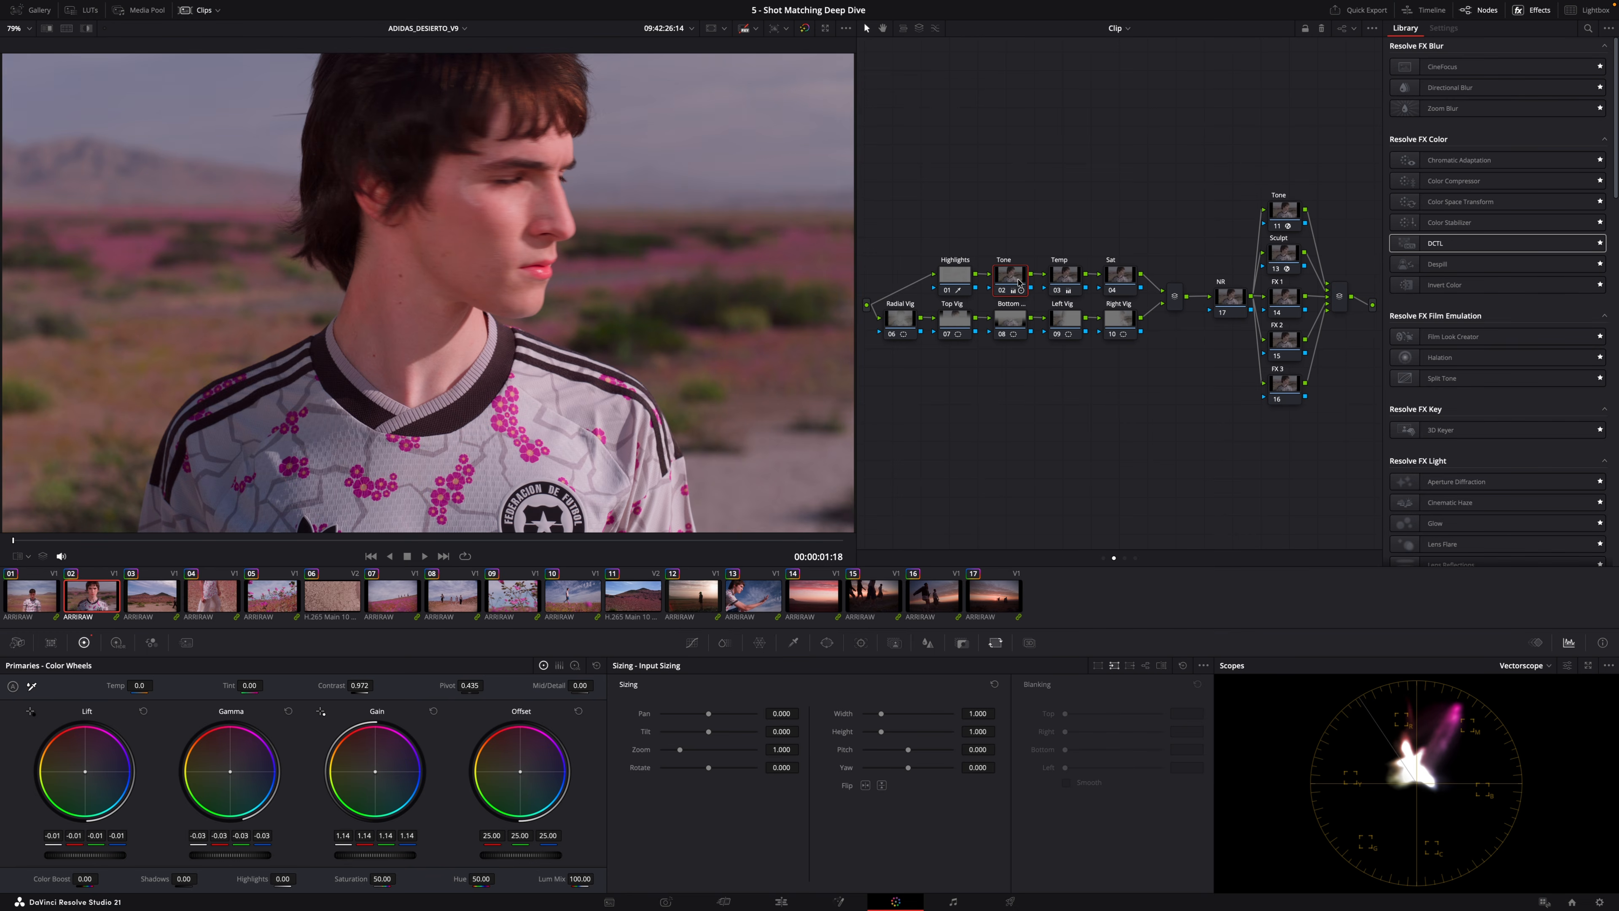
key("Down")
key("Down")
key("Down")
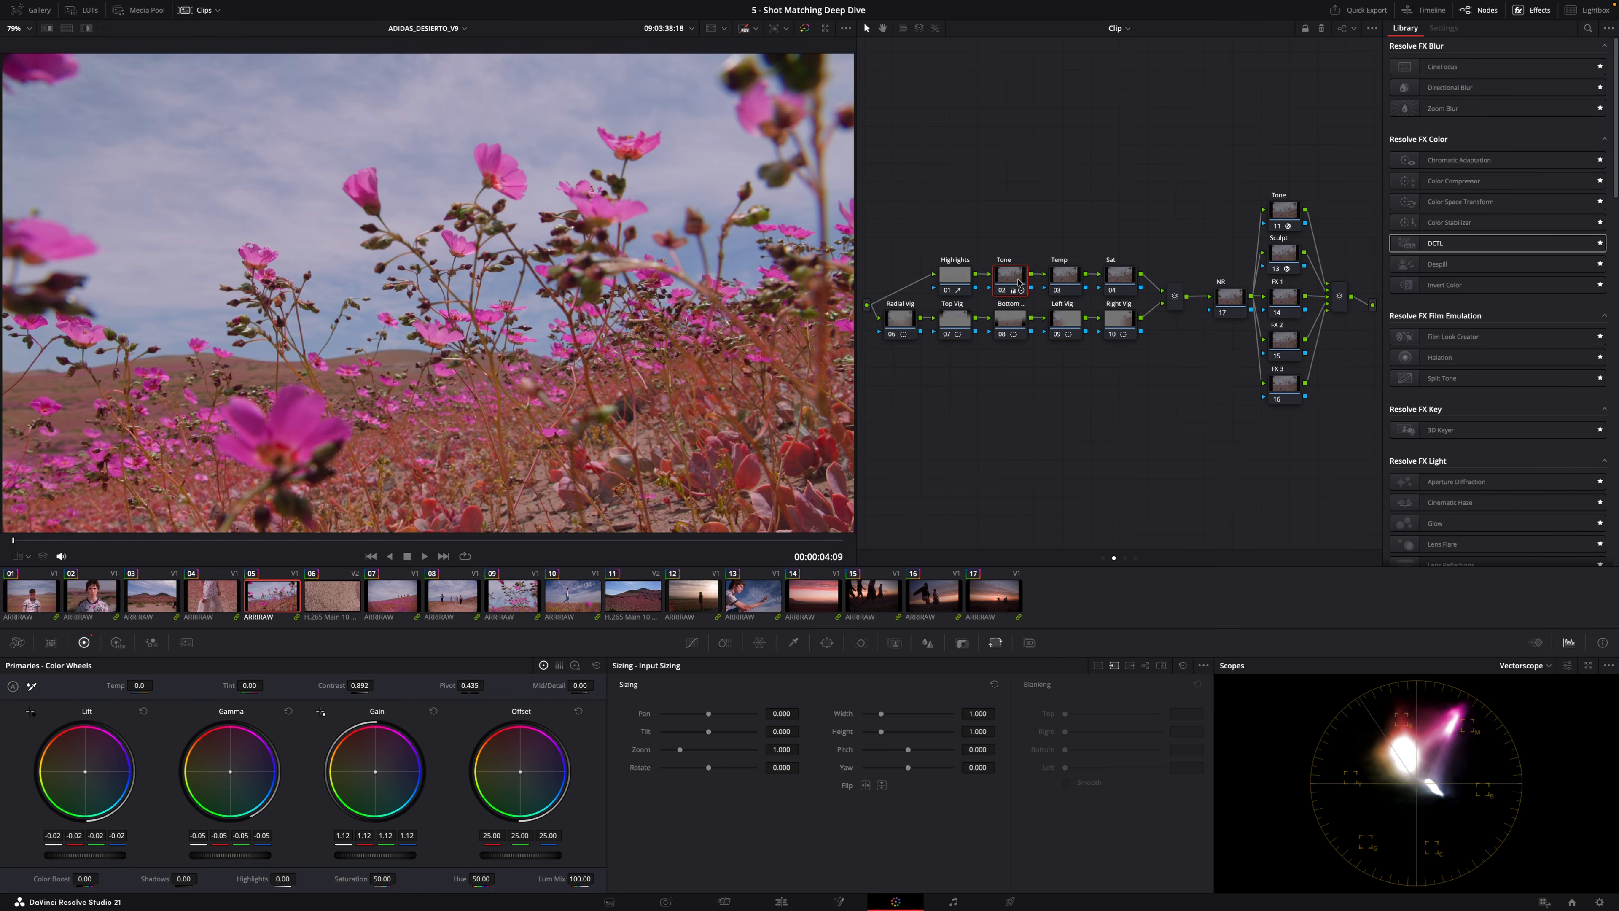
Step onward through the clips to the fourteenth to review their Tone node wheels, and return to the first clip.
key("Down")
key("Down")
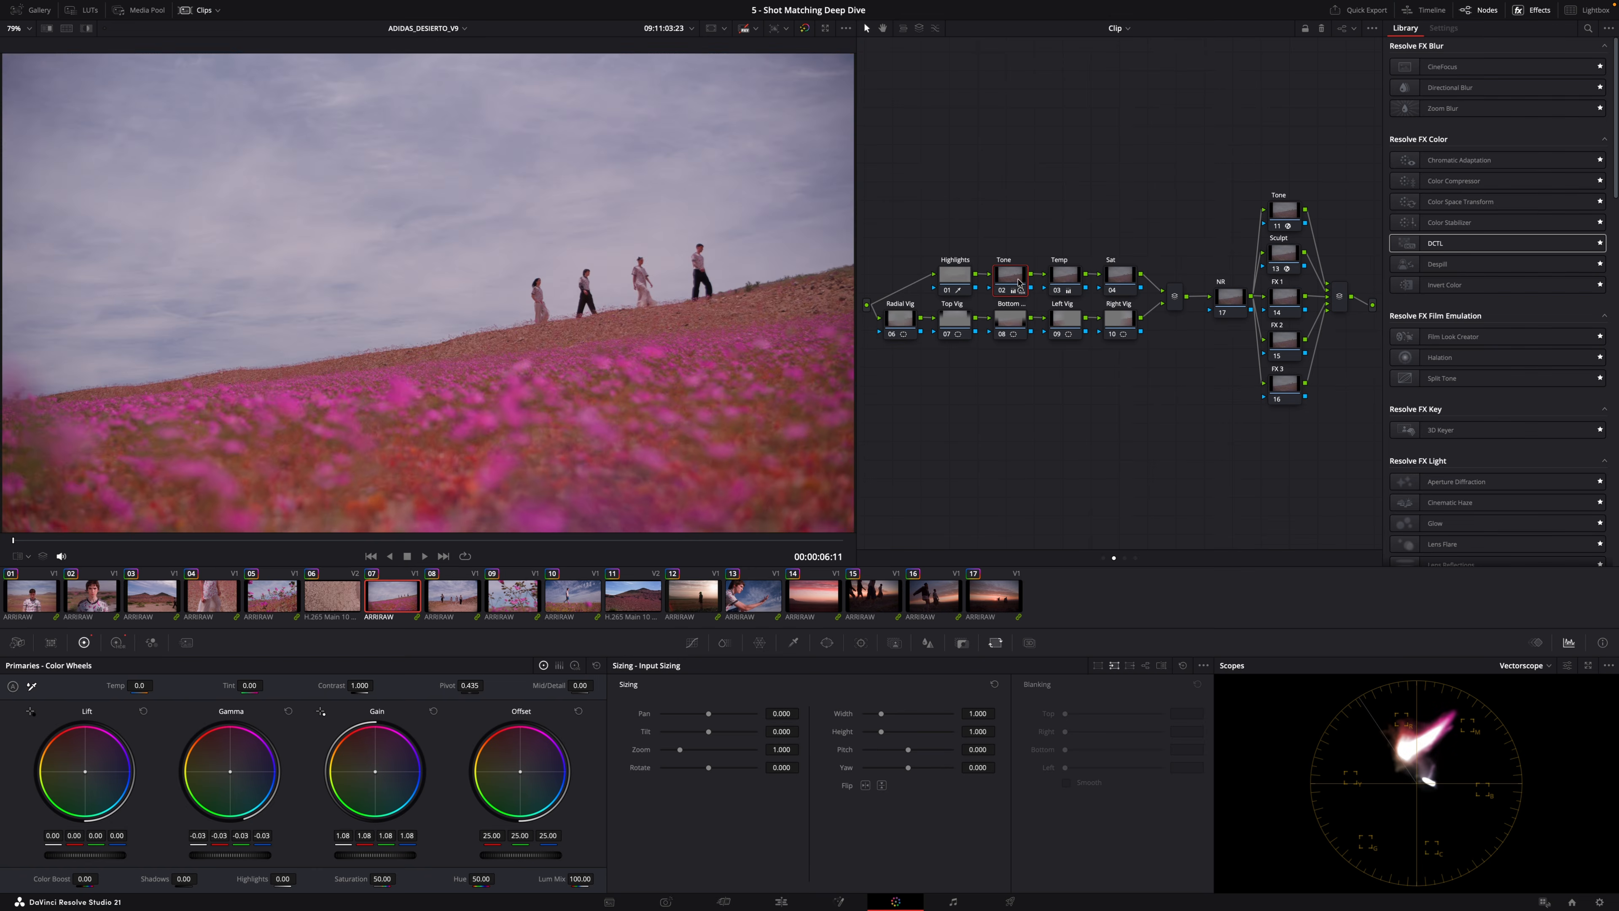
key("Down")
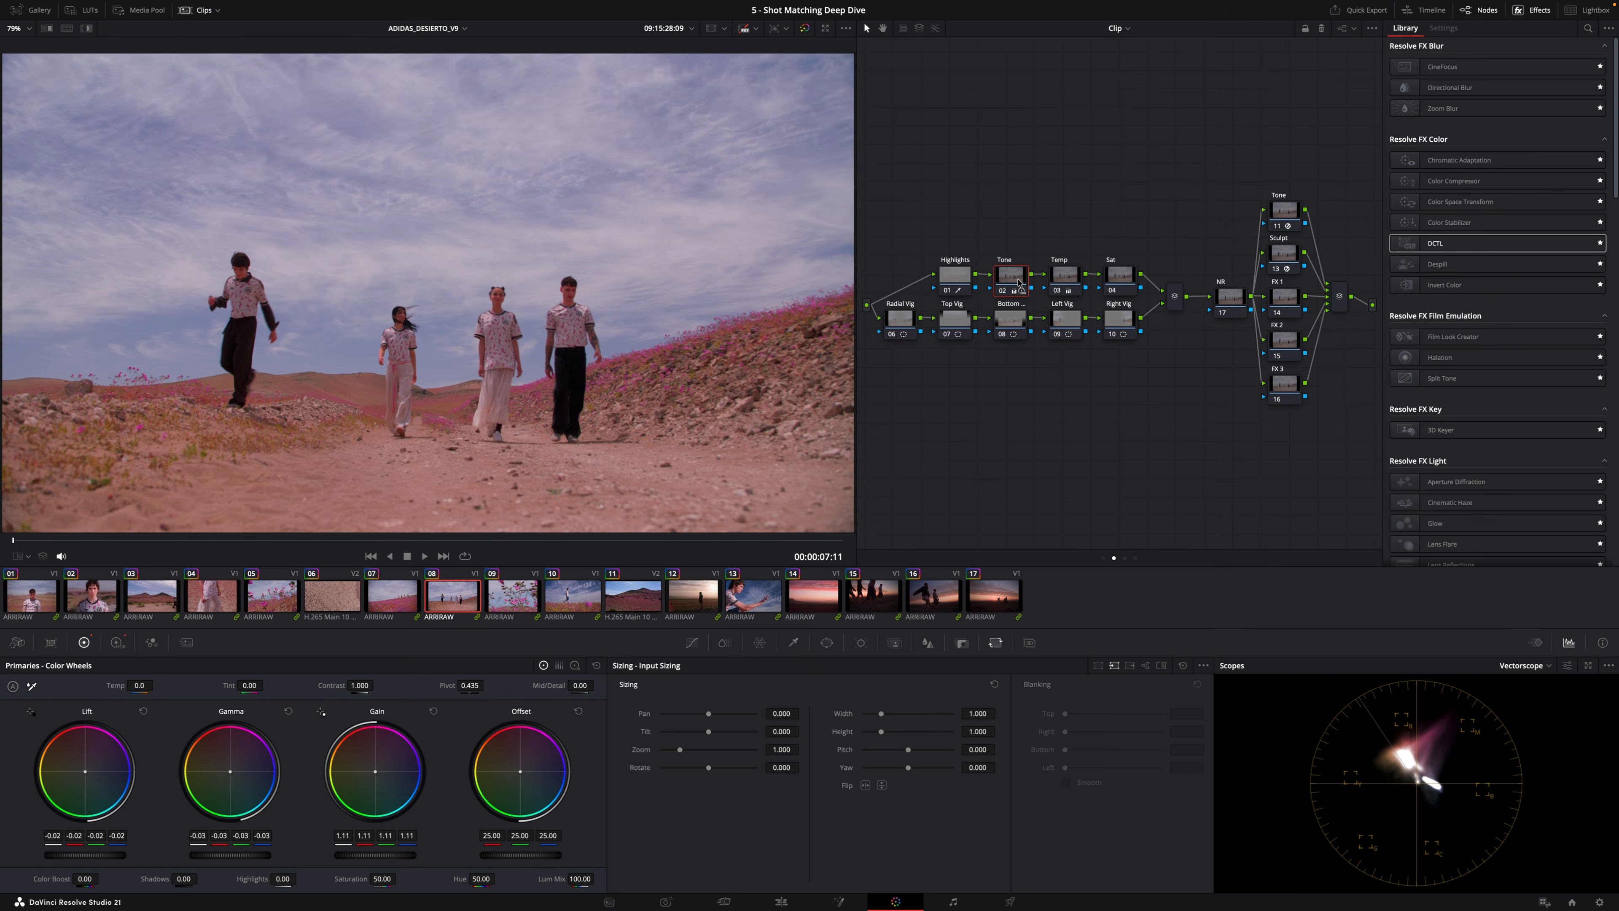
key("Down")
key("Down")
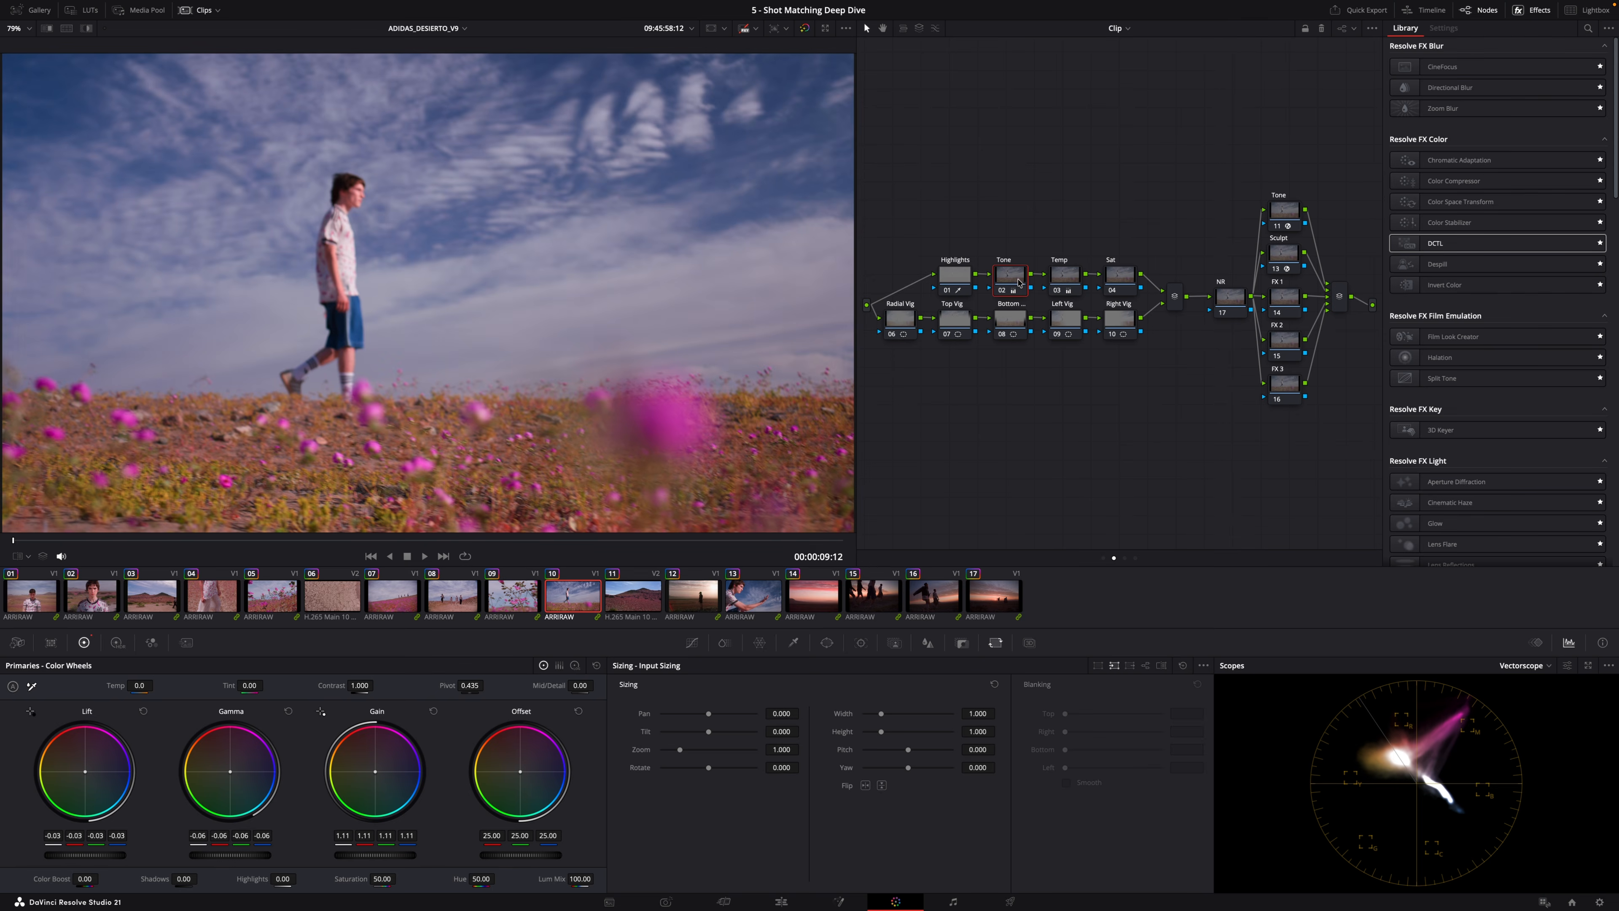
key("Down")
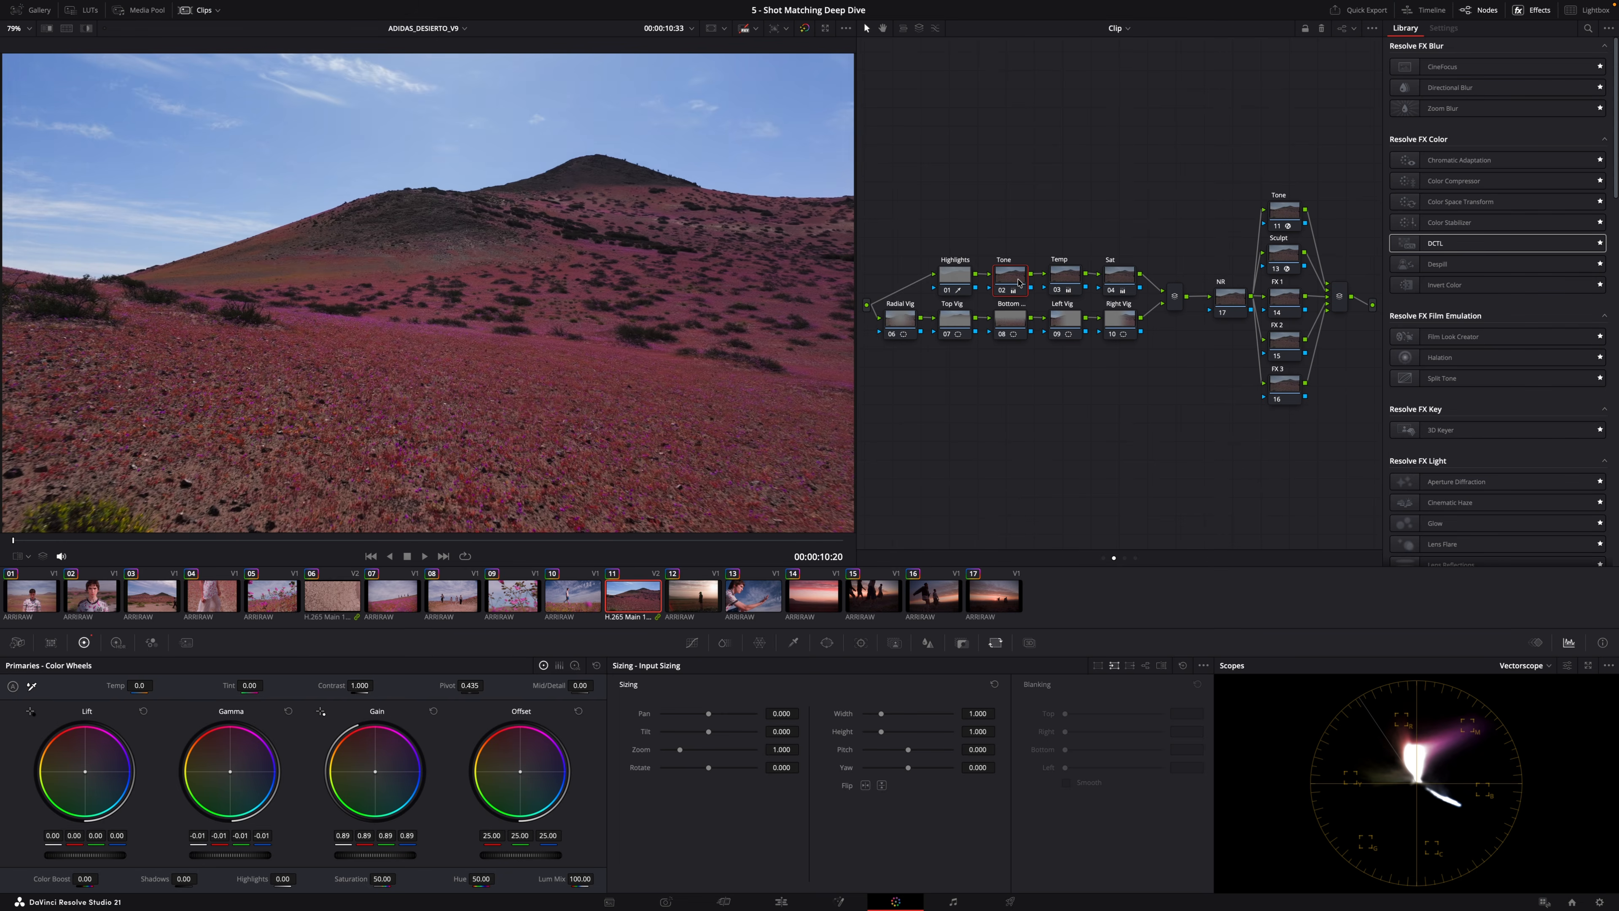
key("Down")
key("Down")
key("Down")
key("Down")
key("Down")
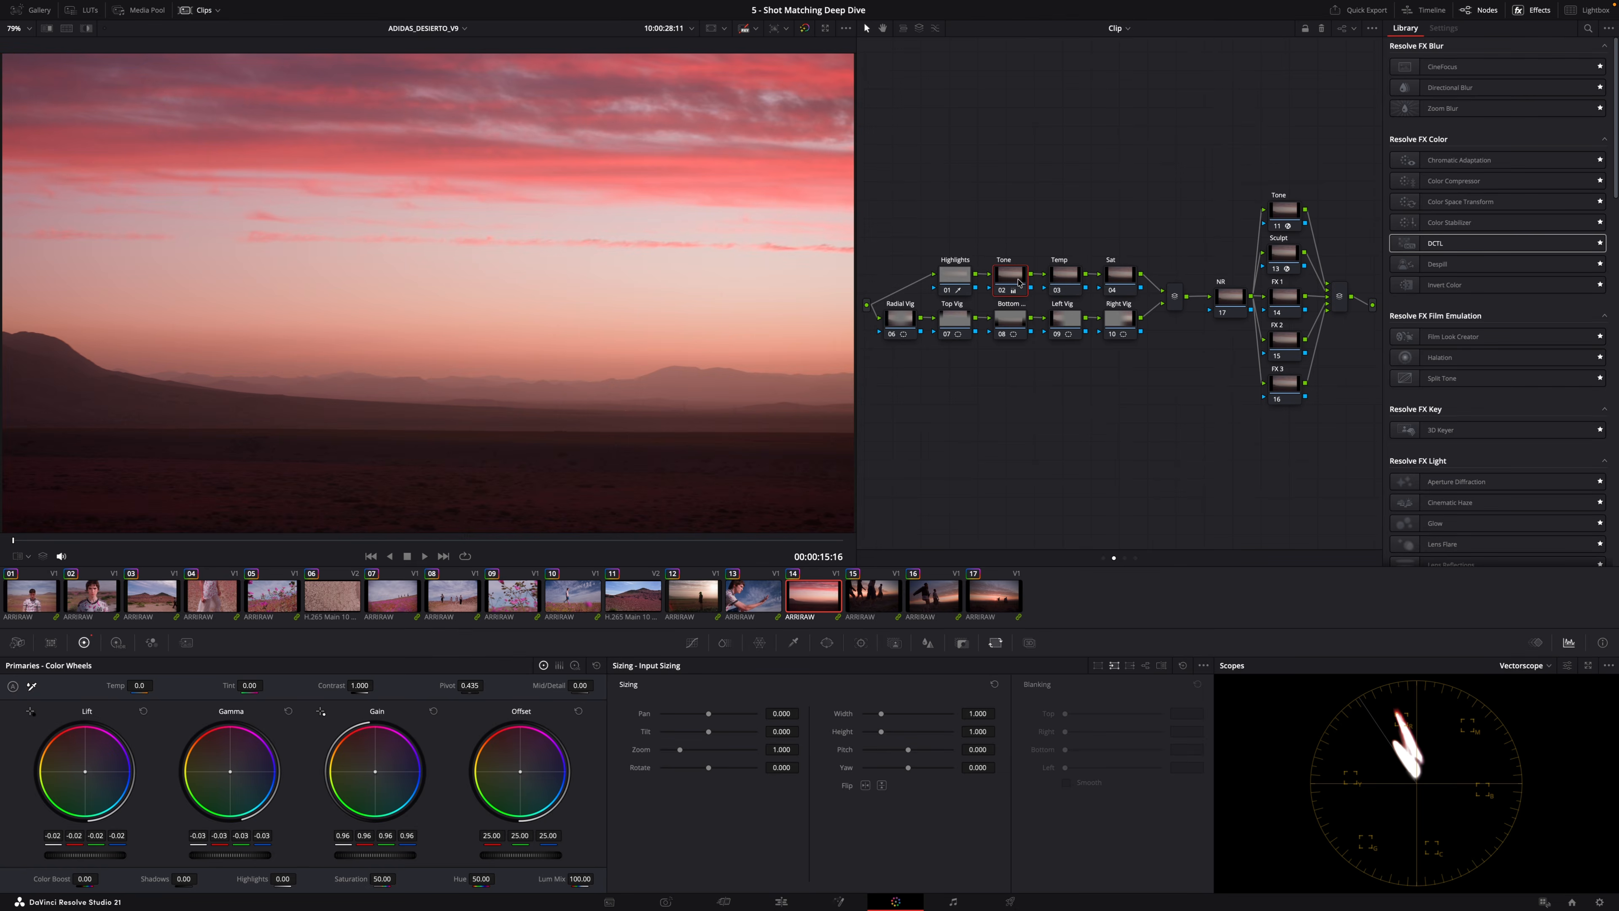
left_click(45, 602)
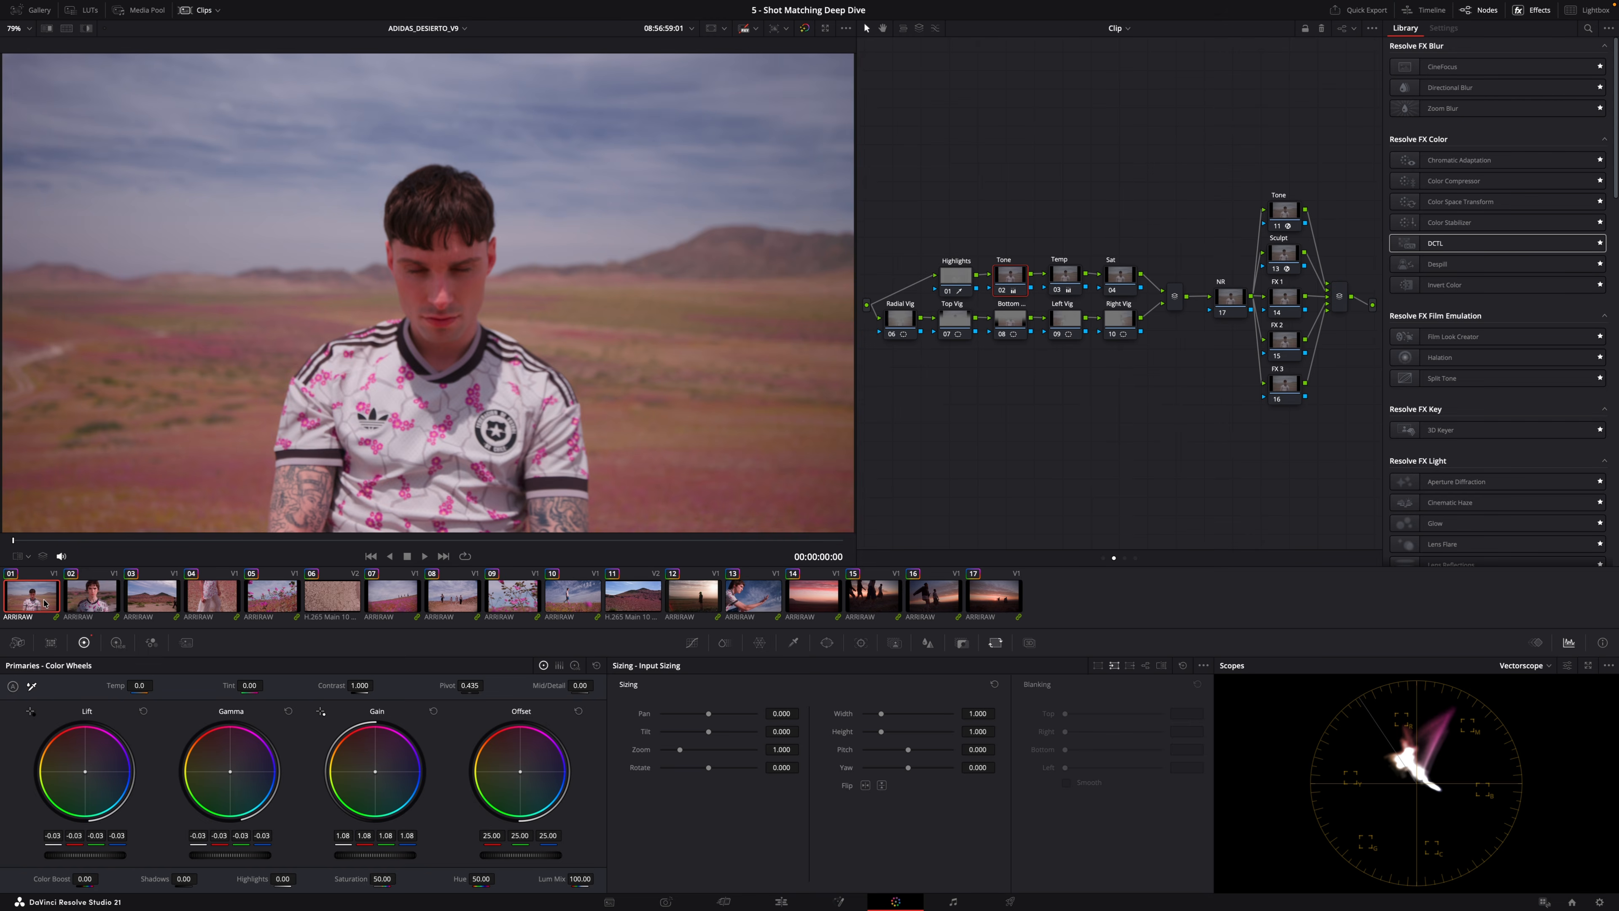
Select the Sat node and step through the clips from the first to the fifteenth to review its wheels.
key("Down")
key("Up")
left_click(1121, 281)
key("Down")
key("Down")
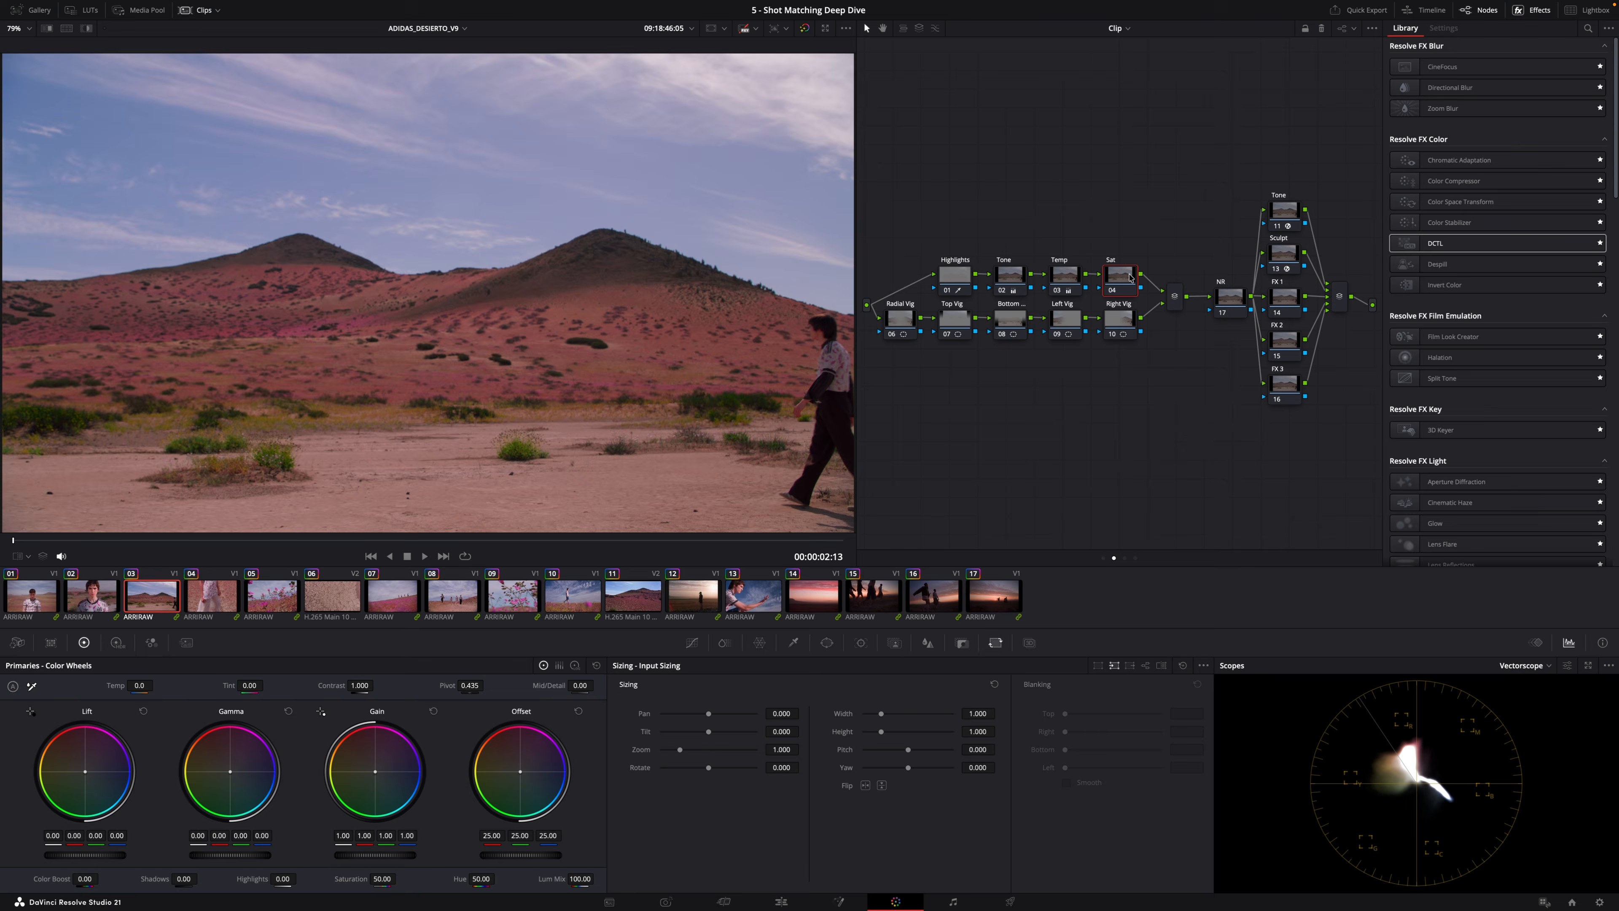
key("Down")
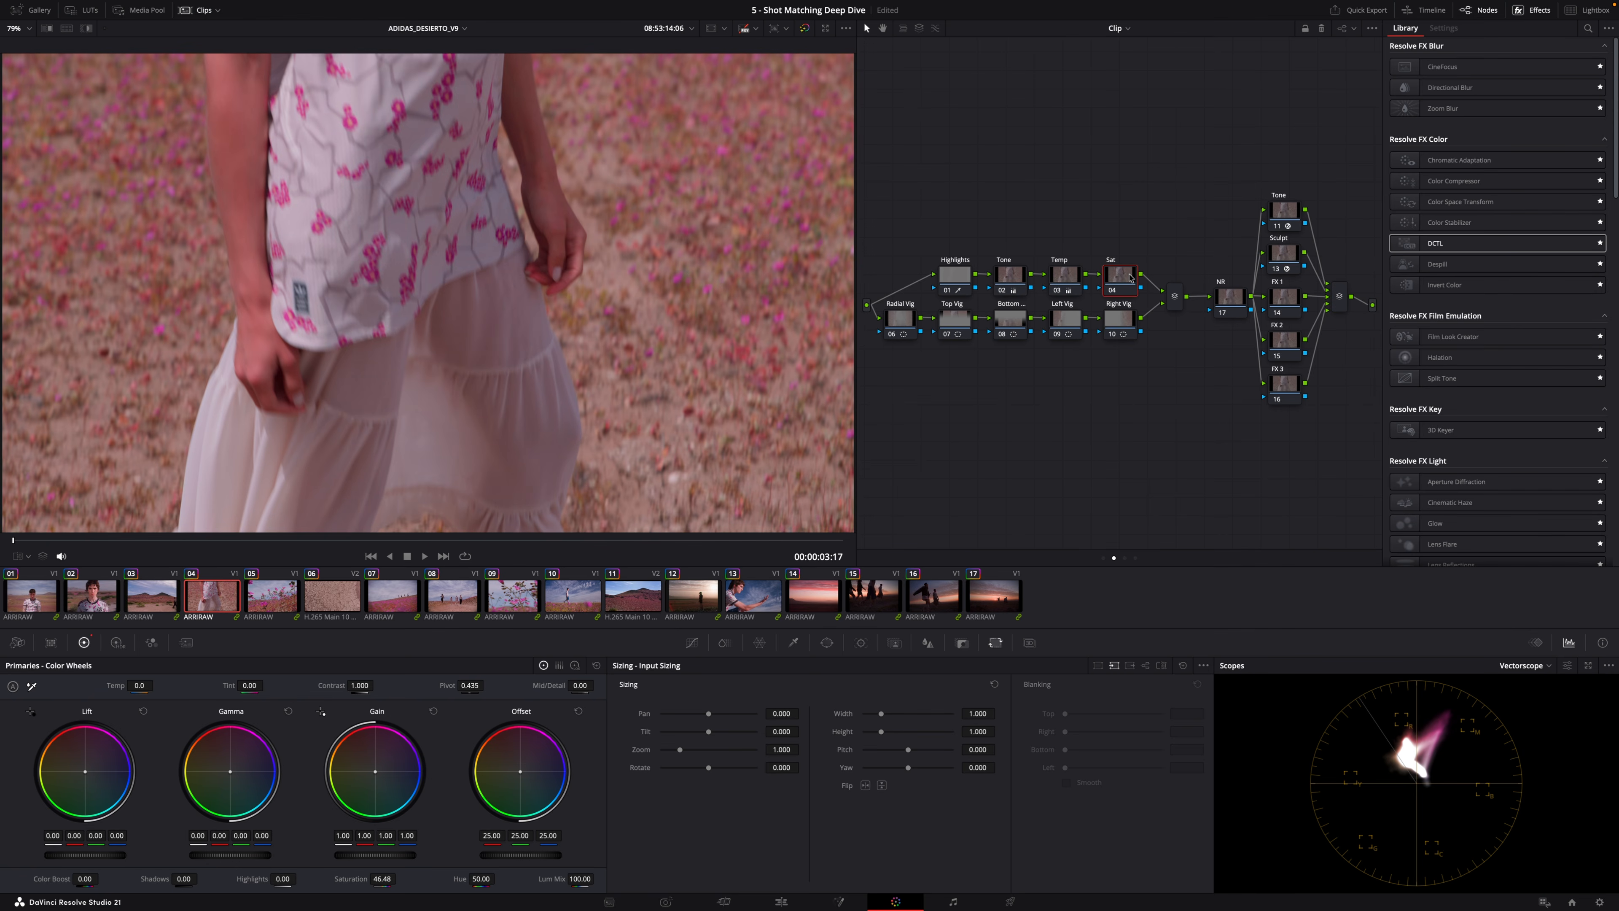
key("Down")
key("Down")
key("Down")
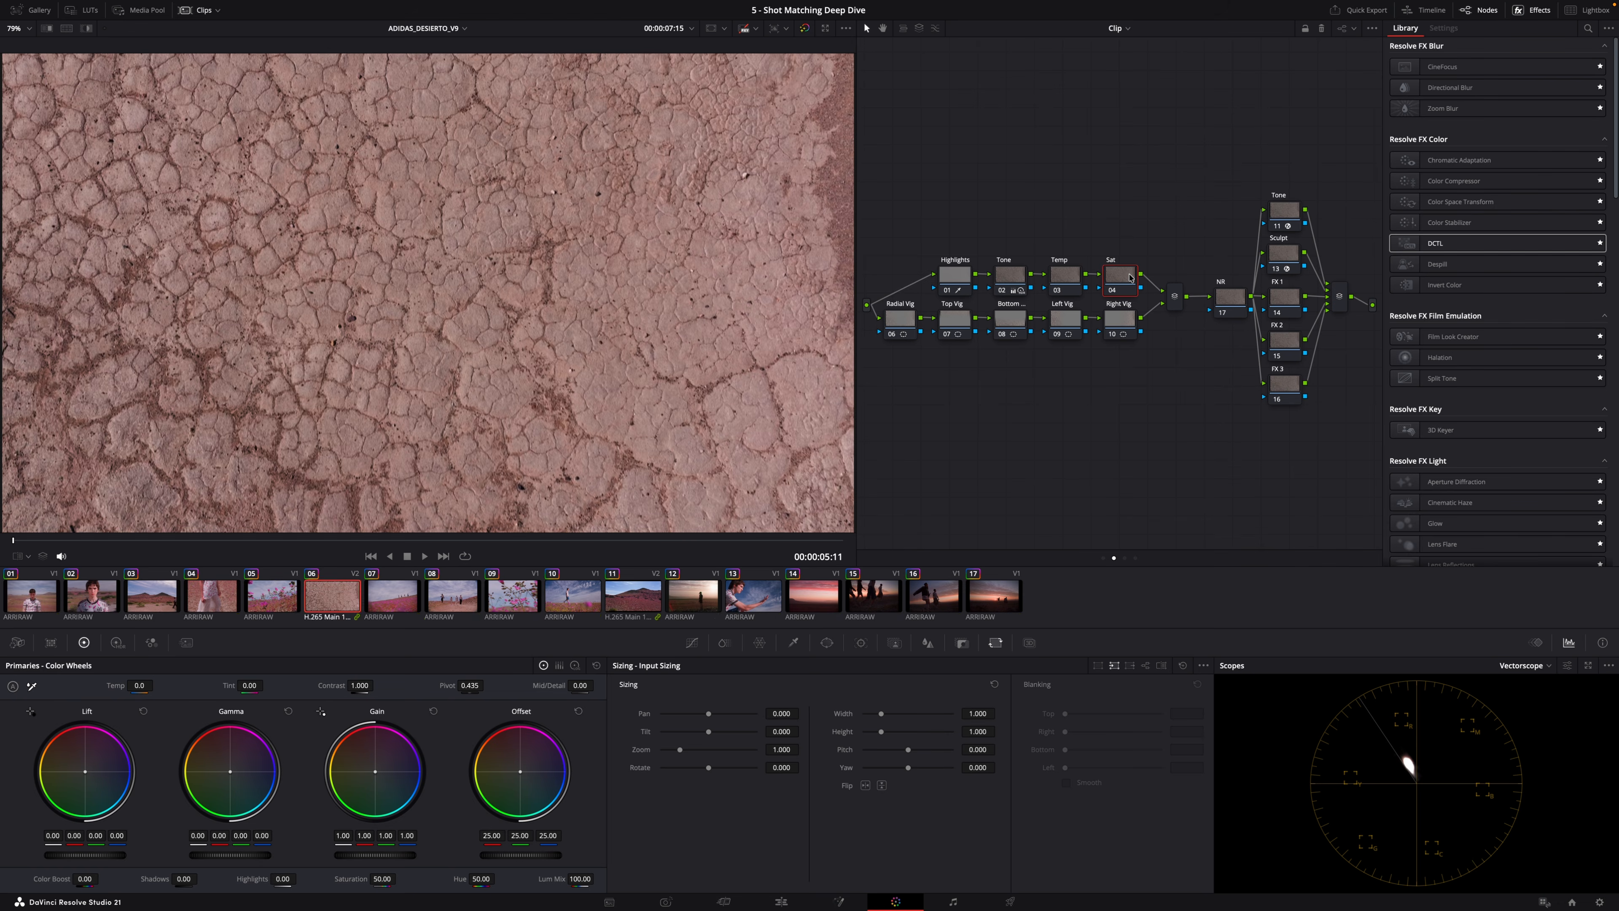
key("Down")
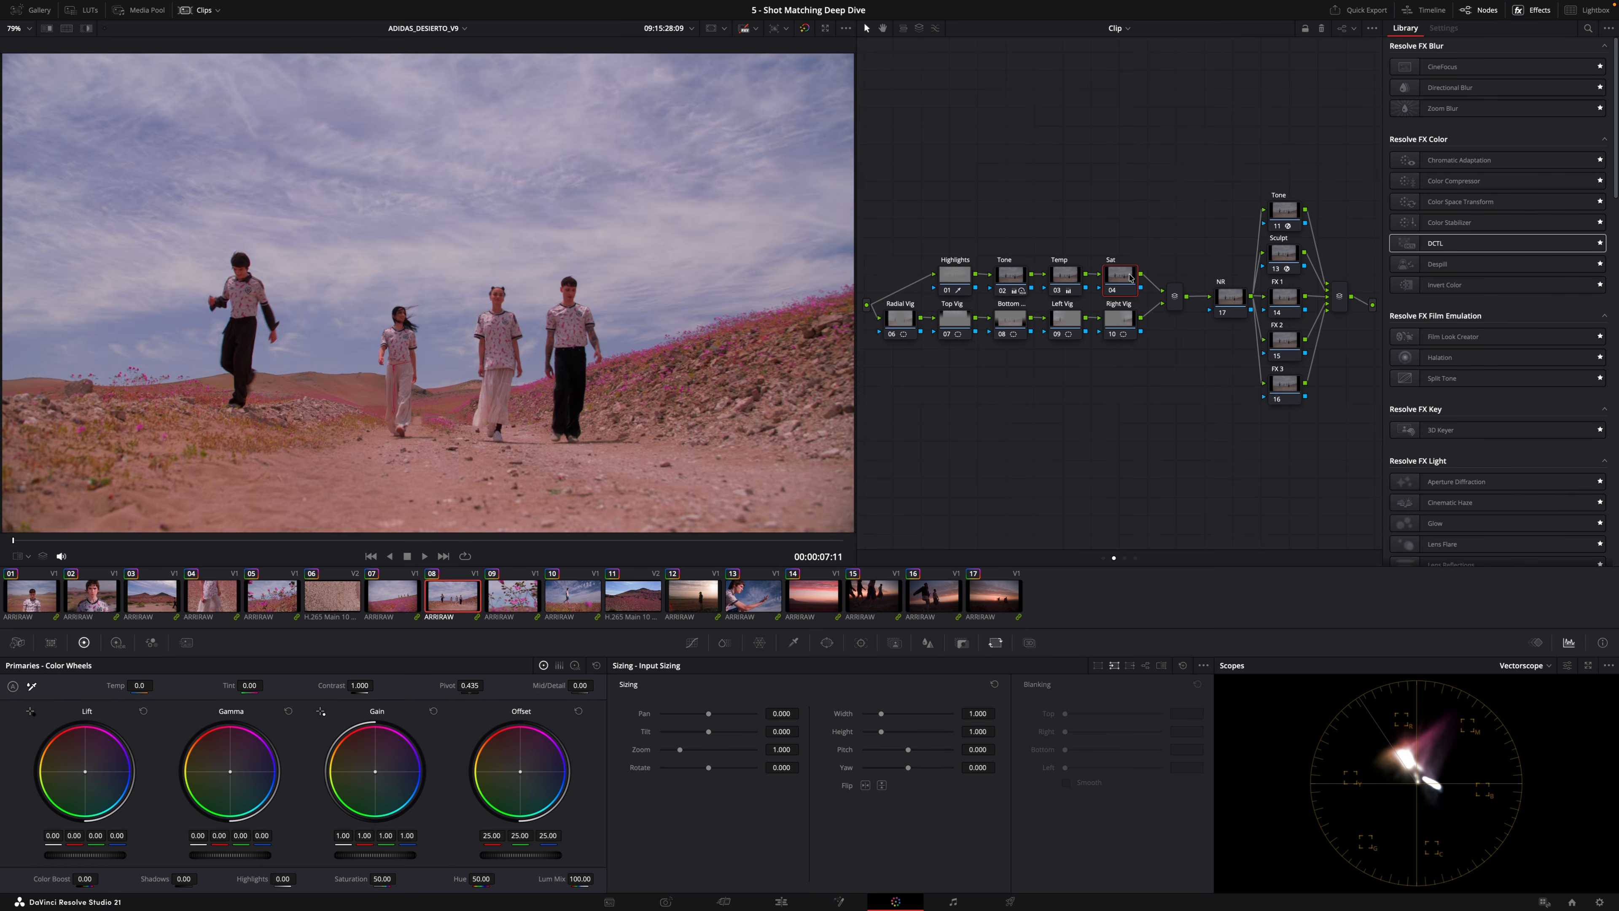
key("Down")
key("Down")
key("Down")
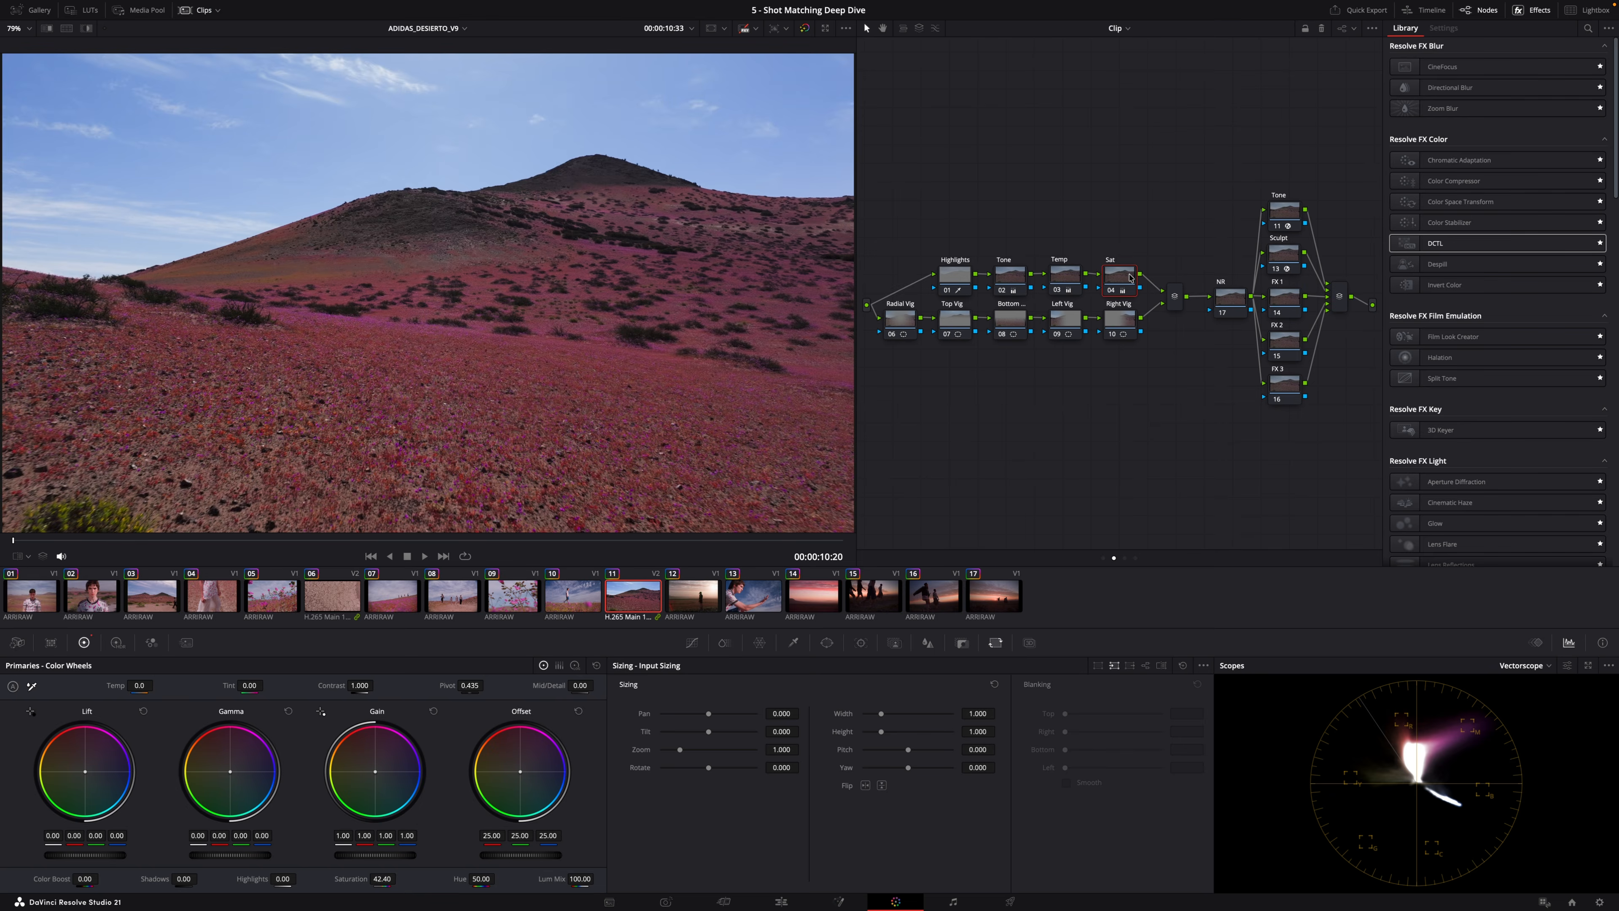
key("Down")
key("Down")
key("Down")
key("Down")
key("Down")
key("Down")
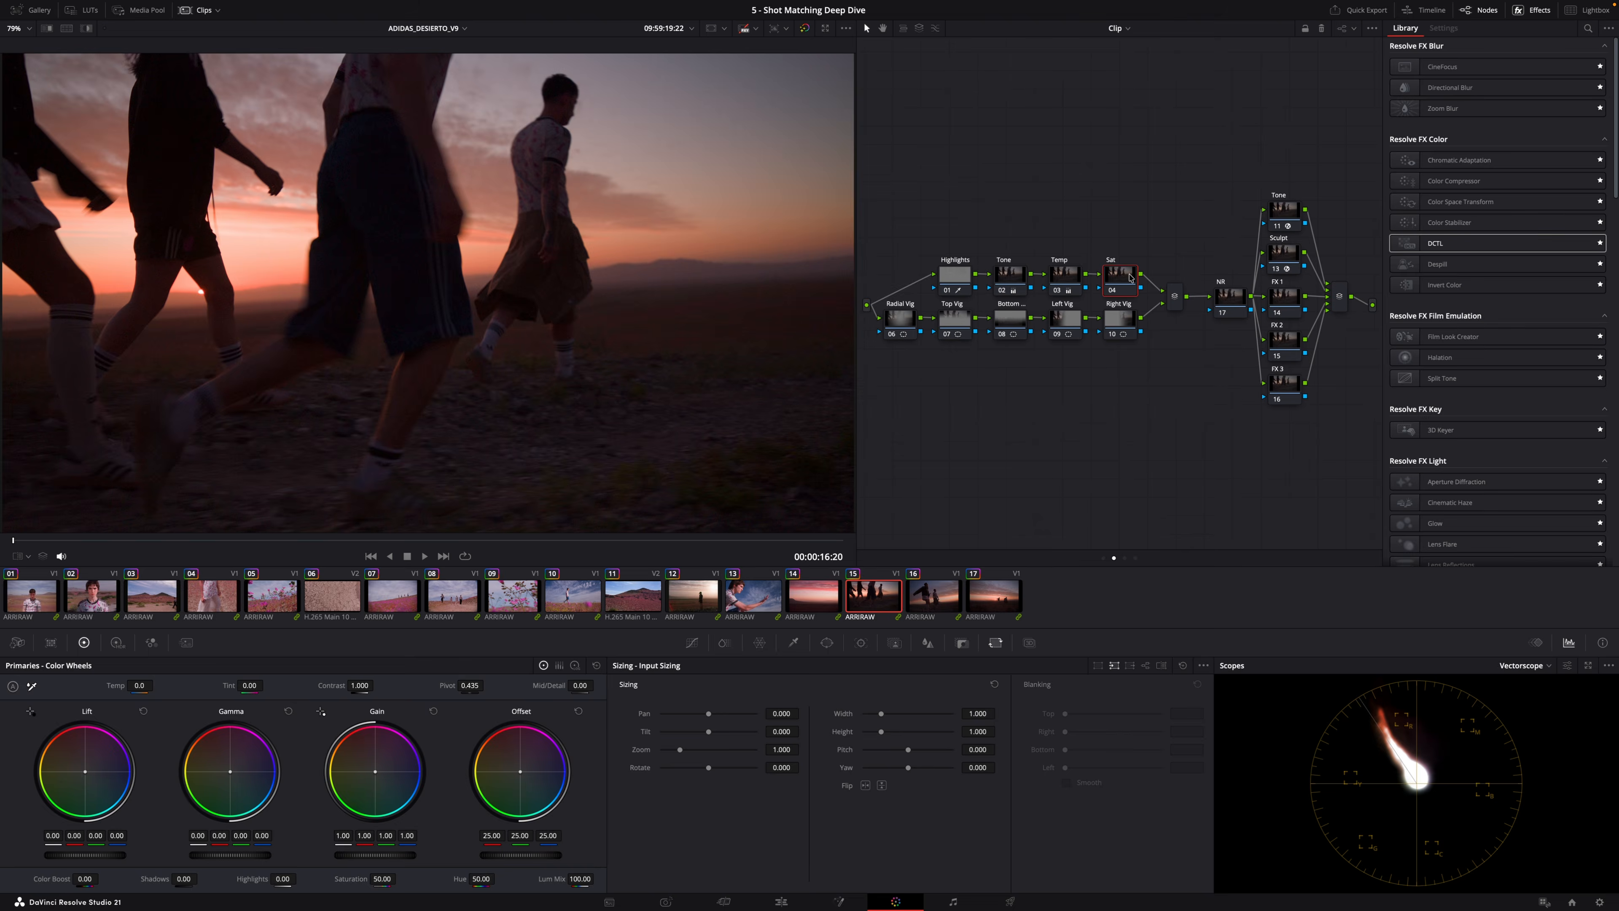
On the first clip, reset the grade of the NR node.
left_click(21, 601)
key("Down")
key("Down")
key("Down")
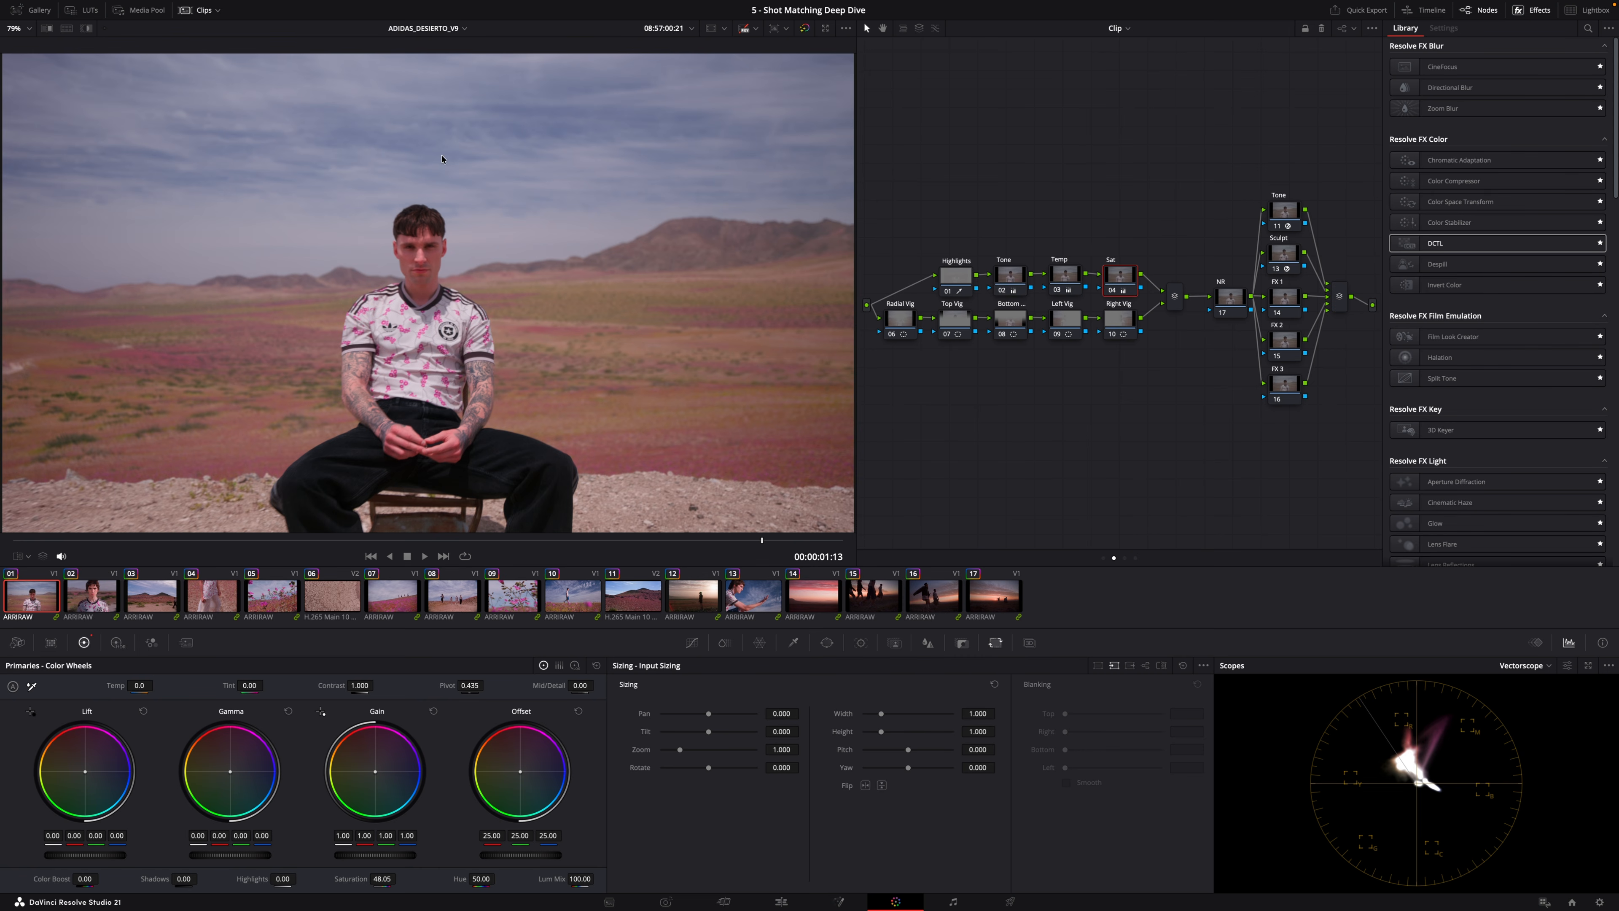
left_click(1229, 302)
right_click(1229, 303)
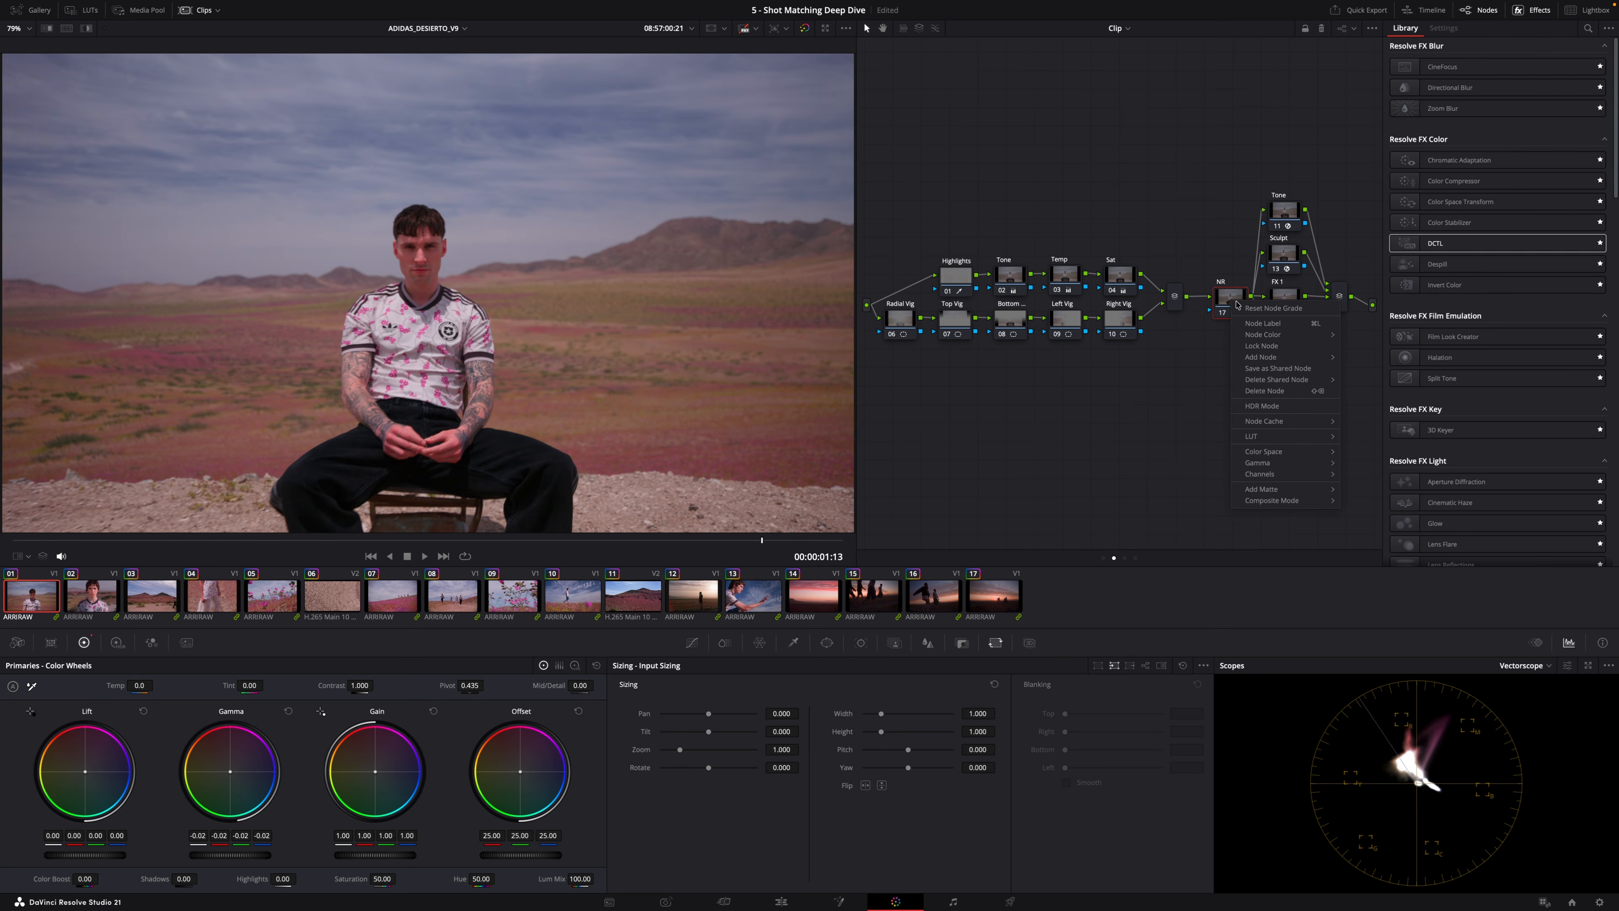
left_click(1243, 313)
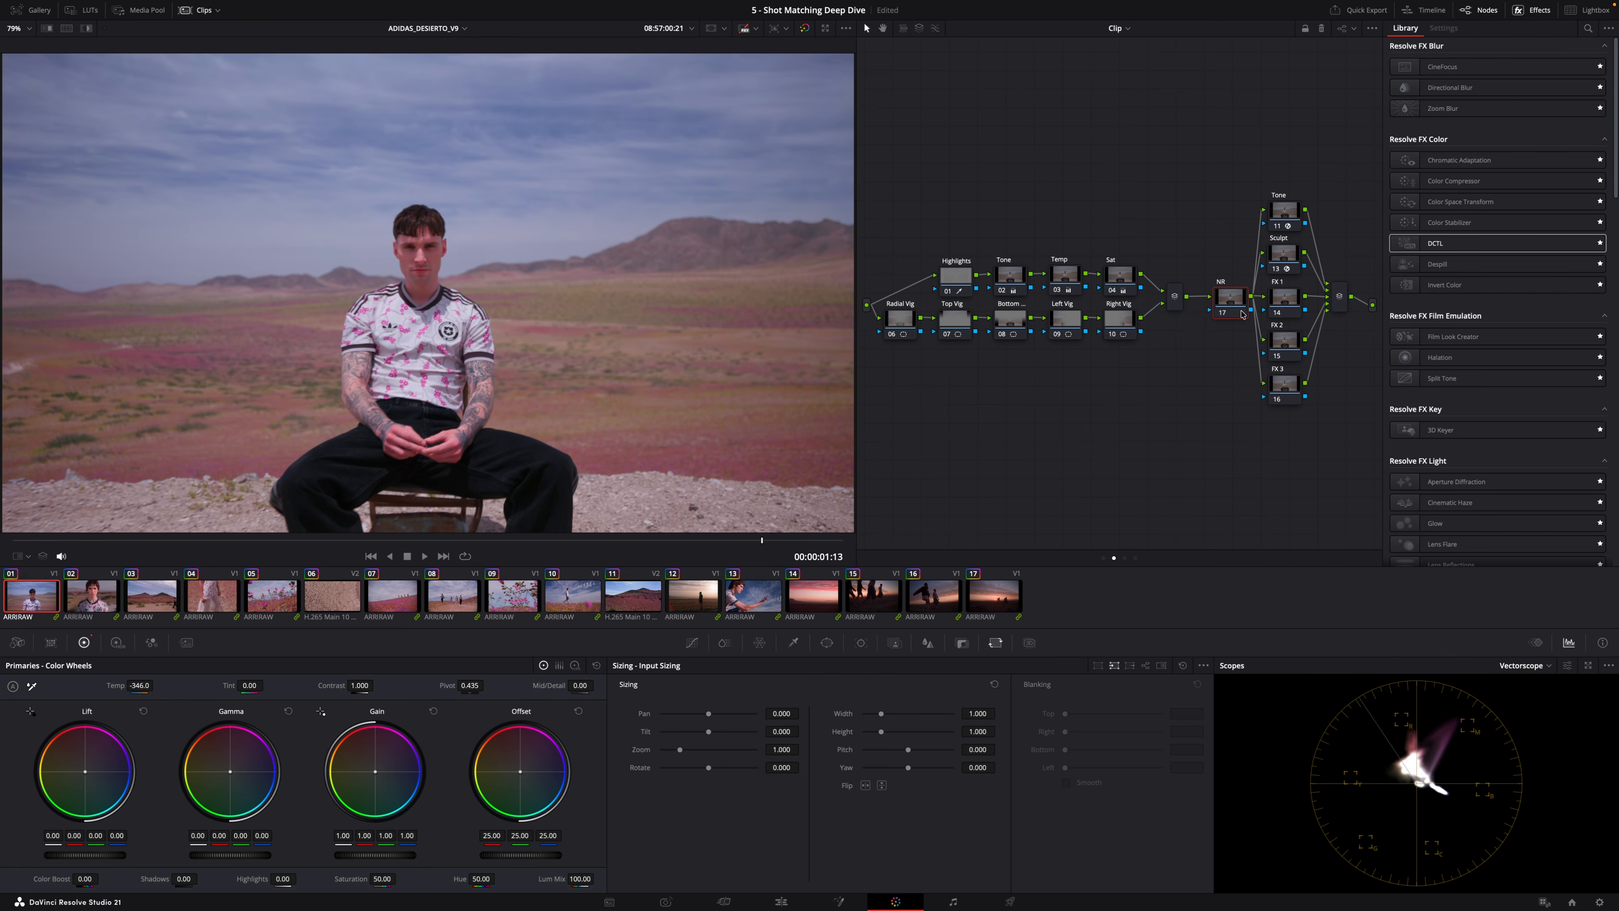
right_click(1243, 312)
left_click(1243, 313)
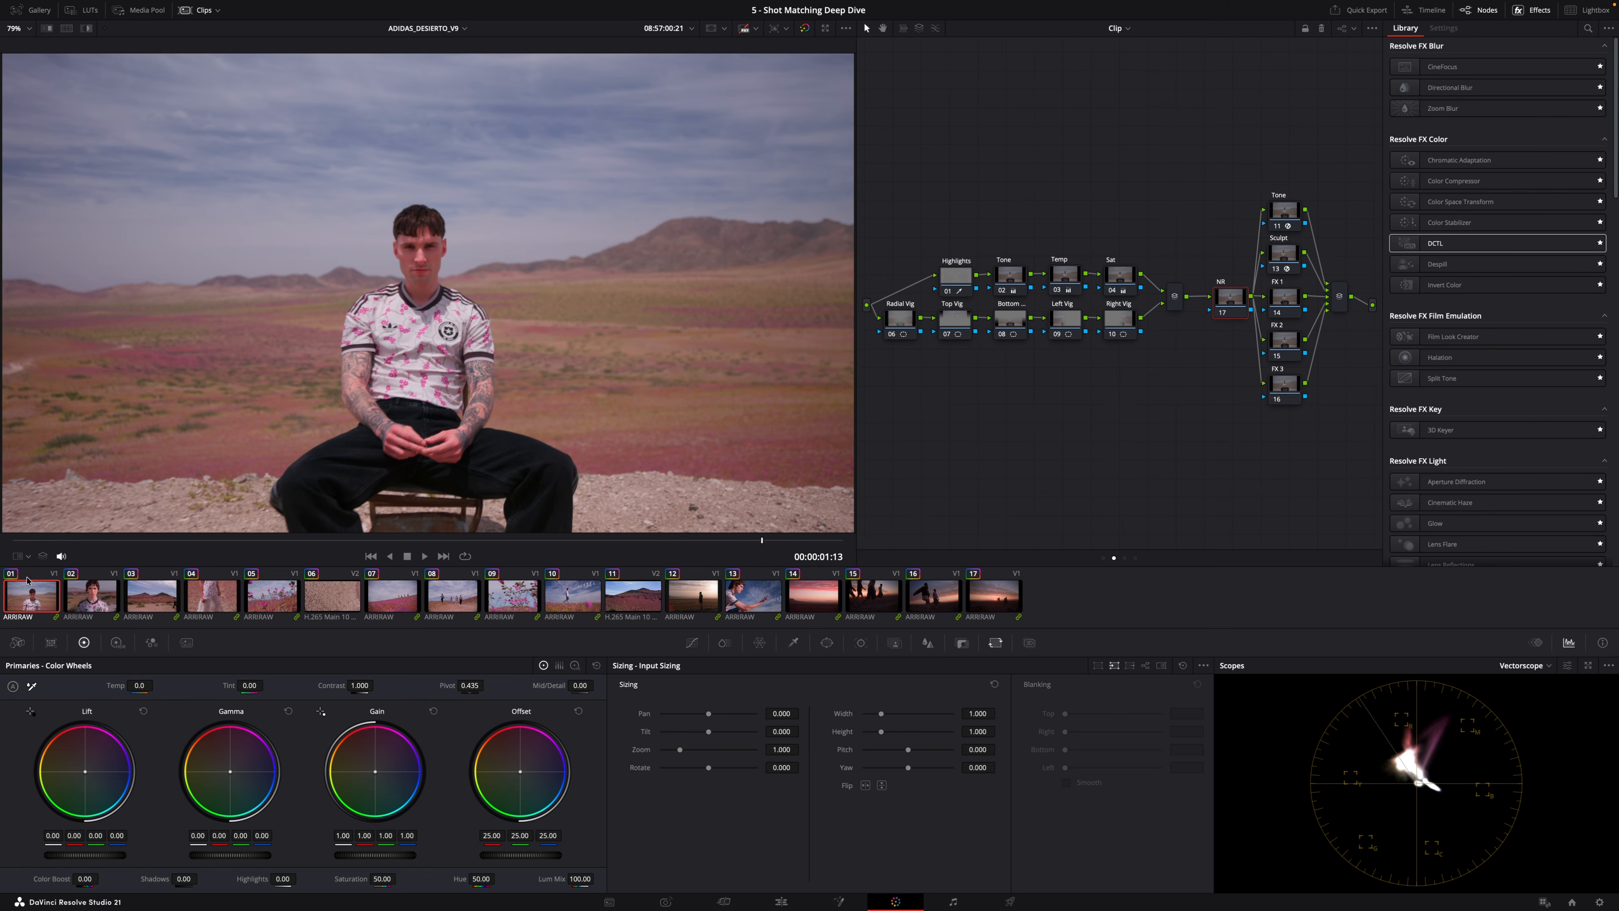
Jump between and step through the first ten clips to compare their looks.
left_click(103, 605)
key("Up")
key("Down")
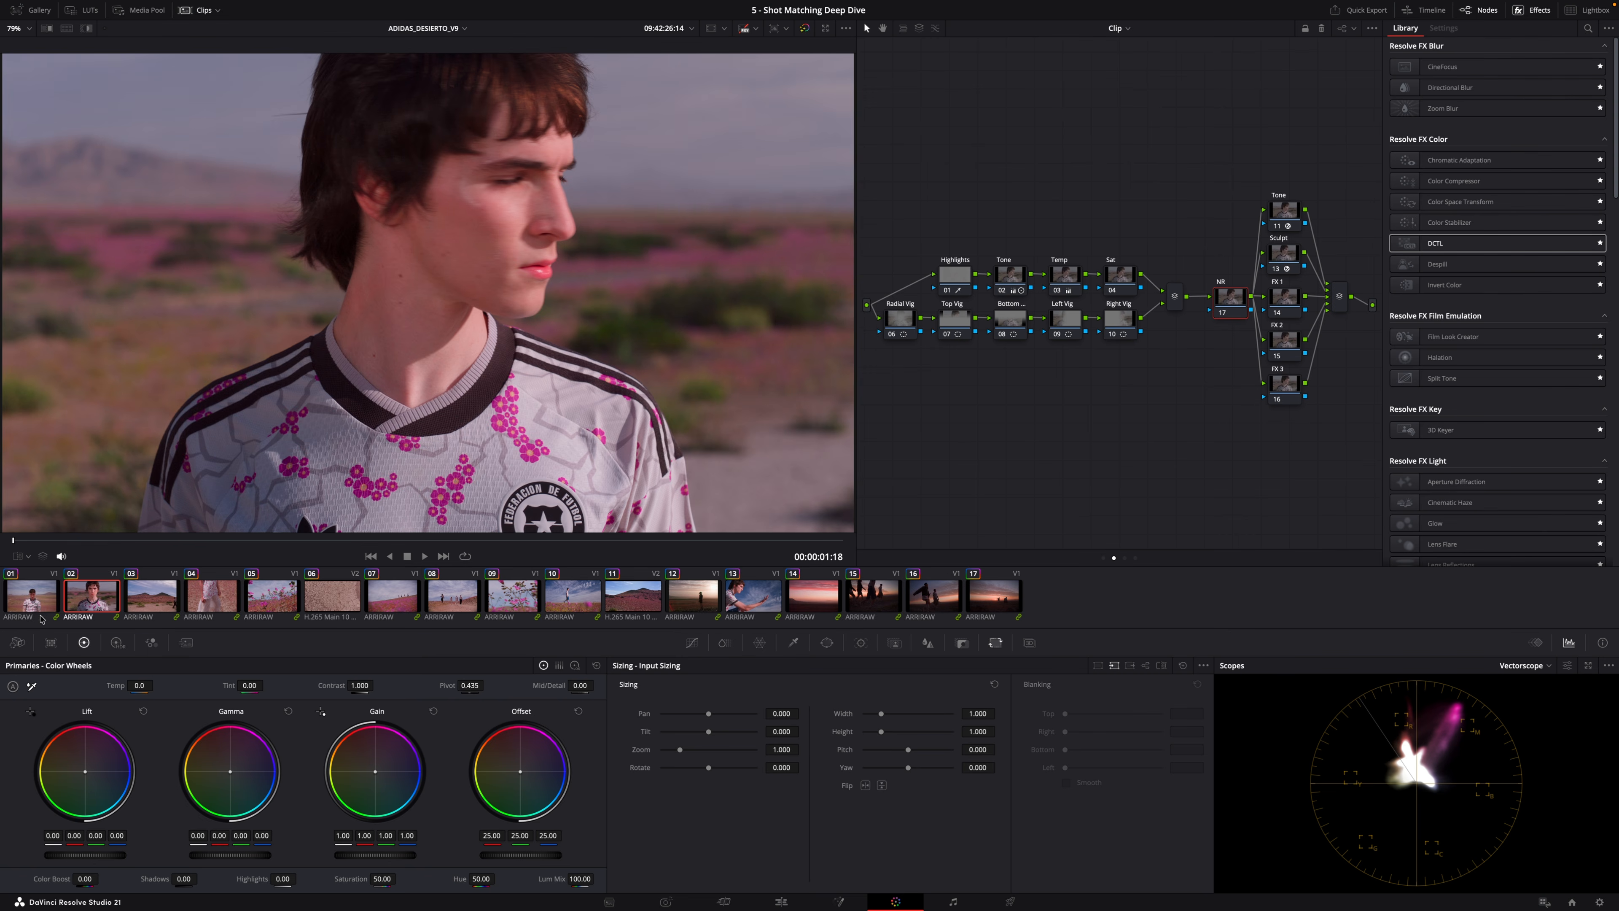
left_click(21, 599)
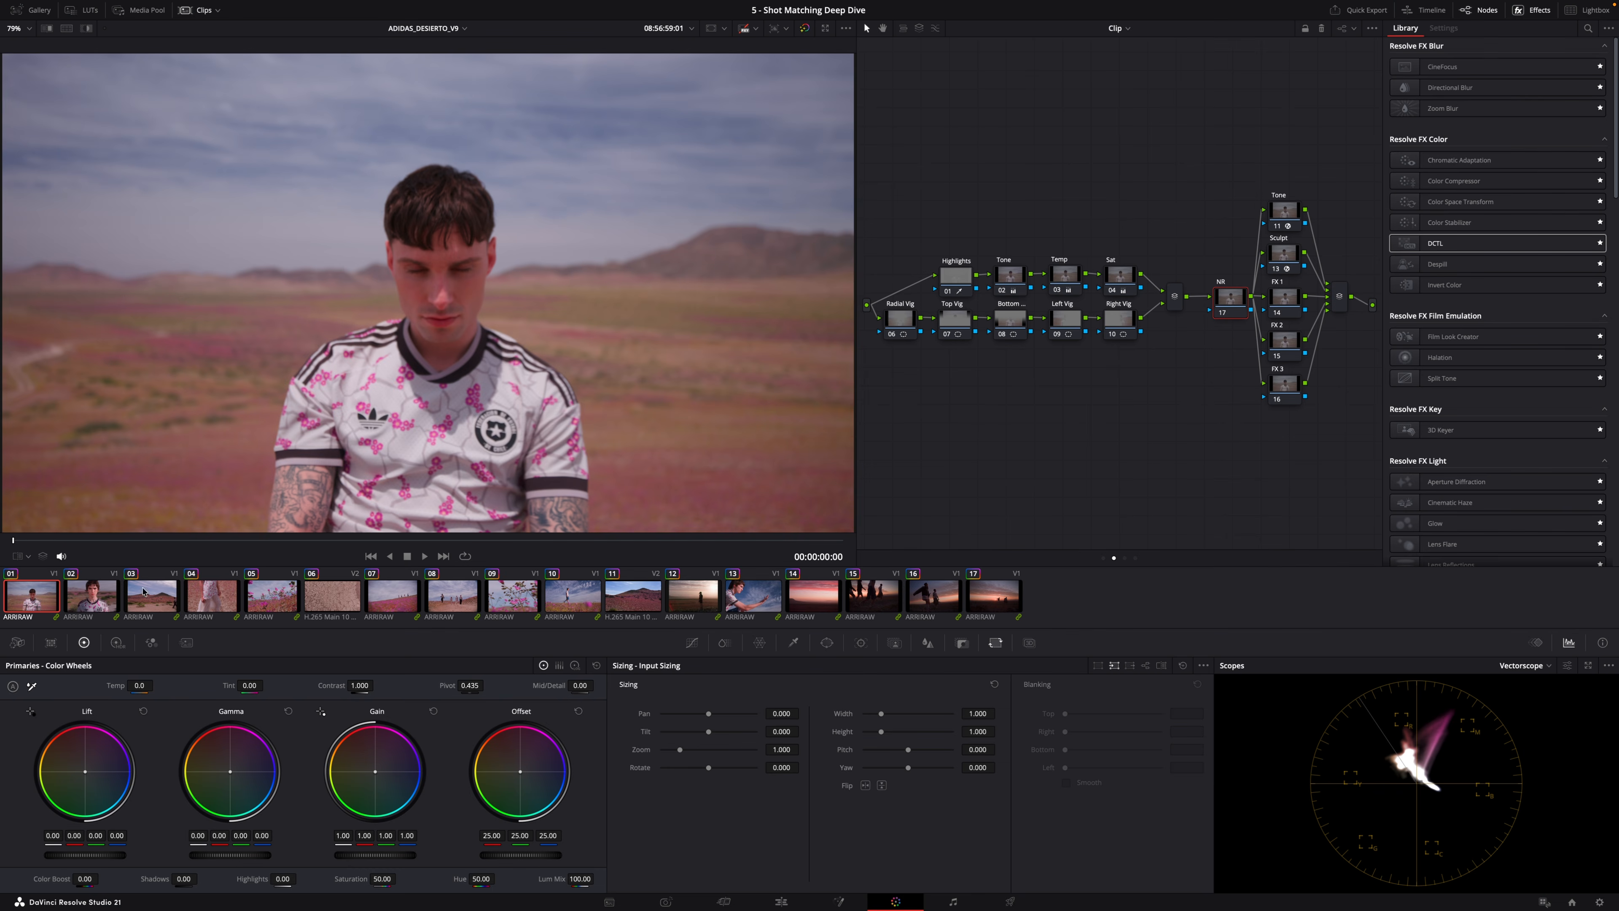
key("Down")
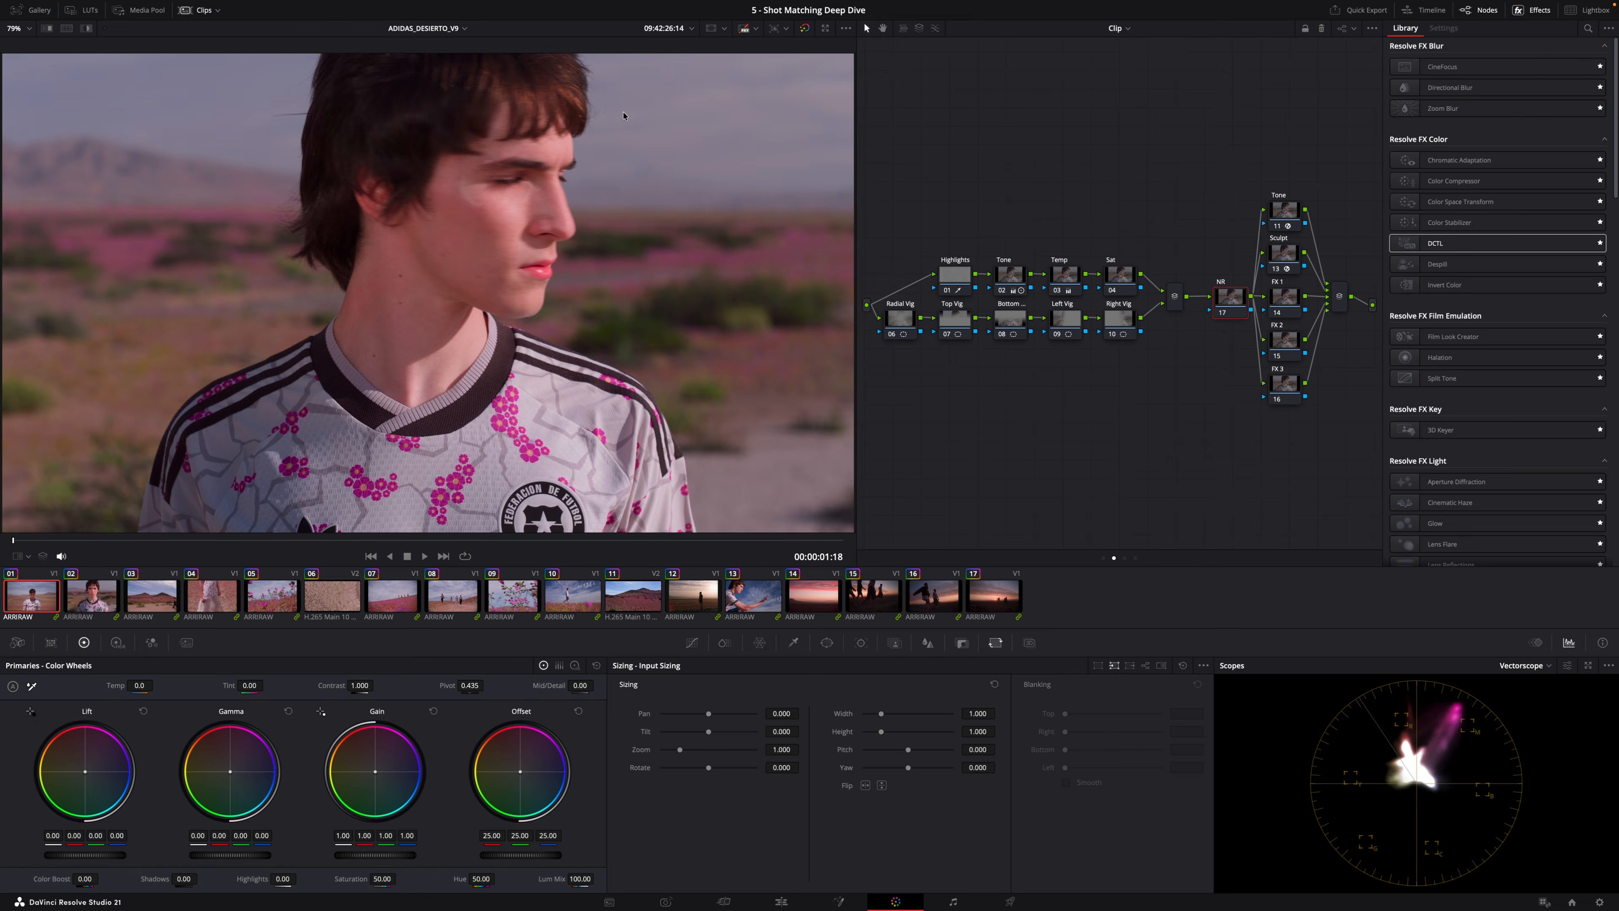
key("Up")
key("Down")
key("Down")
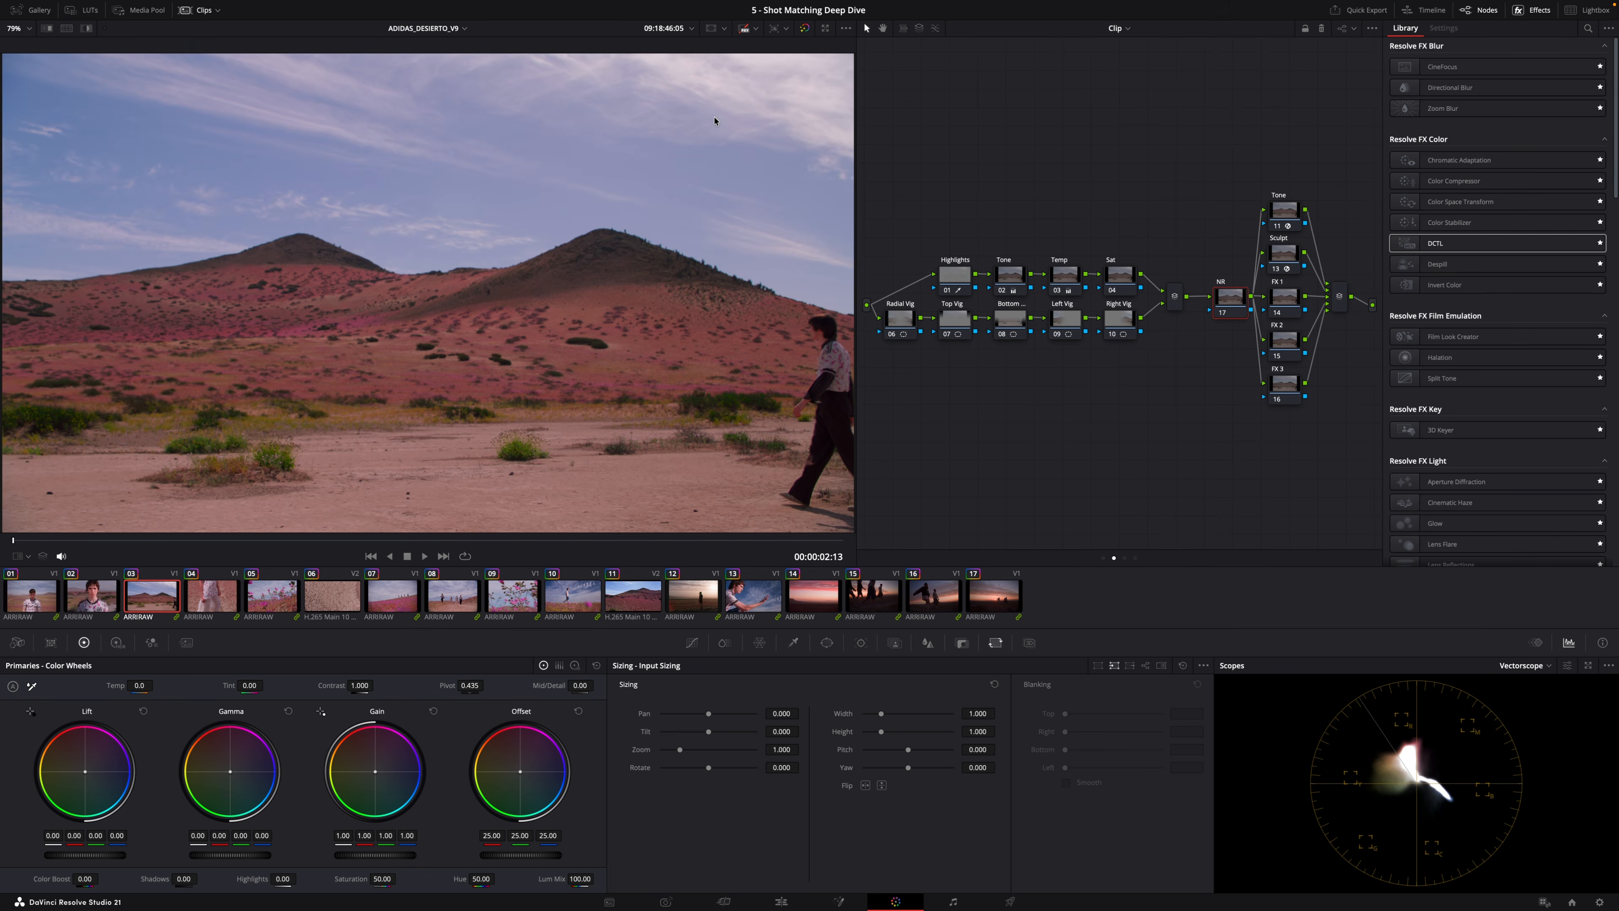
left_click(283, 607)
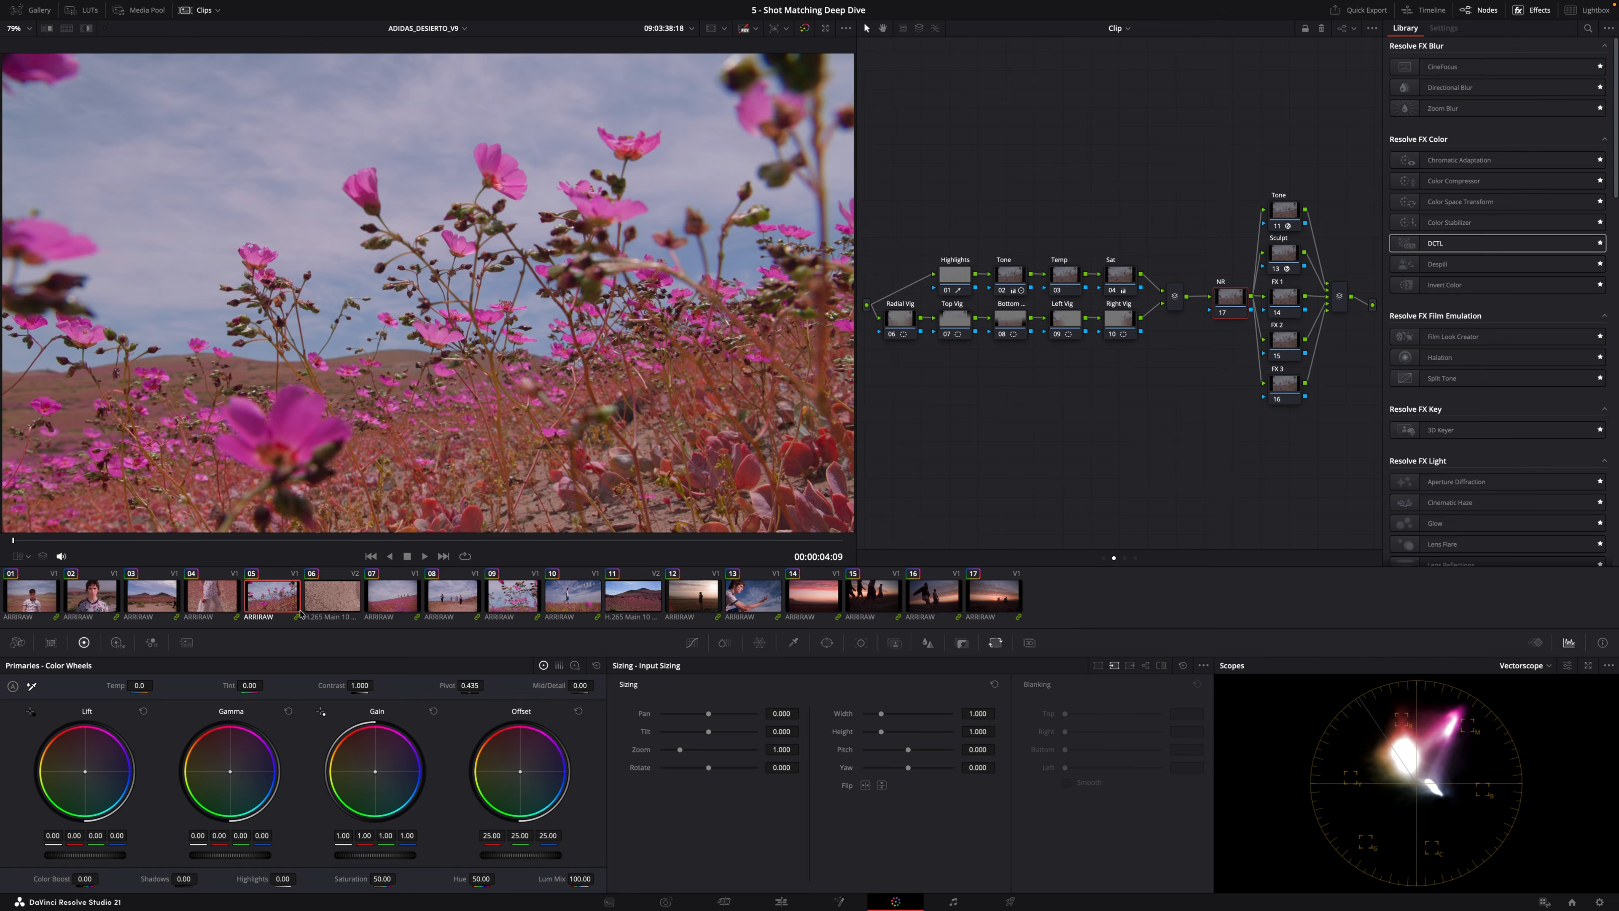
left_click(412, 599)
left_click(454, 595)
left_click(577, 604)
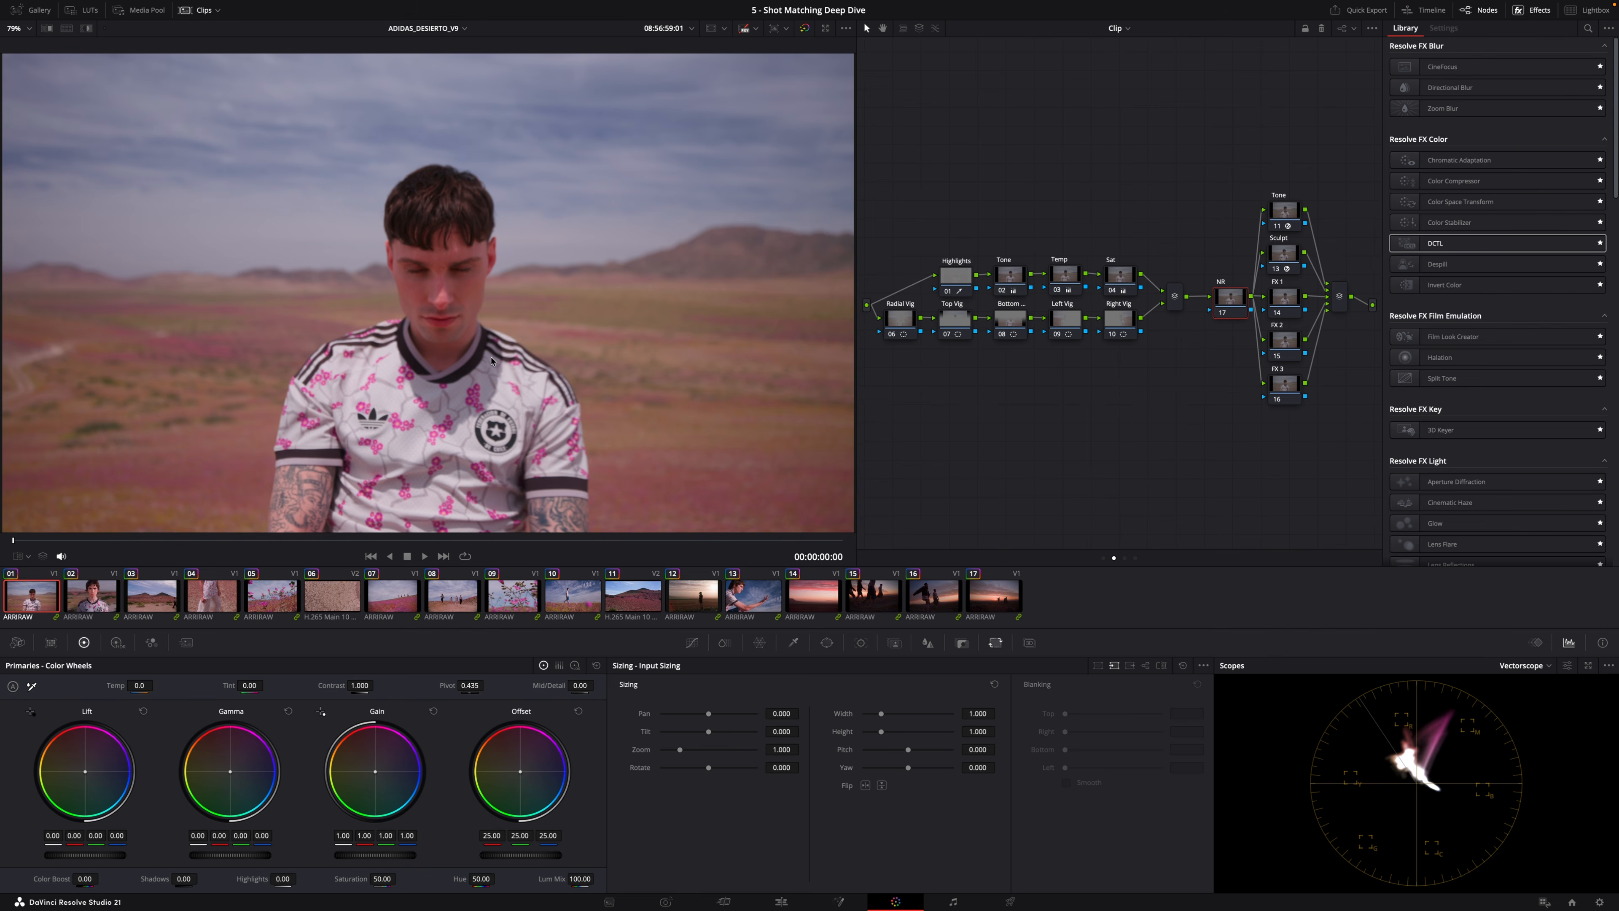
key("Down")
key("Down")
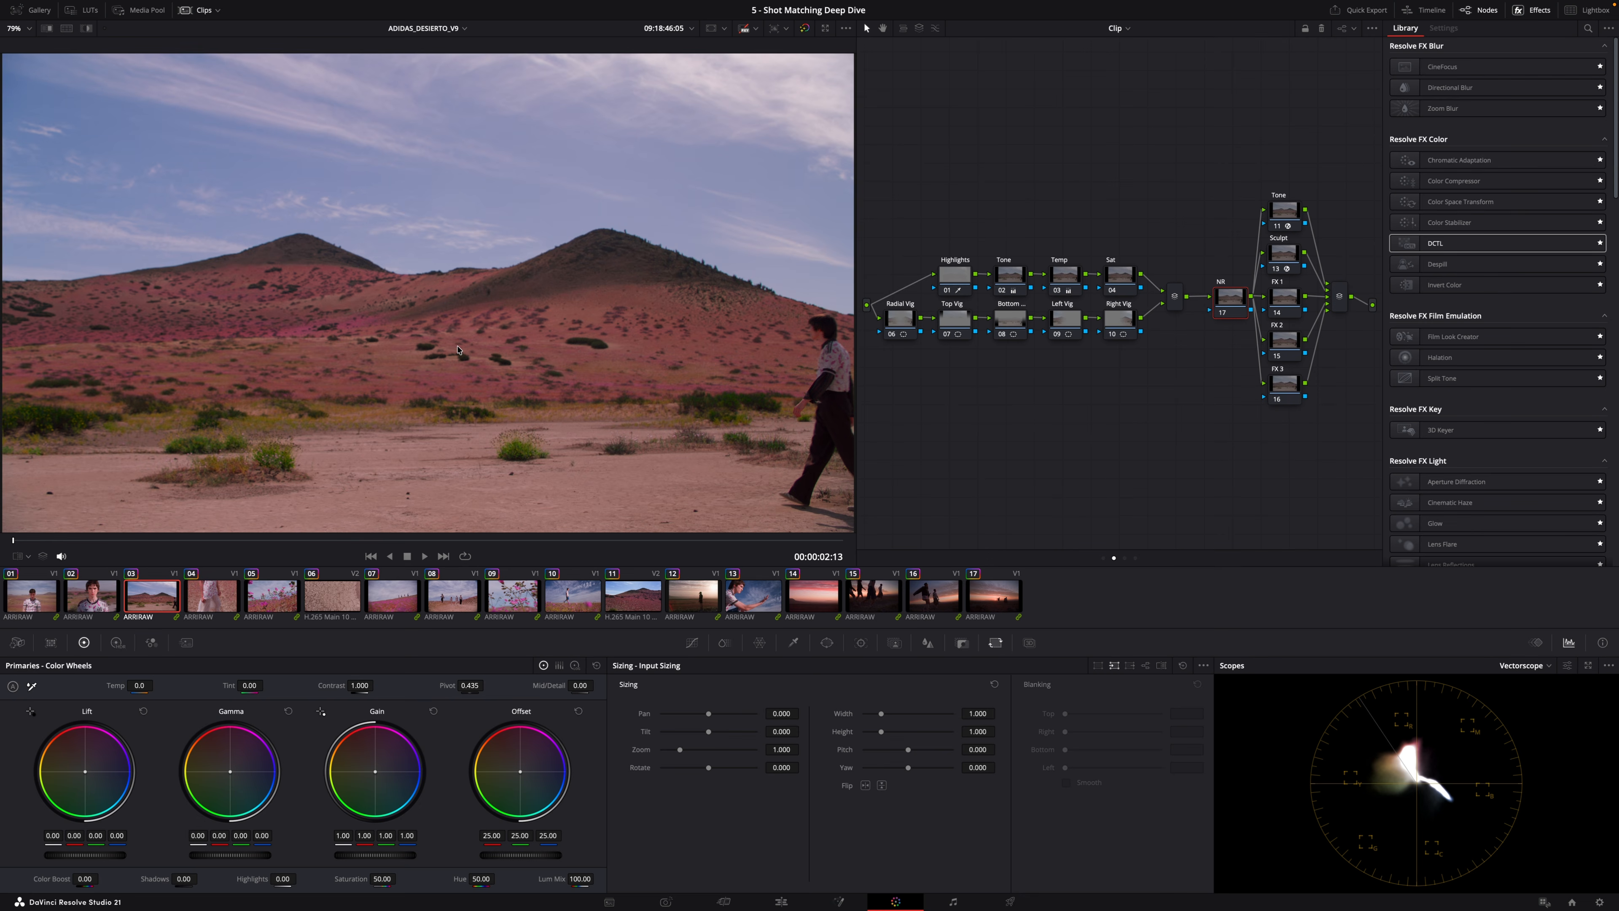
left_click(395, 605)
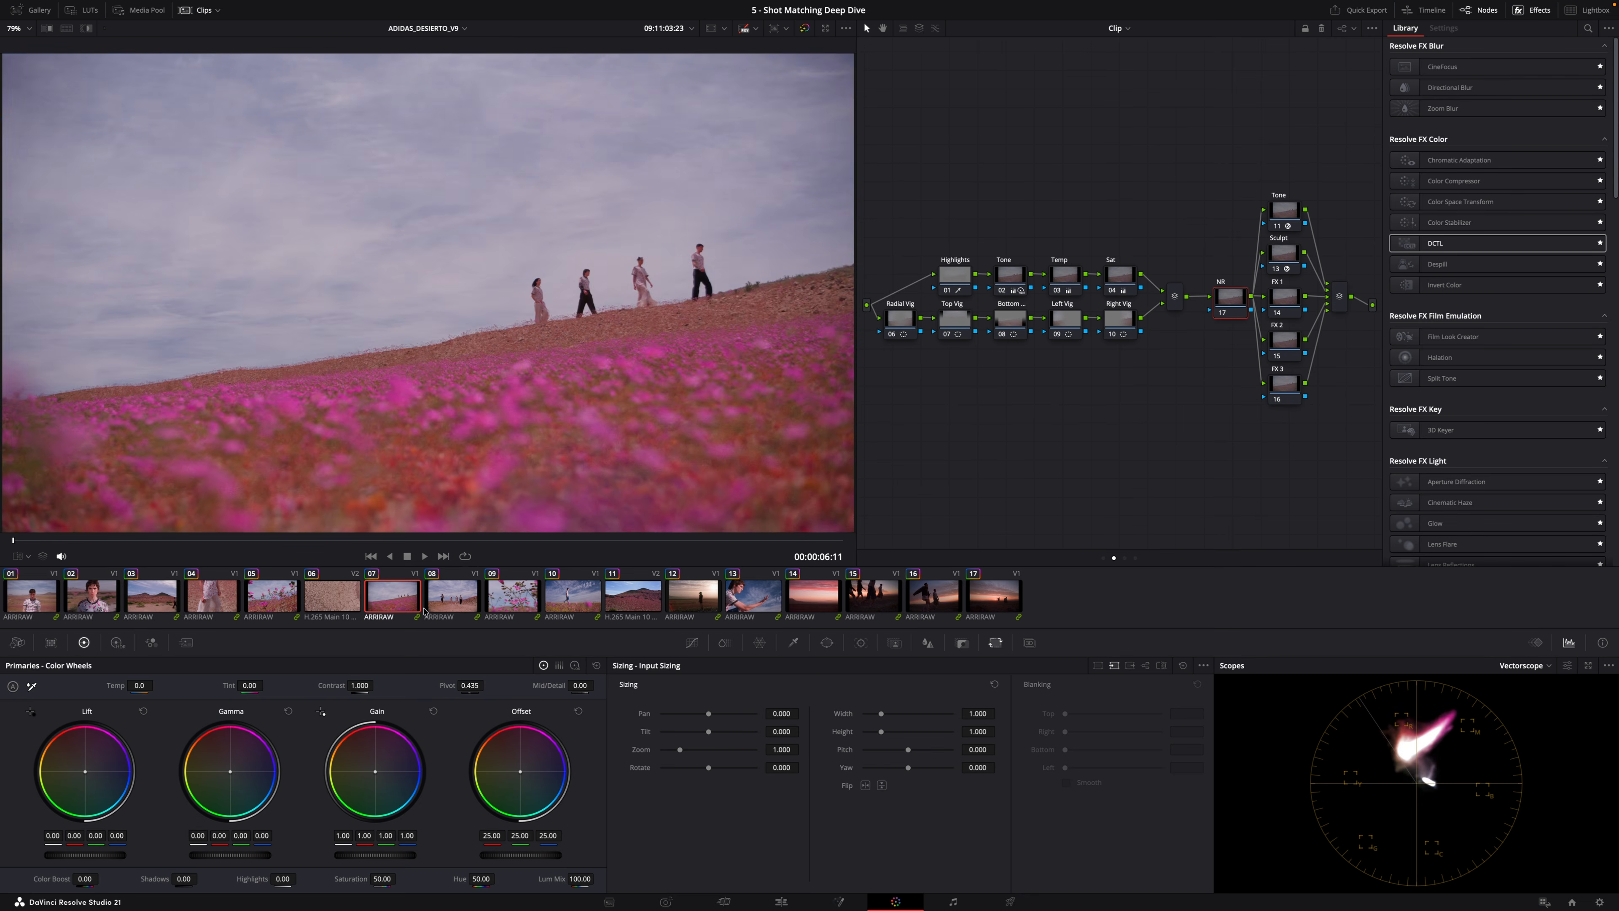
left_click(35, 598)
left_click(93, 597)
key("Down")
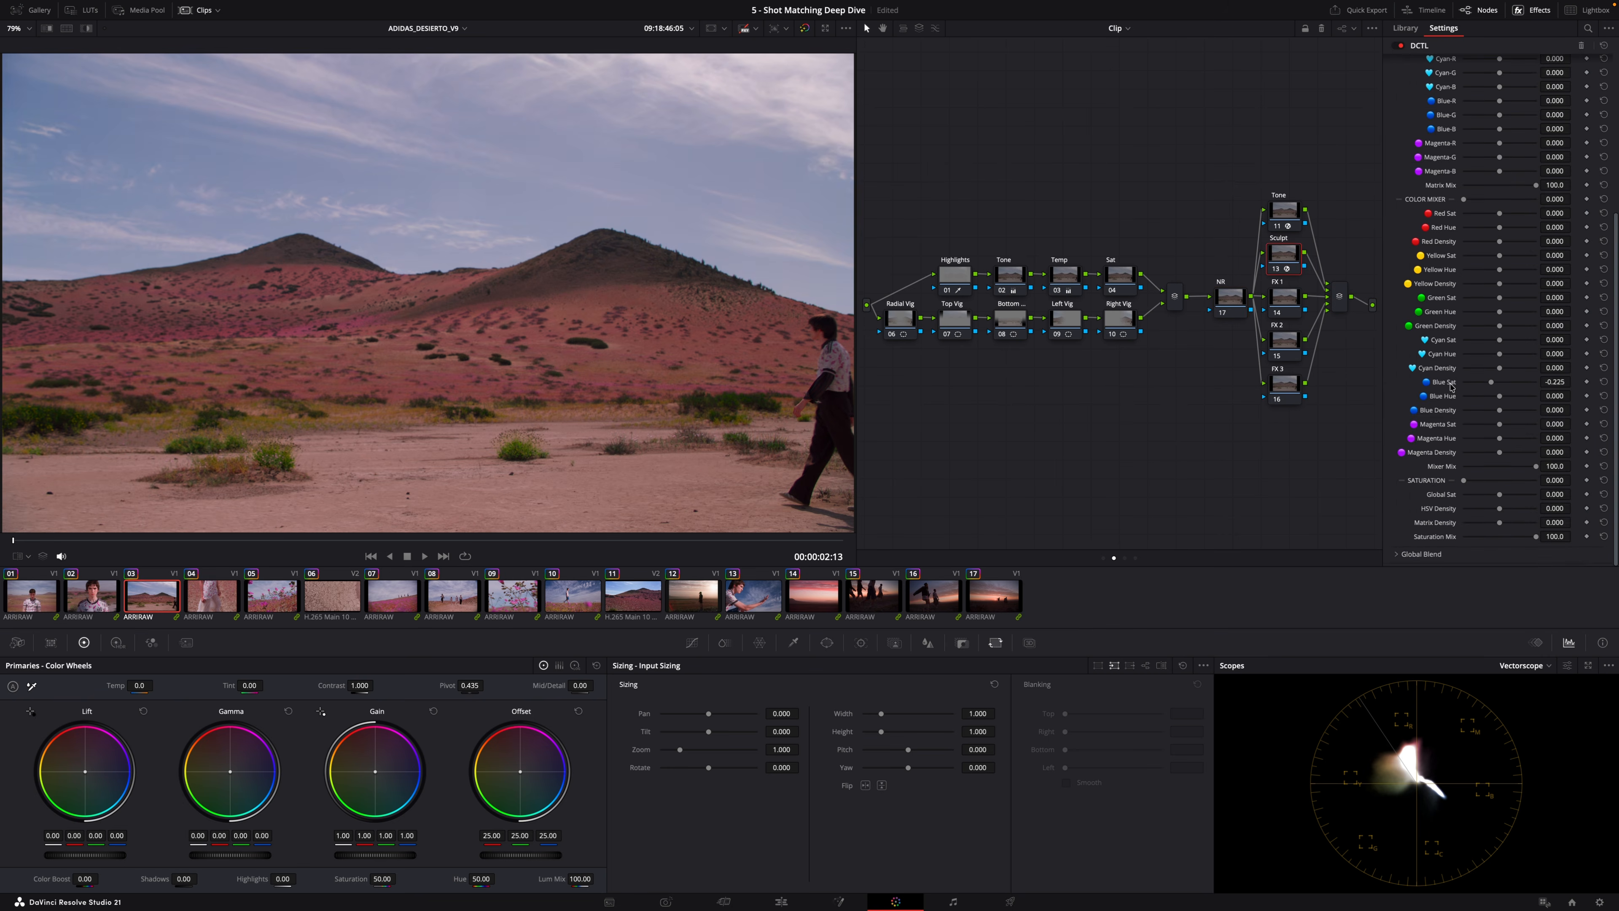
Undo the last change and pull down sampled sky hues in the third clip's Hue vs Hue and Hue vs Sat curves.
key("super+z")
left_click(692, 642)
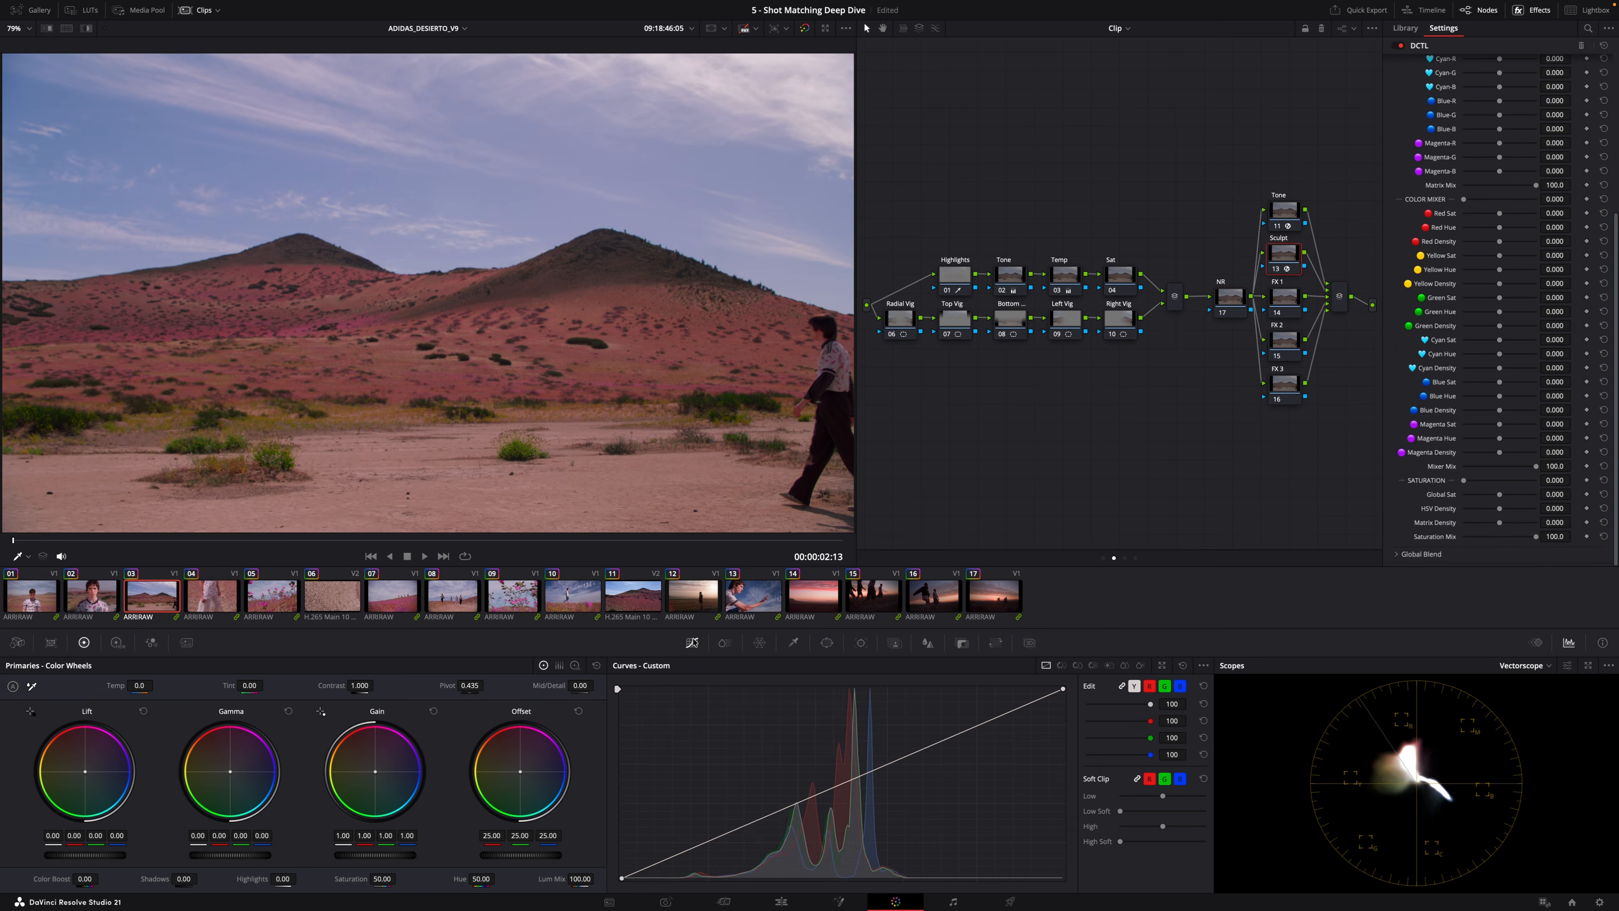
left_click(1062, 666)
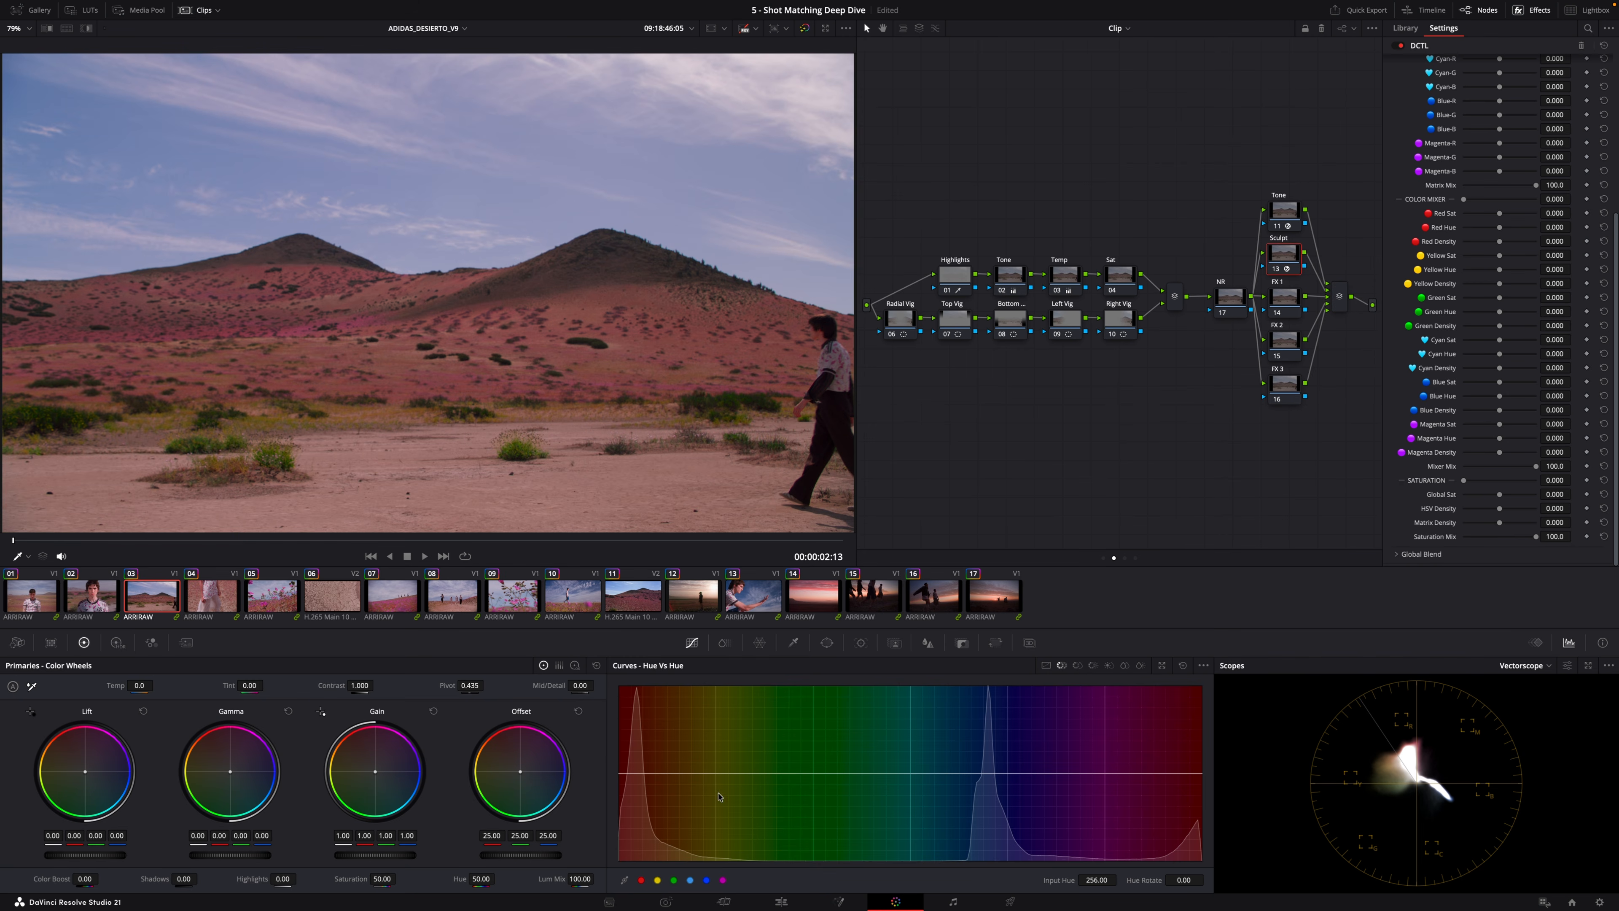
left_click(496, 257)
mouse_move(989, 774)
left_mouse_down()
mouse_move(986, 740)
mouse_move(996, 804)
left_mouse_up()
left_click(1182, 665)
left_click(1077, 665)
left_click(248, 152)
mouse_move(979, 773)
left_mouse_down()
mouse_move(978, 836)
mouse_move(980, 773)
left_mouse_up()
mouse_move(1004, 773)
left_mouse_down()
mouse_move(1032, 775)
mouse_move(926, 775)
mouse_move(979, 793)
left_mouse_up()
key("Up")
key("Up")
In the group post-clip node tree, move the Compress node up and add three layer nodes beneath it.
left_click(1124, 558)
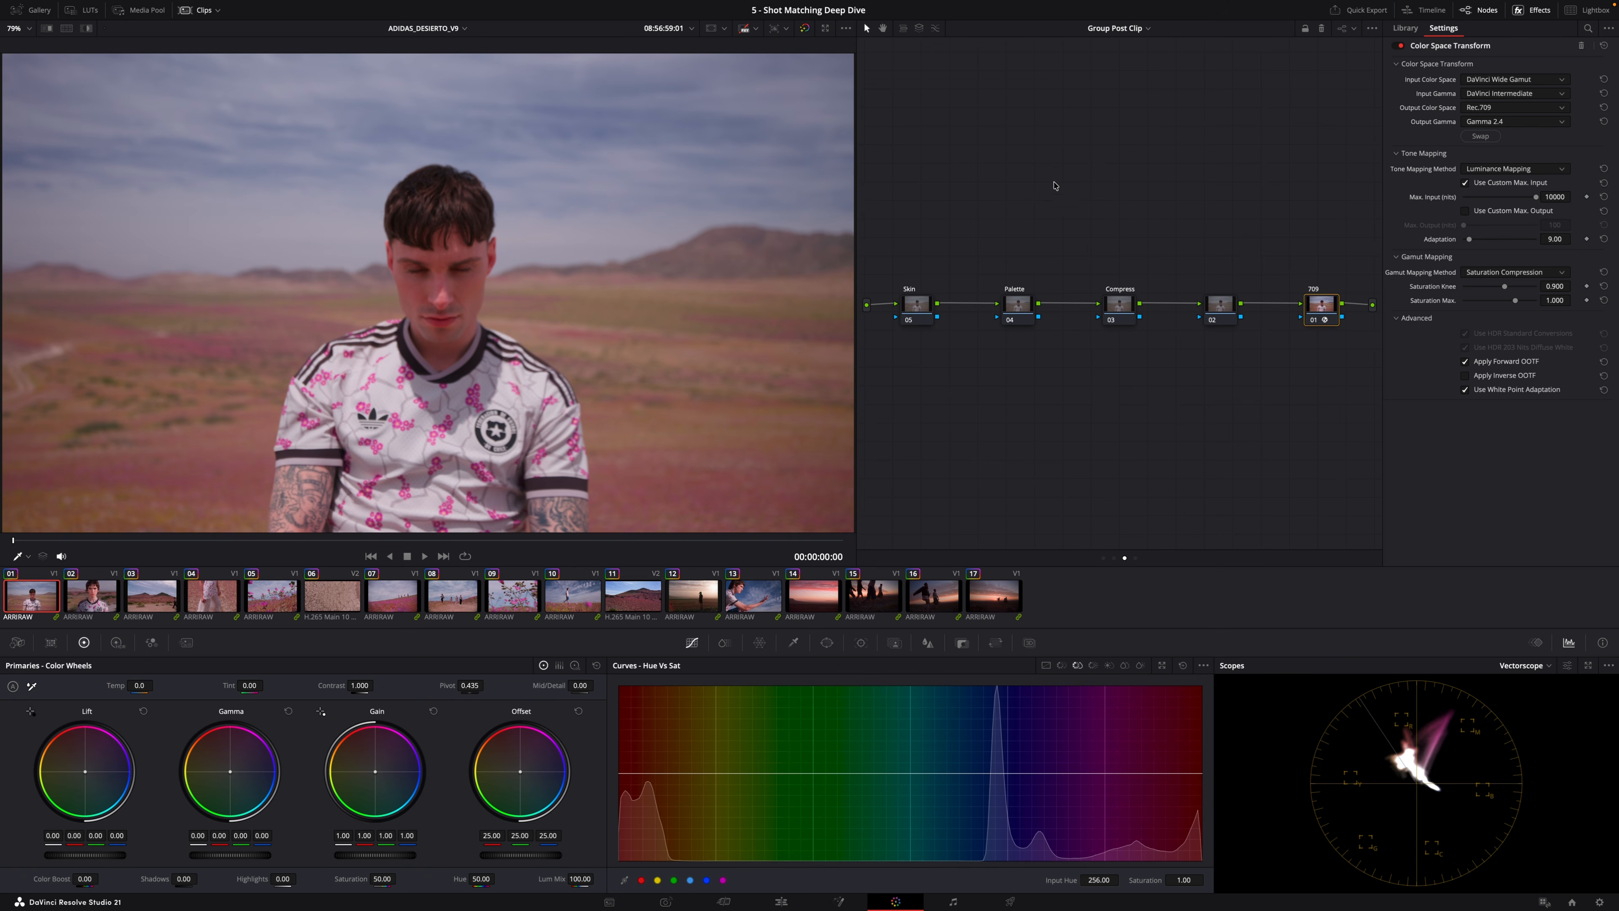
left_click_drag(1121, 307, 1105, 217)
key("alt+l")
key("alt+l")
key("alt+l")
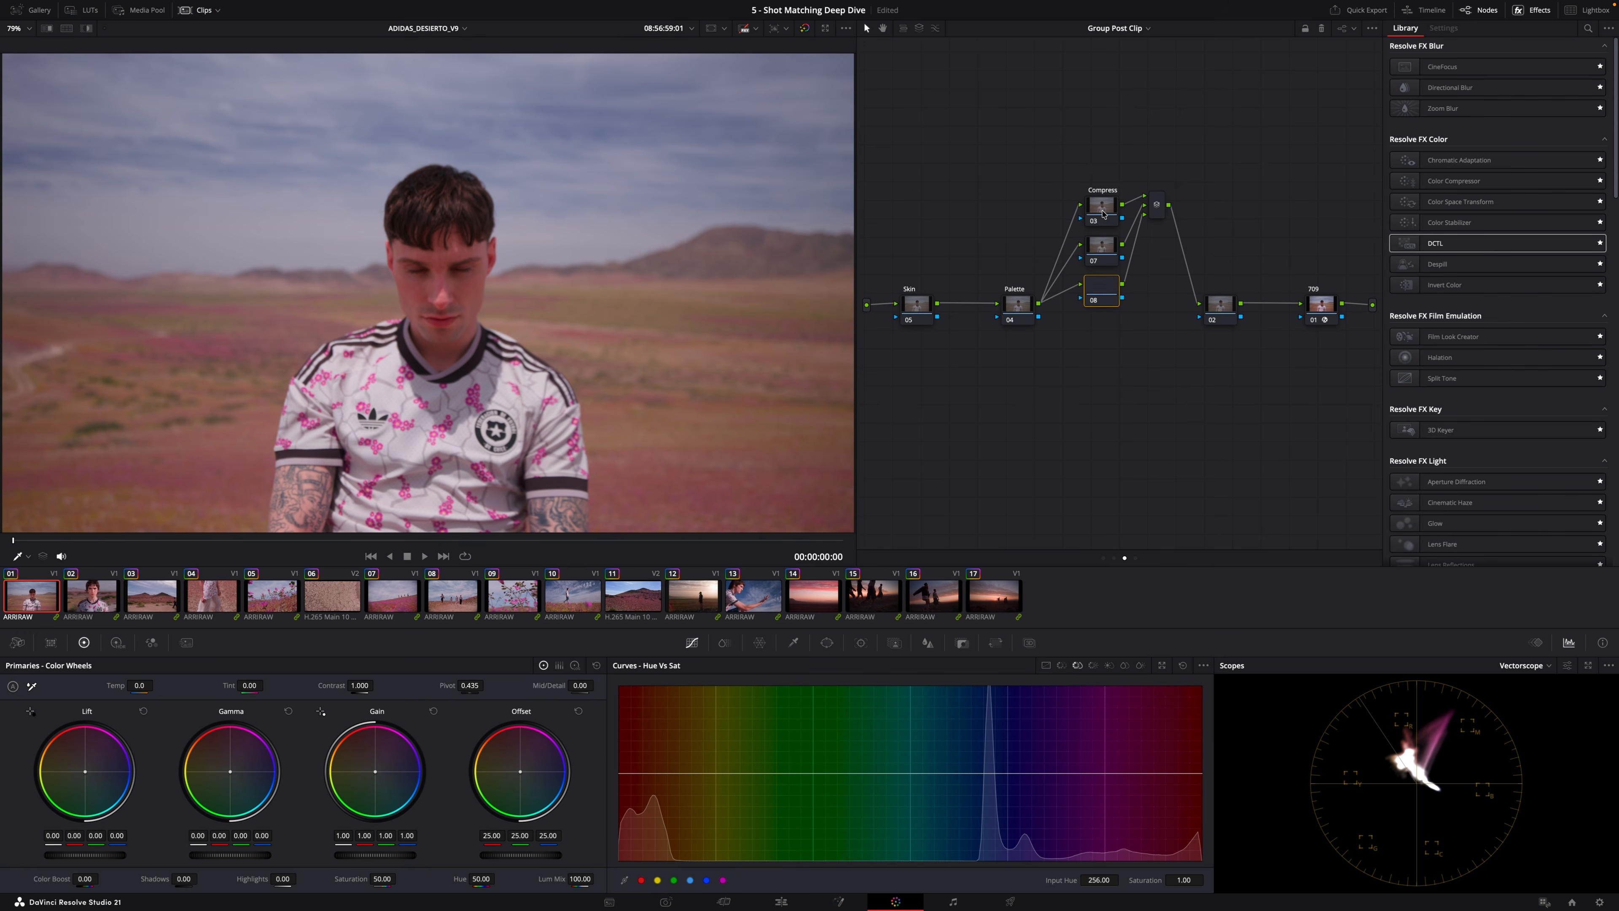
left_click(1103, 214)
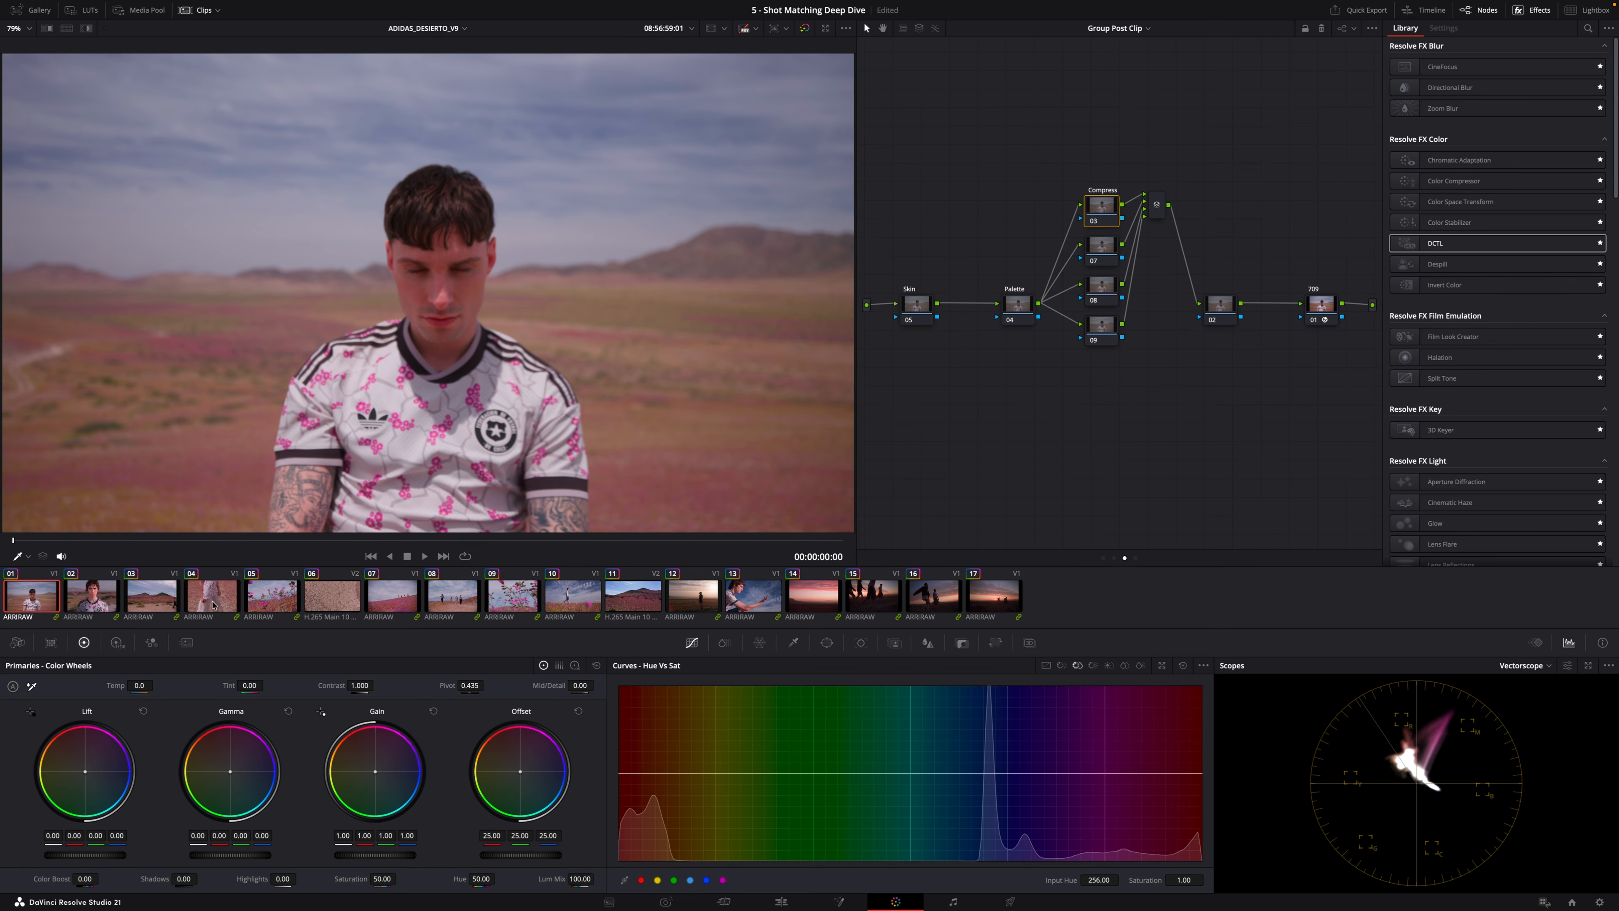
On the second clip, qualify the pink shirt print in the Compress node with the HSL qualifier, highlighting the matte and setting hue softness to 12.8.
left_click(106, 606)
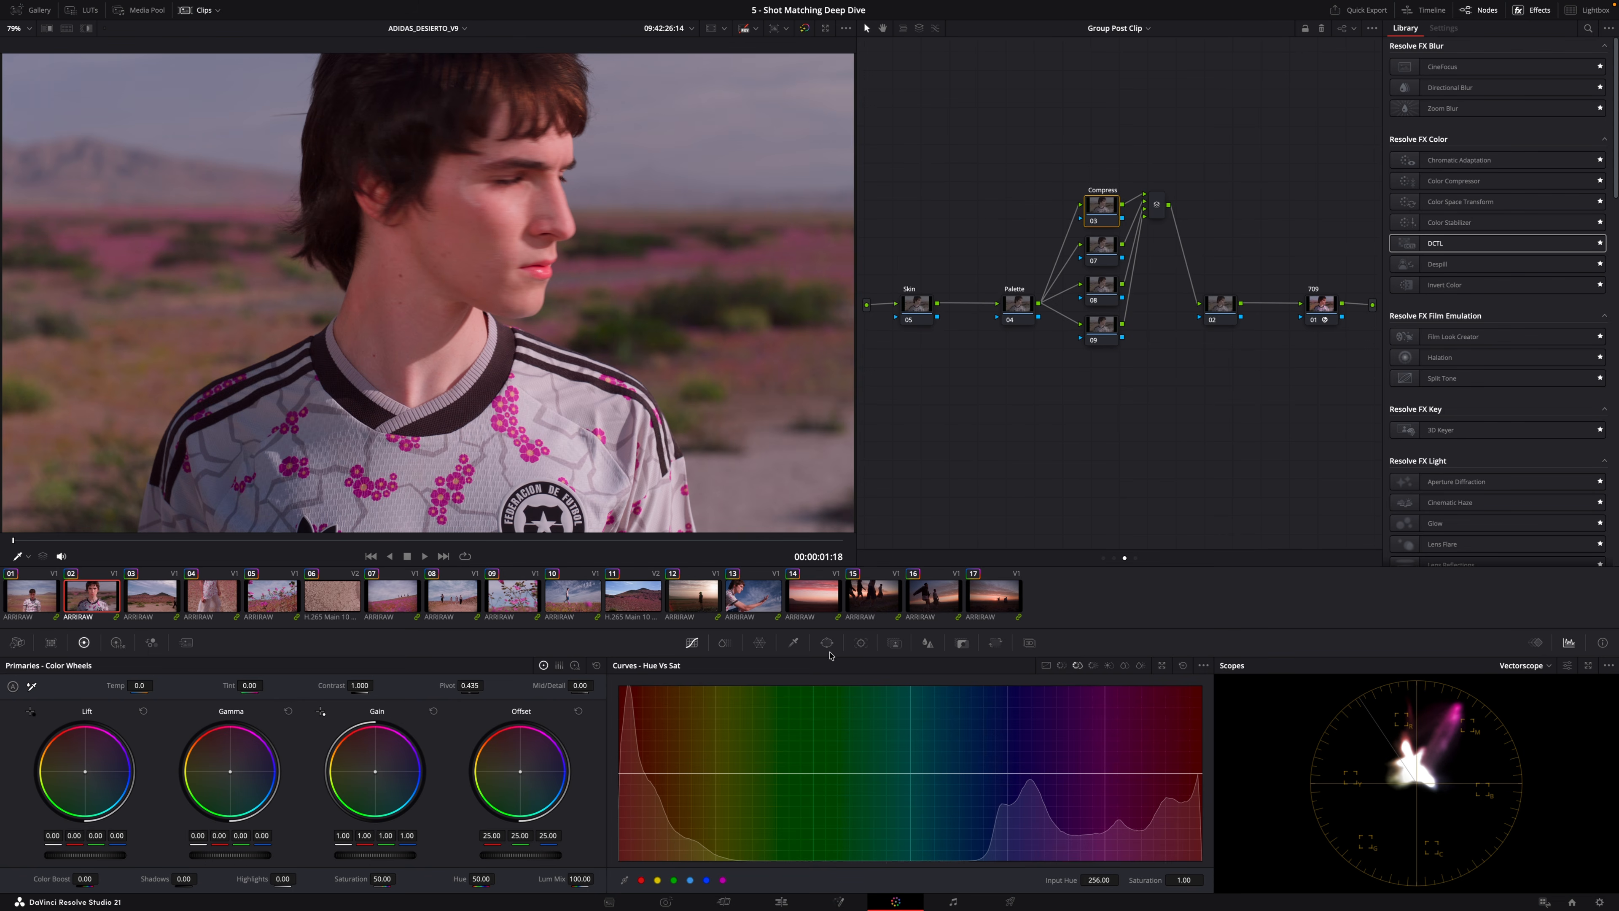
left_click(793, 642)
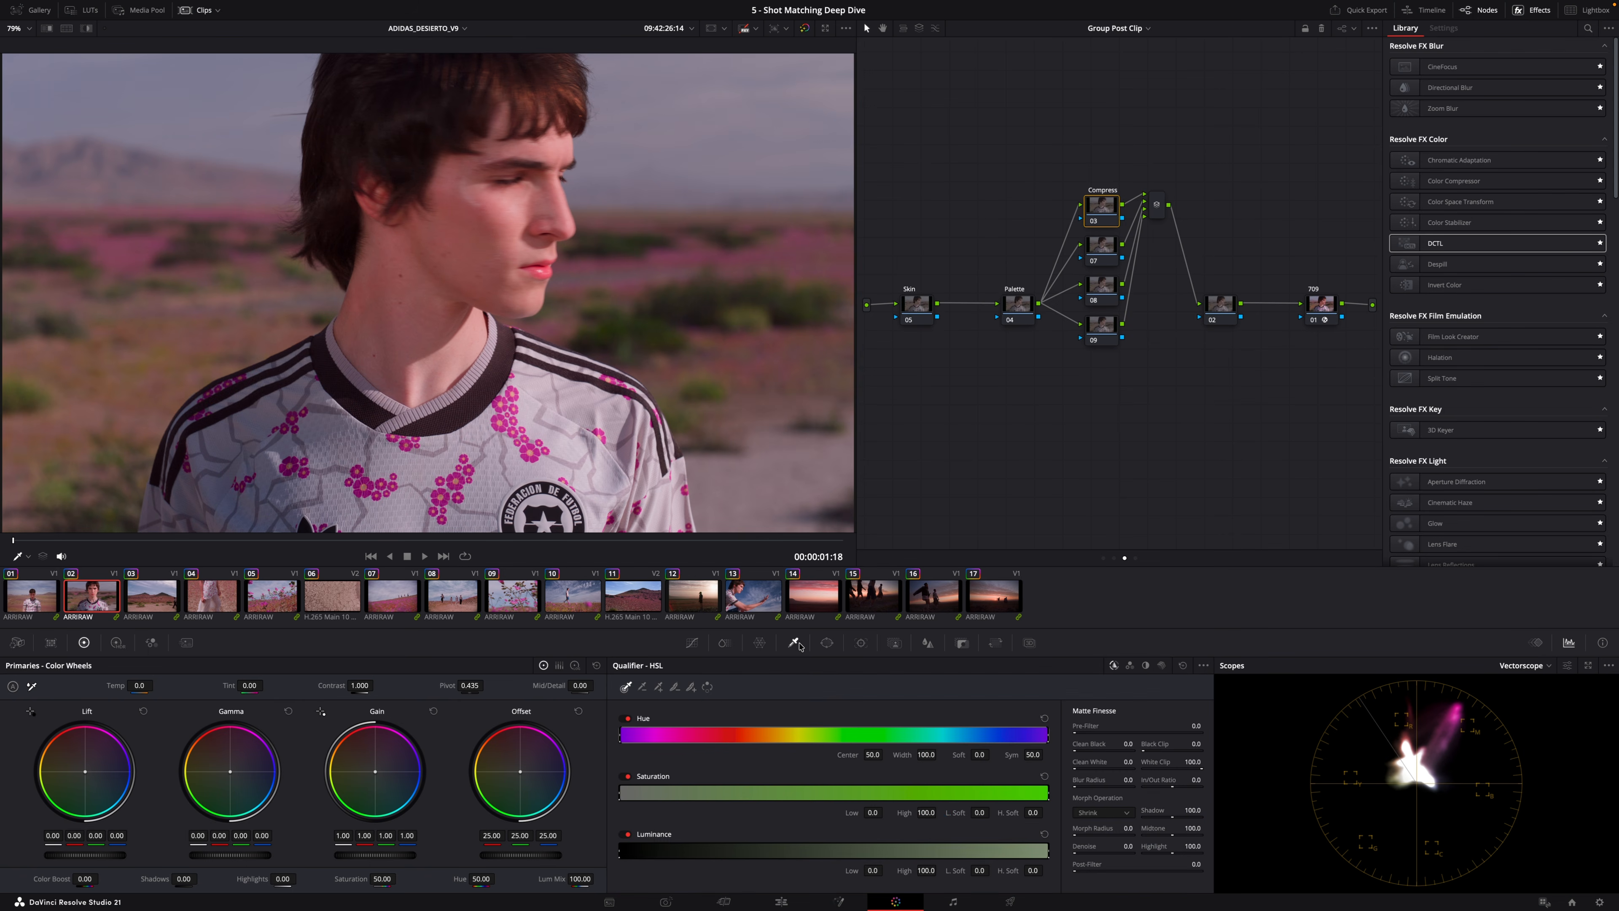
left_click(499, 400)
key("shift+h")
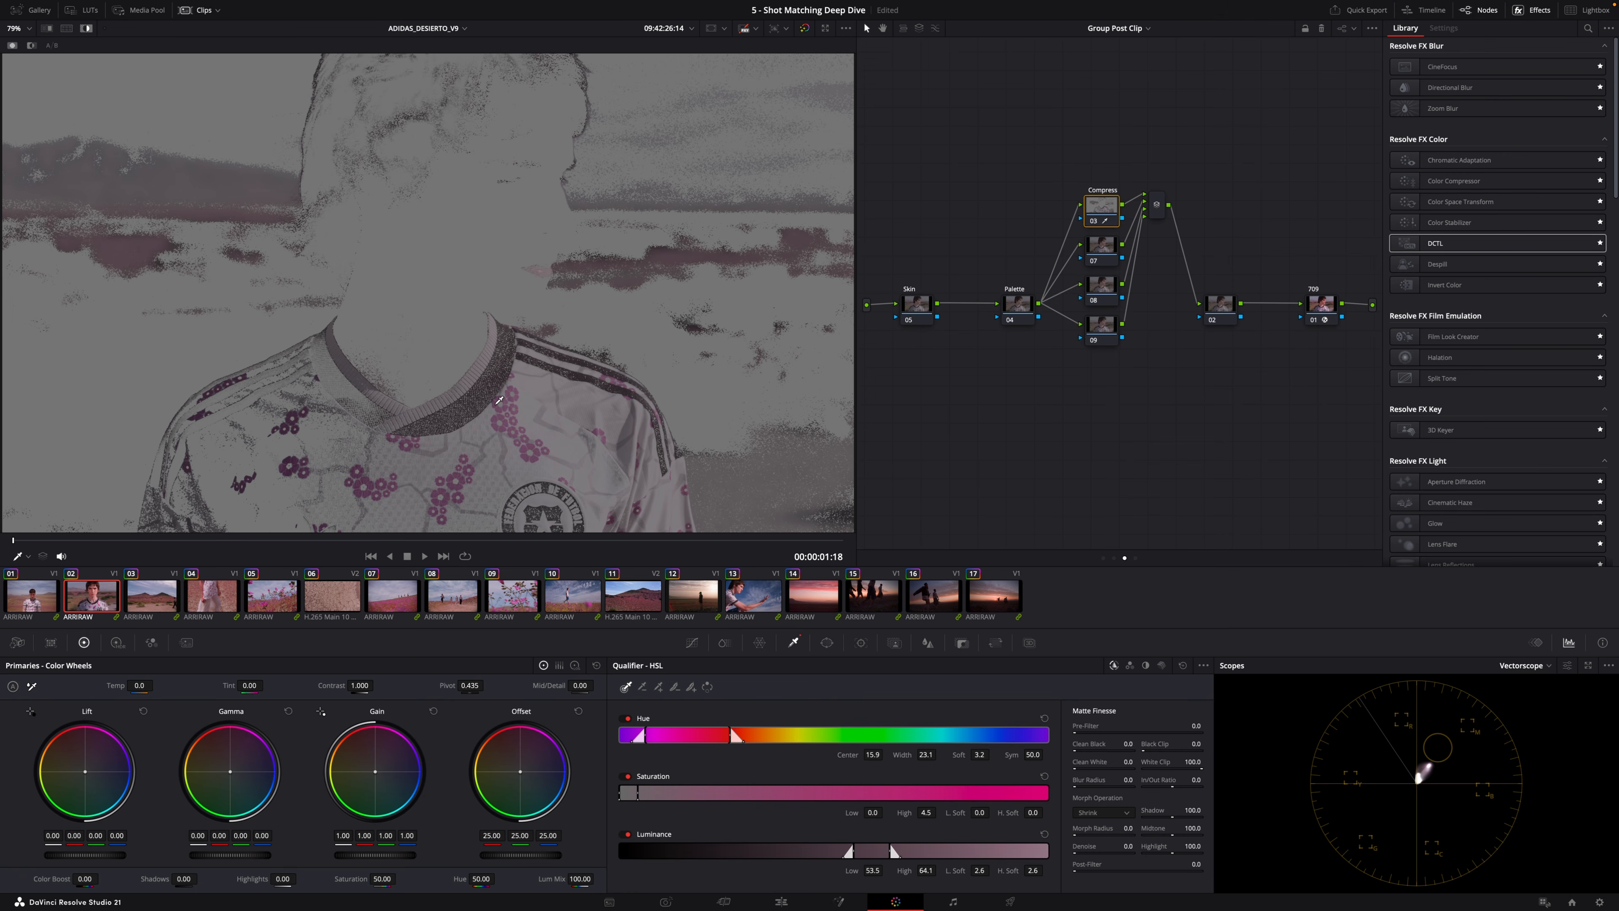
left_click_drag(979, 755, 1087, 749)
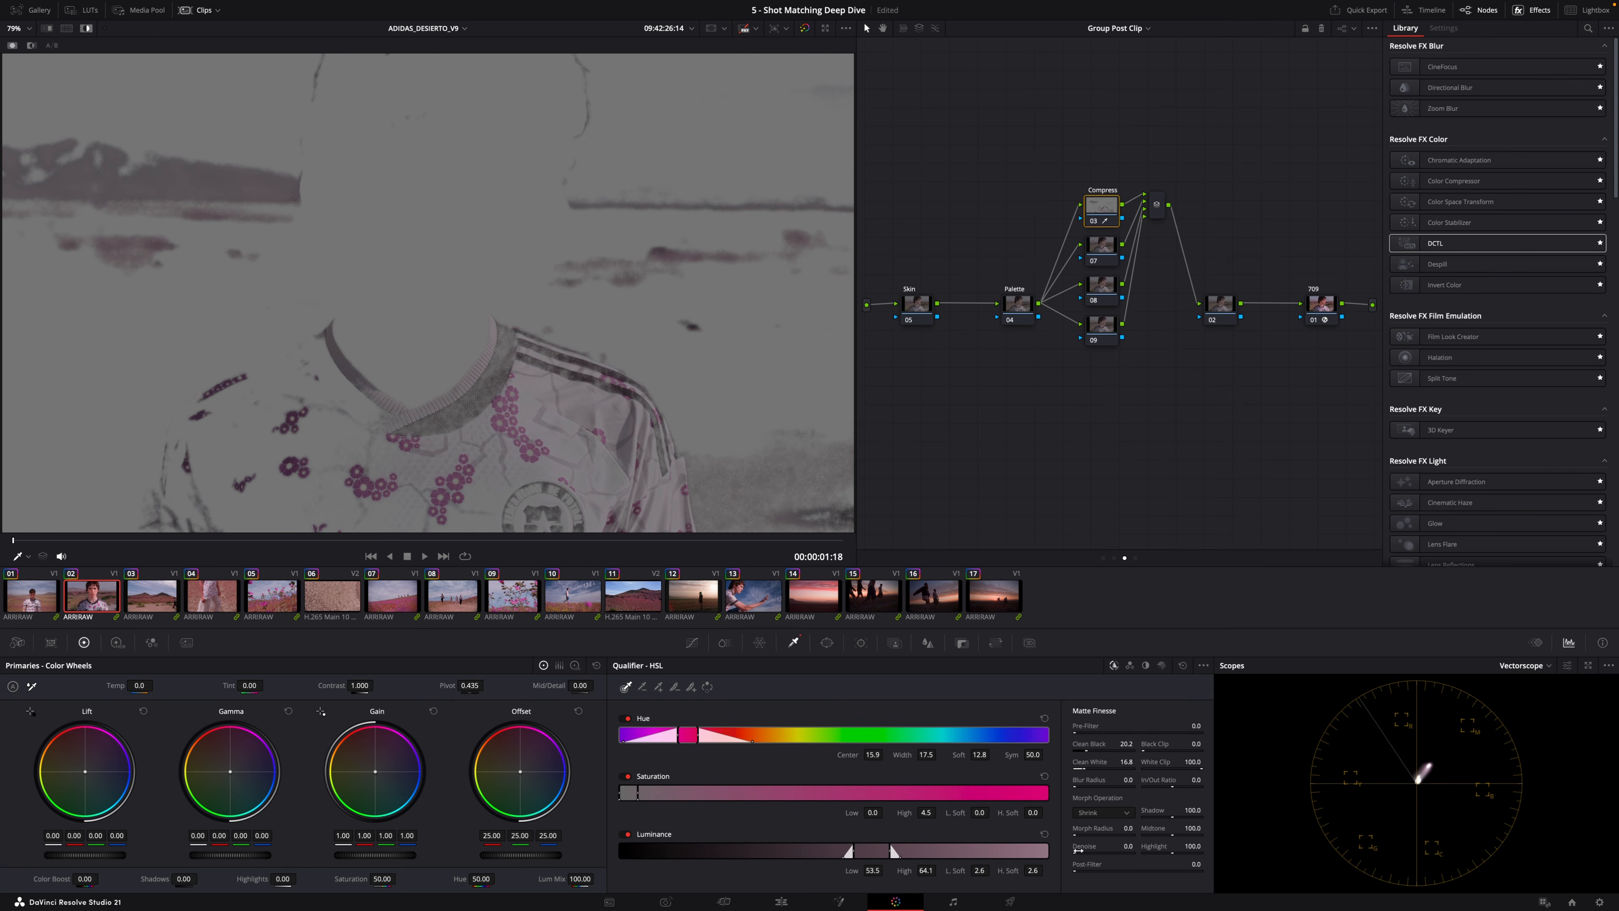
Refine the pink print matte's luminance and saturation softness and clean-up in the HSL qualifier.
left_click_drag(1076, 850, 1078, 850)
left_click_drag(978, 870, 1036, 870)
left_click_drag(979, 812, 1085, 797)
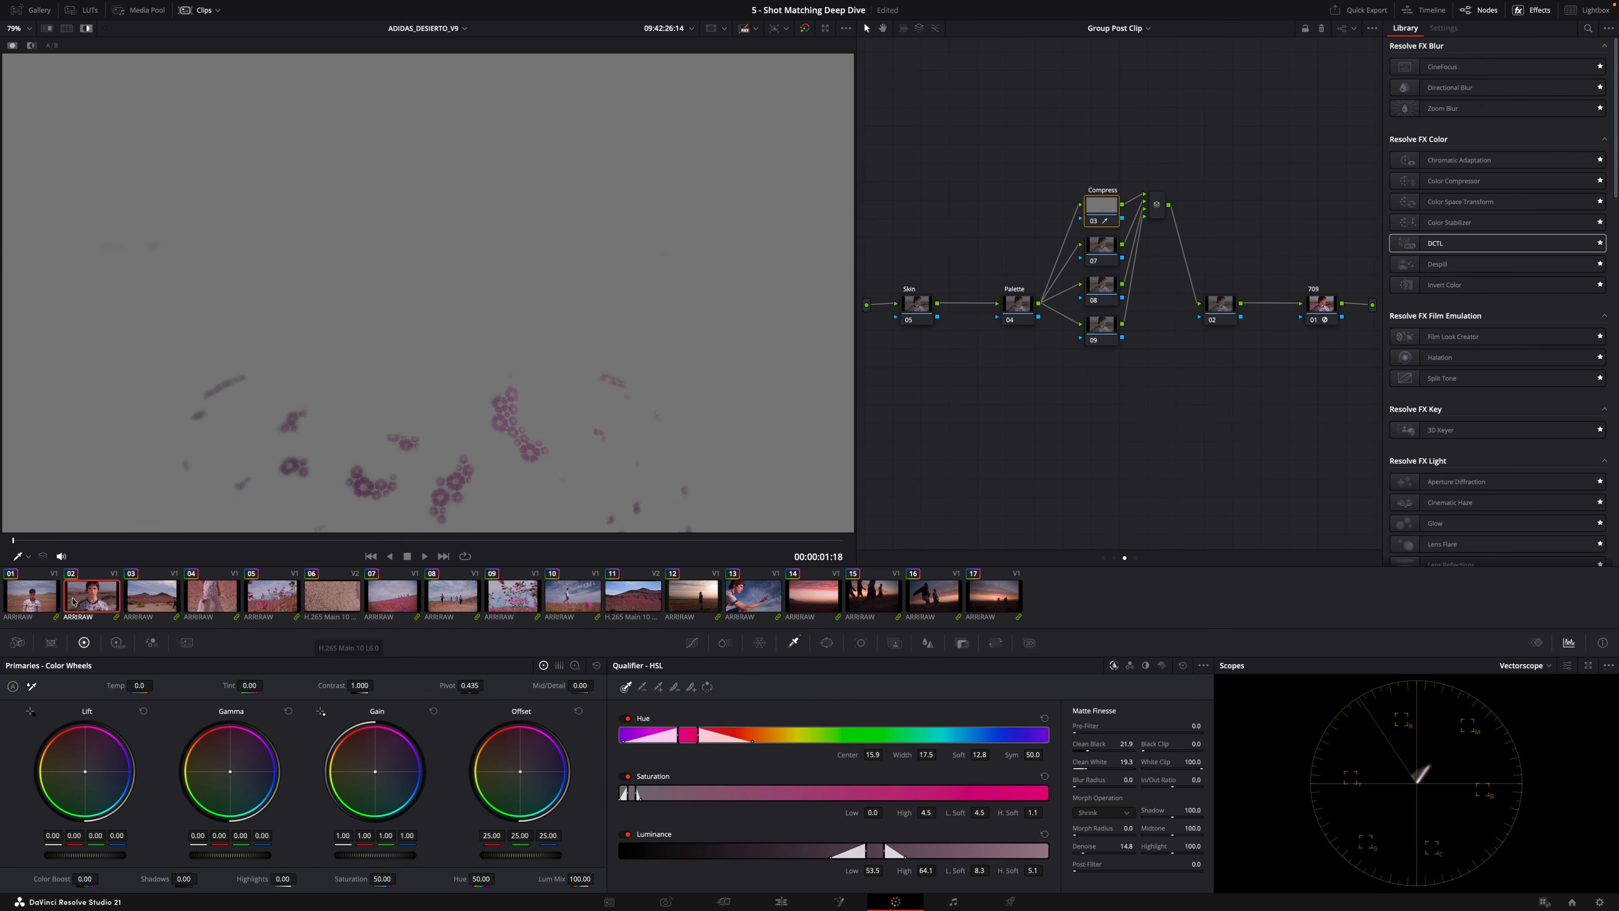
Check the pink print matte on each of the other clips, returning to the second clip.
left_click(36, 596)
left_click(167, 596)
left_click(226, 602)
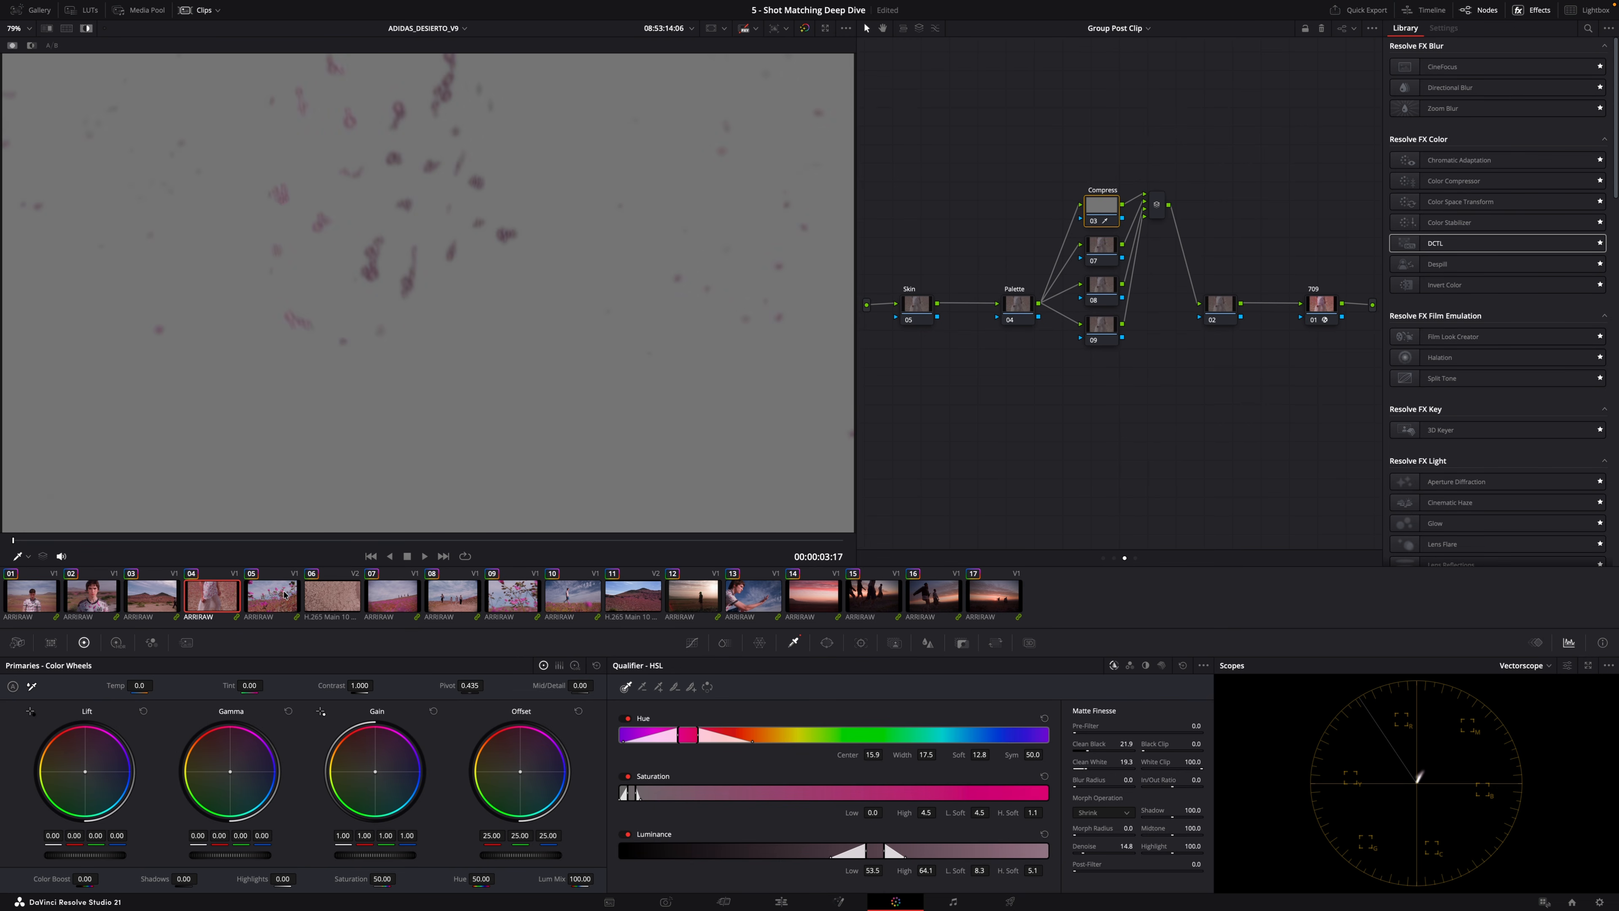
left_click(272, 598)
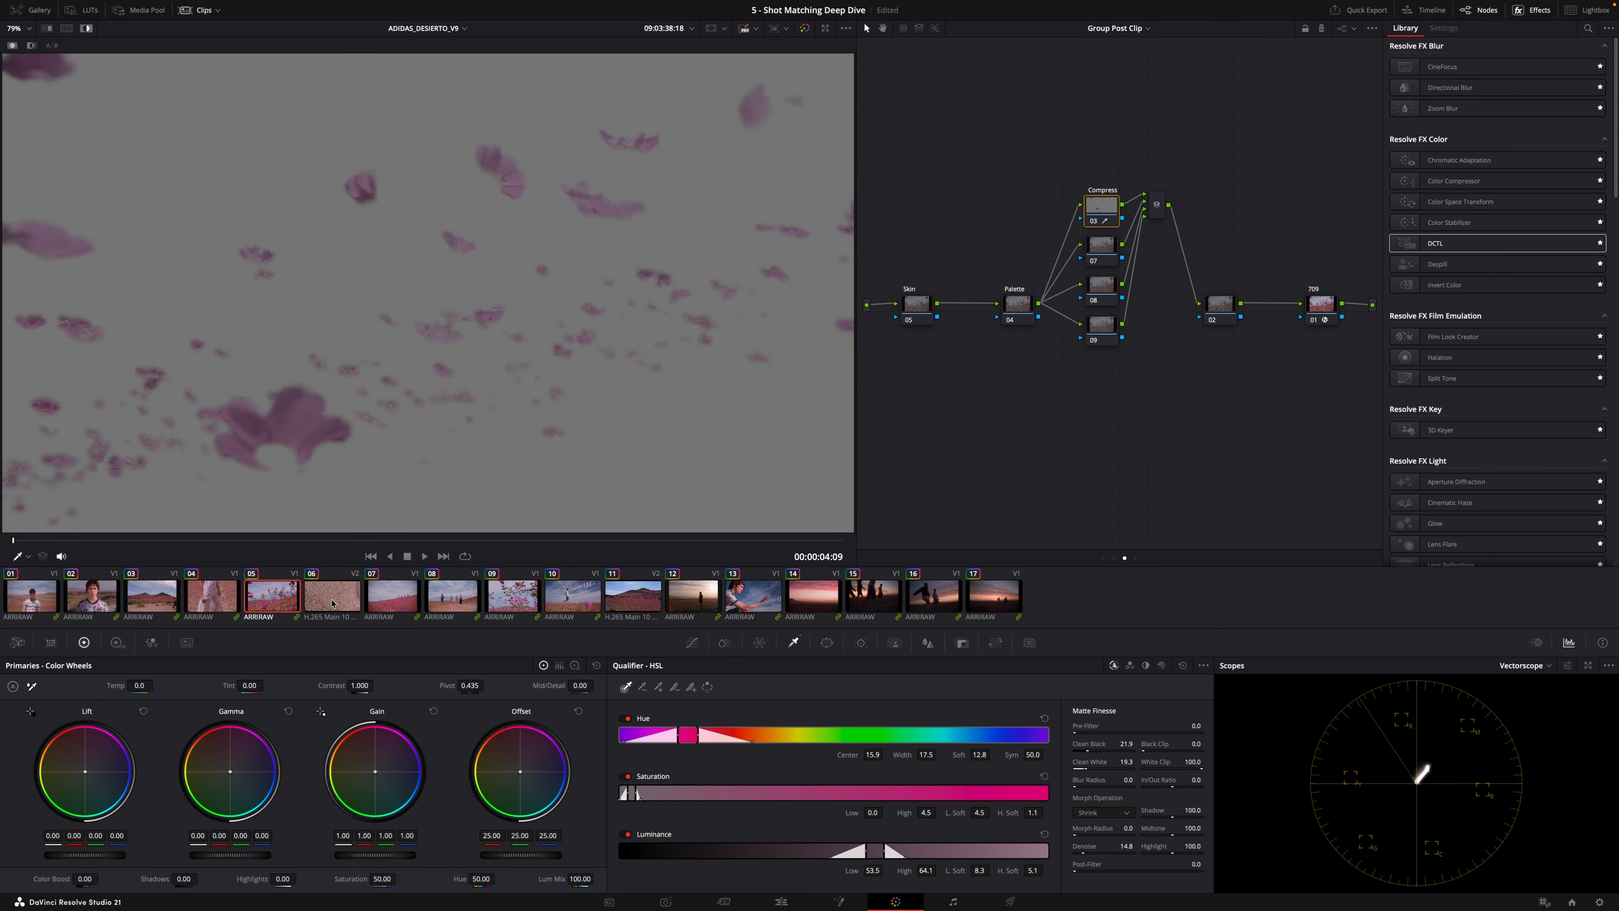
left_click(350, 599)
left_click(395, 598)
left_click(513, 597)
left_click(572, 596)
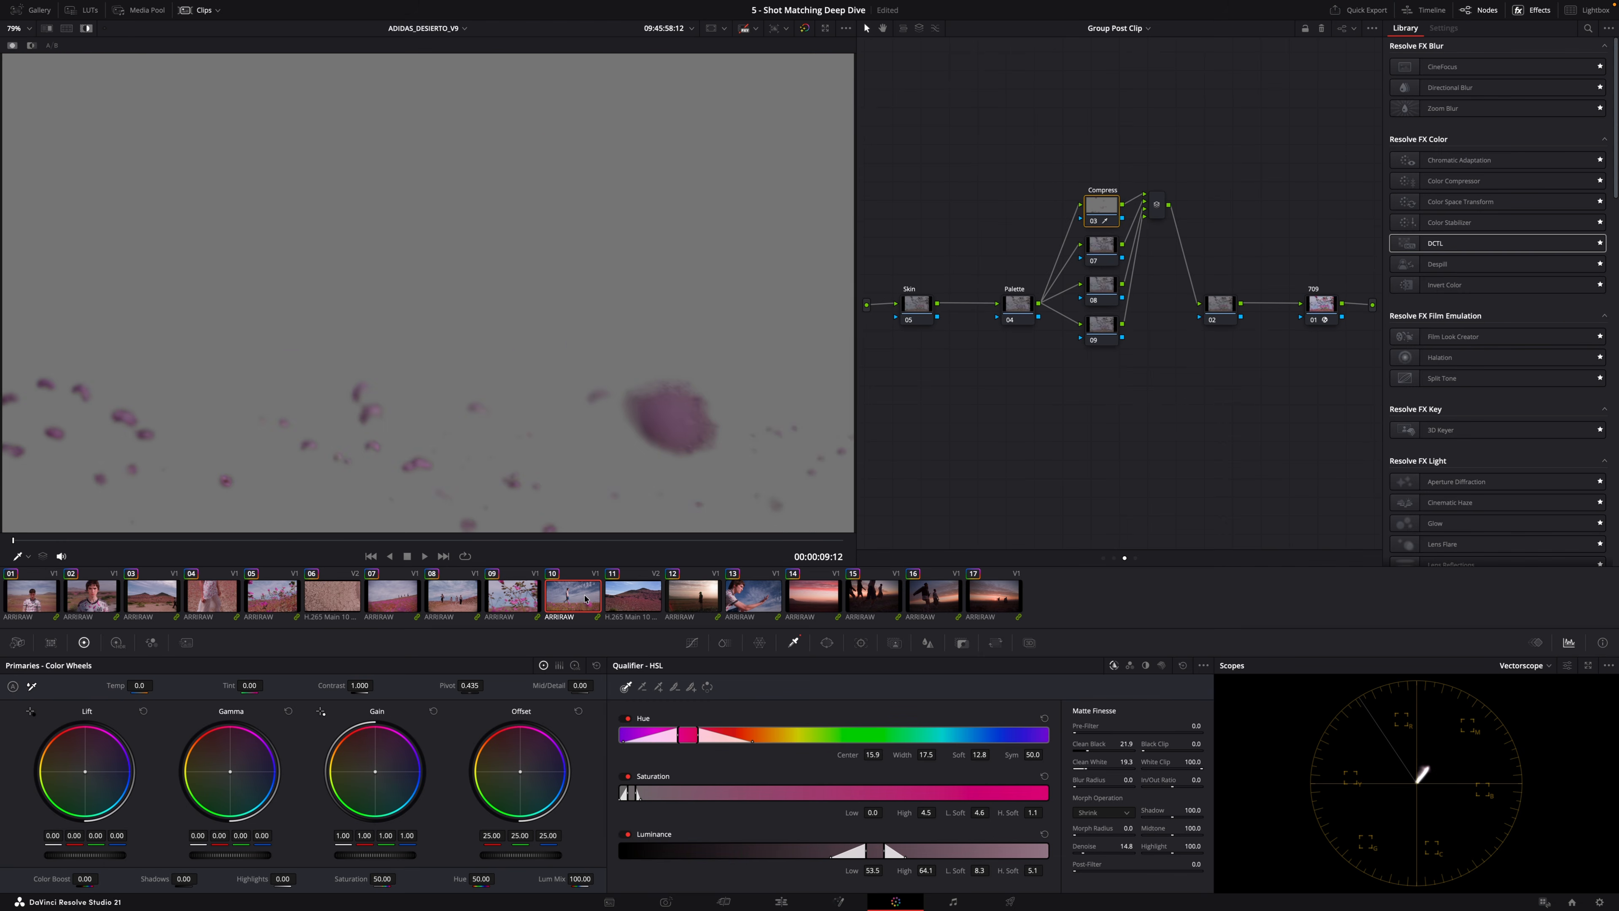
left_click(91, 596)
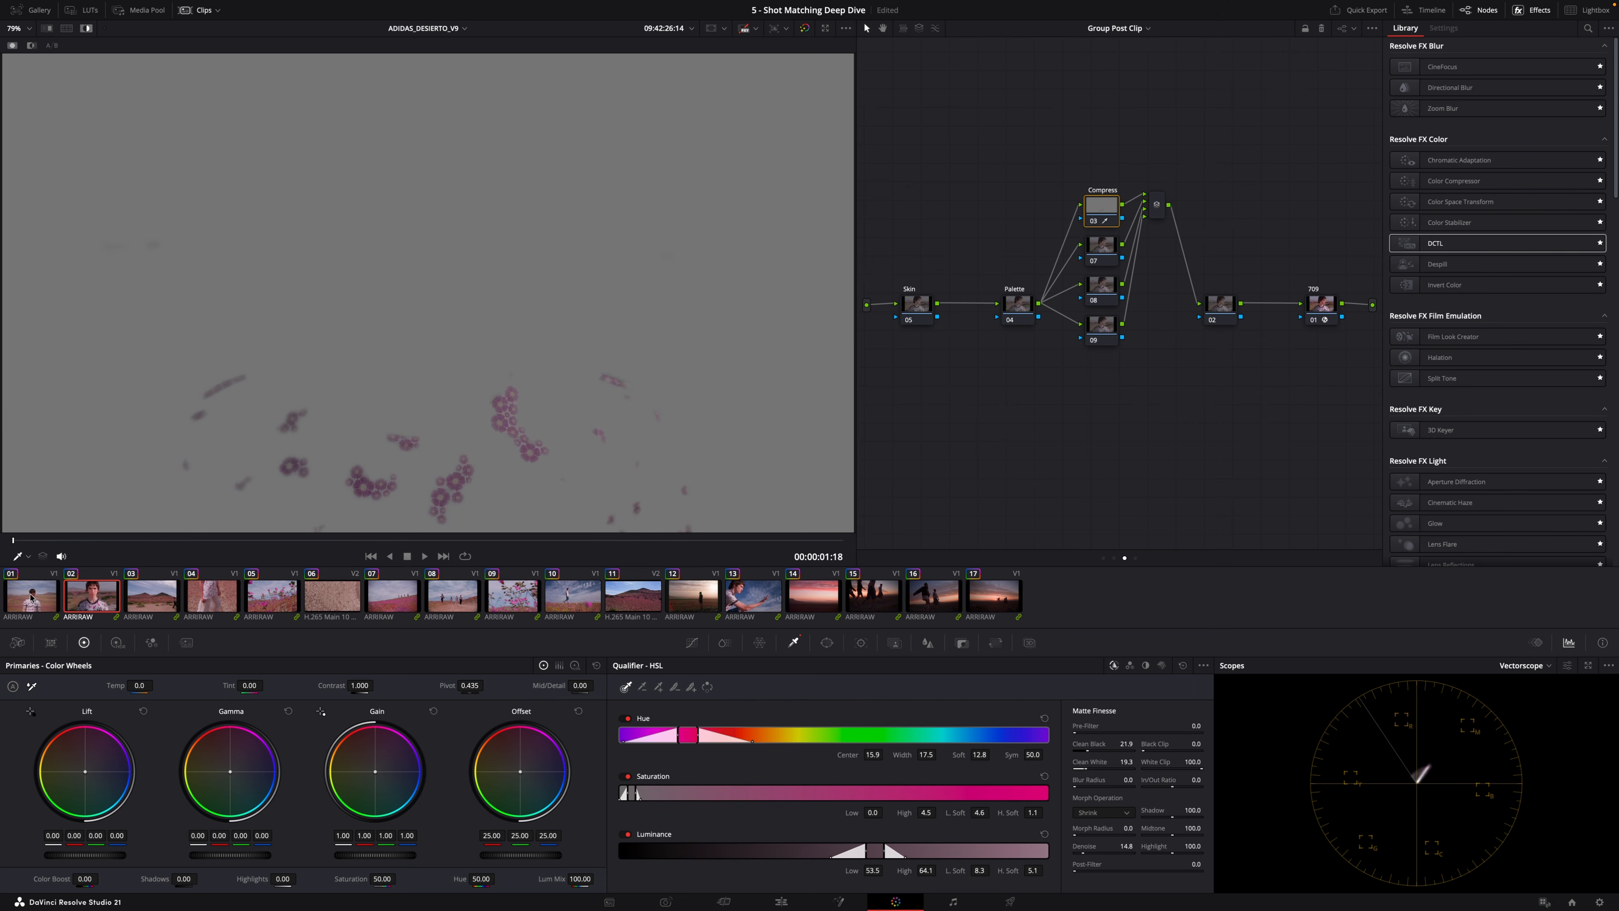
Apply Color Compressor to the Compress node, sample the shirt's pink print as target and set compress hue to 0.473, saturation 0.132.
key("shift+h")
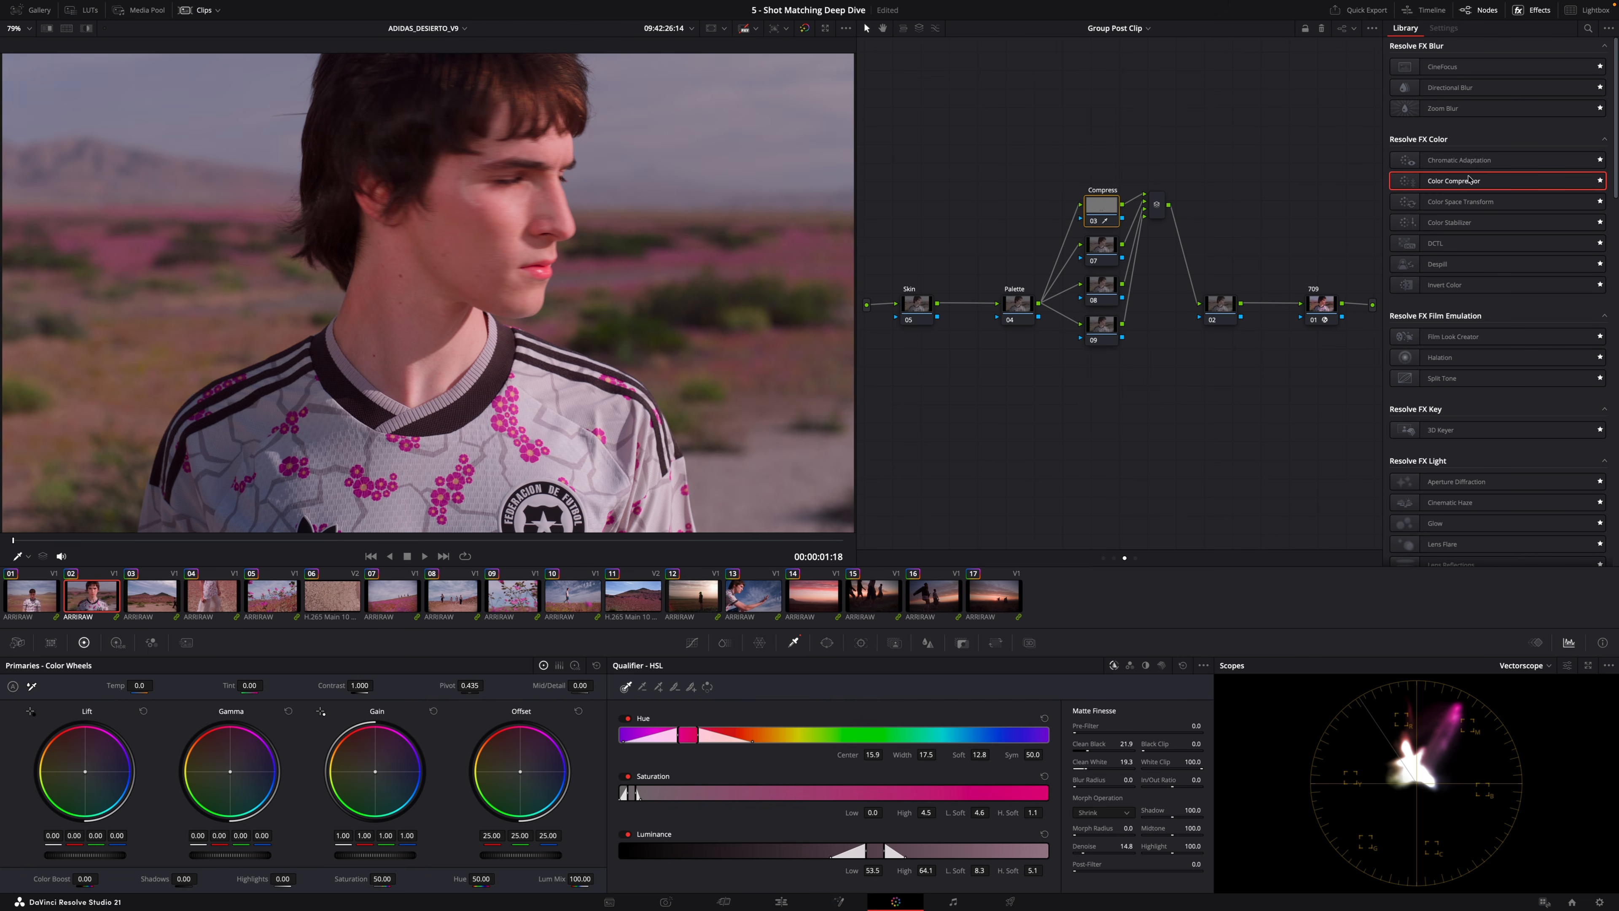
left_click_drag(1471, 184, 1101, 207)
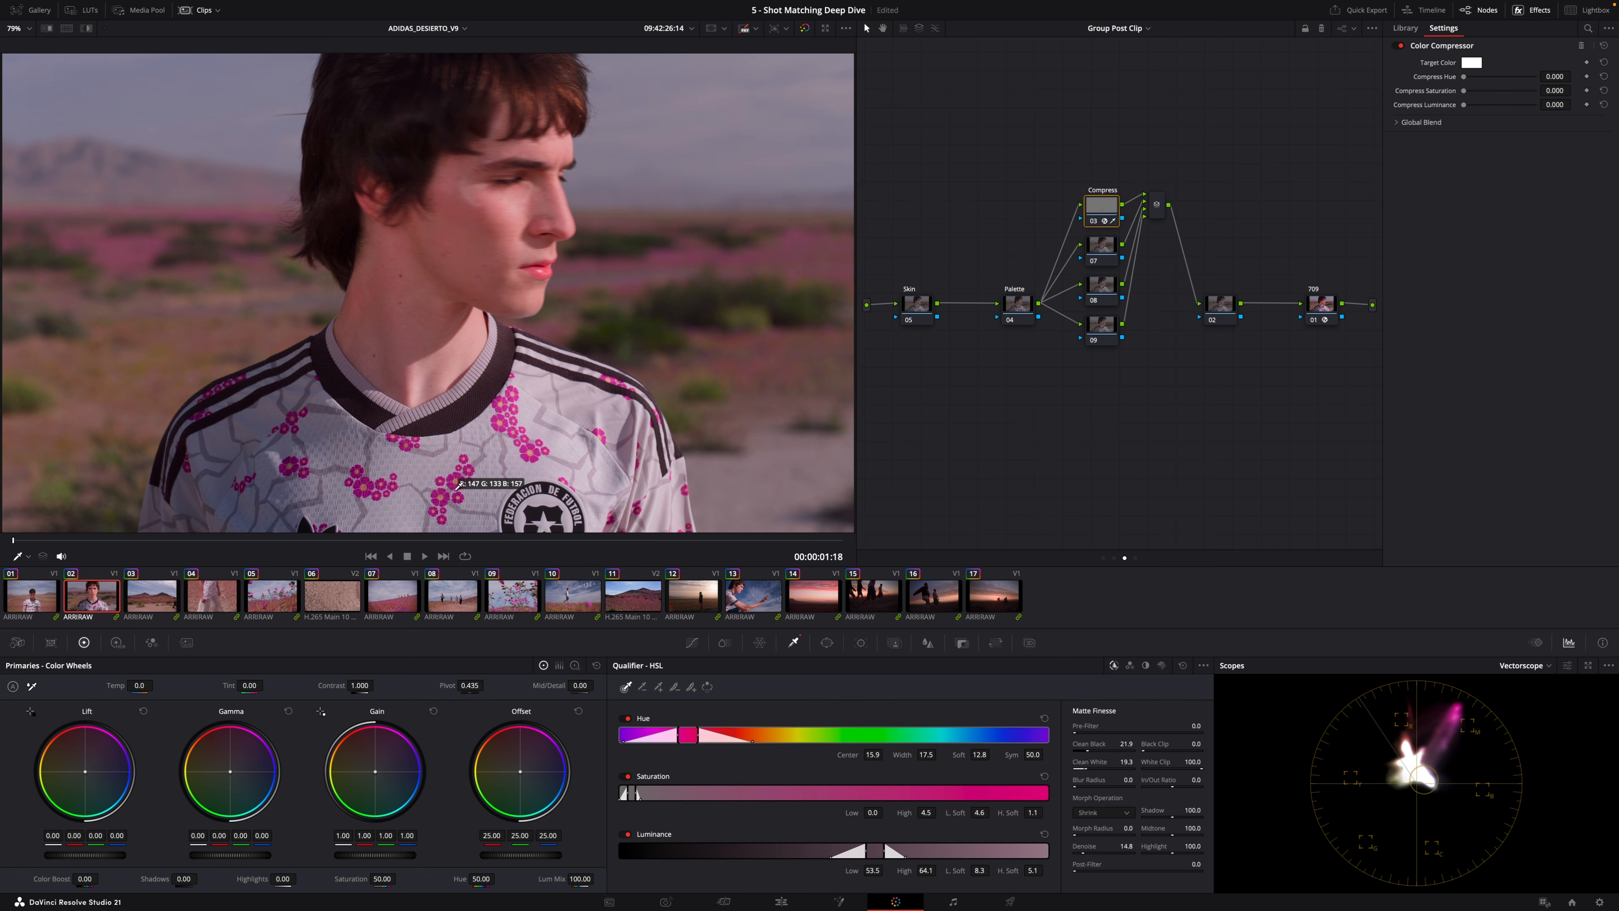
left_click(466, 474)
left_click_drag(1465, 77, 1604, 68)
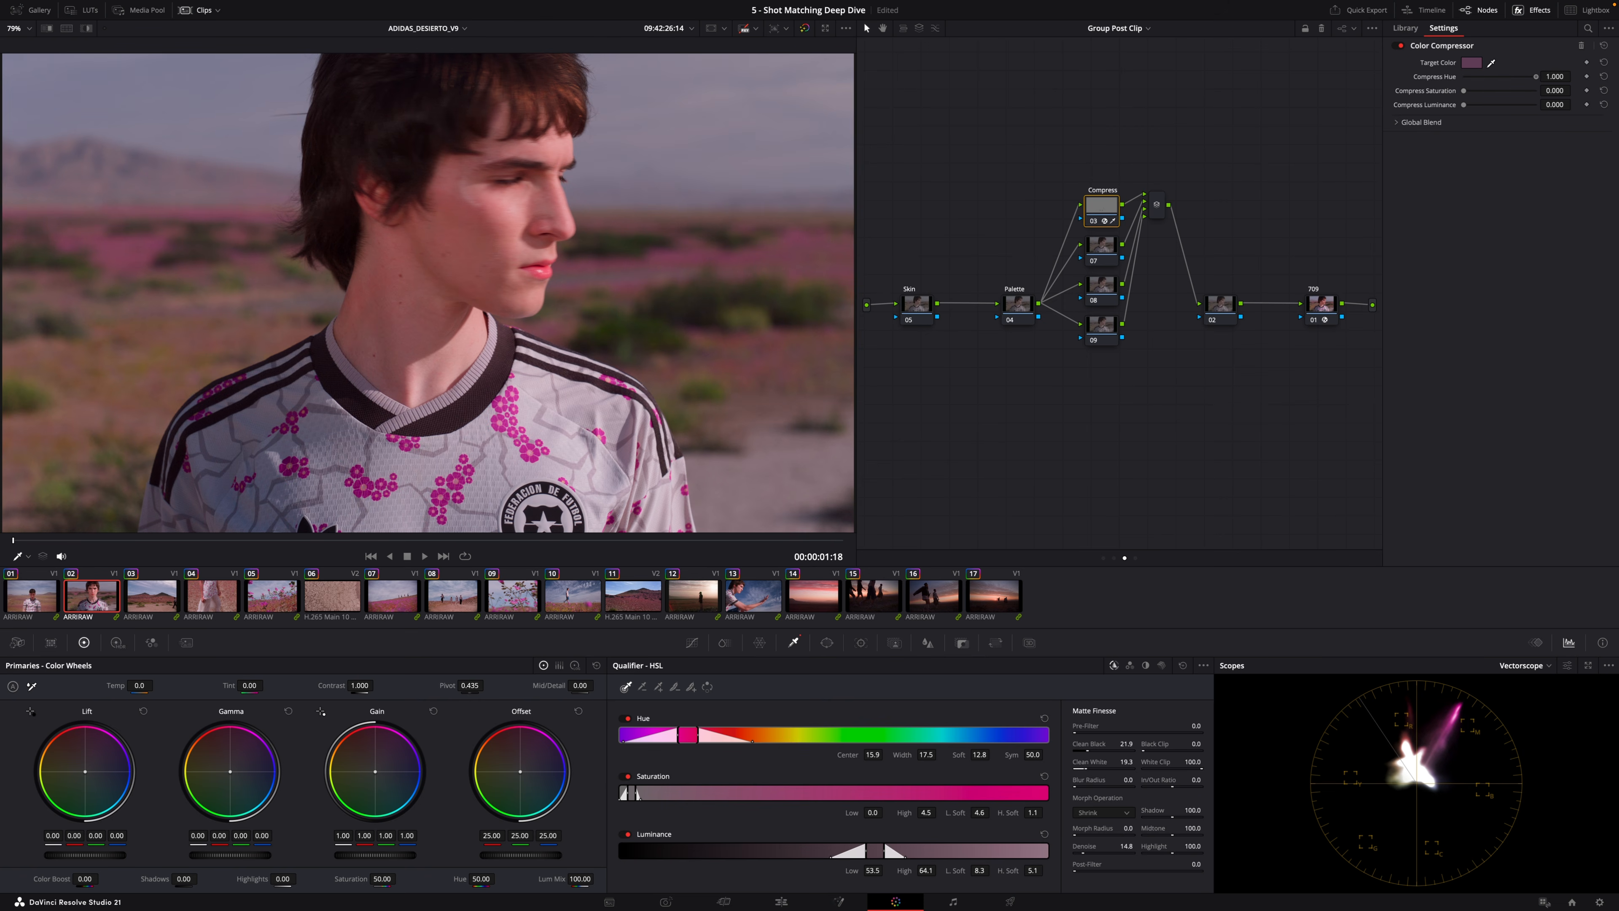
mouse_move(1536, 78)
left_mouse_down()
mouse_move(1498, 81)
mouse_move(1601, 92)
mouse_move(1395, 85)
mouse_move(1540, 86)
mouse_move(1474, 88)
left_mouse_up()
On the first clip, lower the compressor's hue to 0.403 and compare the result across the following clips.
left_click(41, 599)
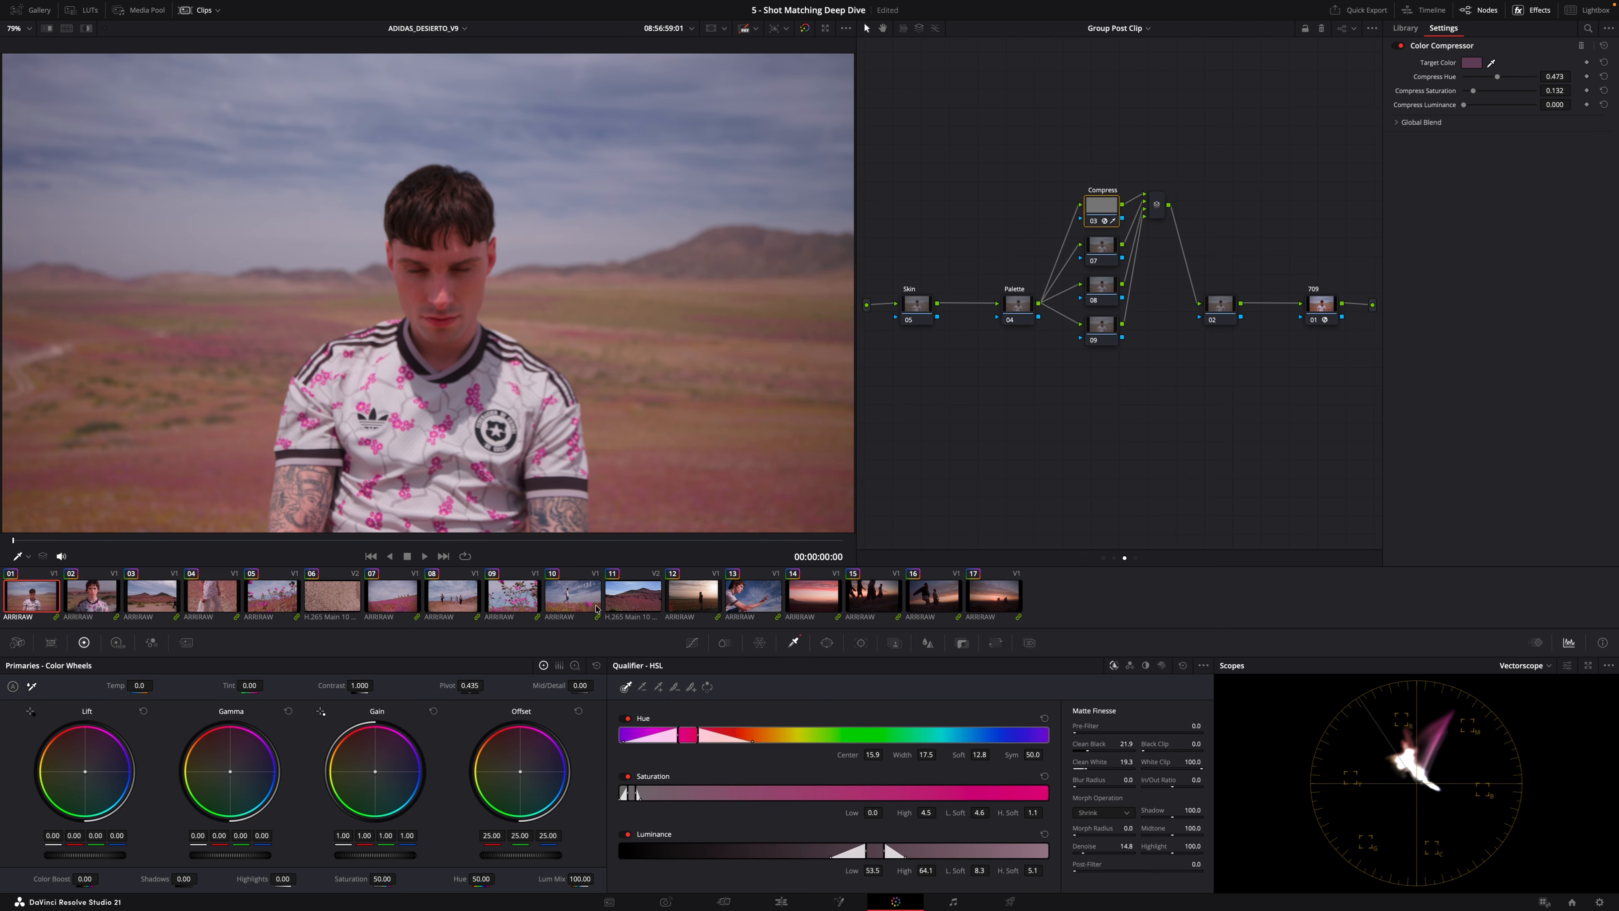
mouse_move(1497, 77)
left_mouse_down()
mouse_move(1447, 81)
mouse_move(1473, 88)
left_mouse_up()
key("Down")
key("Down")
key("Down")
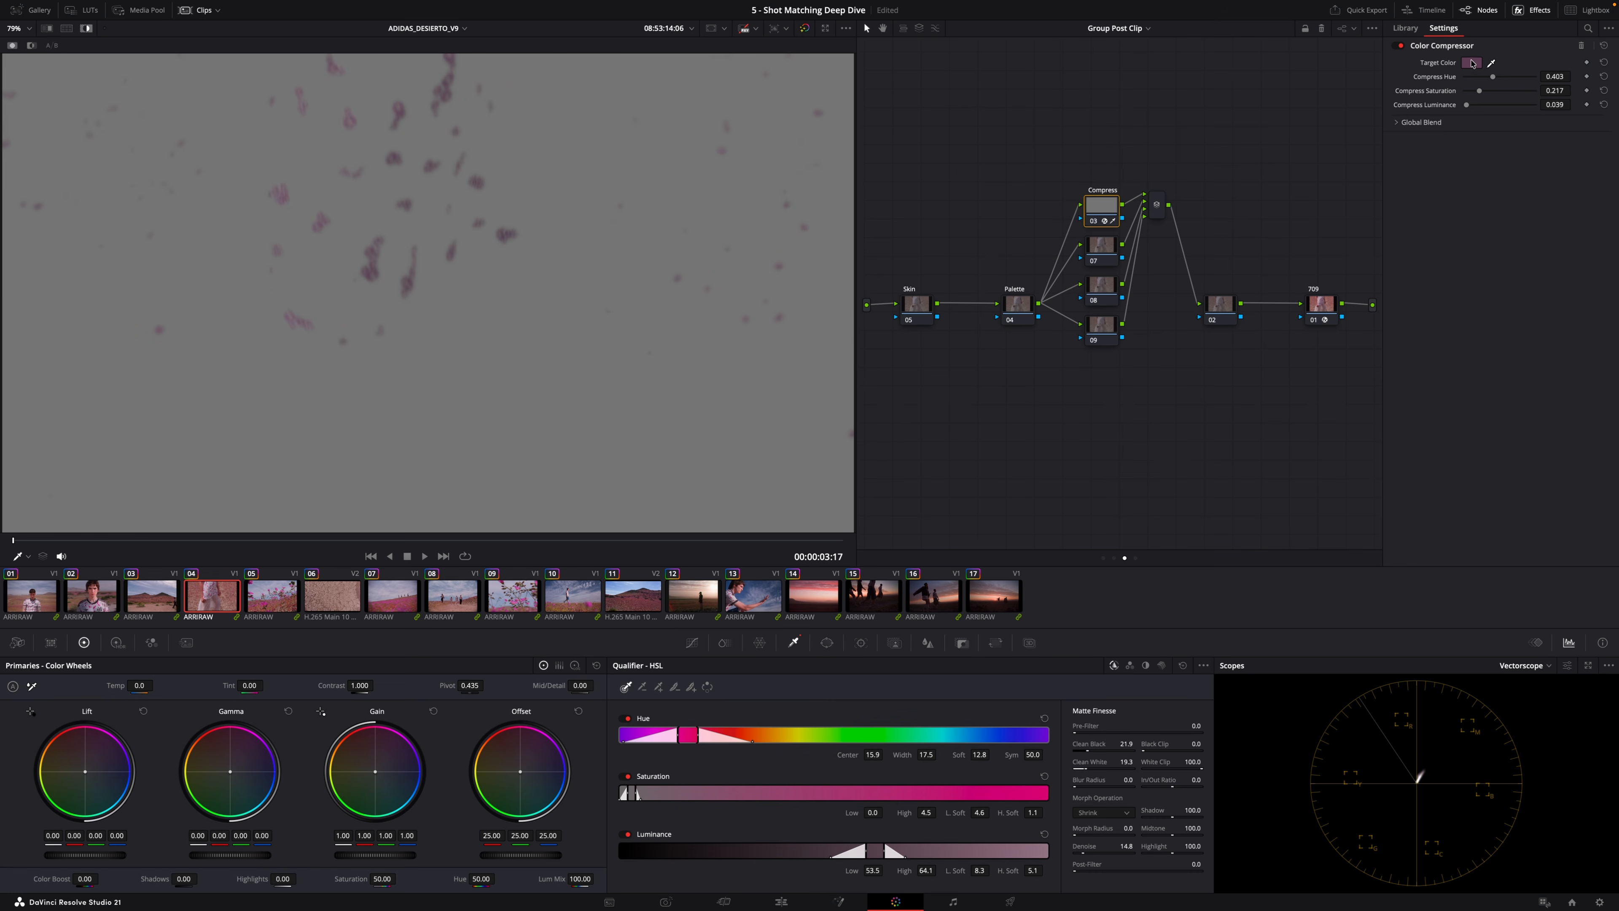
key("Down")
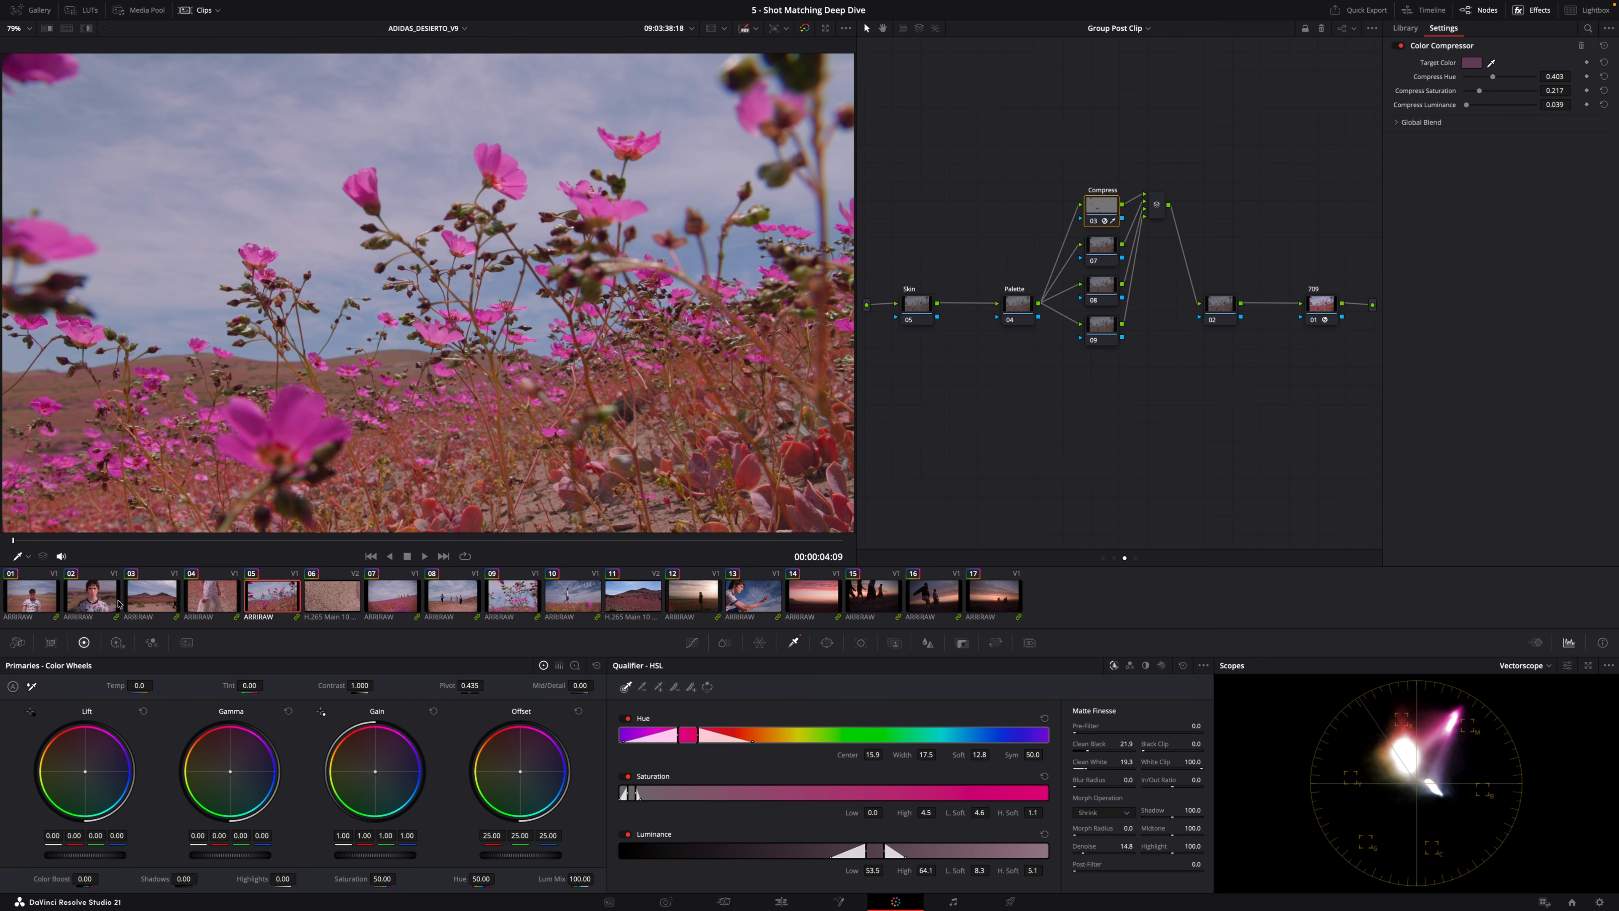
left_click(94, 604)
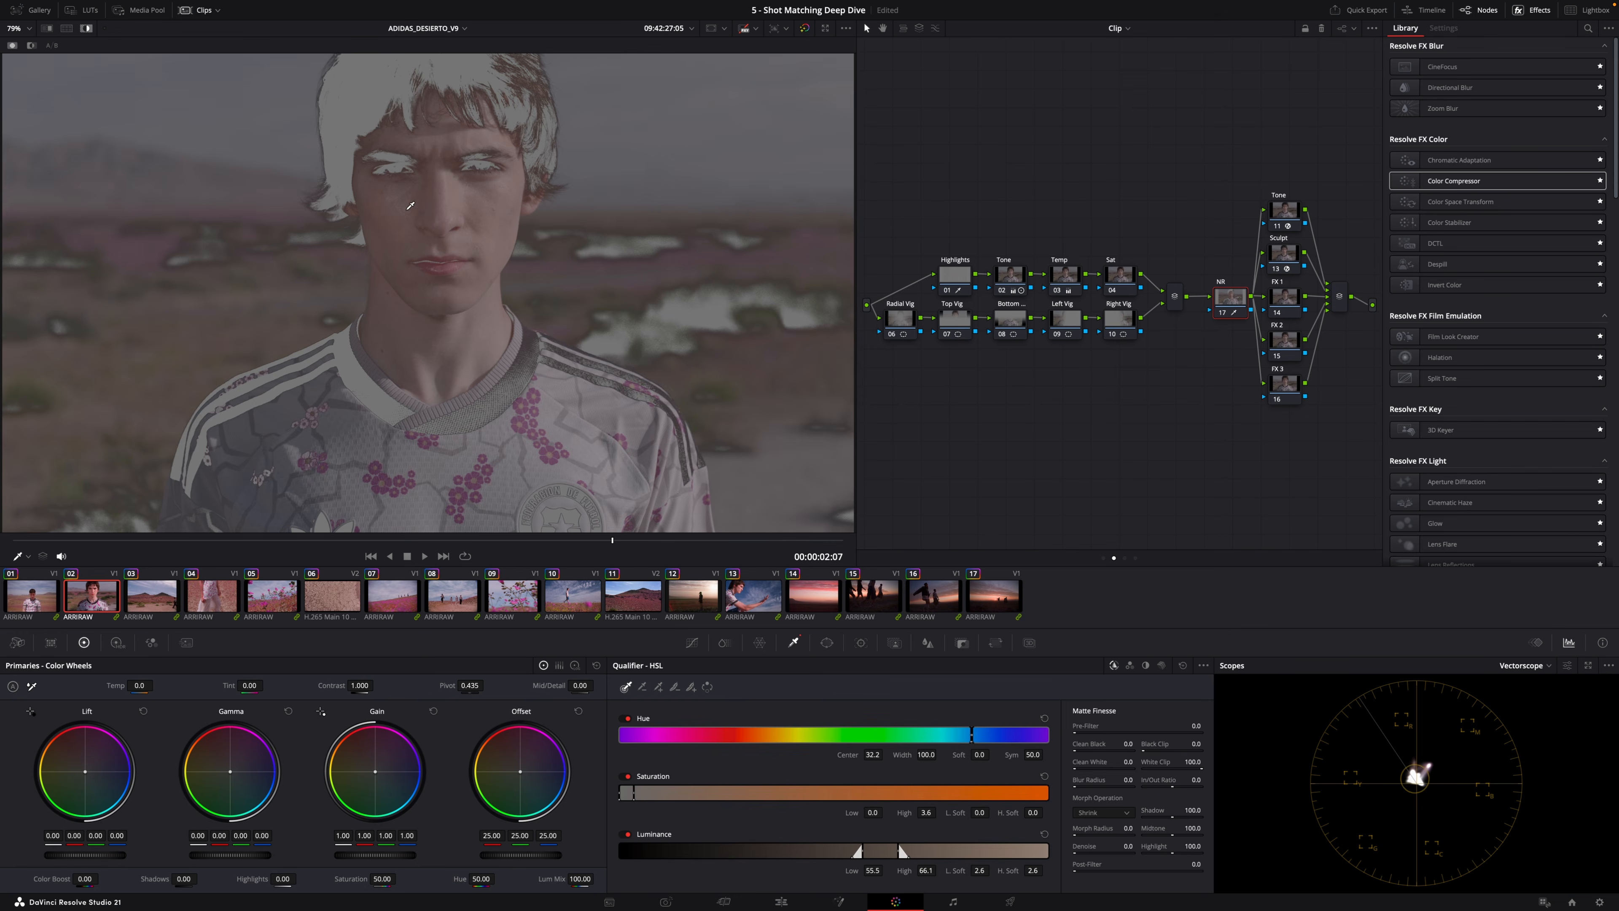
In the clip's NR node, qualify the face's skin tones, adjusting hue width, softness, saturation and luminance ranges.
left_click(410, 206)
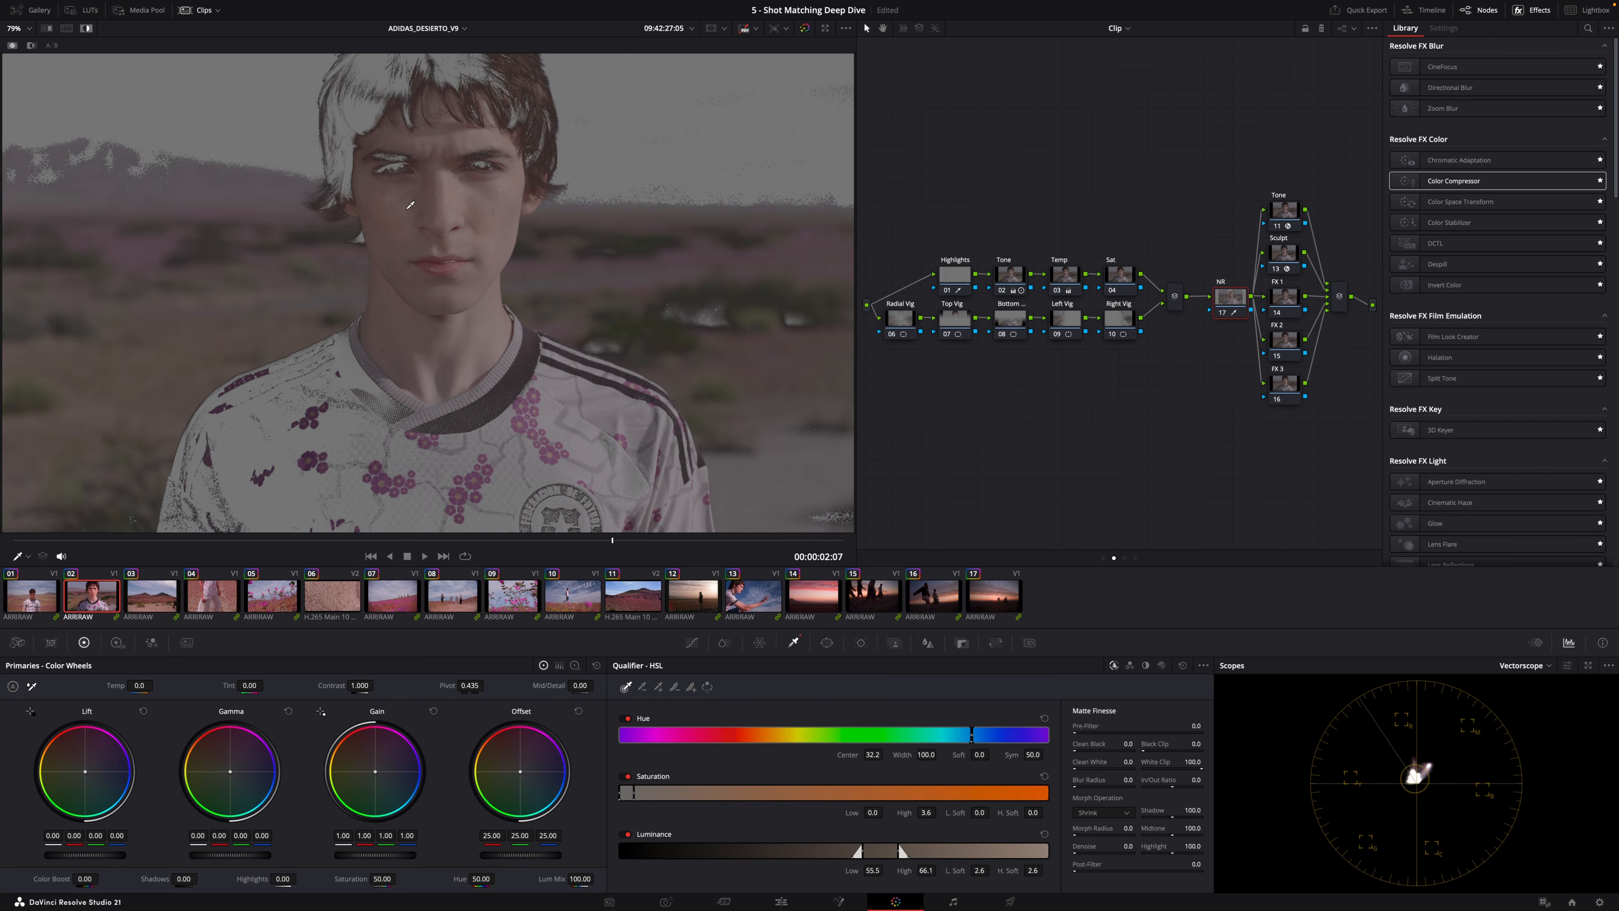
left_click_drag(1081, 766, 1086, 746)
left_click_drag(1088, 846, 1096, 845)
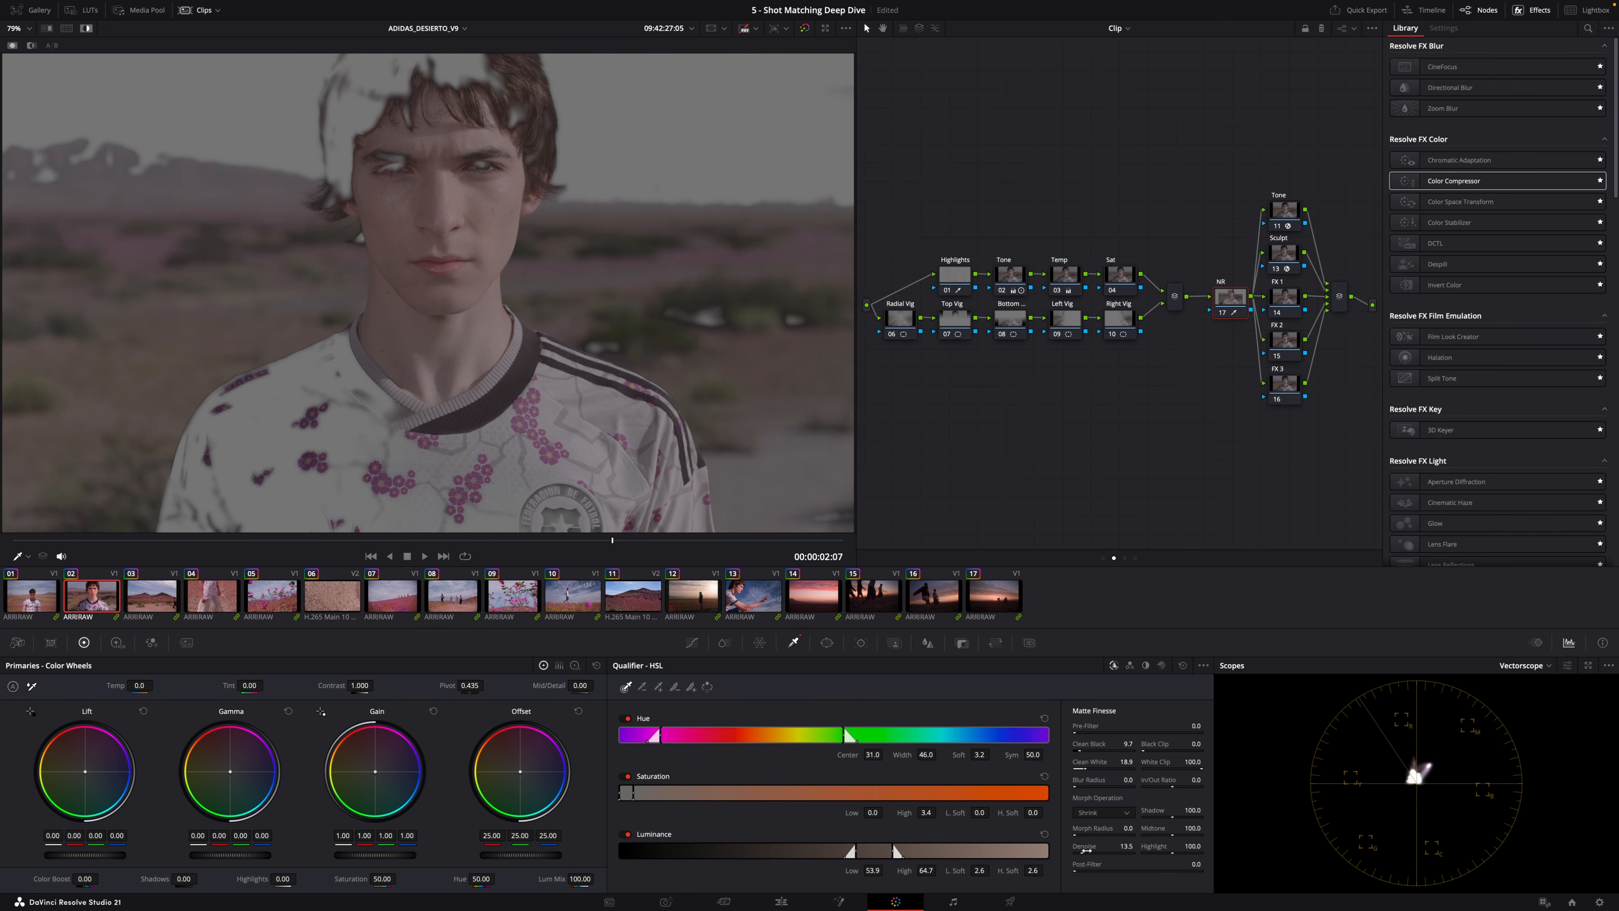
left_click_drag(980, 870, 984, 870)
left_click_drag(980, 755, 989, 754)
left_click_drag(983, 812, 1036, 813)
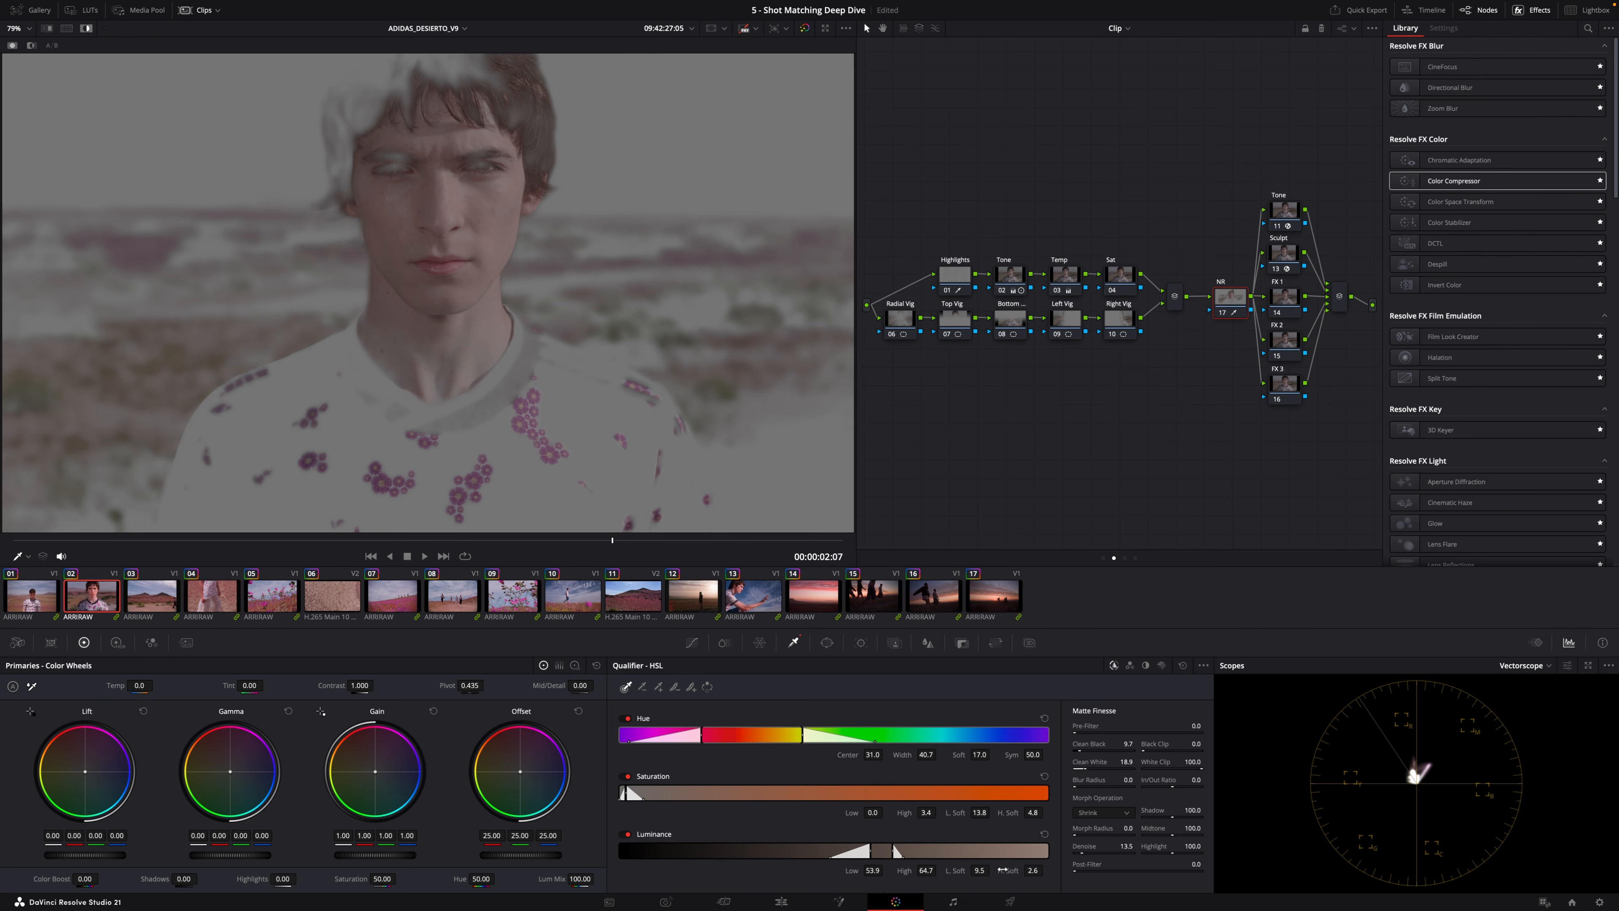
left_click_drag(1032, 870, 1046, 870)
Copy the skin qualifier node into the group Skin node.
left_click(145, 607)
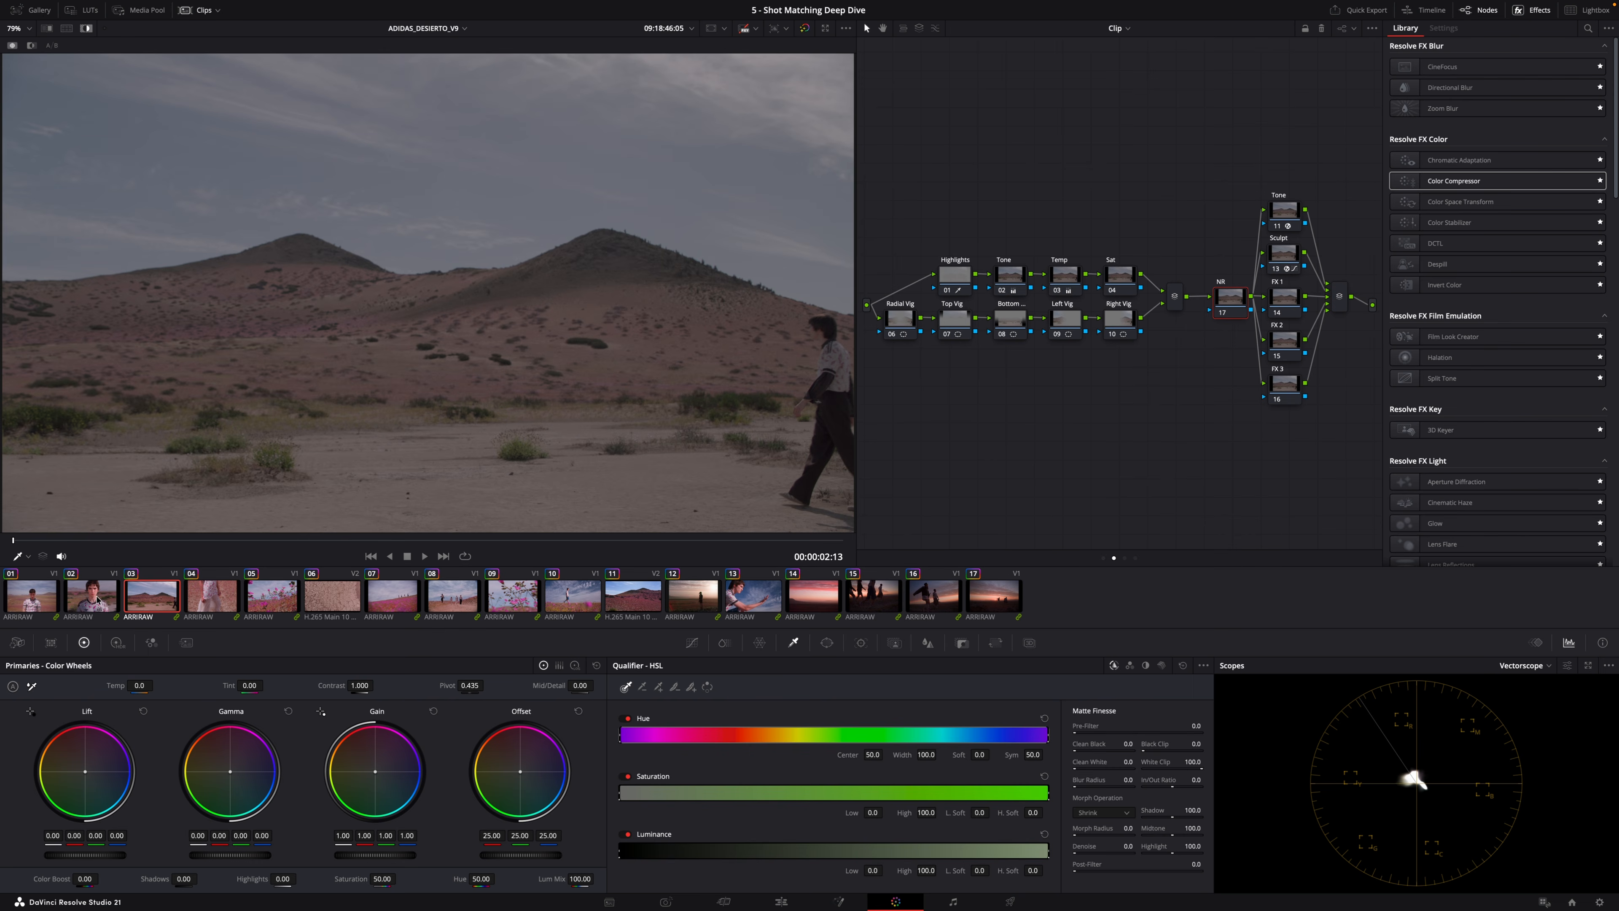
left_click(88, 594)
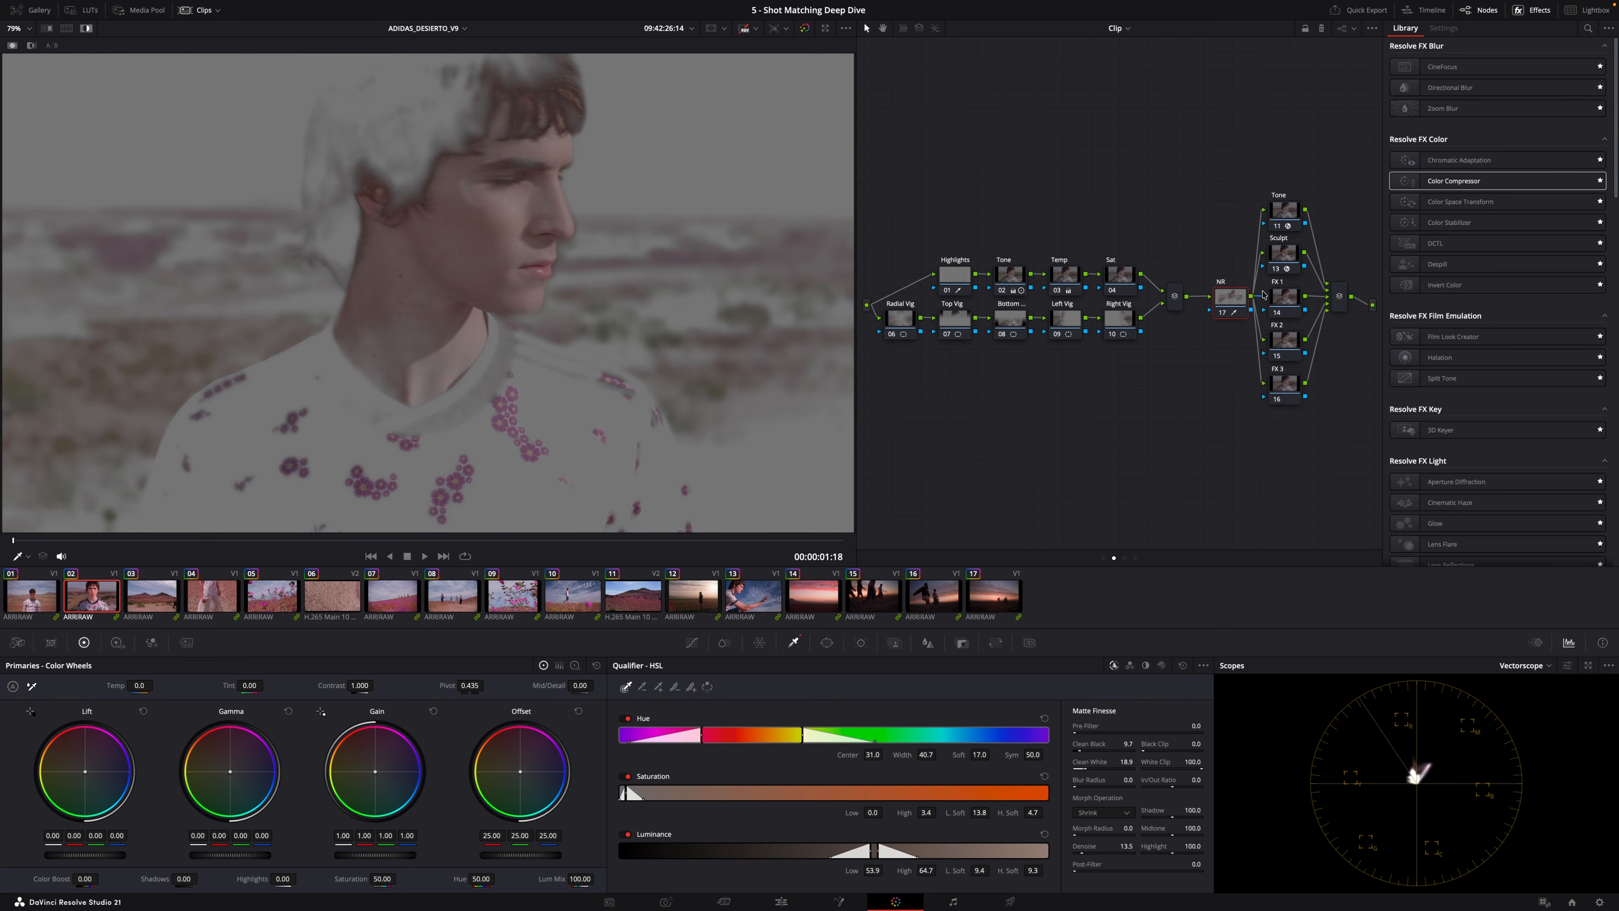
right_click(1233, 300)
left_click(1253, 307)
left_click(1124, 559)
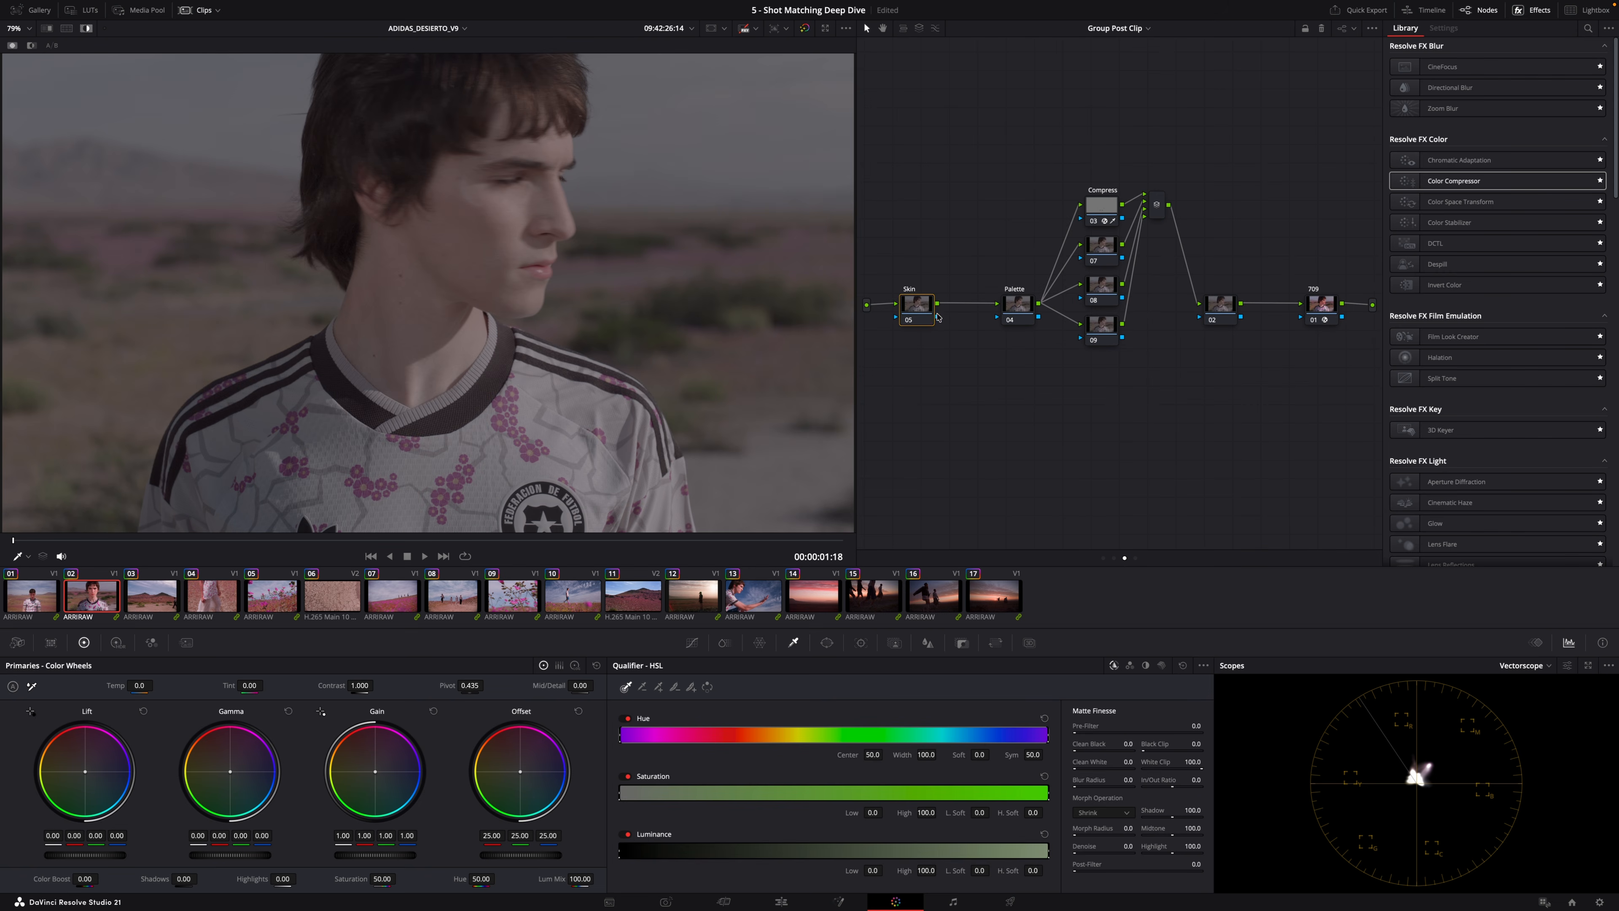
left_click(917, 311)
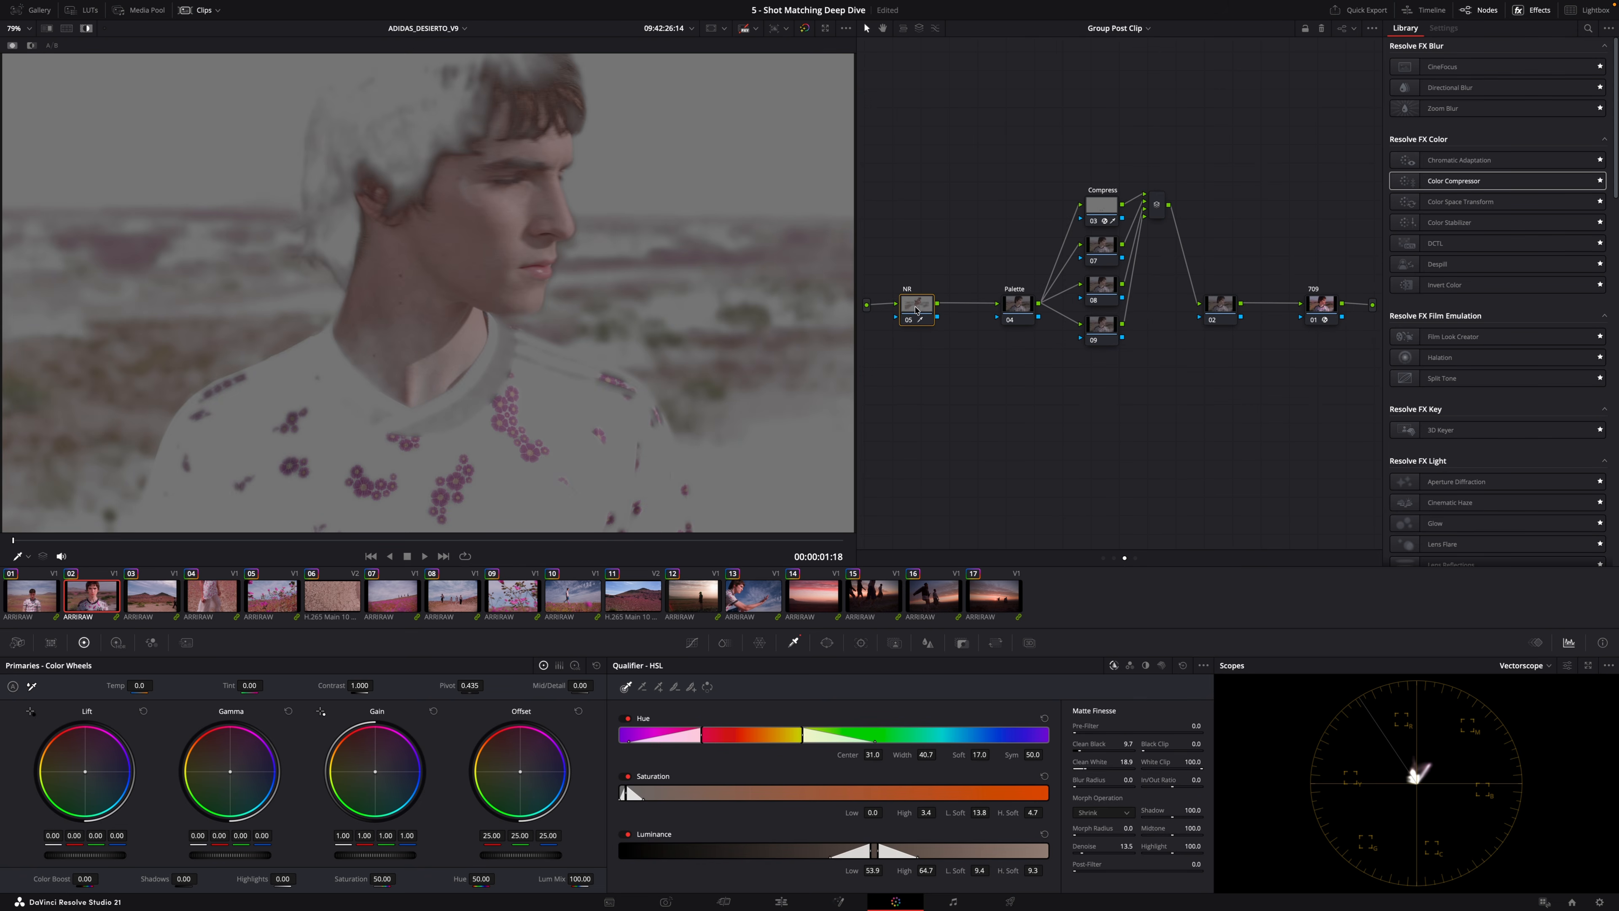
Narrow the Skin node qualifier's hue width to 6.9 with softness 13.7.
left_click_drag(926, 754, 829, 754)
left_click_drag(936, 754, 945, 754)
key("Up")
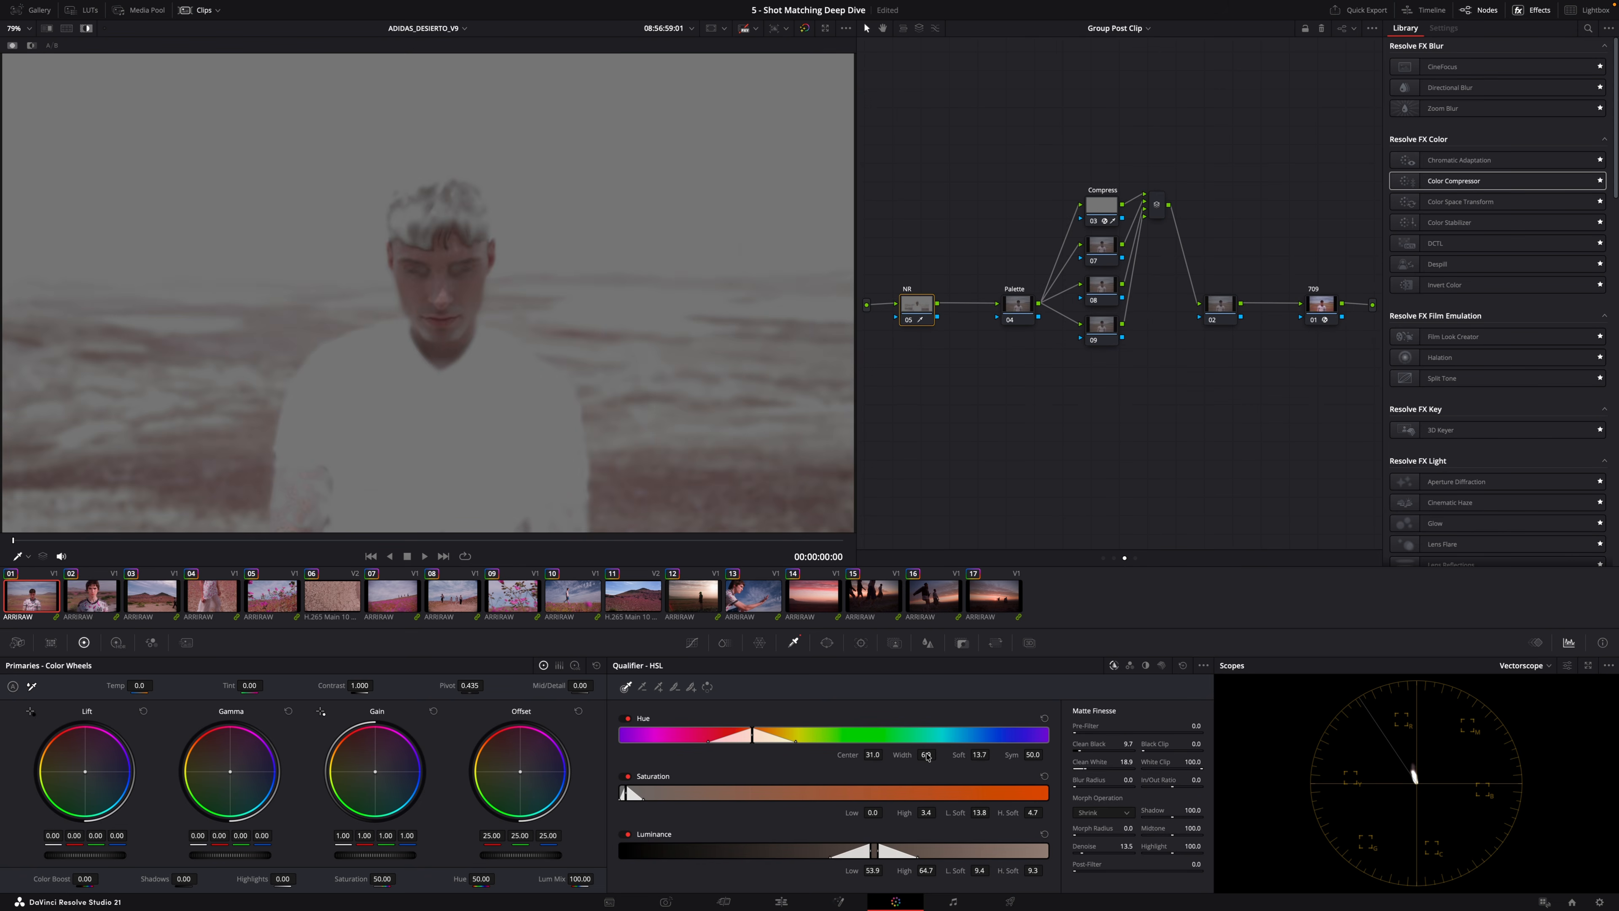
Lower the saturation of the qualified skin in the Skin node and compare it across clips.
key("shift+h")
left_click_drag(460, 541, 493, 543)
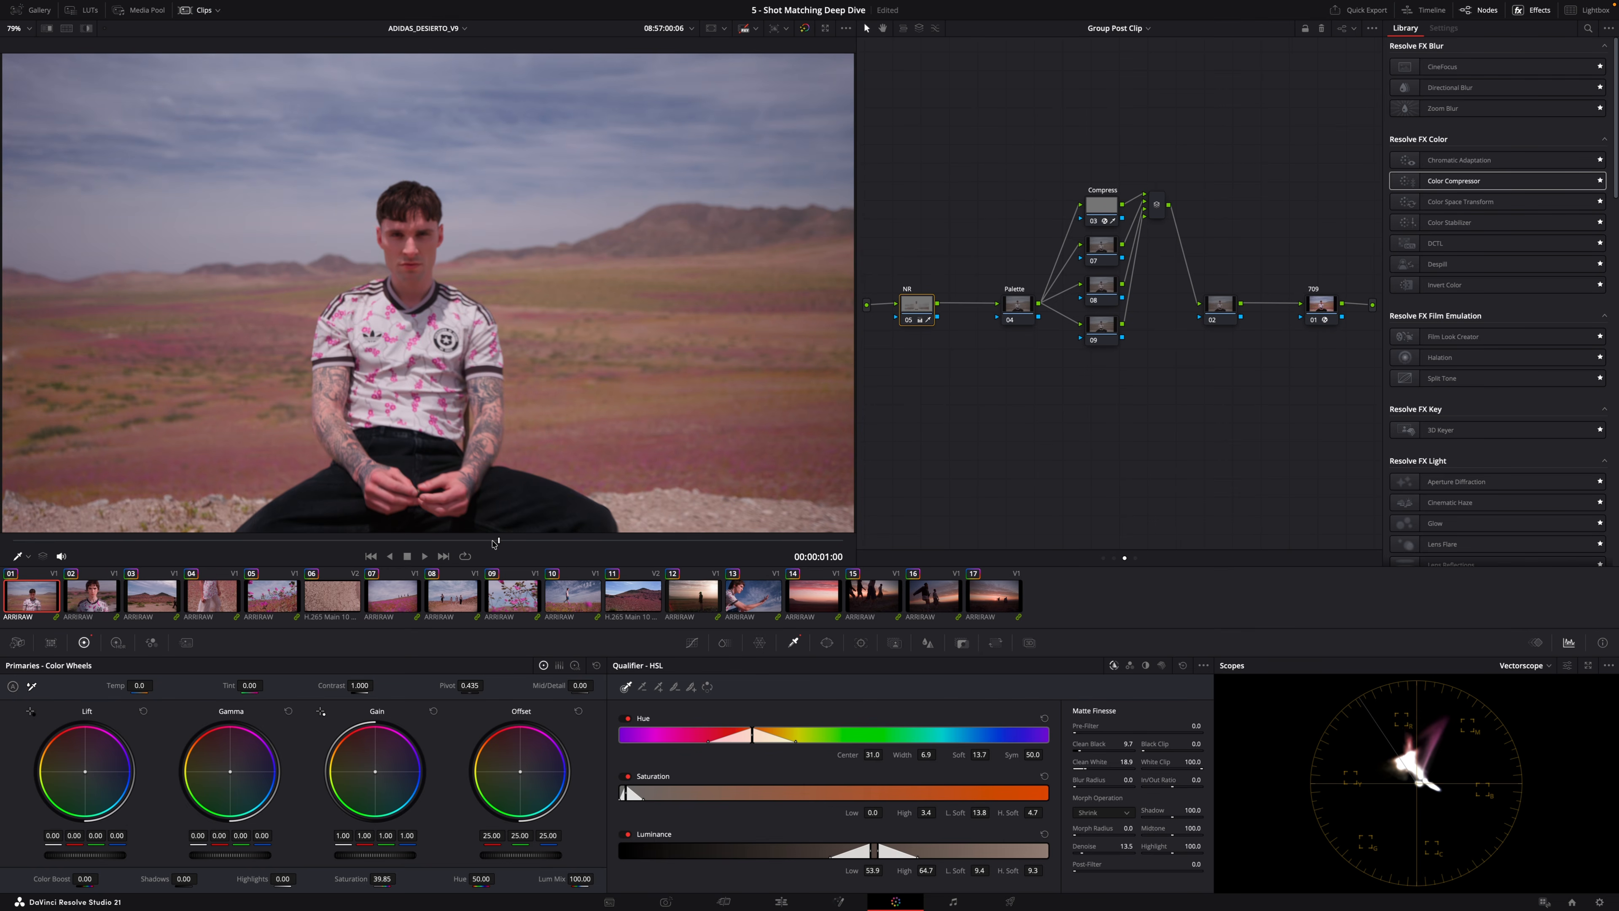
key("Down")
key("Down")
key("Down")
key("Down")
key("Down")
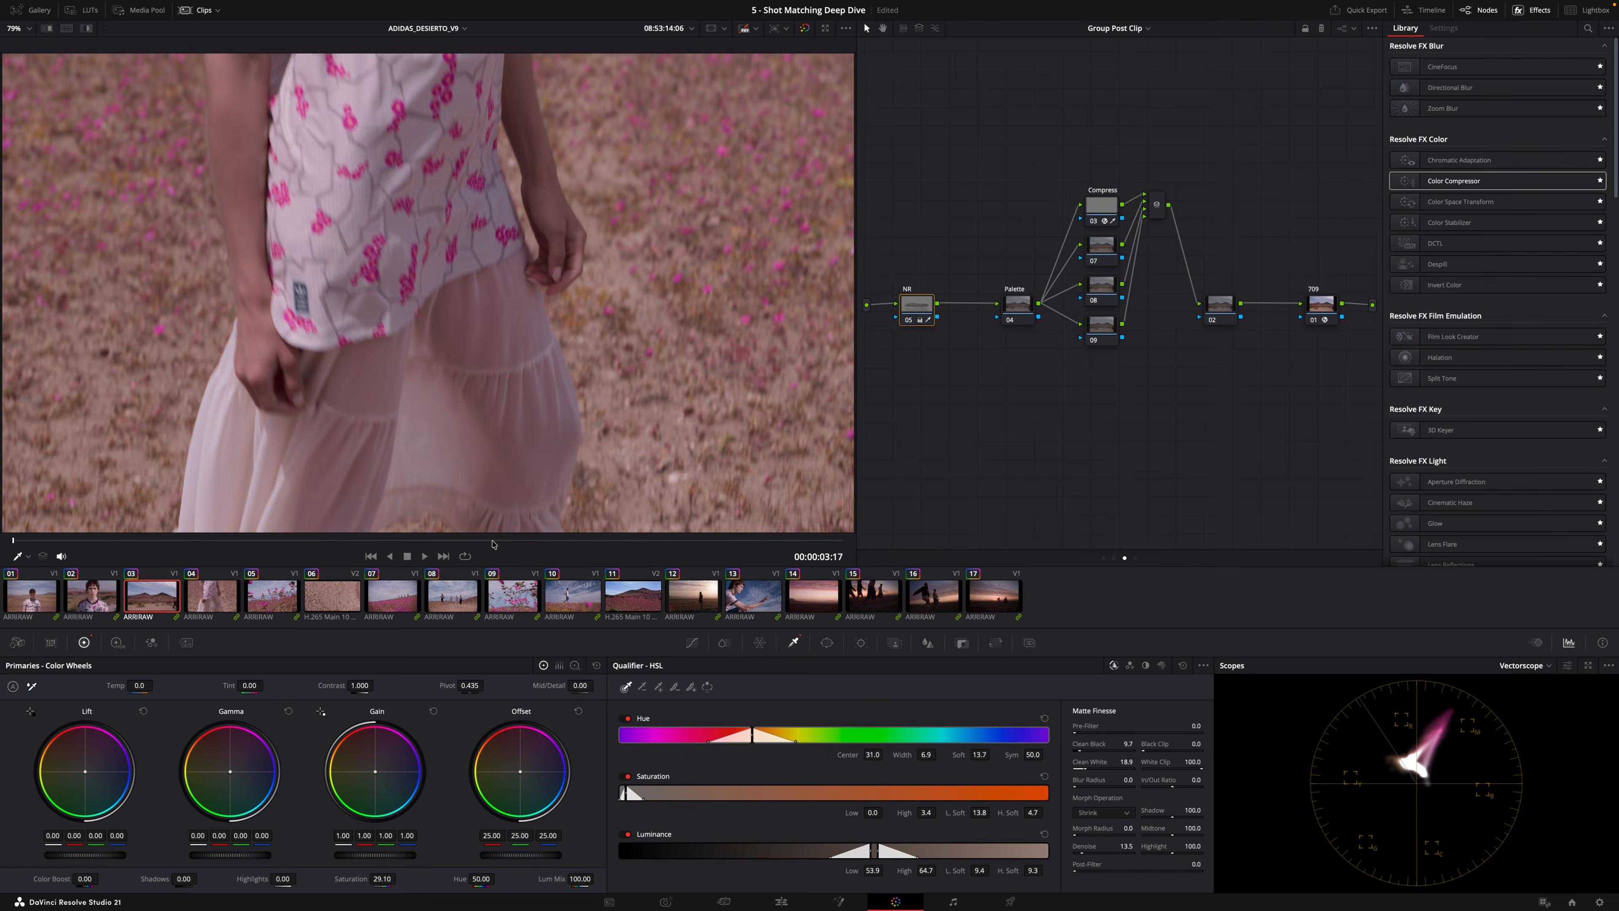
key("Down")
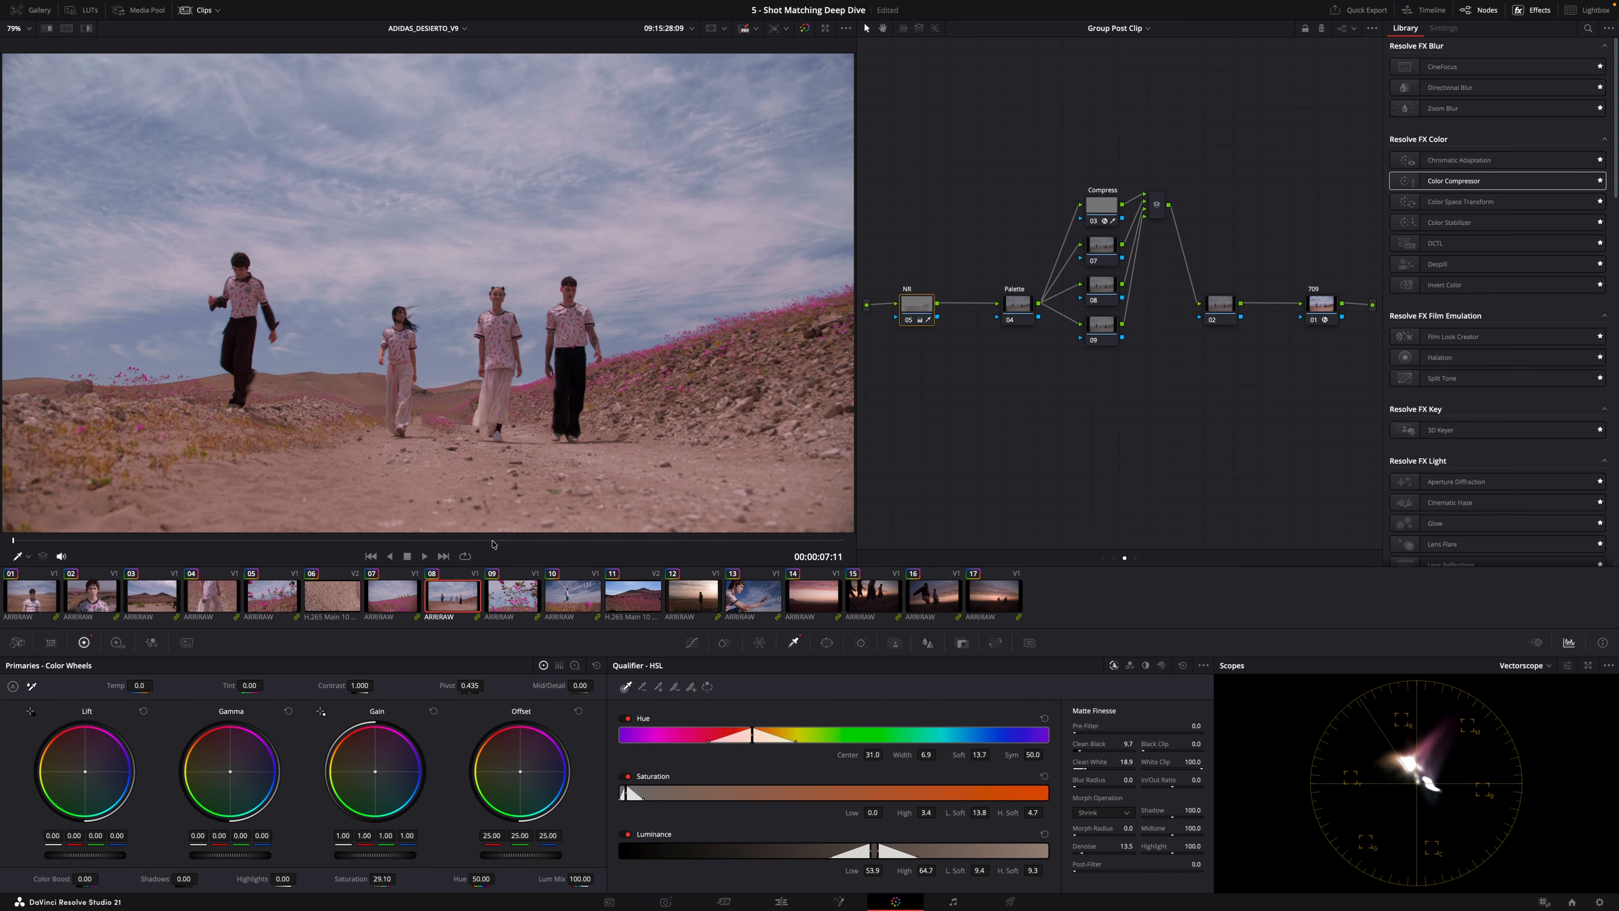
left_click(92, 600)
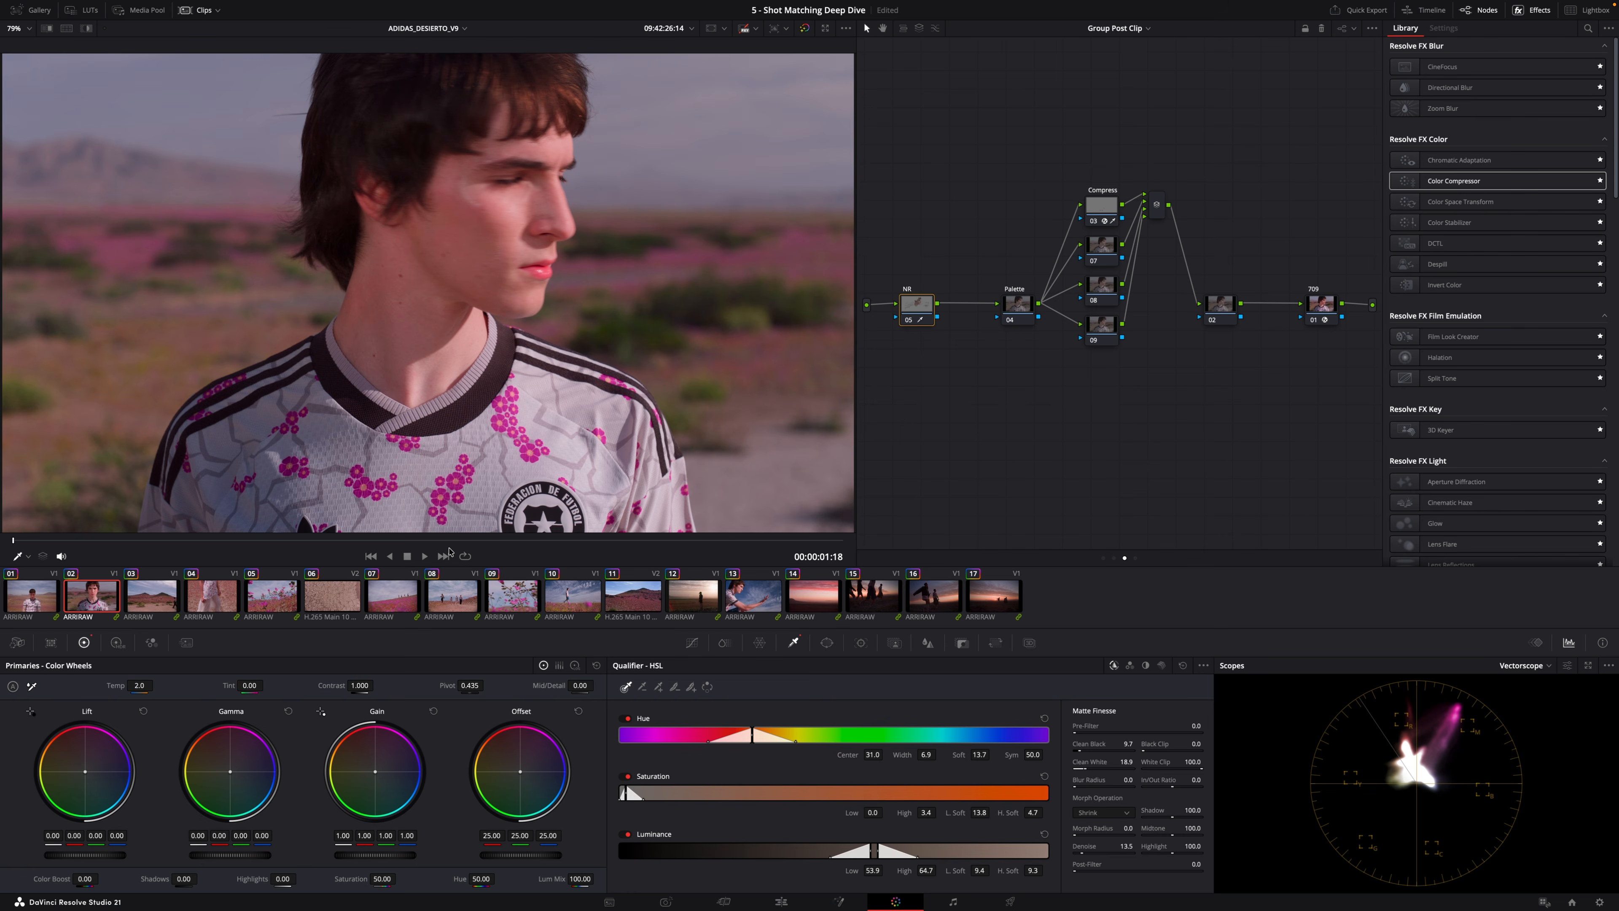
key("Up")
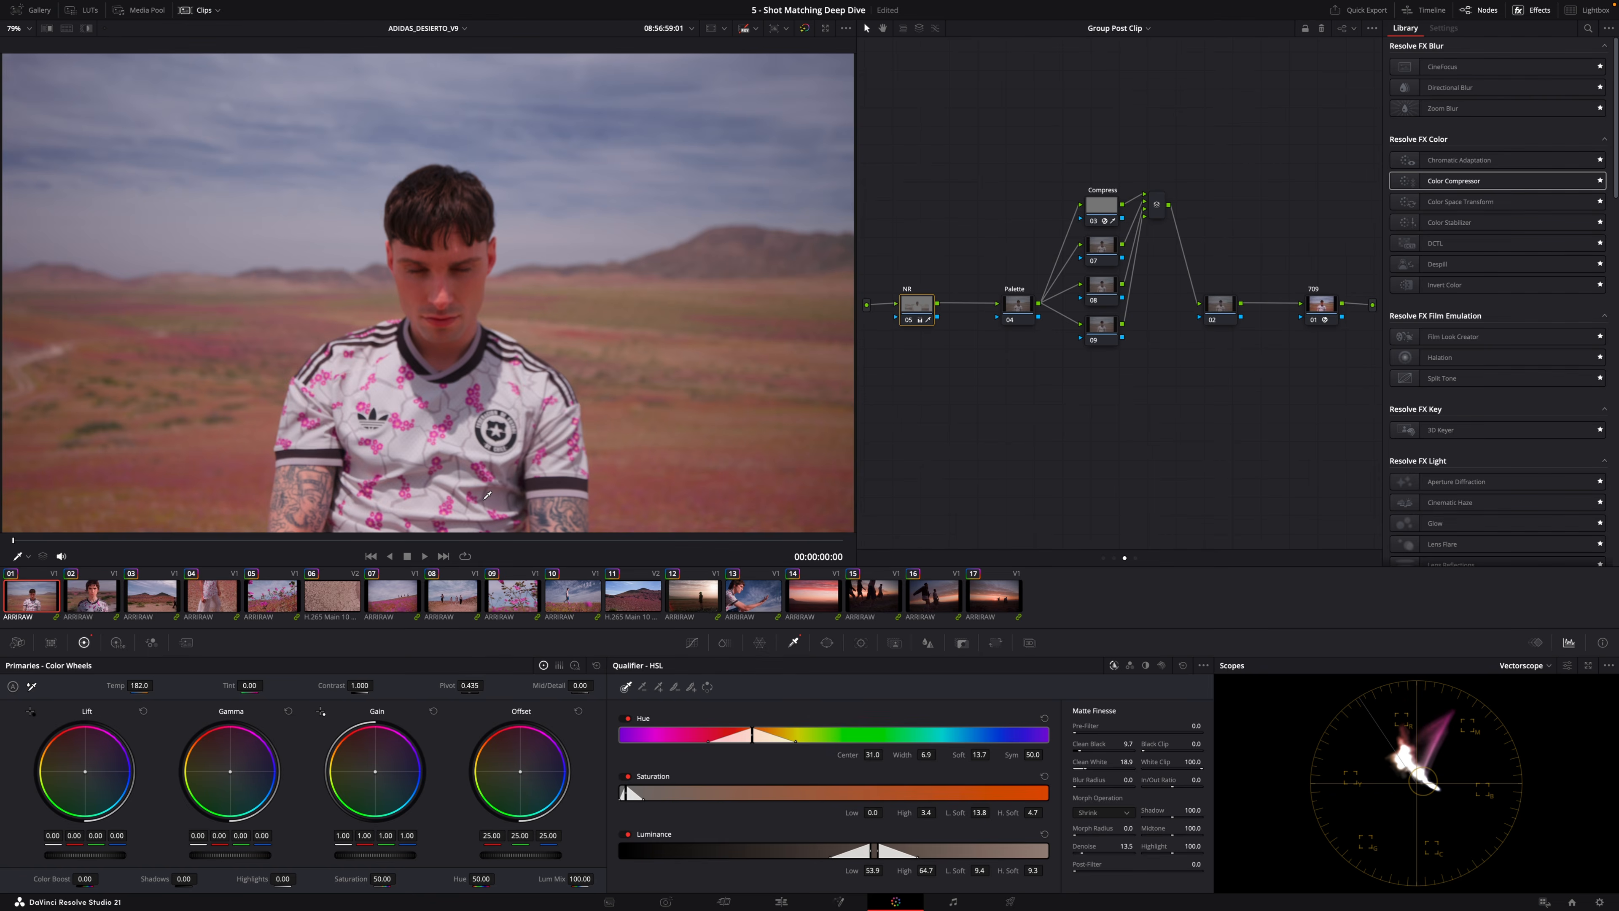
Step through the following clips and return to the second clip.
key("Down")
key("Down")
key("Down")
key("Down")
key("Down")
key("Down")
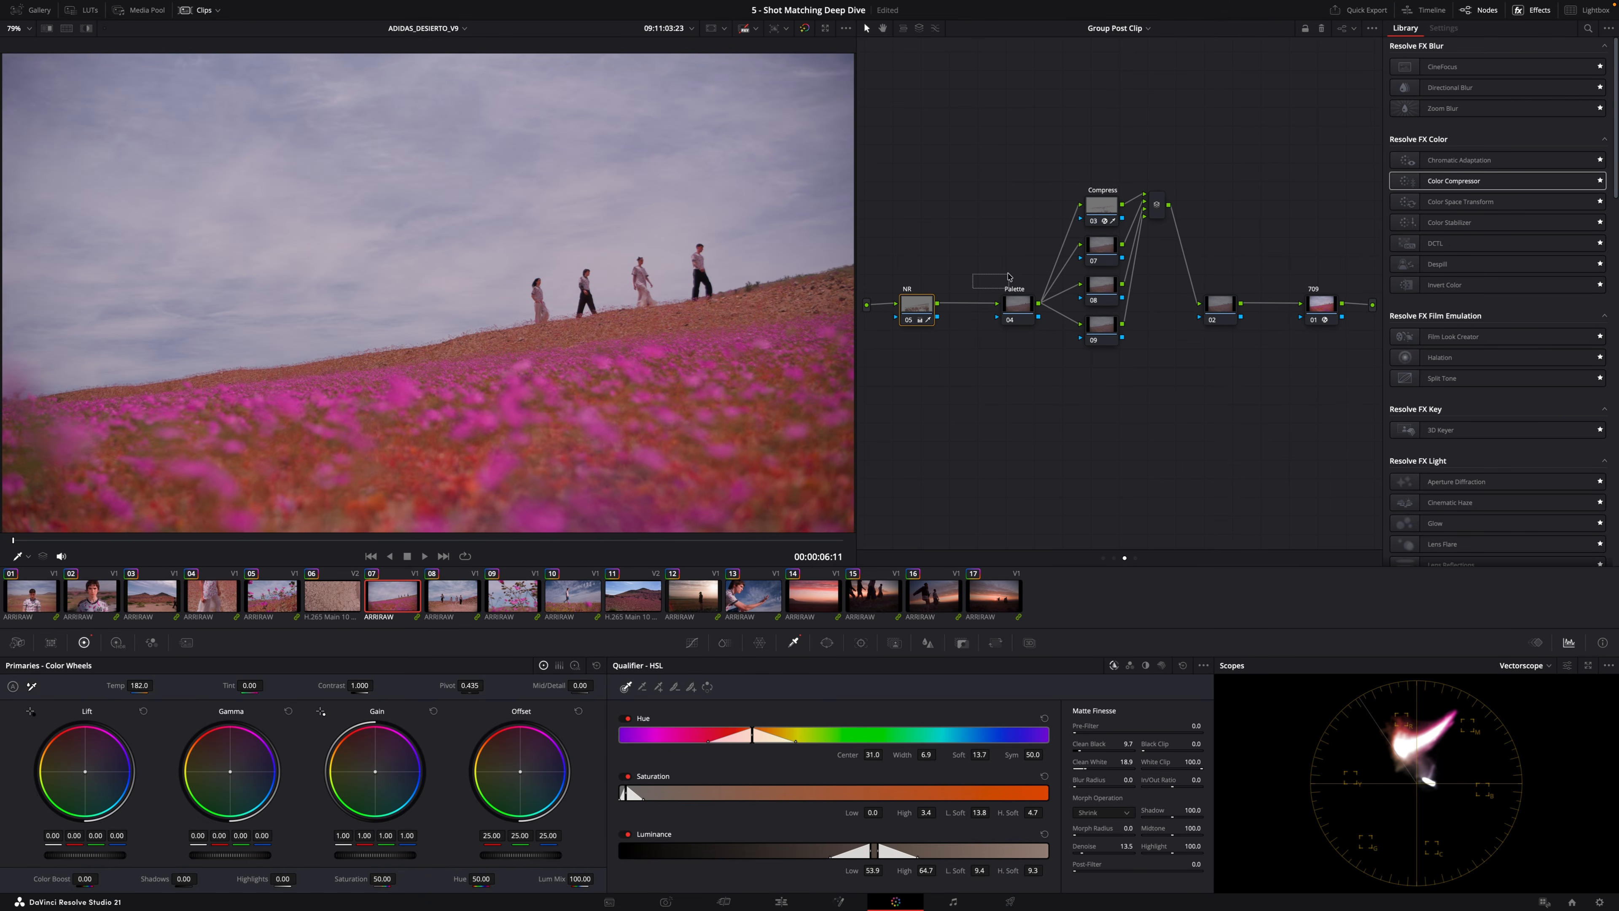
left_click(91, 605)
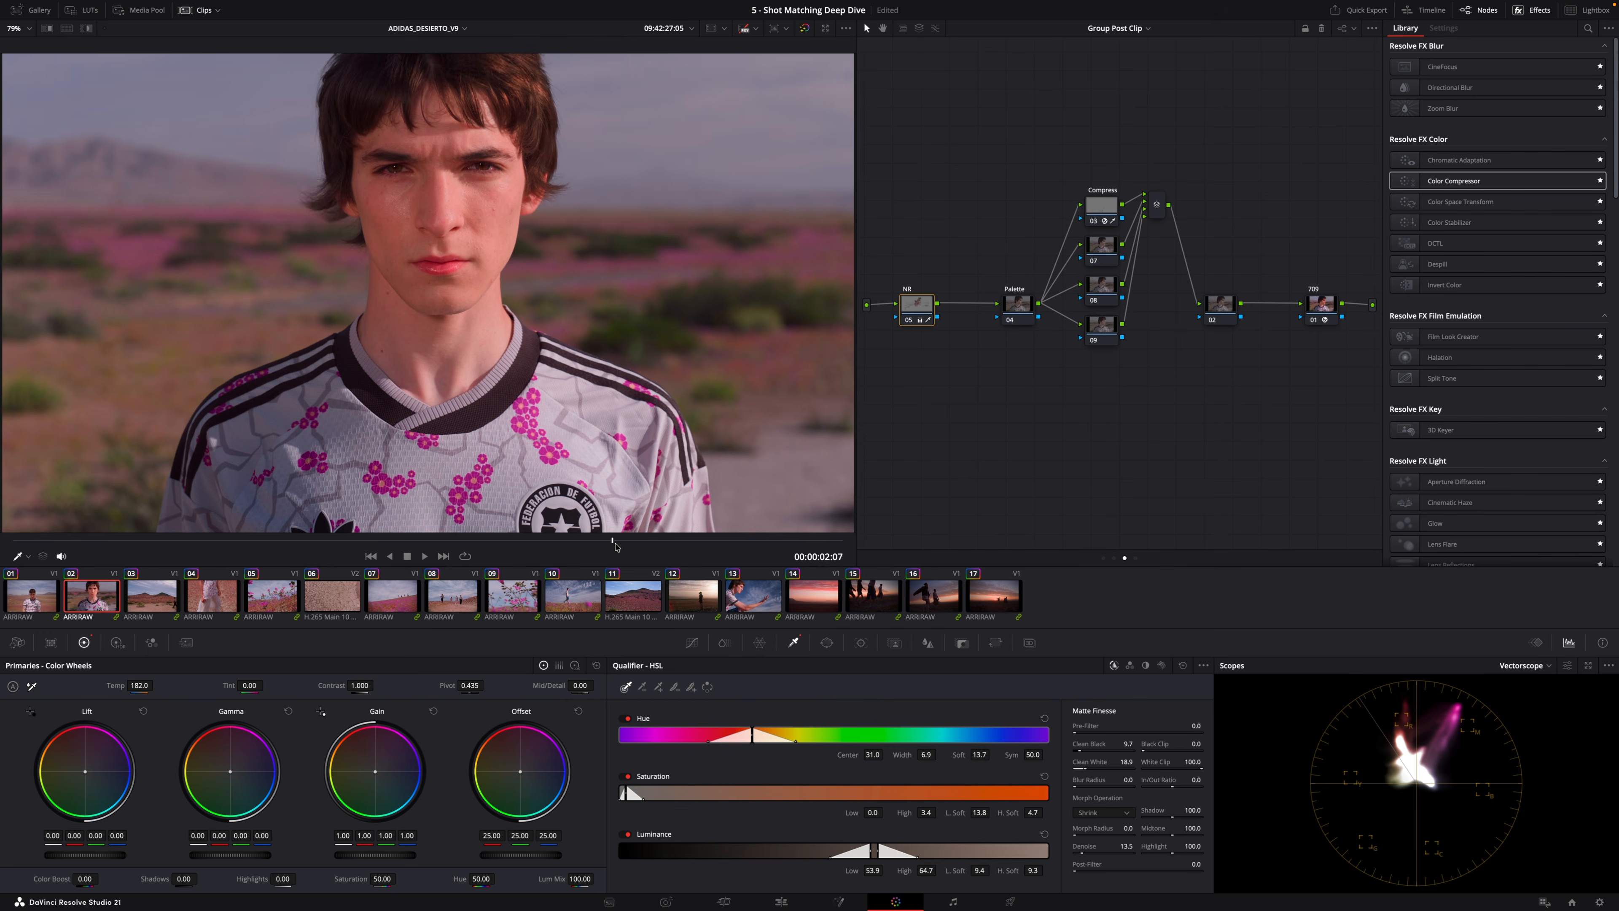
Soften the skin by setting Midtone Detail to -3 in the Skin node.
left_click(597, 666)
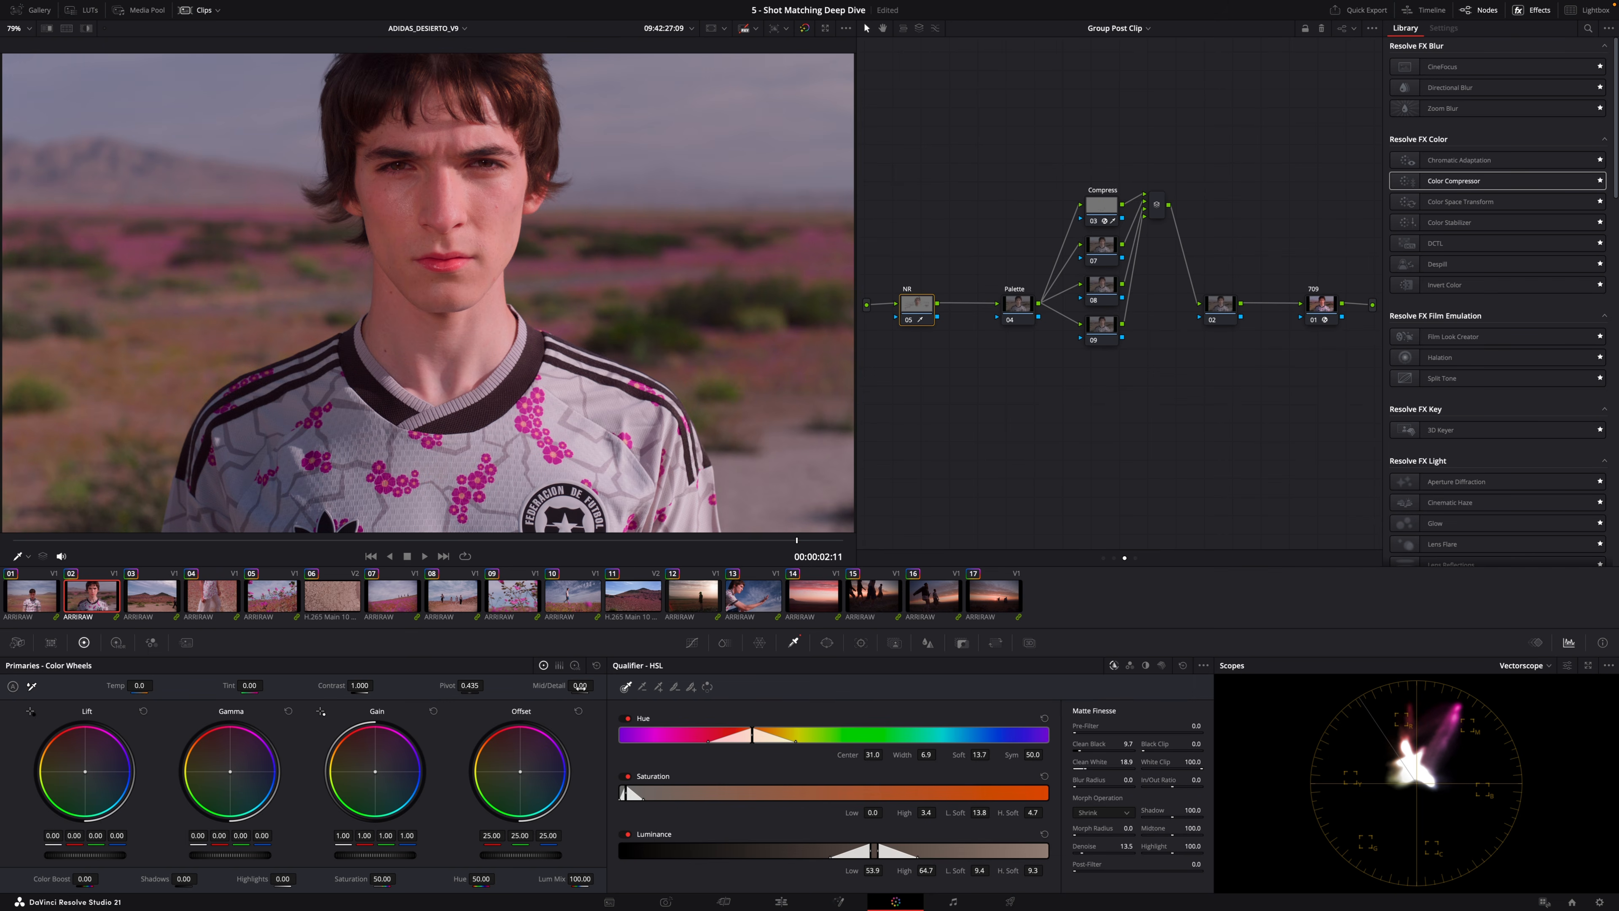
left_click_drag(579, 686, 508, 685)
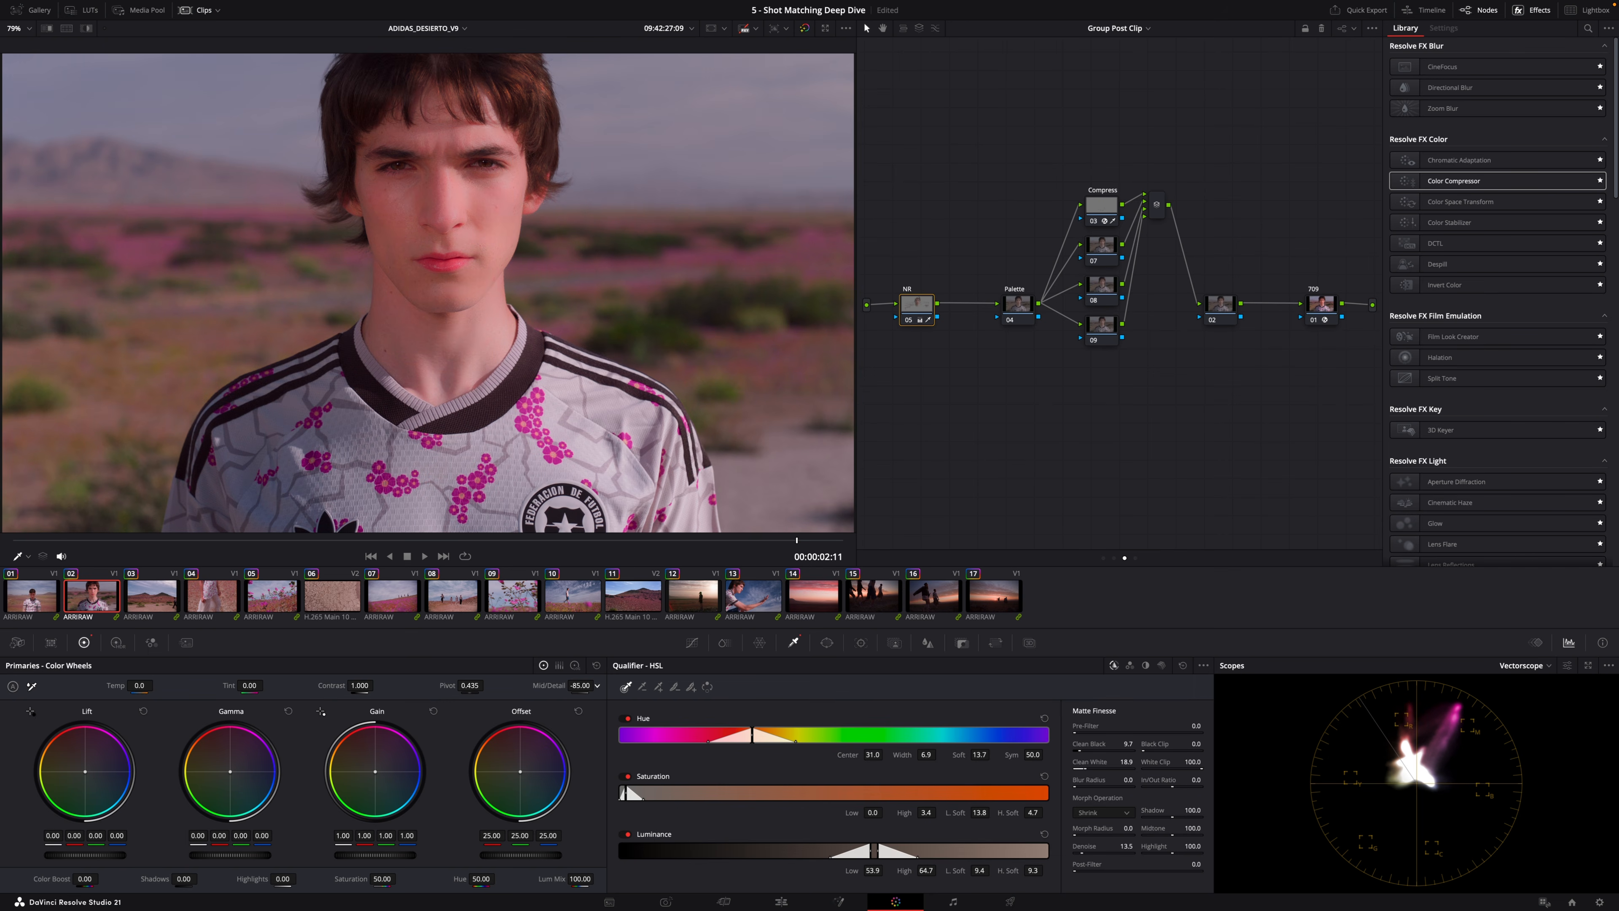
double_click(566, 684)
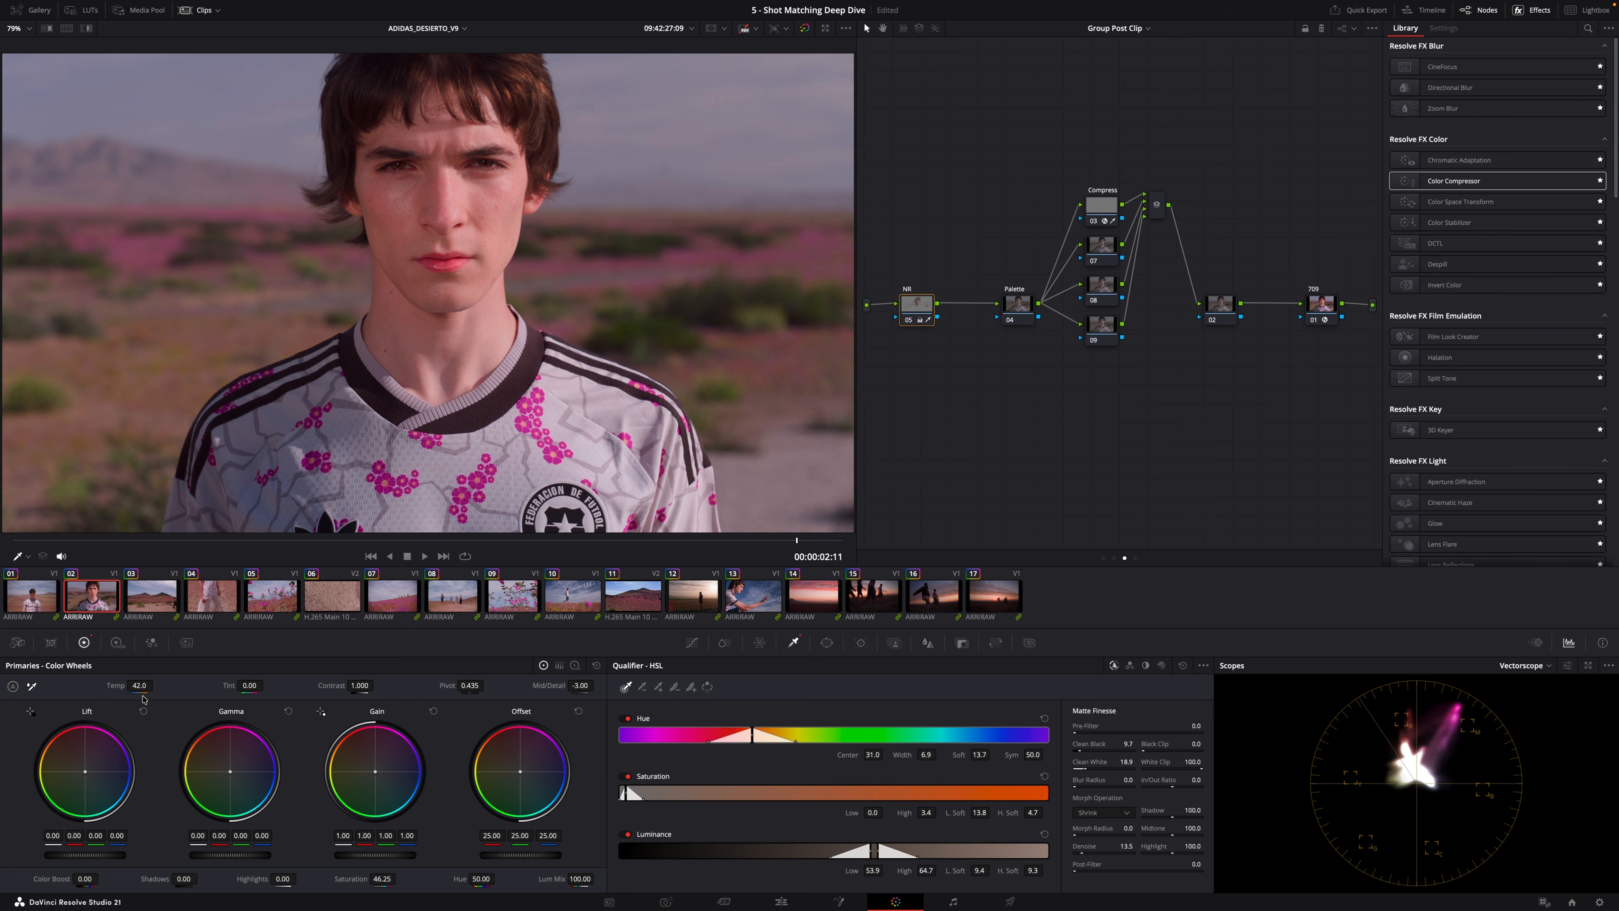
Apply Color Compressor to the Skin node, sample the face as target and set compress hue to 0.287, saturation 0.124.
left_click_drag(1460, 182, 917, 306)
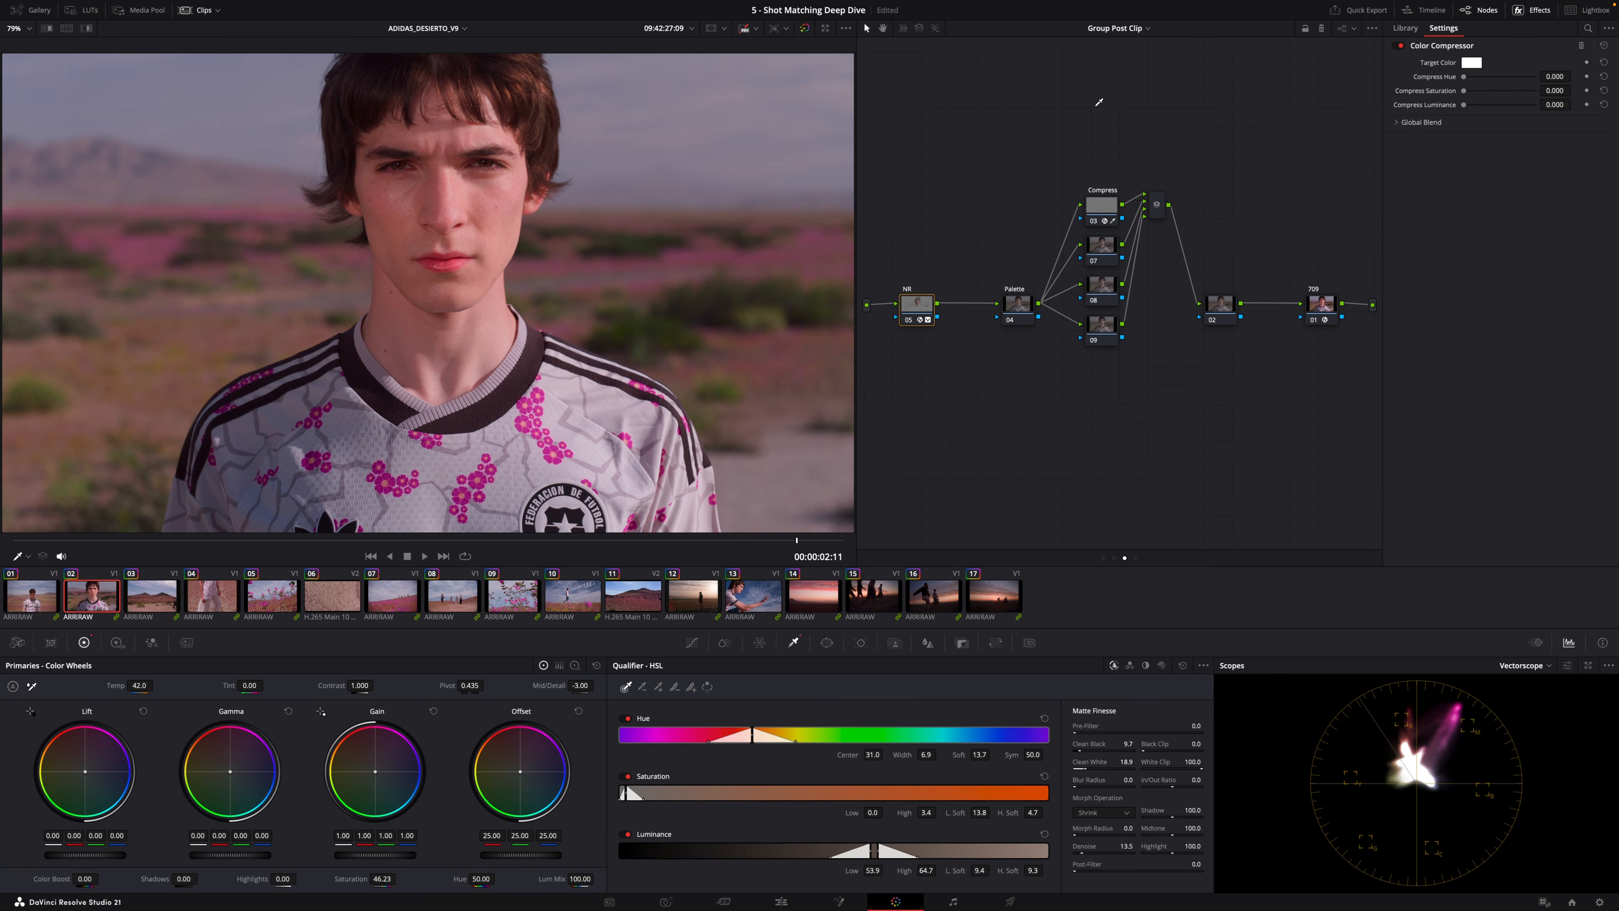
left_click(482, 205)
left_click_drag(1466, 76, 1558, 77)
left_click_drag(1522, 79, 1482, 78)
Toggle the Skin node on and off to compare the compressor's effect on the first clip.
key("ctrl+d")
key("ctrl+d")
key("ctrl+d")
left_click(31, 602)
key("super+d")
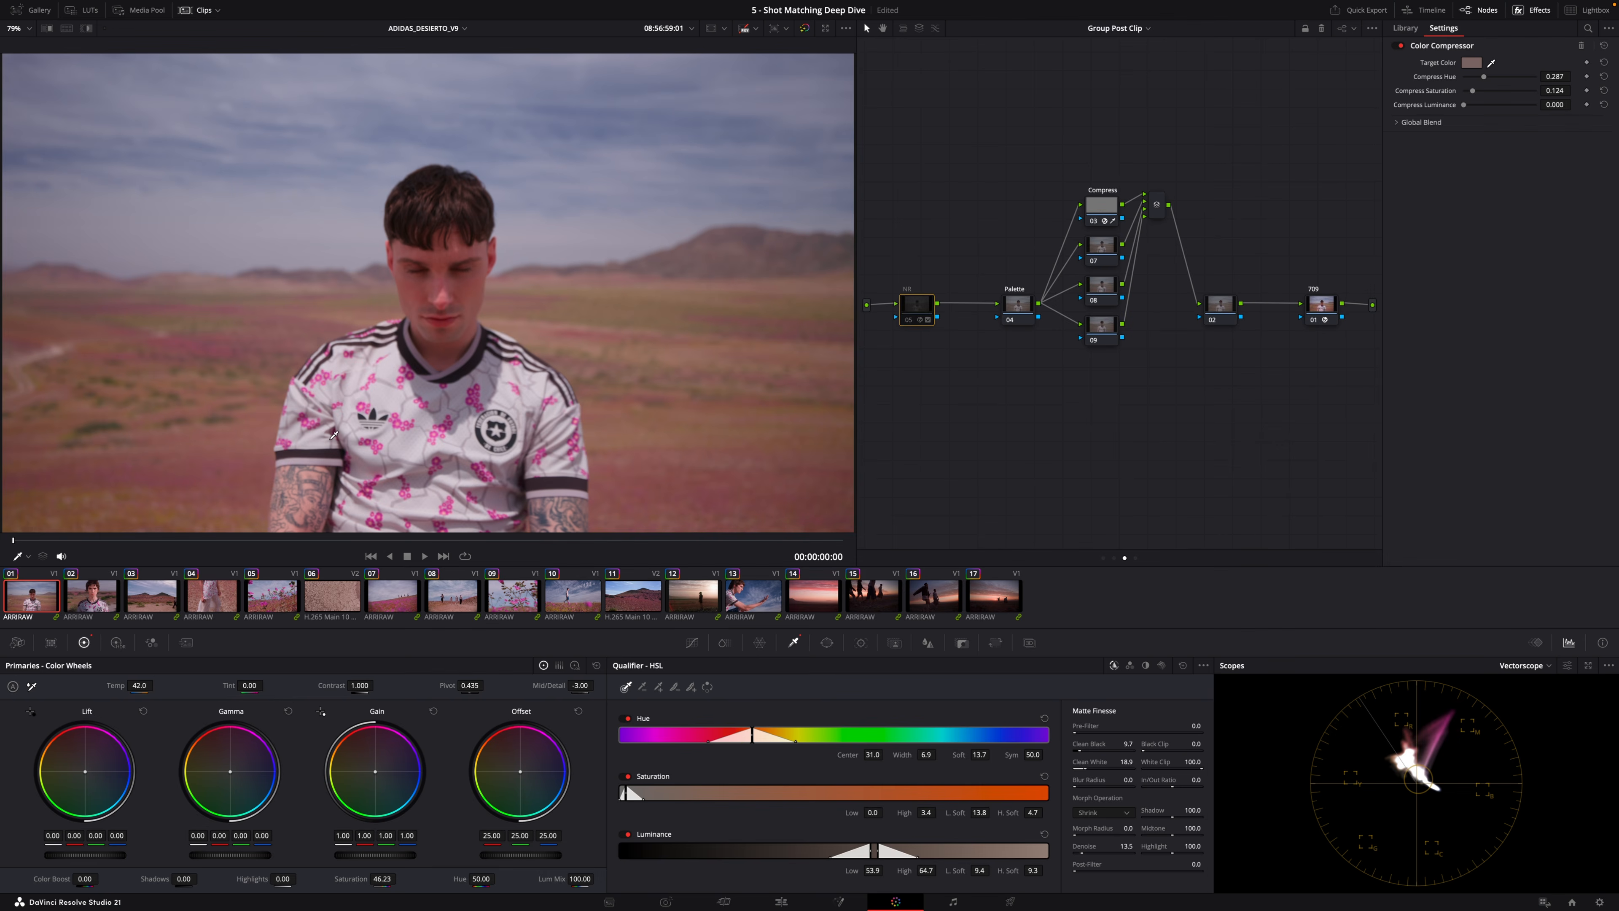
Bypass and restore the grade while stepping through the clips to compare.
key("super+d")
key("Down")
key("super+d")
key("super+d")
key("Down")
key("super+d")
key("super+d")
key("Down")
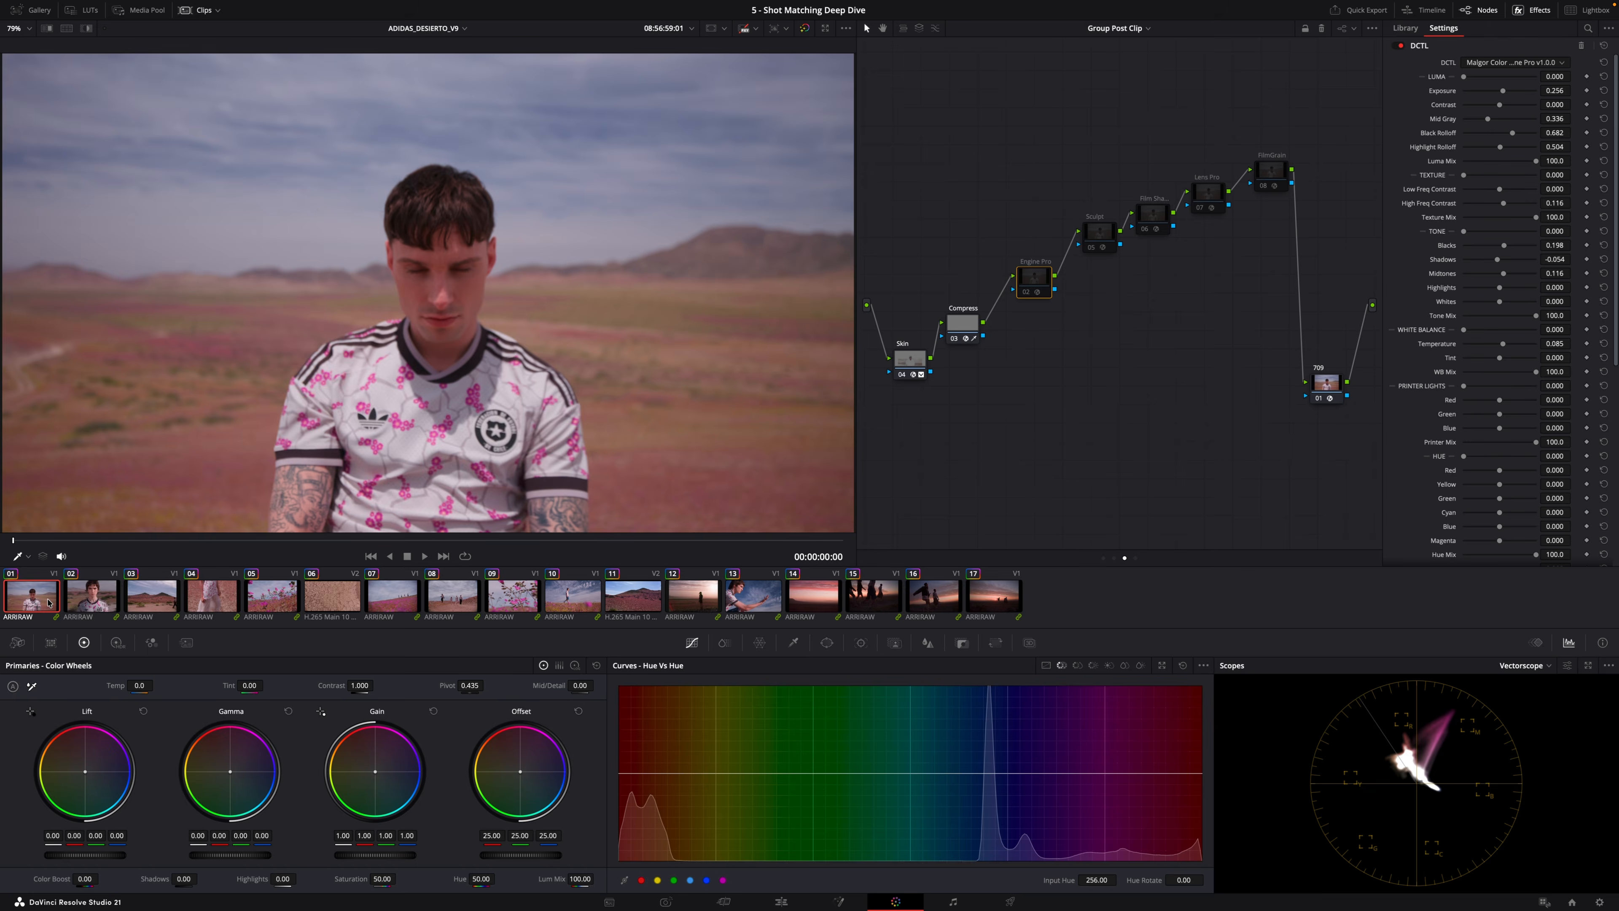
key("Down")
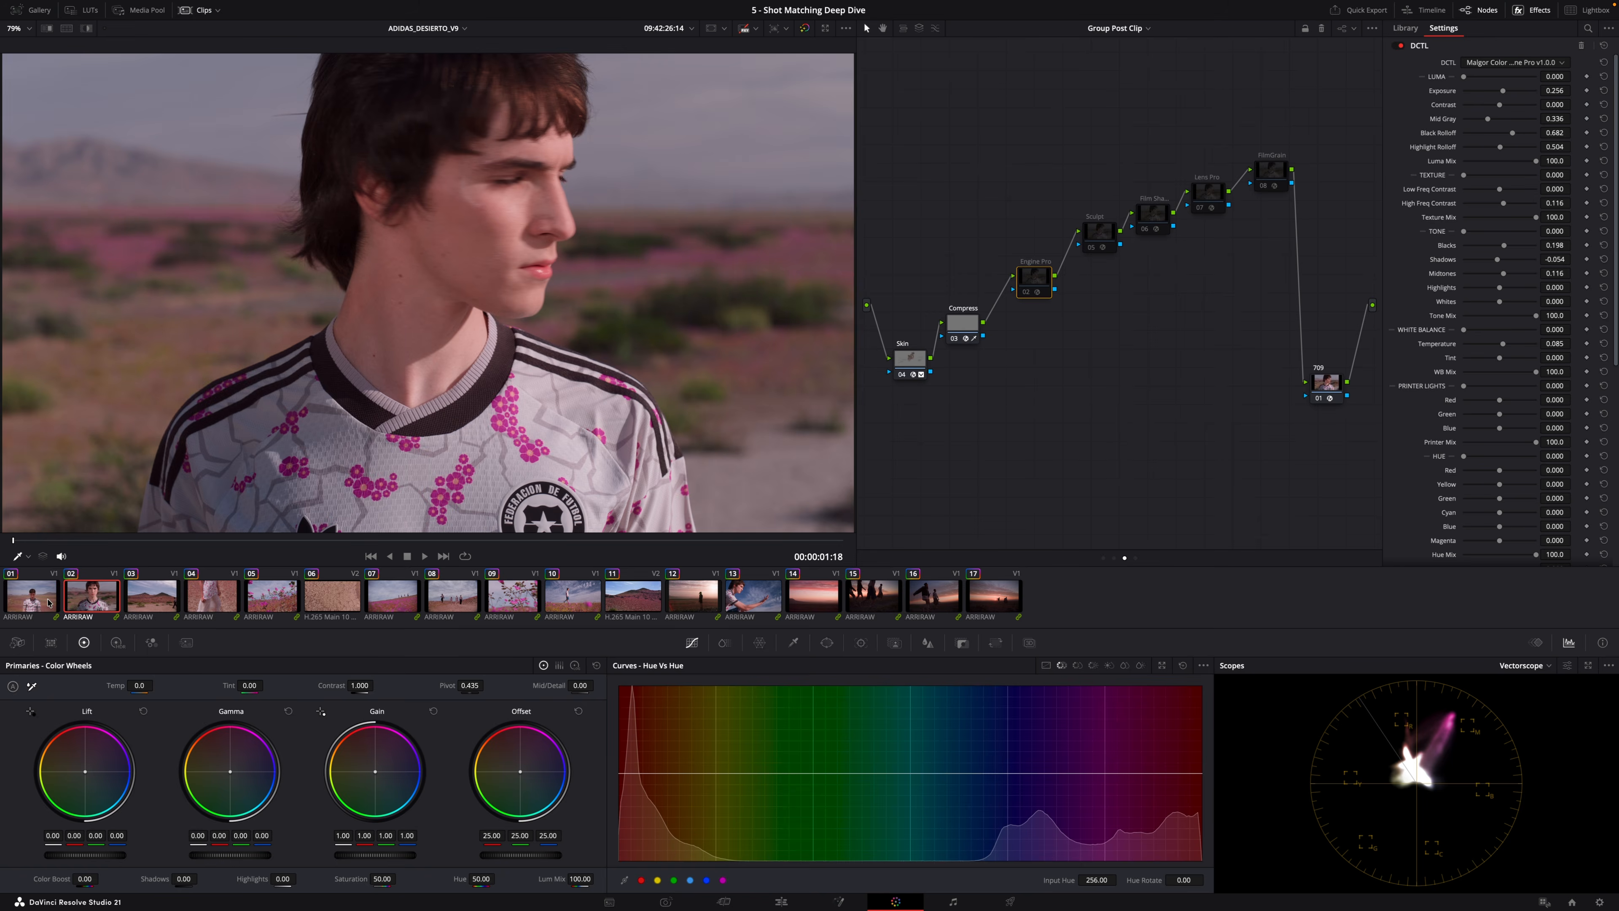
key("Down")
key("Down")
key("Down")
key("Down")
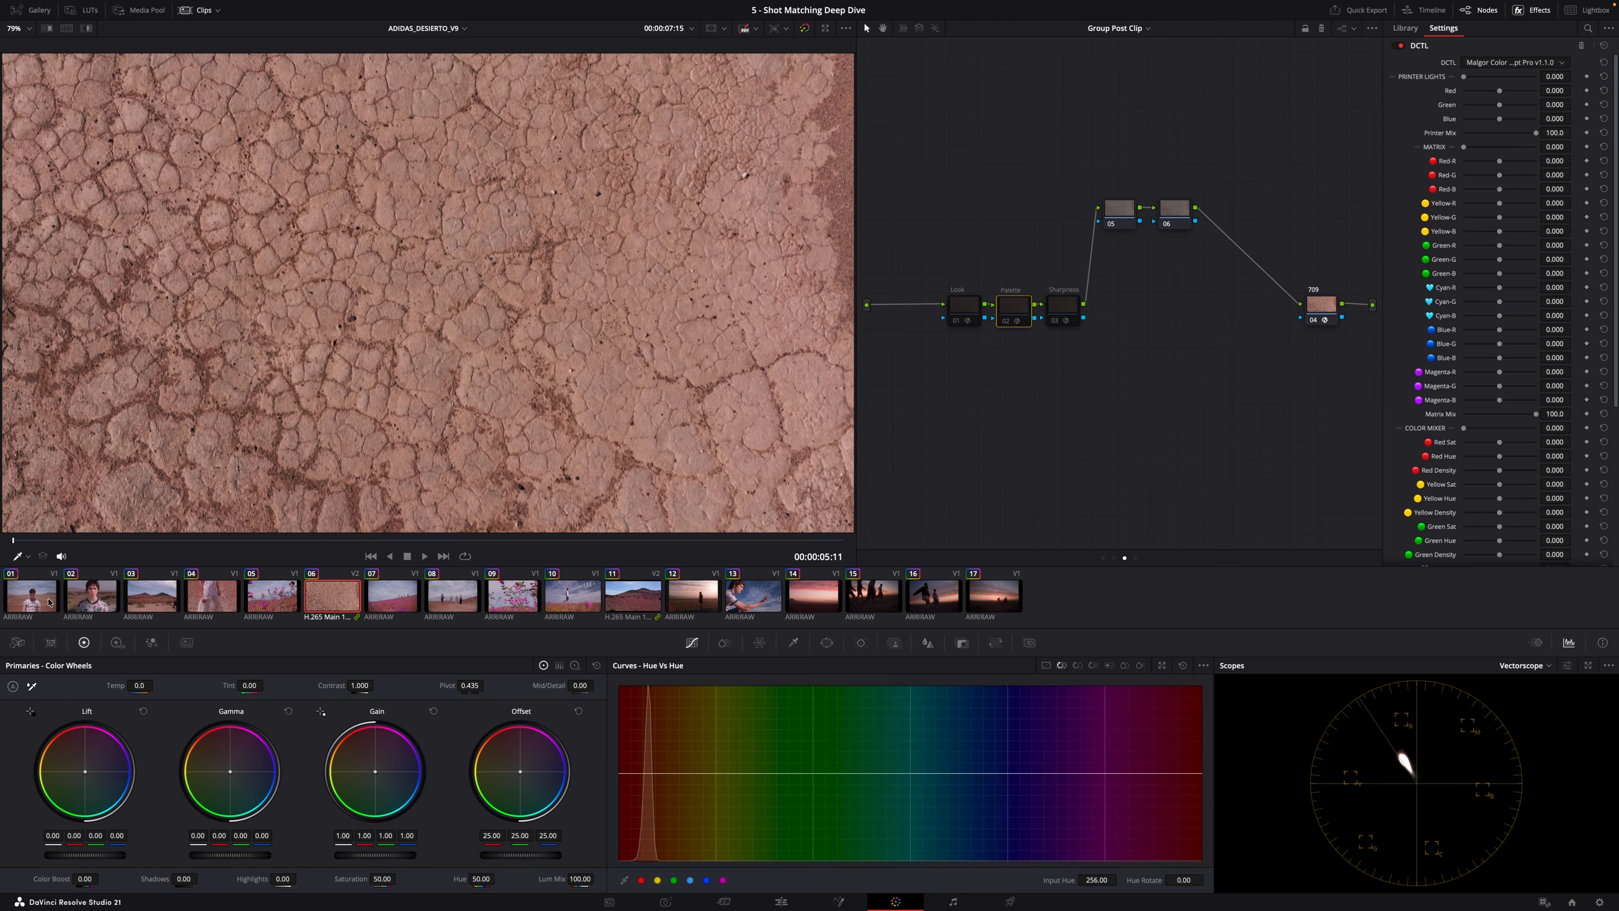
key("Down")
key("Down")
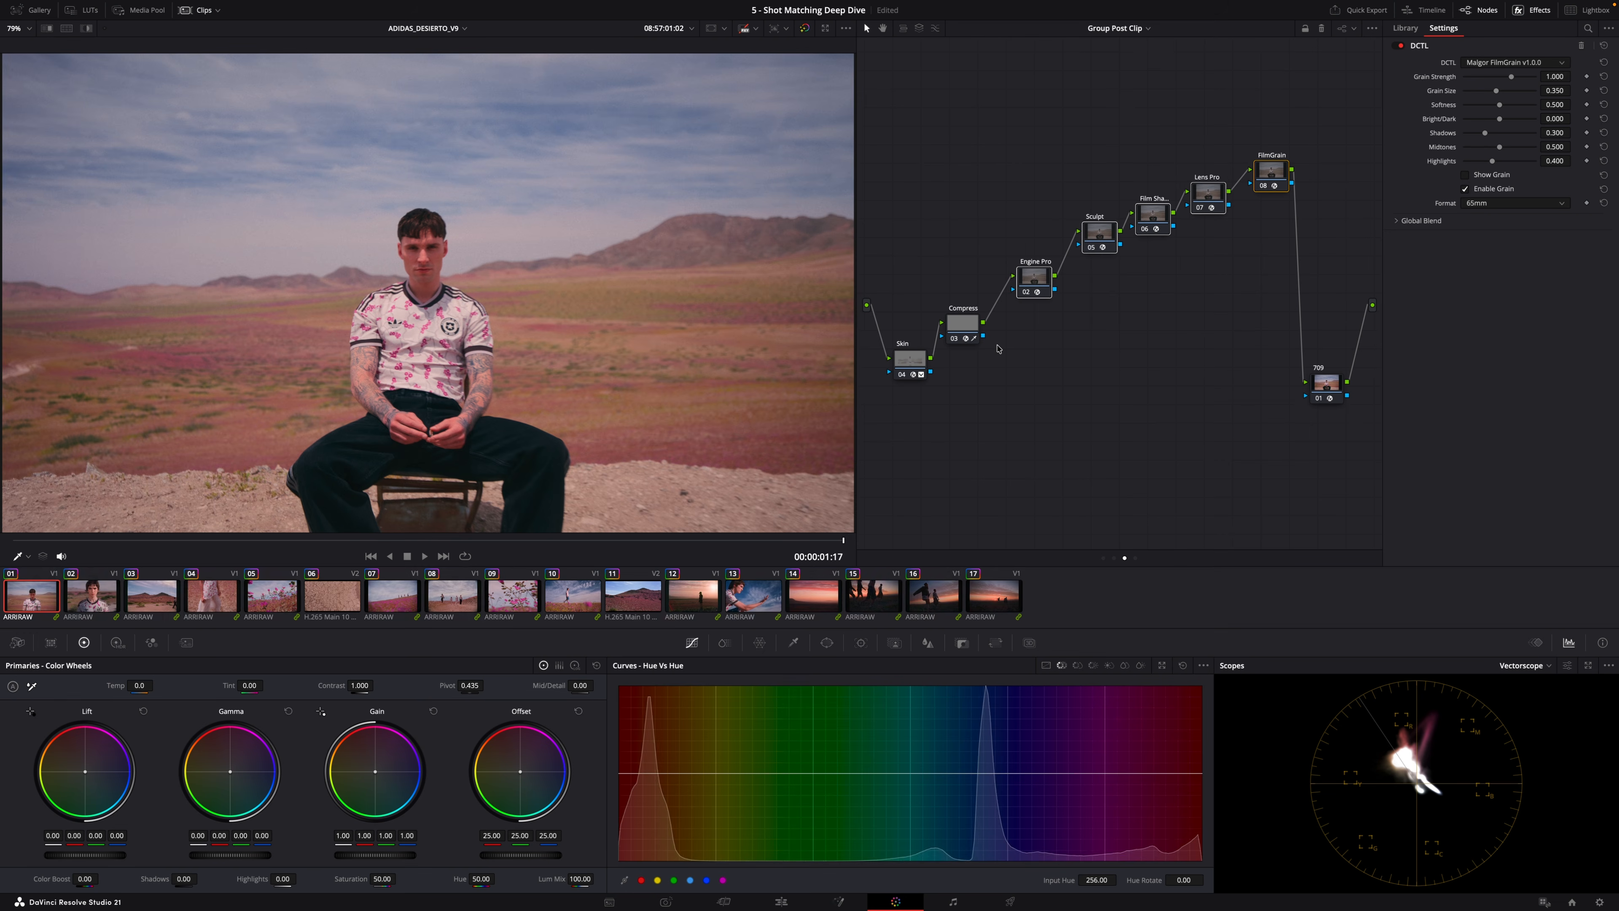
On the first clip, select the Engine Pro, Sculpt and Lens Pro nodes and toggle them off and on to compare.
key("super+d")
key("super+d")
left_click(1035, 285)
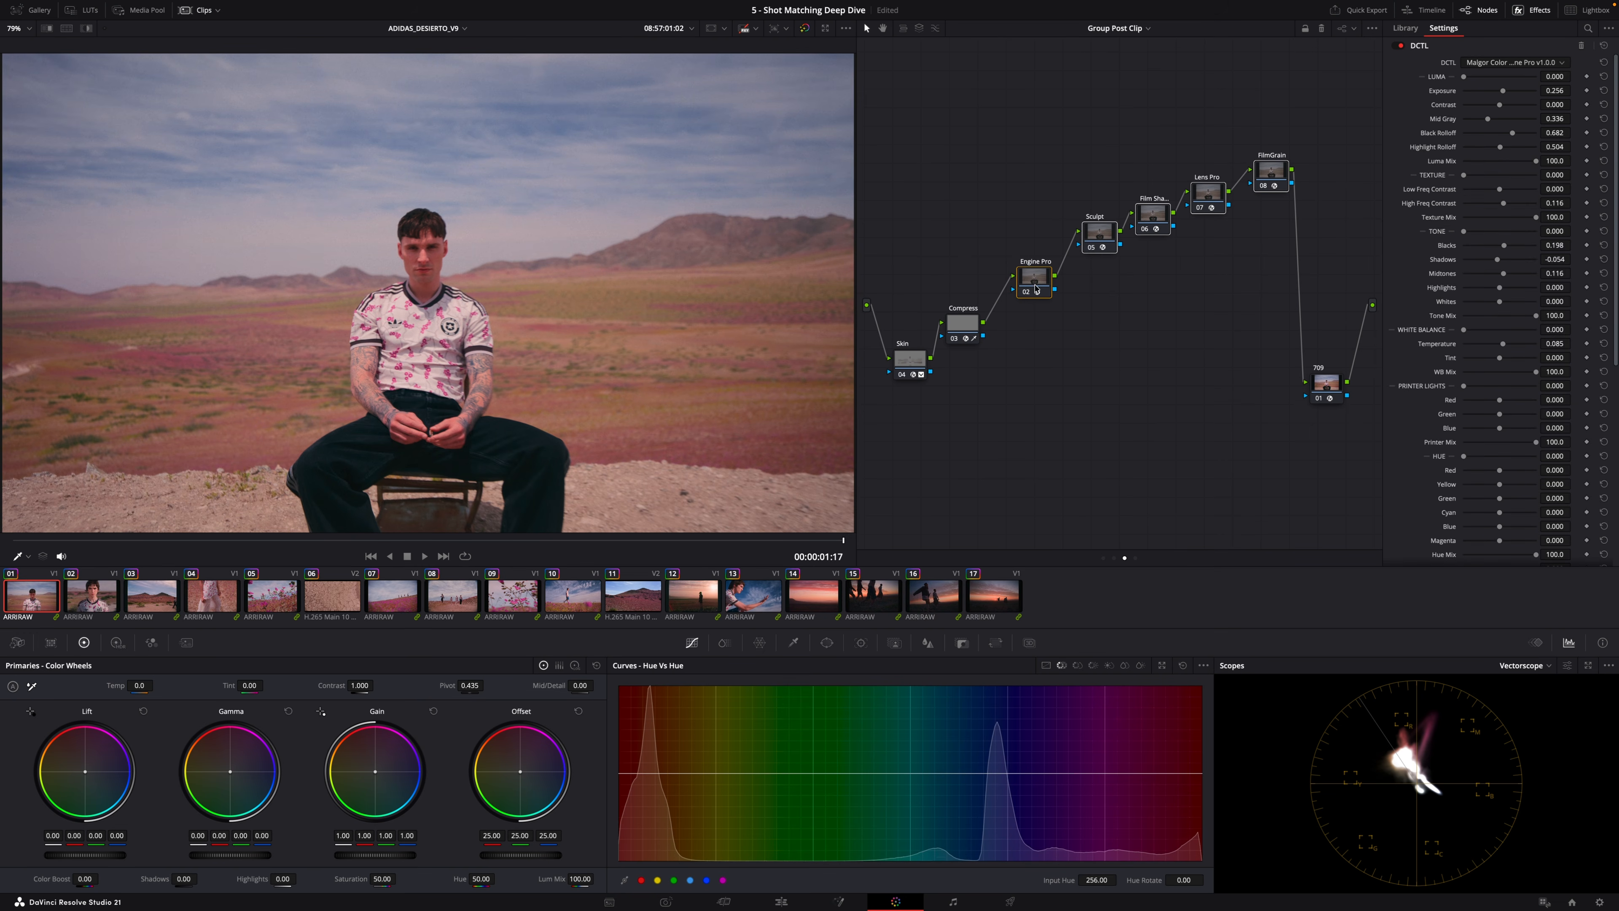
left_click(1096, 240, "super")
left_click(1098, 236, "super")
left_click(1218, 196, "super")
left_click(1211, 195, "super")
key("ctrl+d")
key("ctrl+d")
key("ctrl+d")
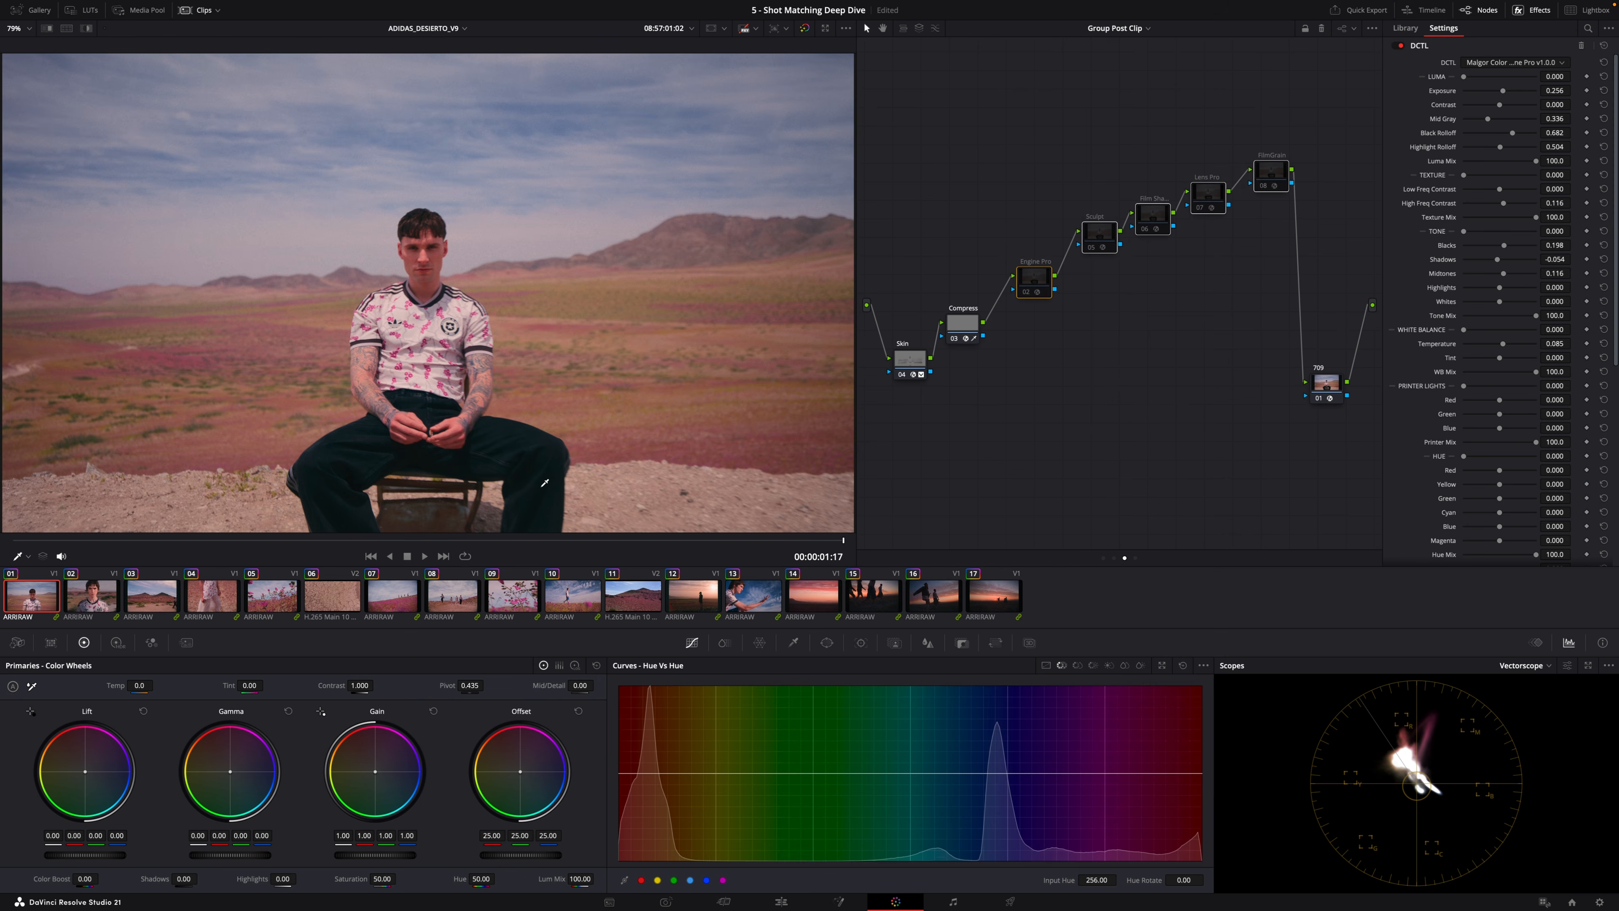
key("ctrl+d")
key("ctrl+d")
key("ctrl+d")
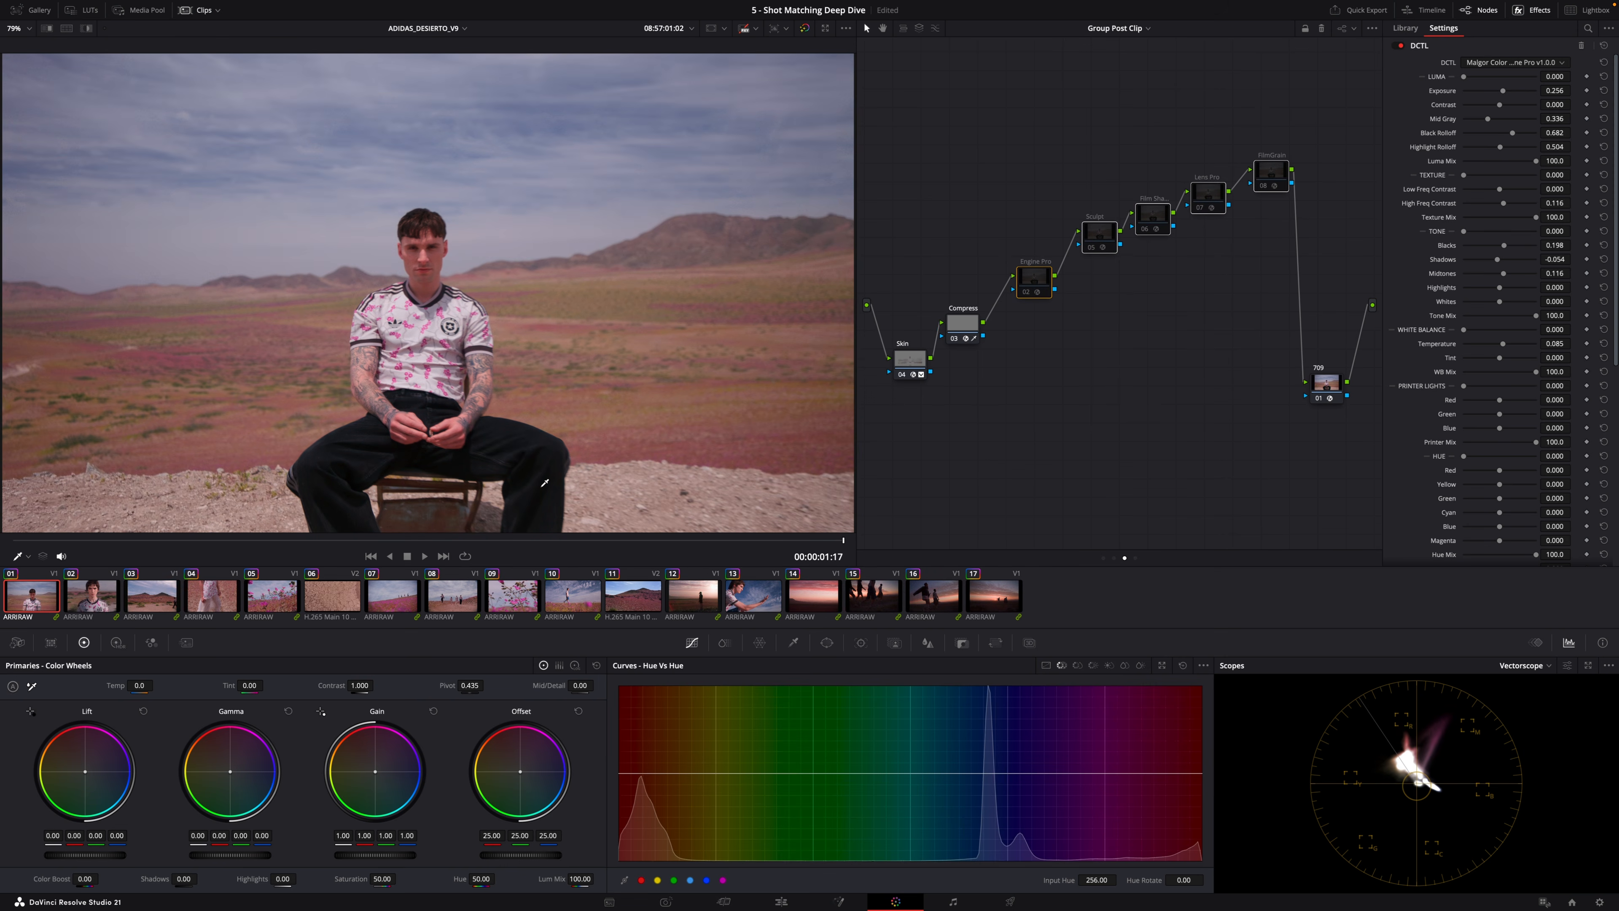